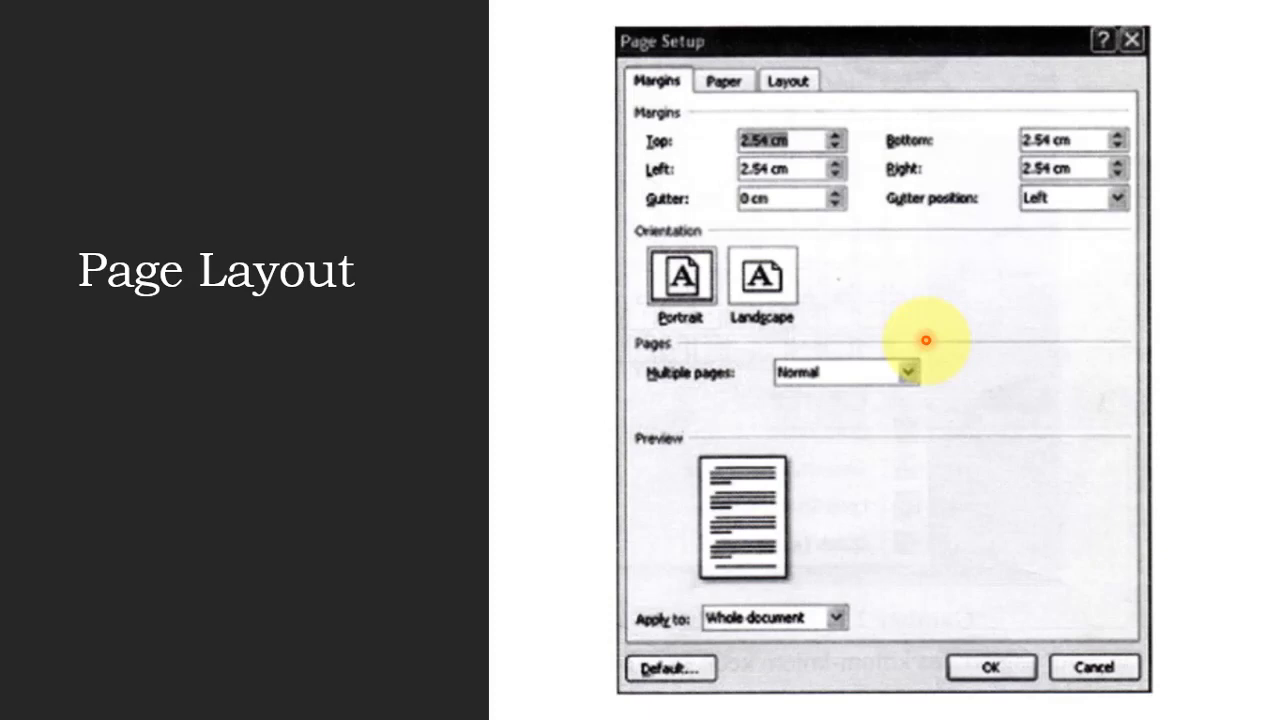
# Go to section F, Pemanfaatan Perangkat Lunak Pengolah Kata, on page 4 of the Pertemuan 4 PDF in Nitro Pro.
pyautogui.click(926, 340)
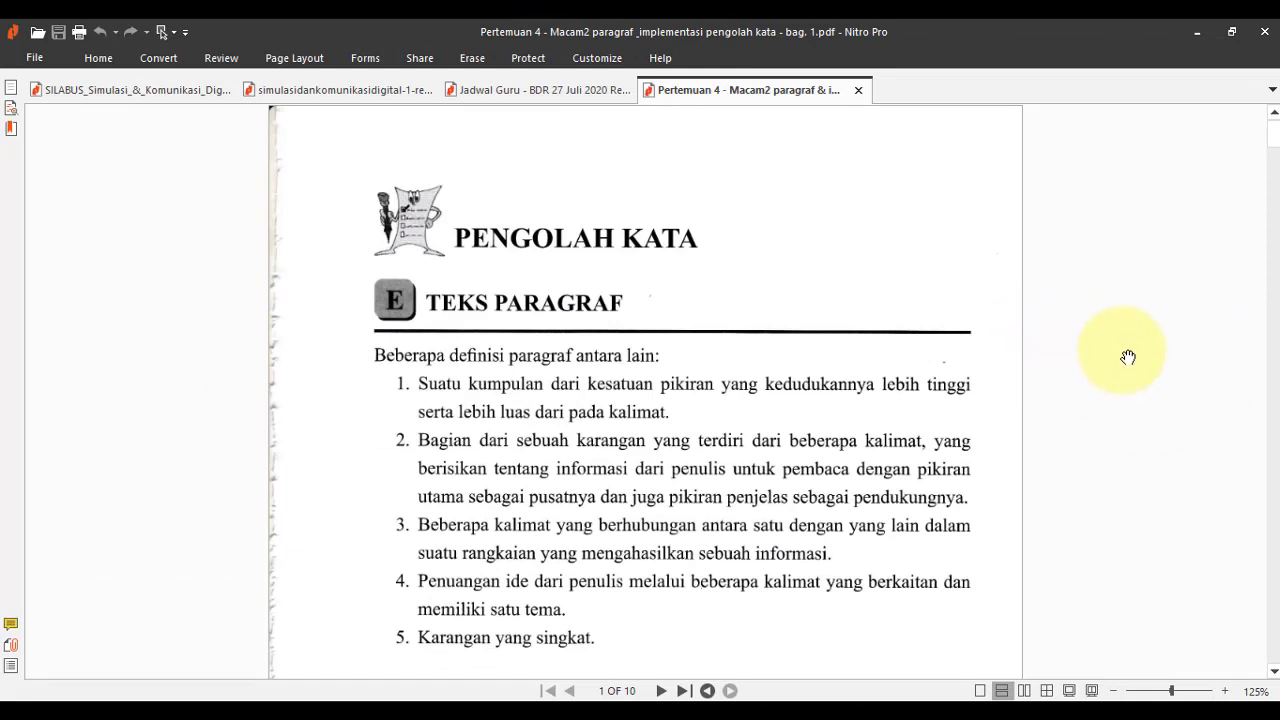
pyautogui.scroll(-1, 1103, 418)
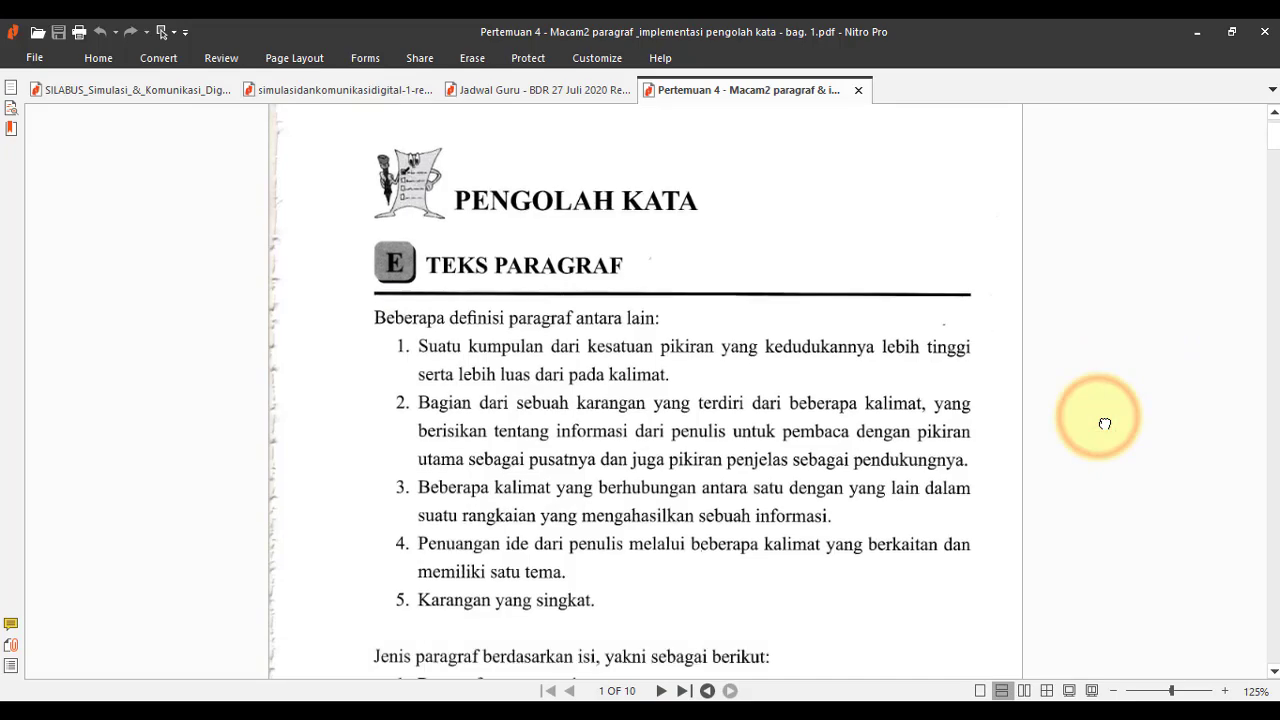
pyautogui.scroll(-20, 1104, 424)
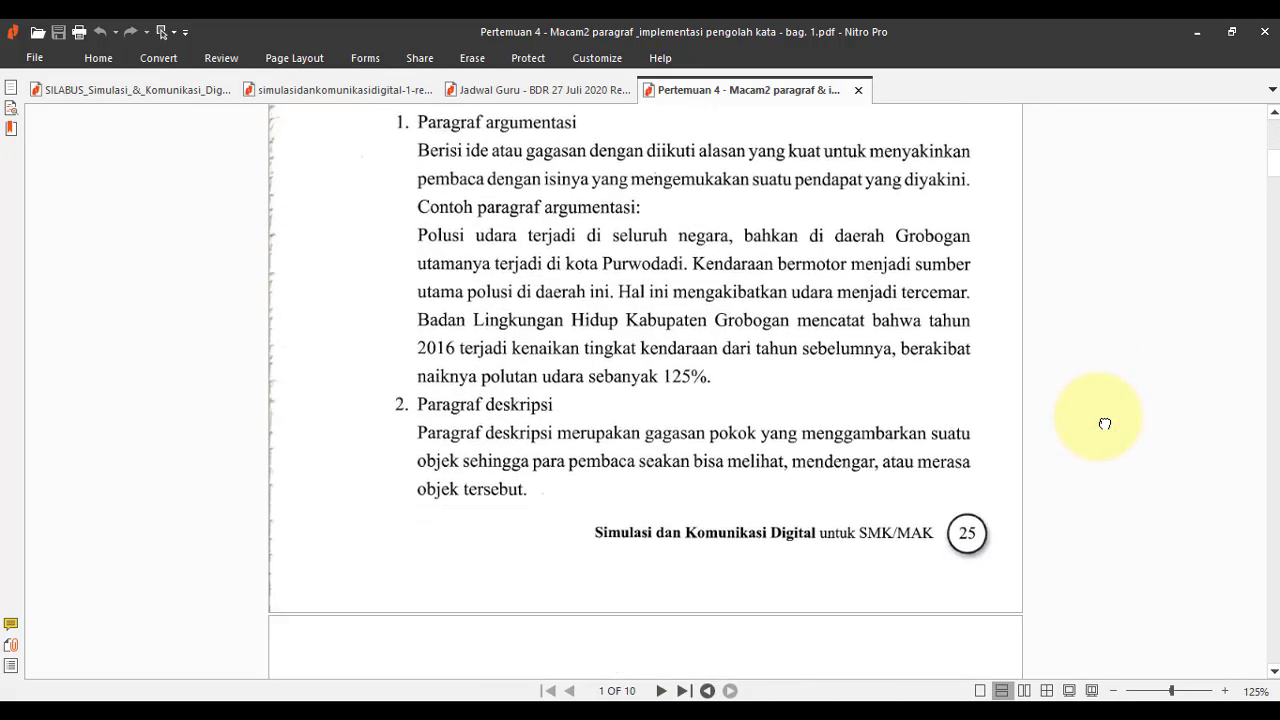
pyautogui.scroll(-20, 1104, 424)
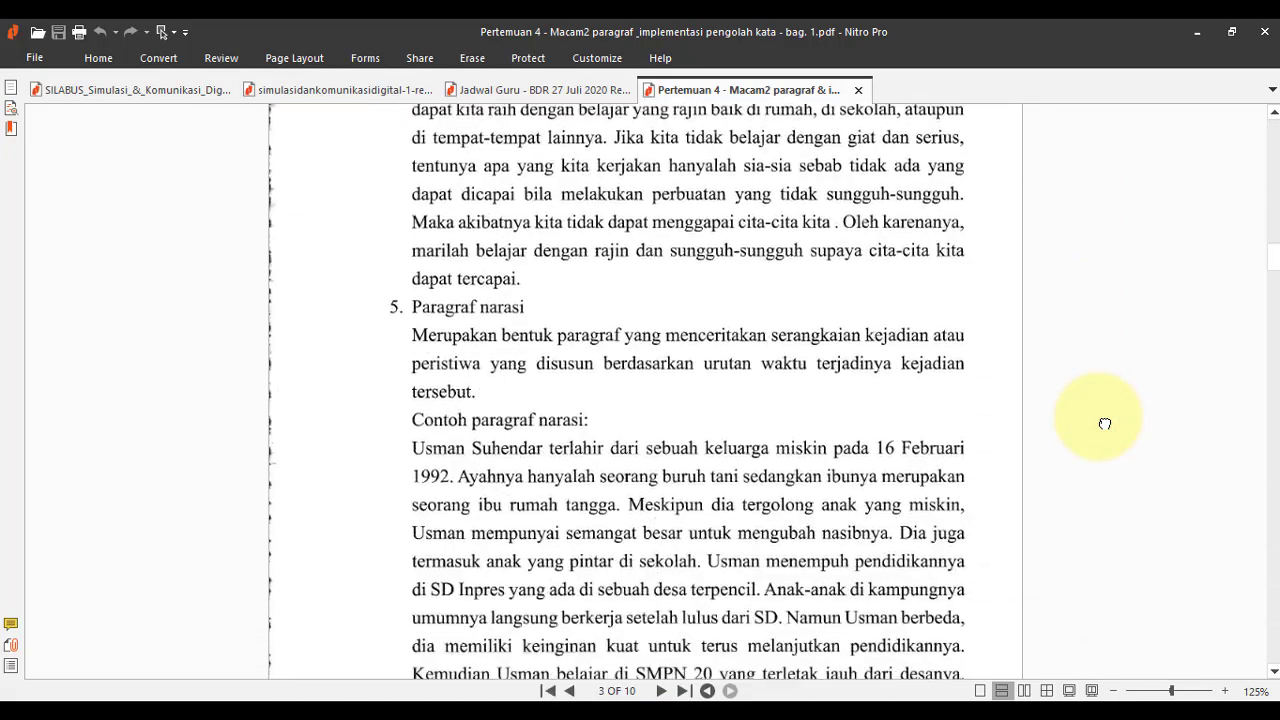
pyautogui.scroll(-2, 1104, 424)
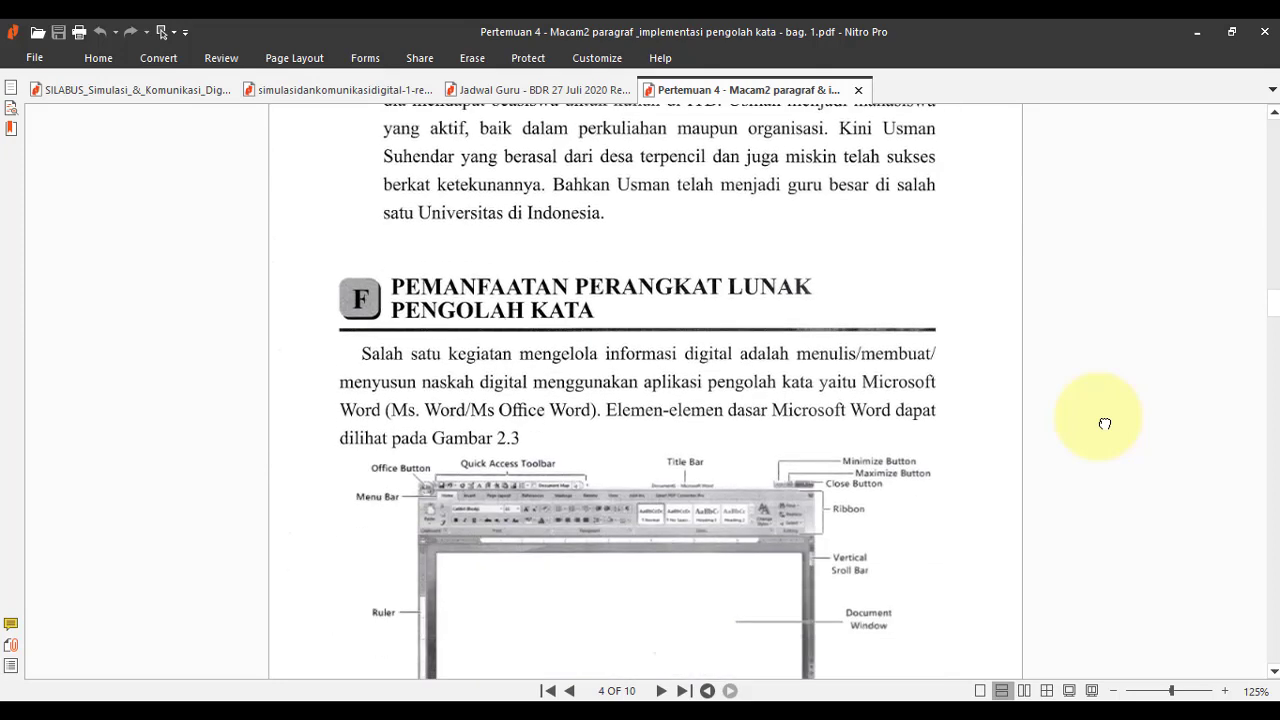
pyautogui.scroll(-1, 1104, 424)
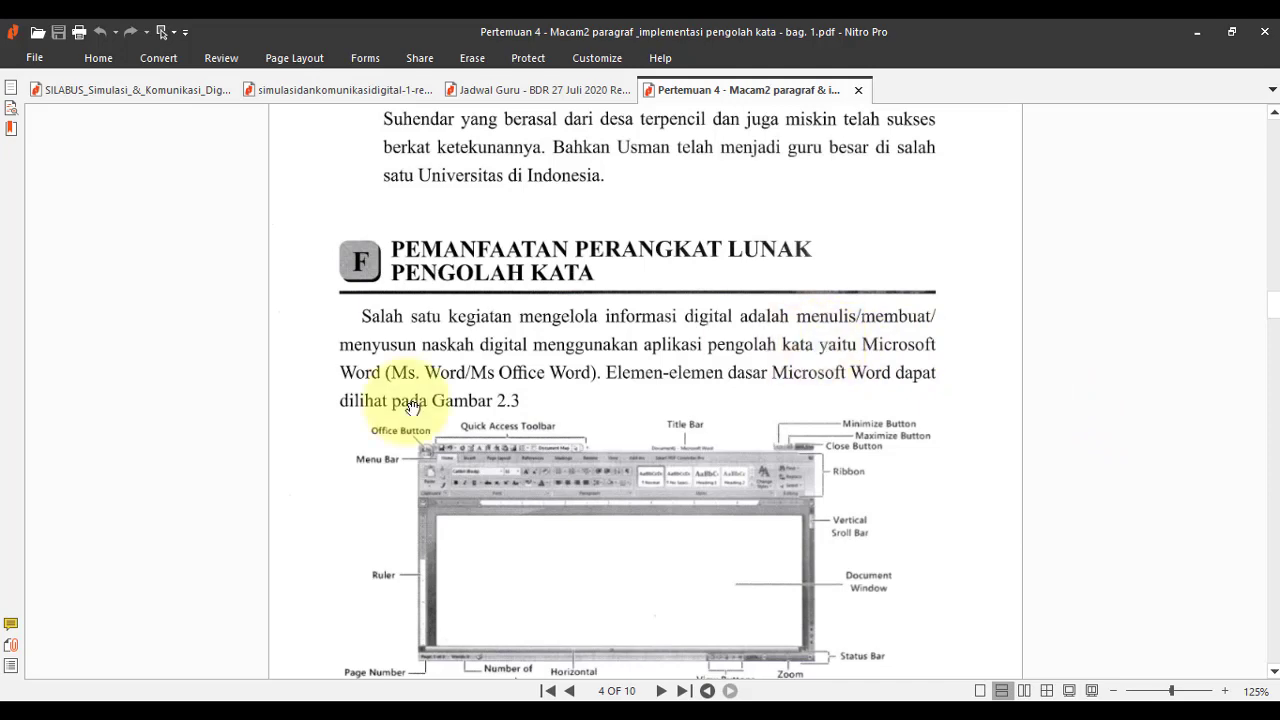
# Launch Microsoft Word and create a blank document.
pyautogui.click(10, 697)
pyautogui.write('word')
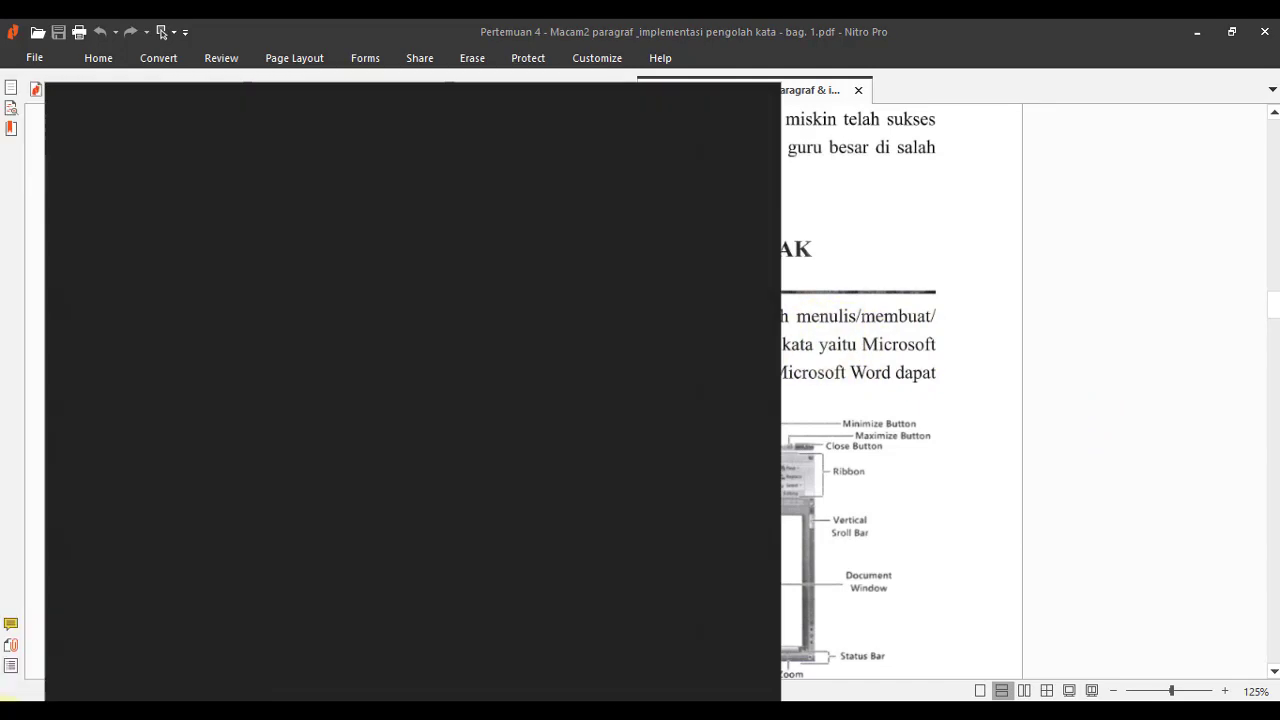
pyautogui.press('Return')
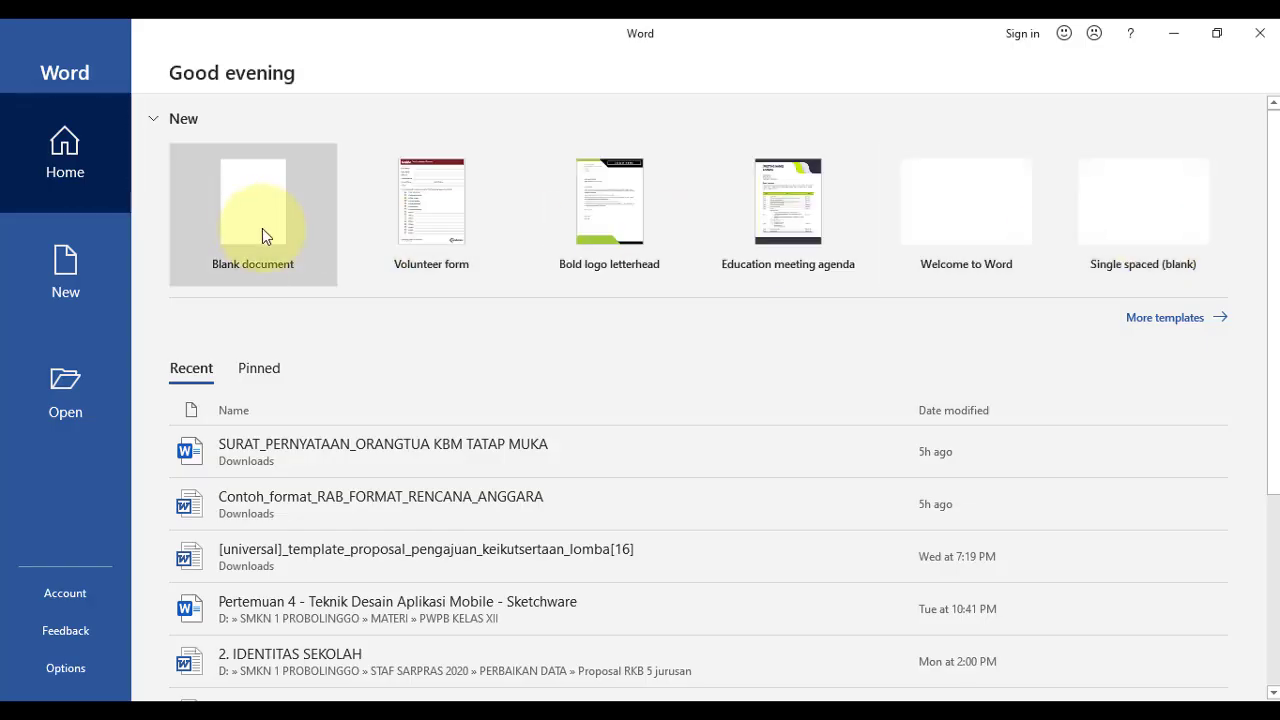
pyautogui.click(257, 225)
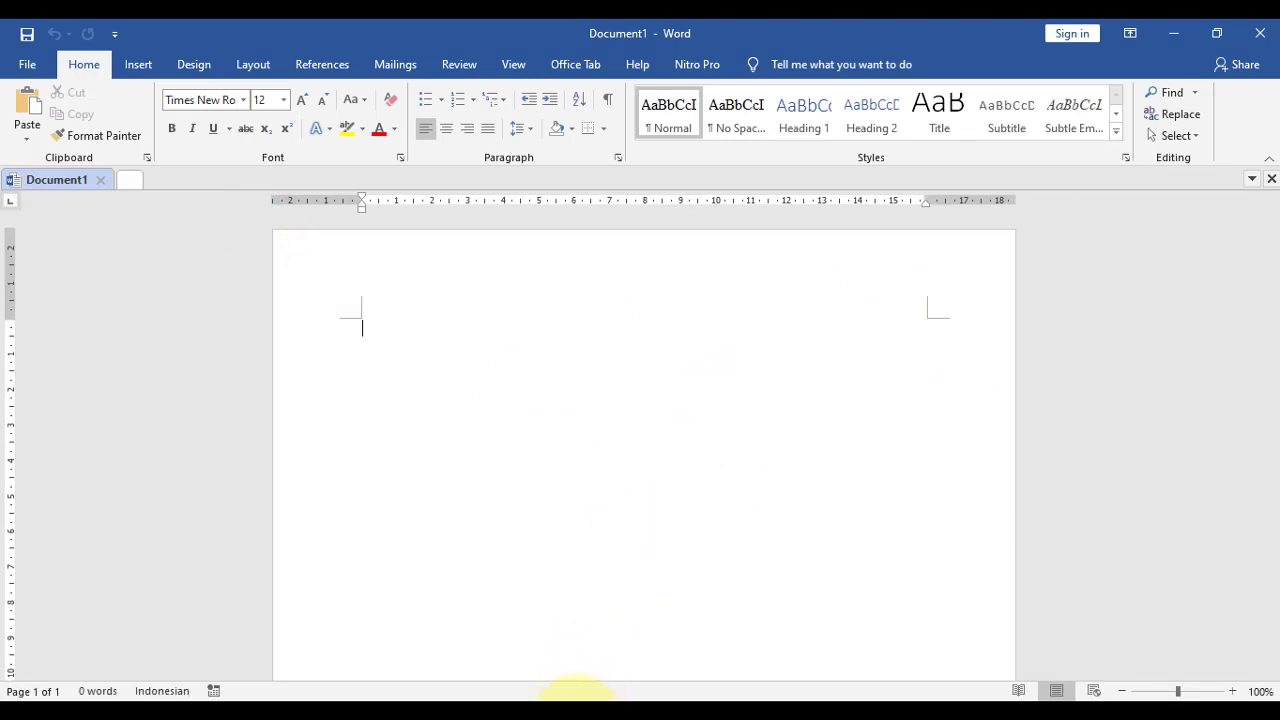
# Compare the blank Word window with Gambar 2.3 in the Nitro Pro PDF and go to Tabel 2.1 below it.
pyautogui.moveTo(577, 708)
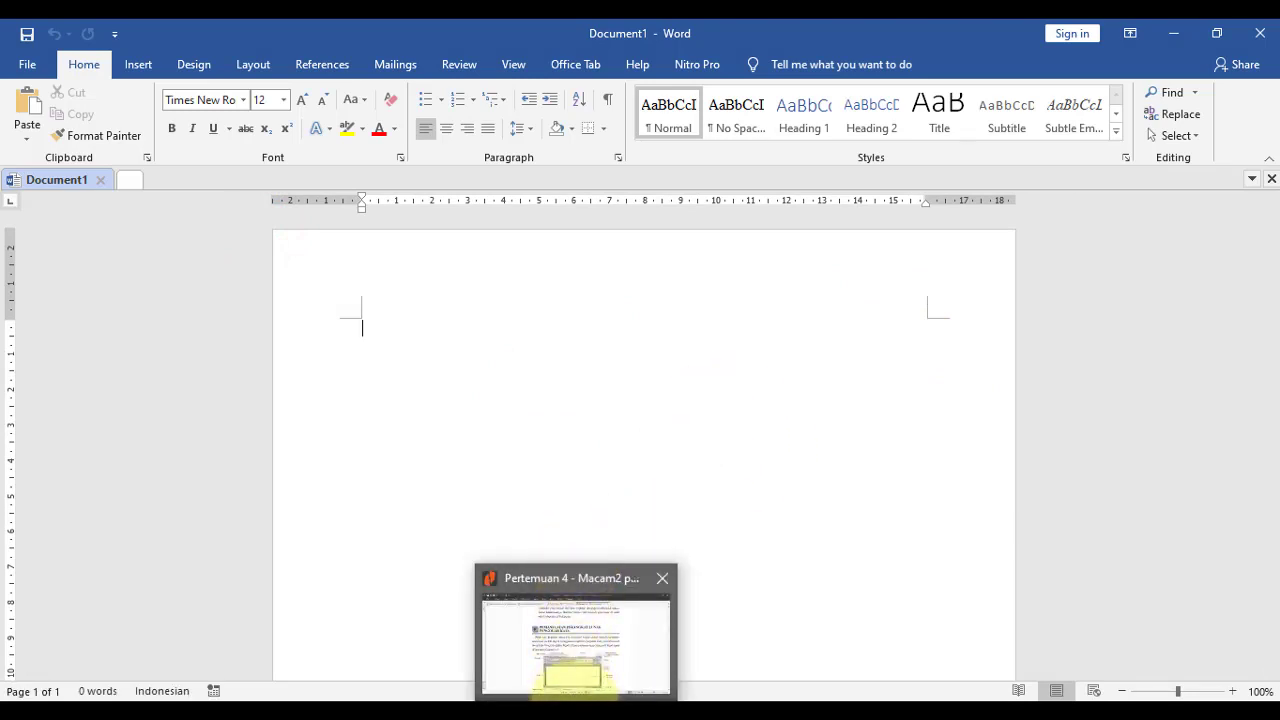
pyautogui.click(580, 670)
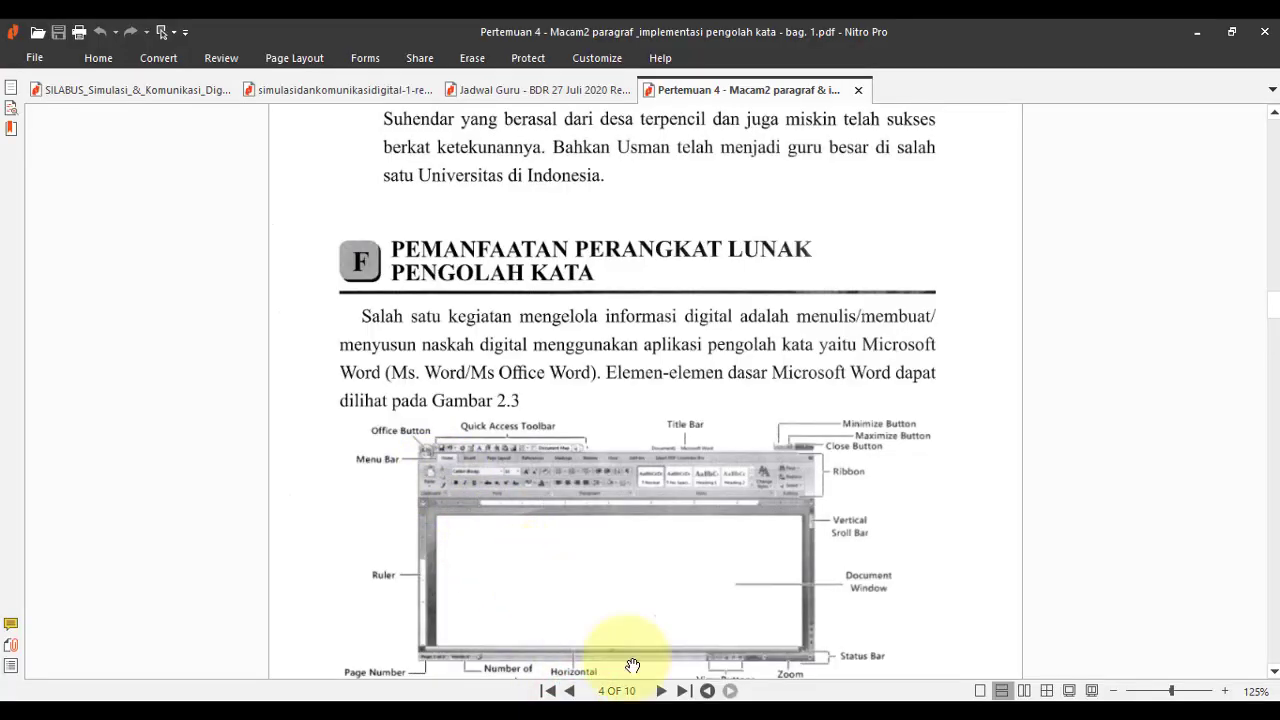
pyautogui.click(779, 710)
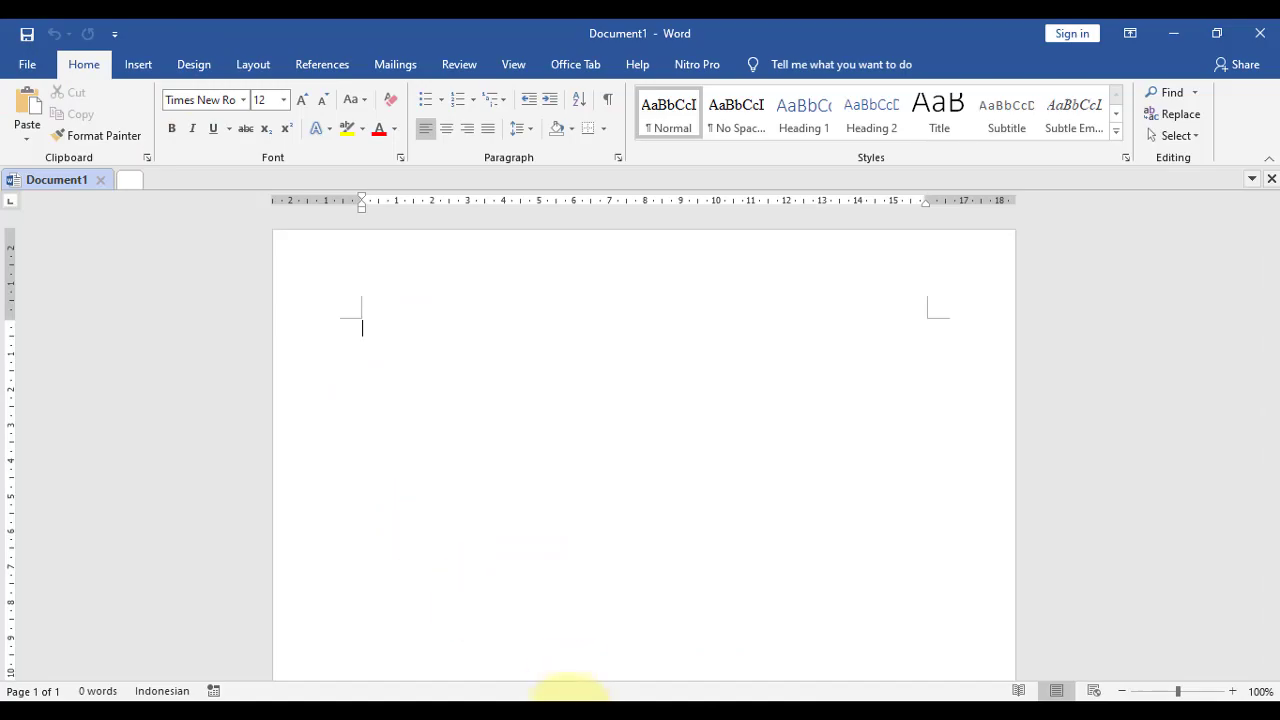
pyautogui.click(570, 705)
pyautogui.scroll(-5, 575, 690)
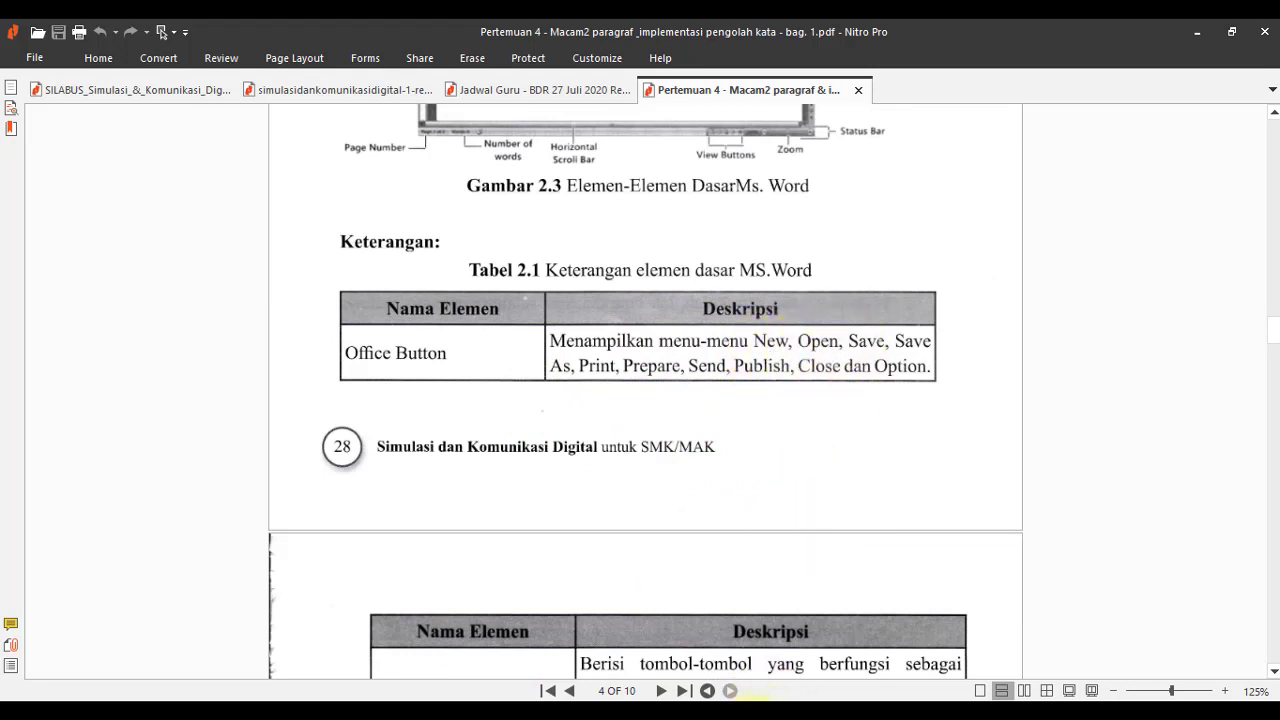
# Switch to Word to view the File commands matching the Office Button entry, and return to the PDF in Nitro Pro.
pyautogui.moveTo(752, 695)
pyautogui.click(768, 640)
pyautogui.click(40, 72)
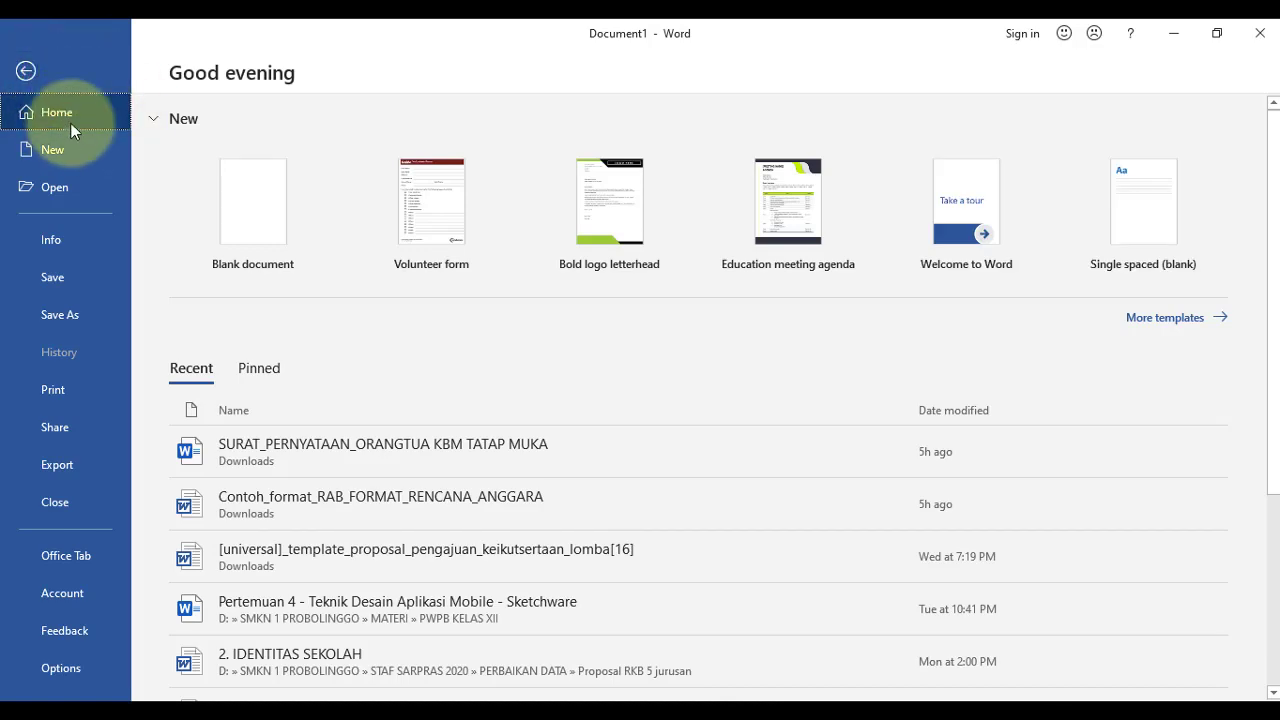
pyautogui.click(25, 70)
pyautogui.click(570, 710)
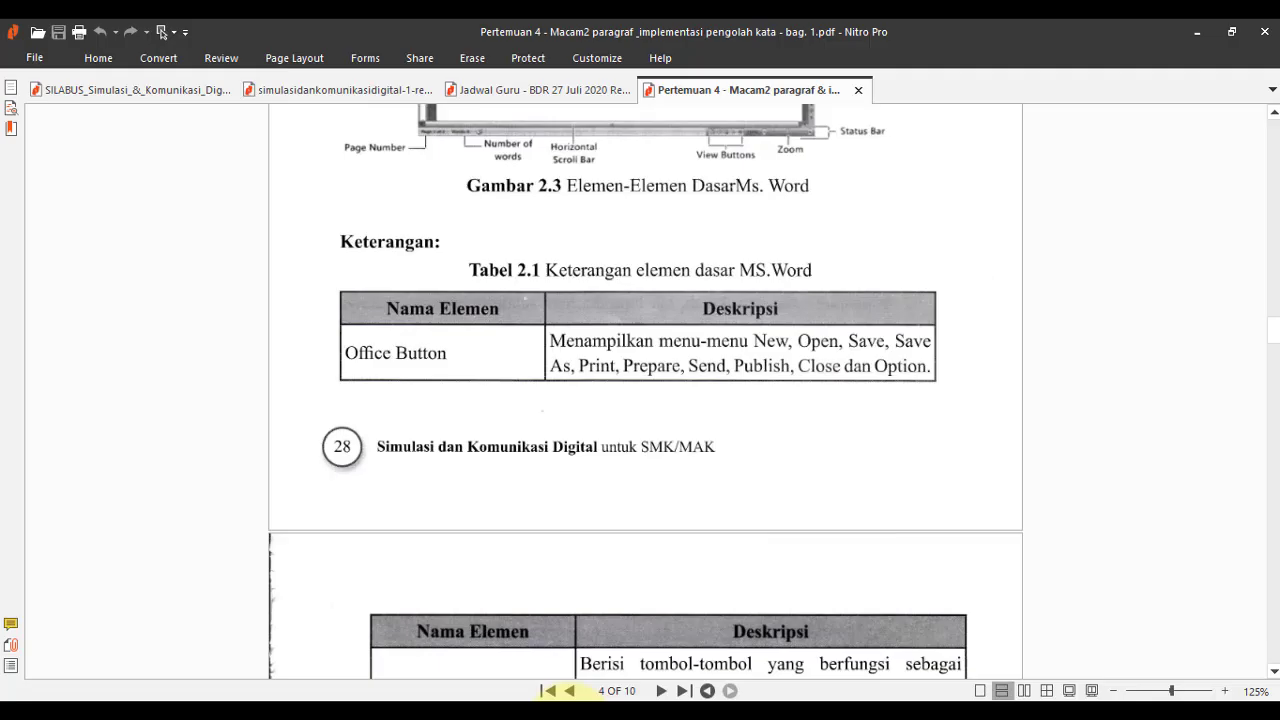
# Compare the Quick Access Toolbar and Title Bar descriptions in the PDF table with those elements in the Word window.
pyautogui.scroll(-3, 566, 700)
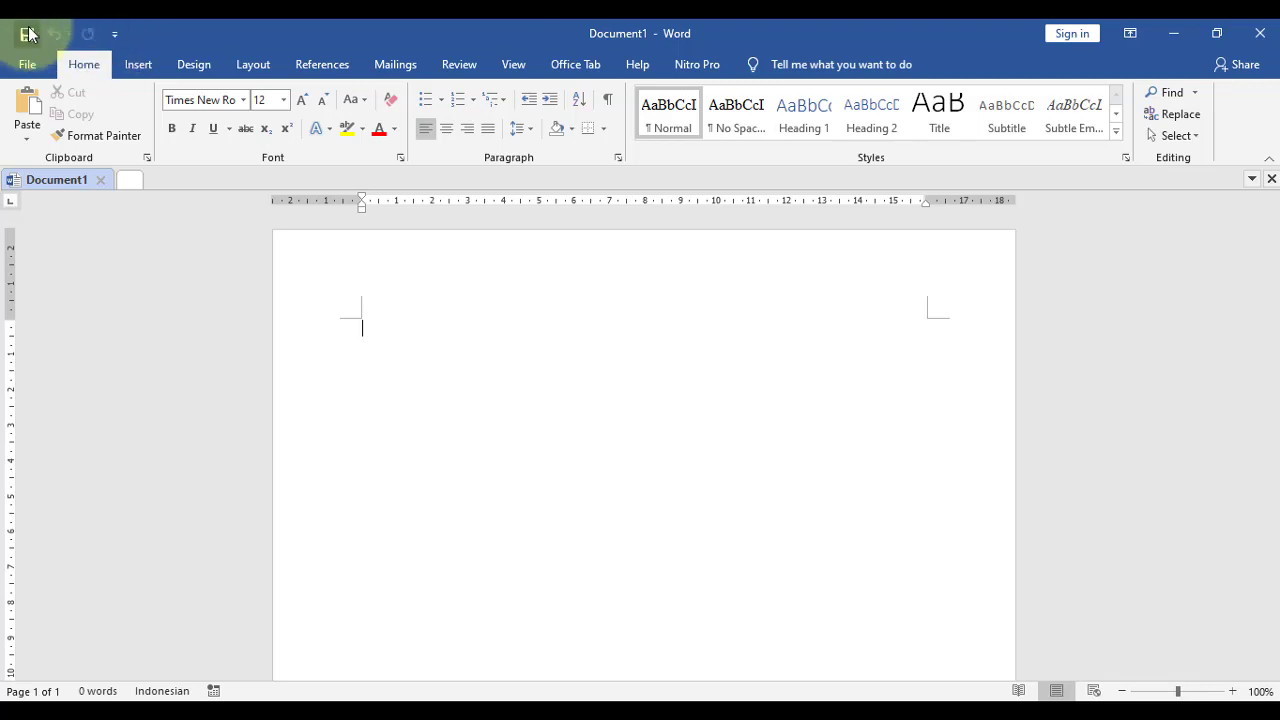
pyautogui.click(581, 714)
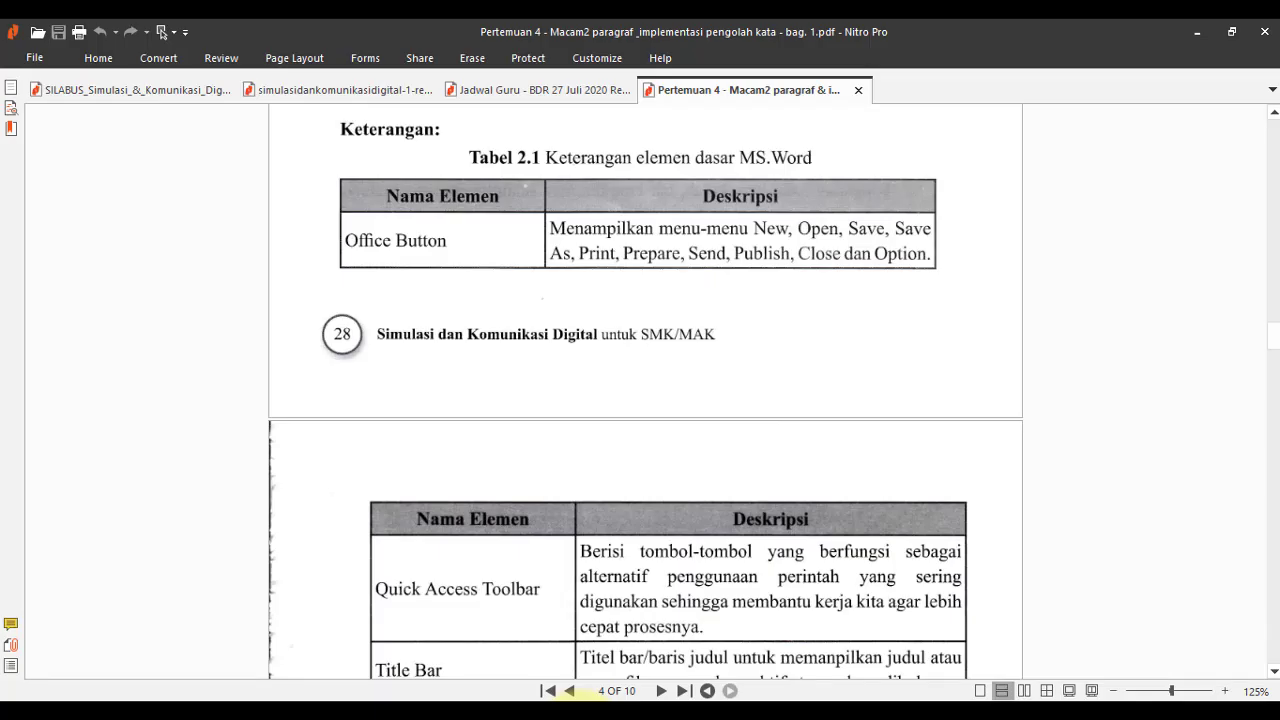
pyautogui.scroll(-3, 605, 660)
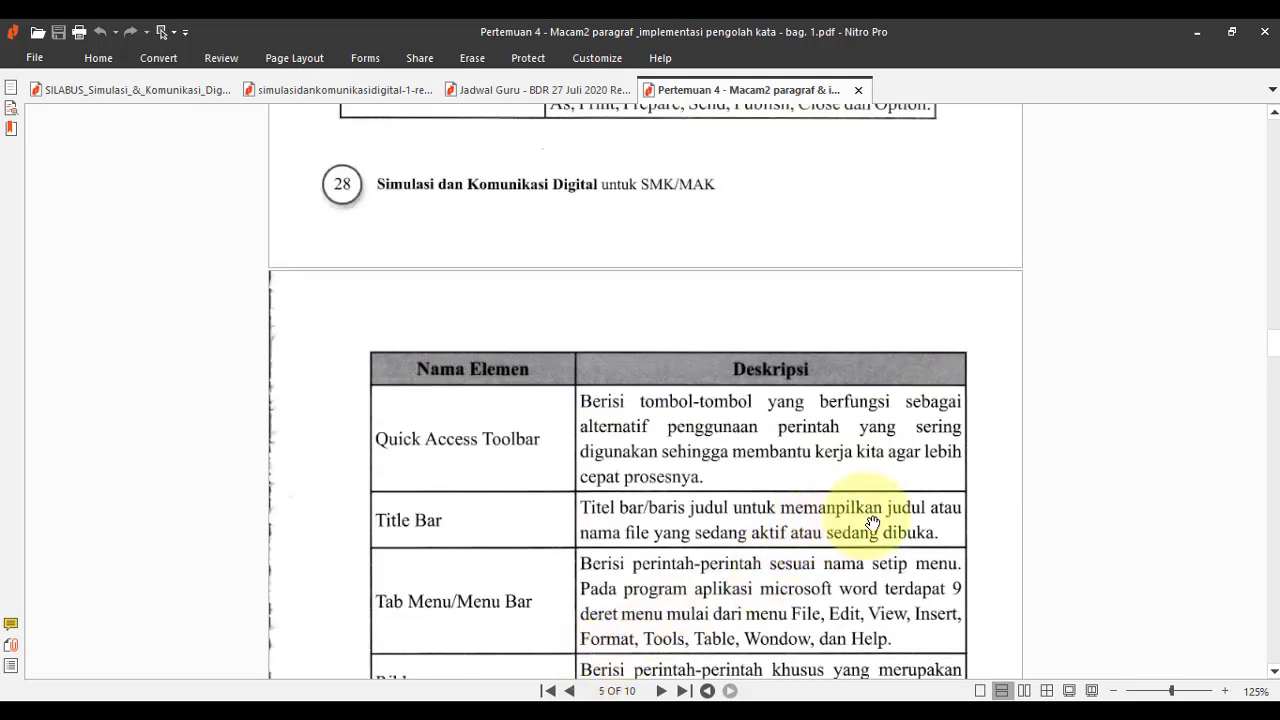
pyautogui.click(757, 712)
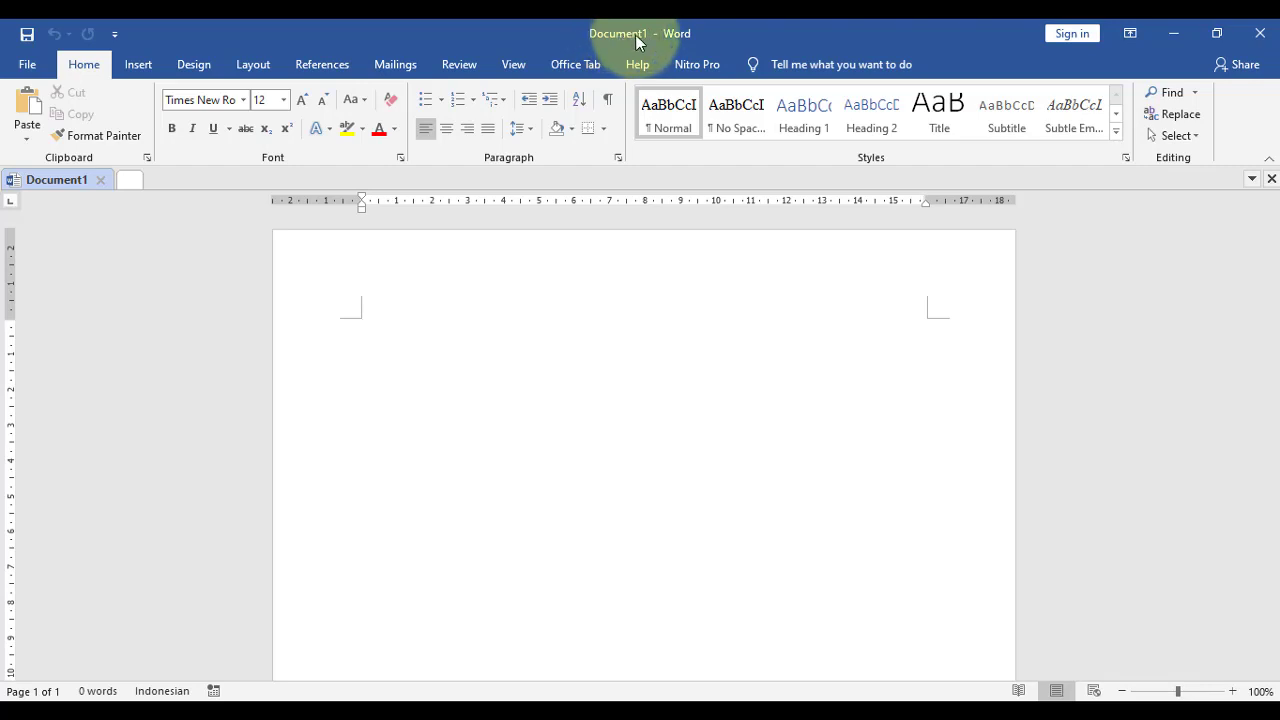
pyautogui.hotkey('alt', 'Tab')
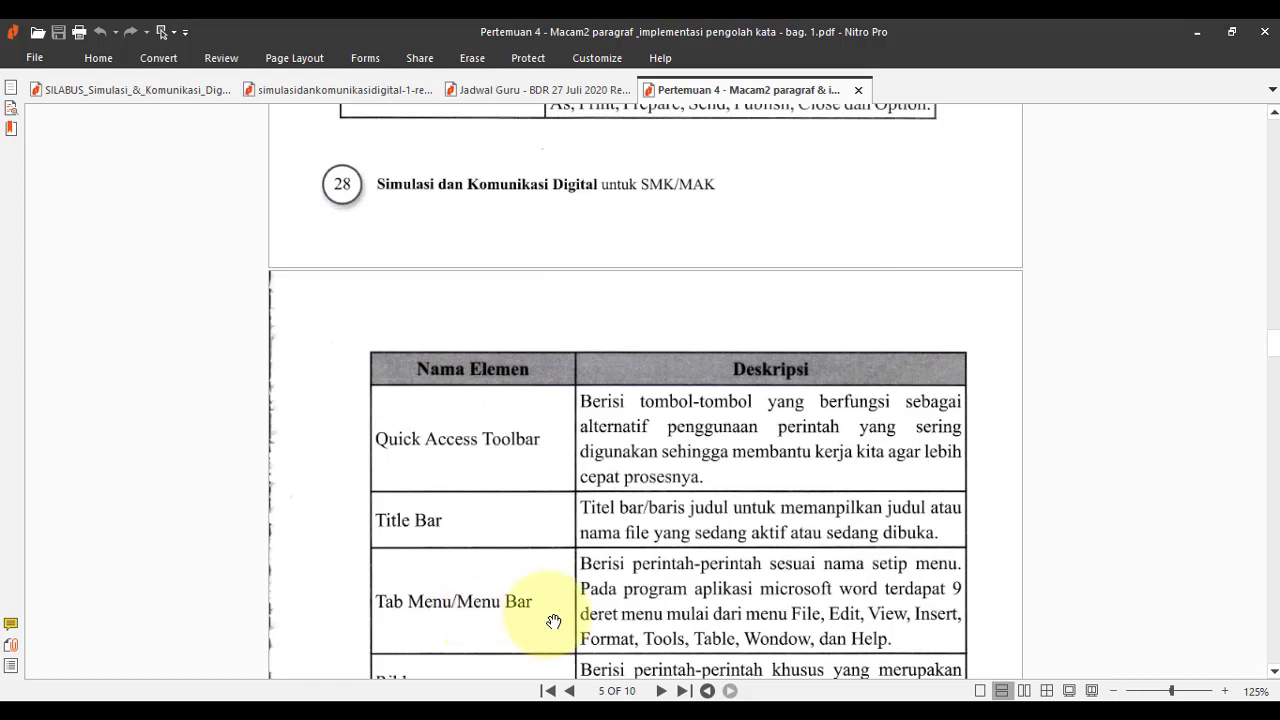
# Read the Tab Menu/Menu Bar description, examine Word's Design and Layout commands, and return to the PDF in Nitro Pro.
pyautogui.scroll(-2, 555, 622)
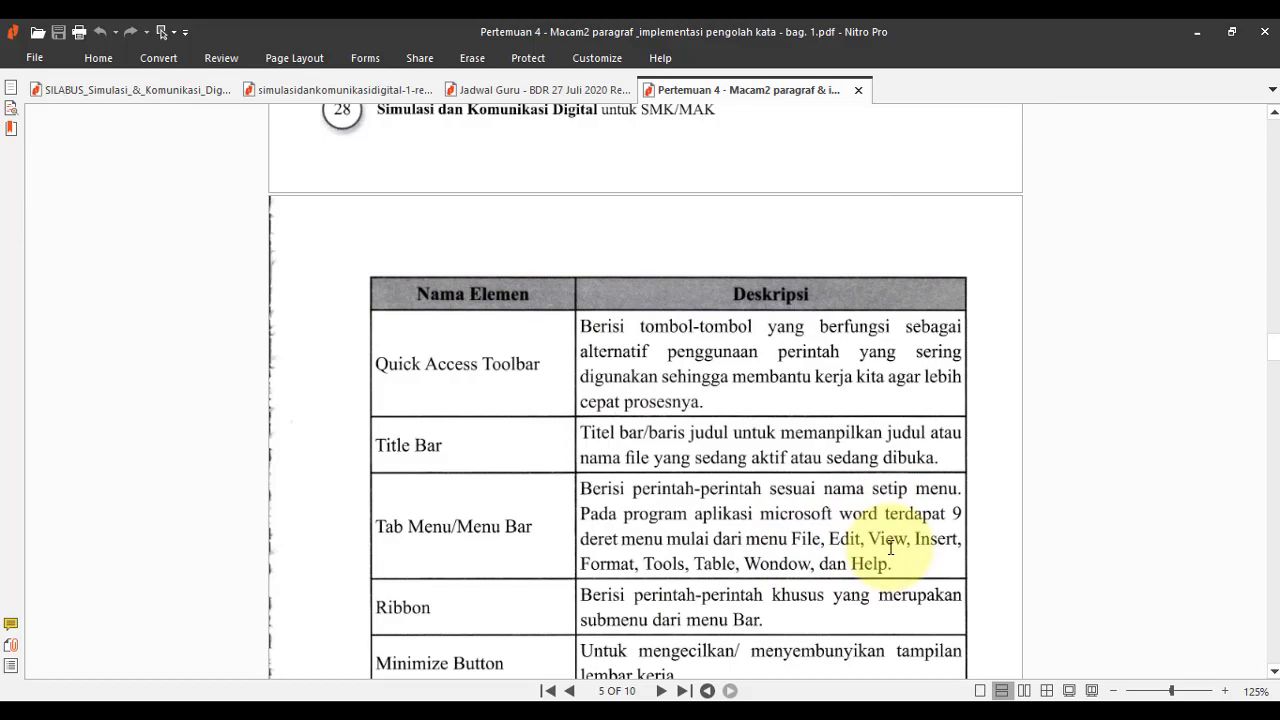
pyautogui.click(755, 712)
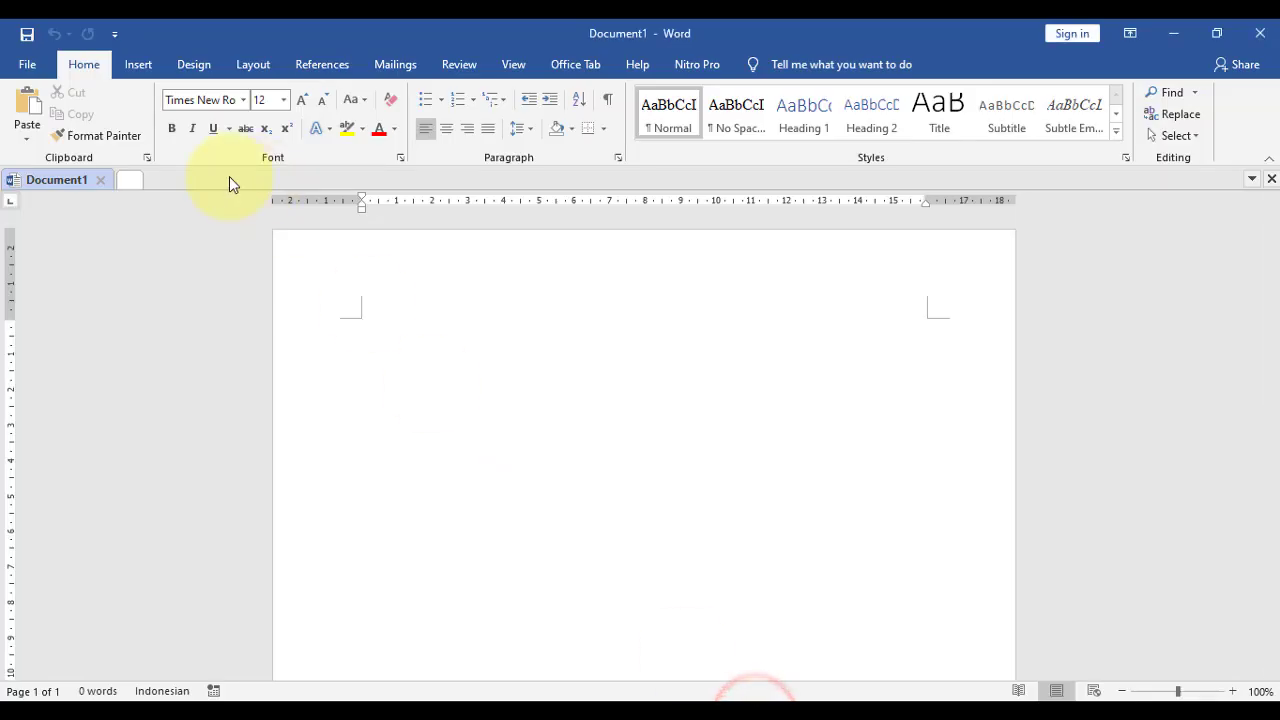
pyautogui.click(193, 66)
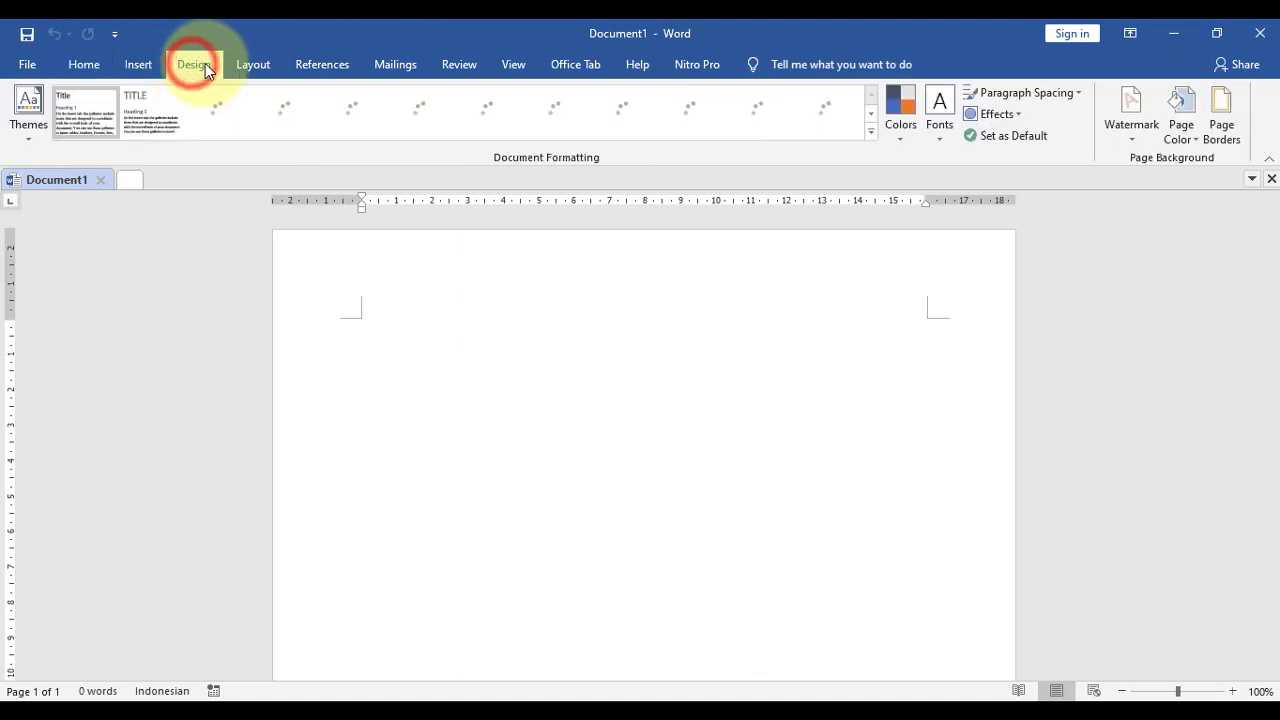
pyautogui.click(253, 65)
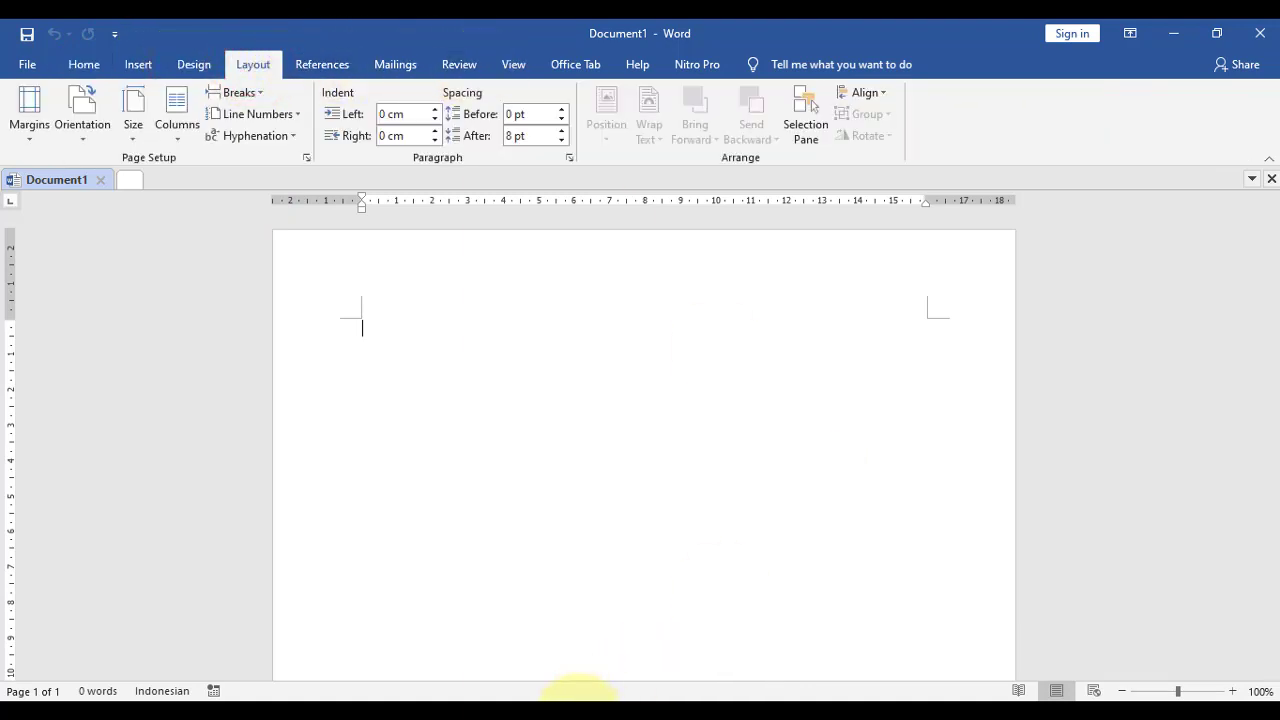
pyautogui.click(580, 710)
# Read the Ribbon description, examine Word's Insert, Design and Layout command groups, and return to the PDF in Nitro Pro.
pyautogui.scroll(-2, 578, 692)
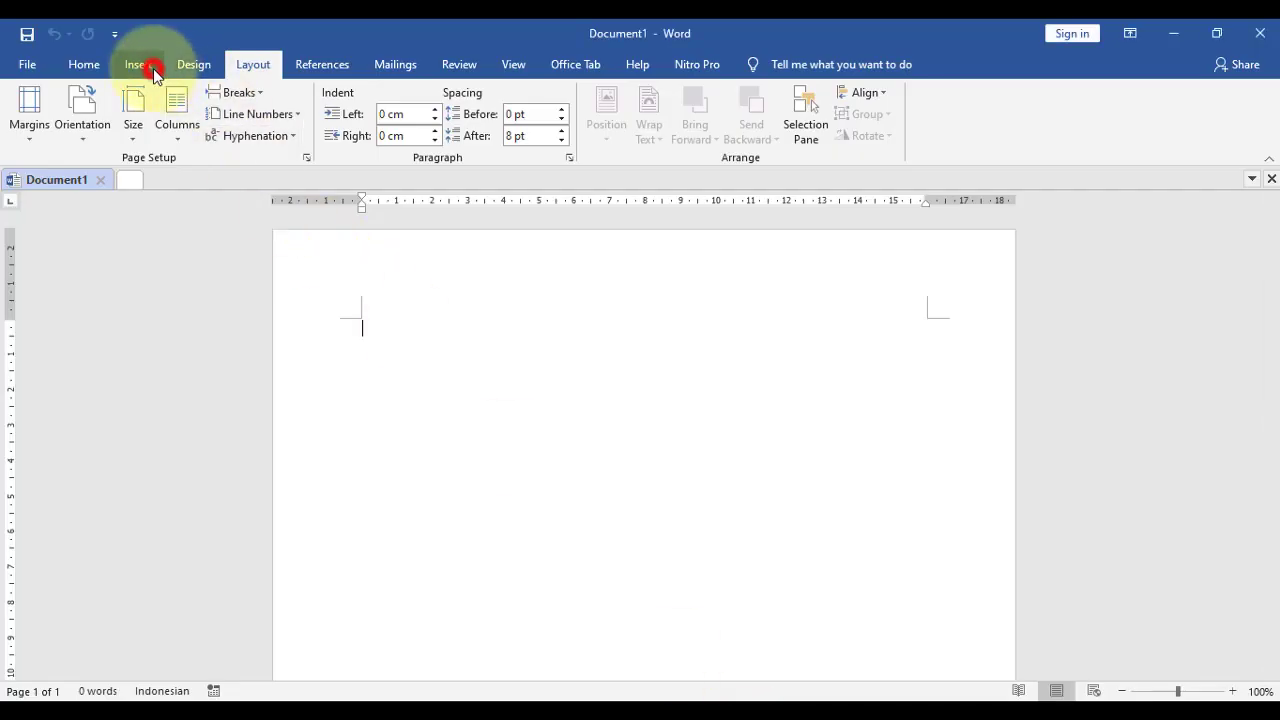
pyautogui.click(142, 64)
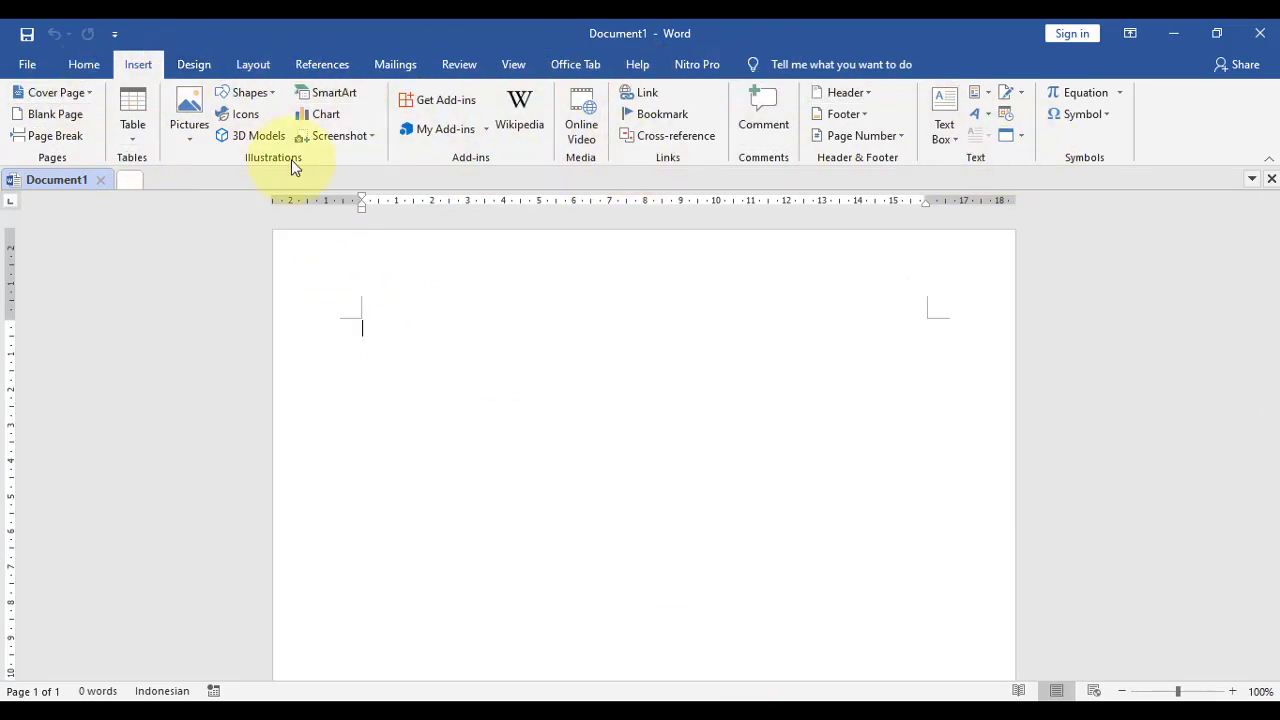
pyautogui.click(195, 66)
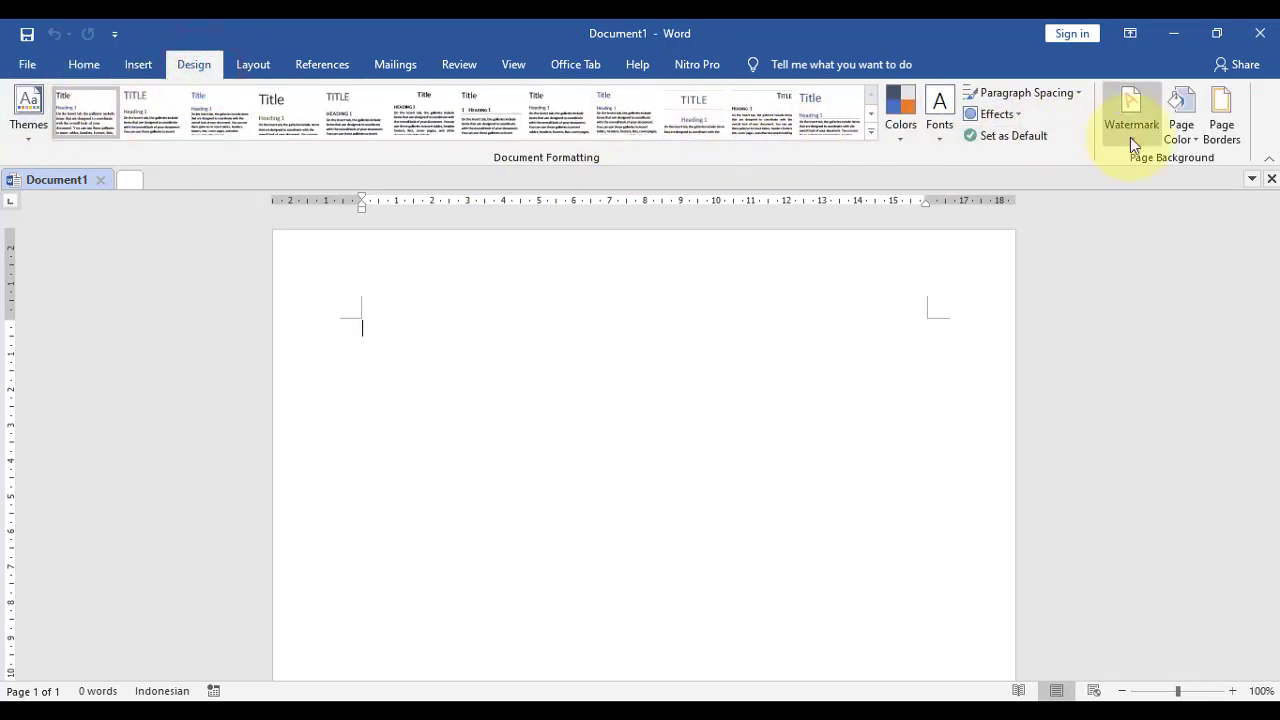
pyautogui.click(255, 66)
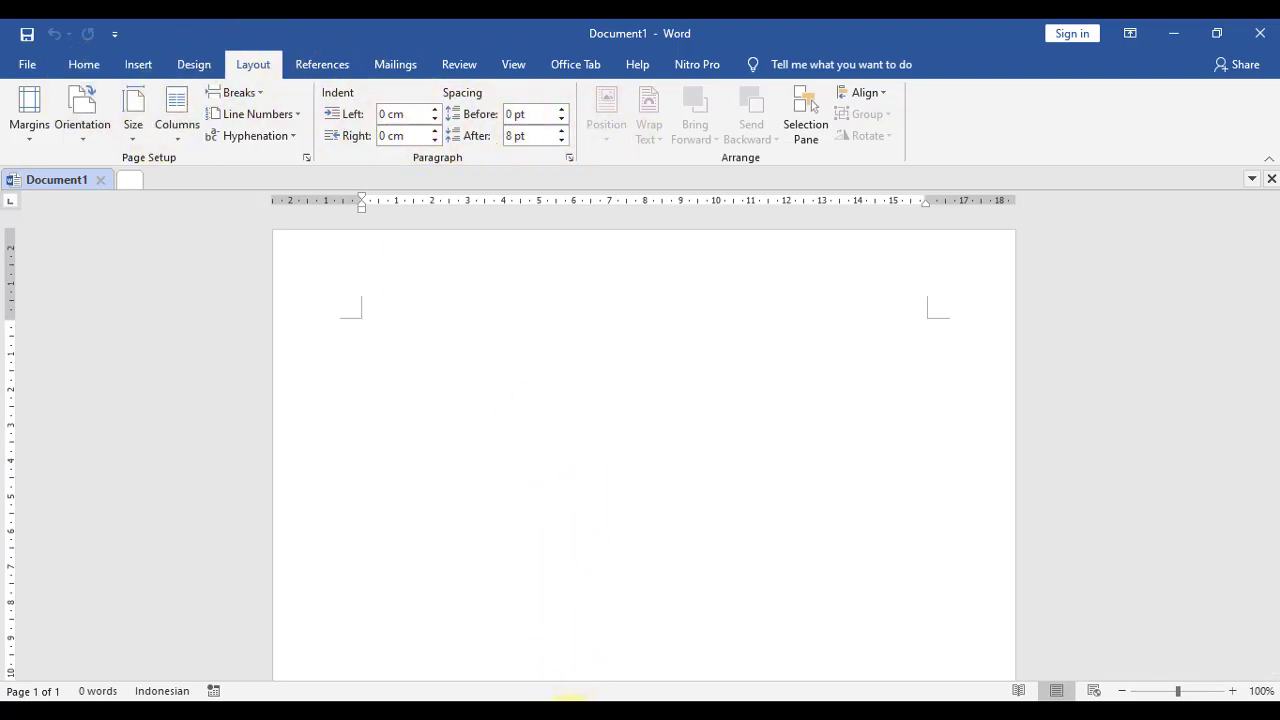
pyautogui.click(571, 715)
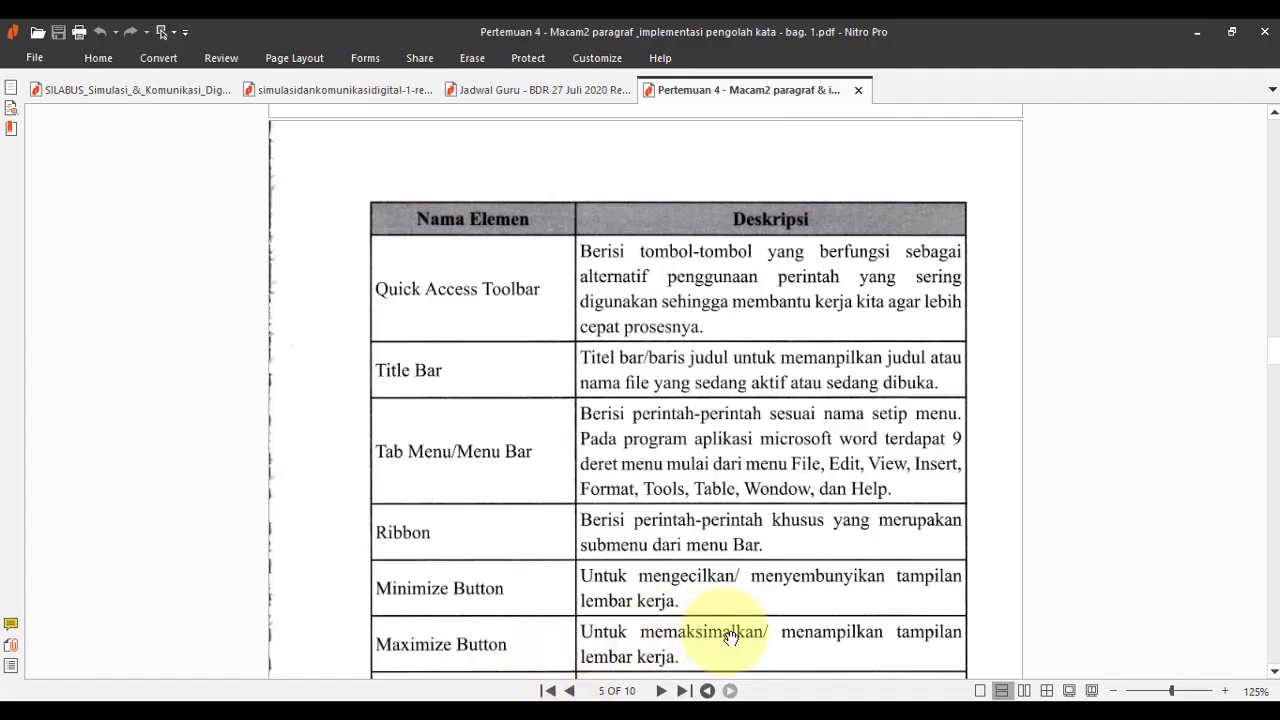
# Read the Minimize Button, Maximize Button and Ruler descriptions in the PDF table.
pyautogui.scroll(-1, 731, 637)
pyautogui.scroll(-1, 731, 637)
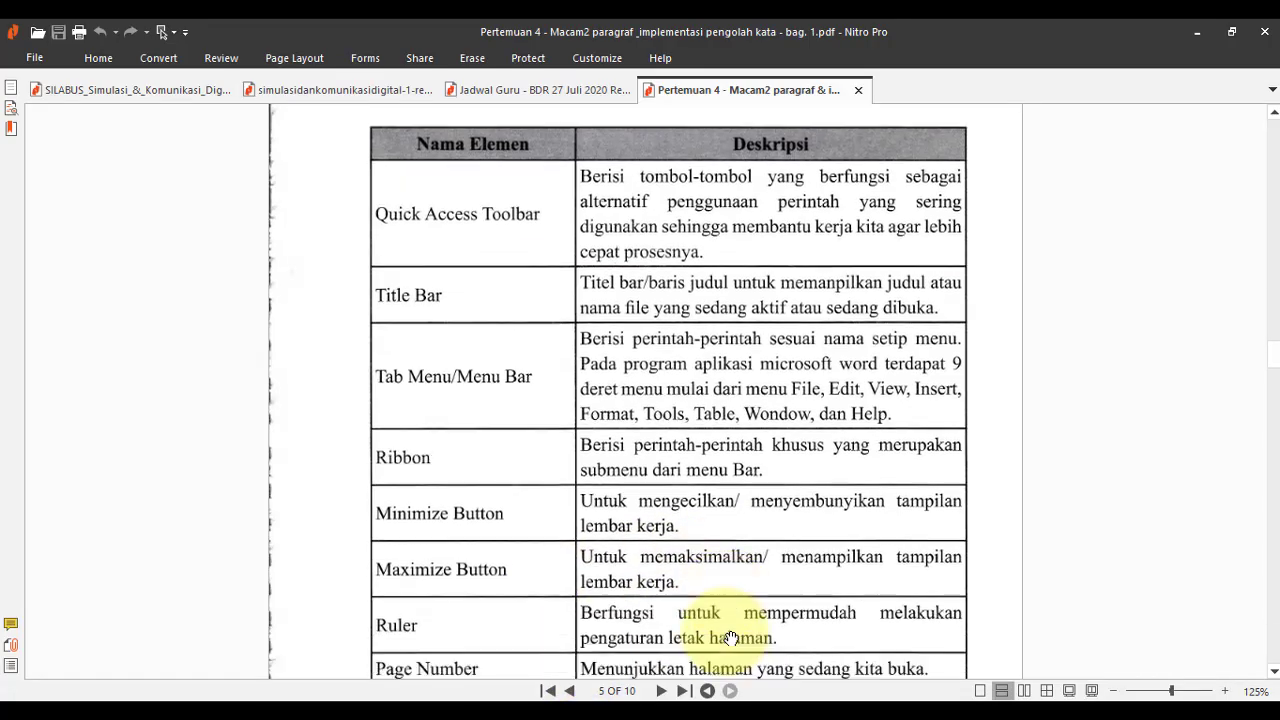
pyautogui.scroll(-1, 731, 637)
pyautogui.scroll(-1, 731, 637)
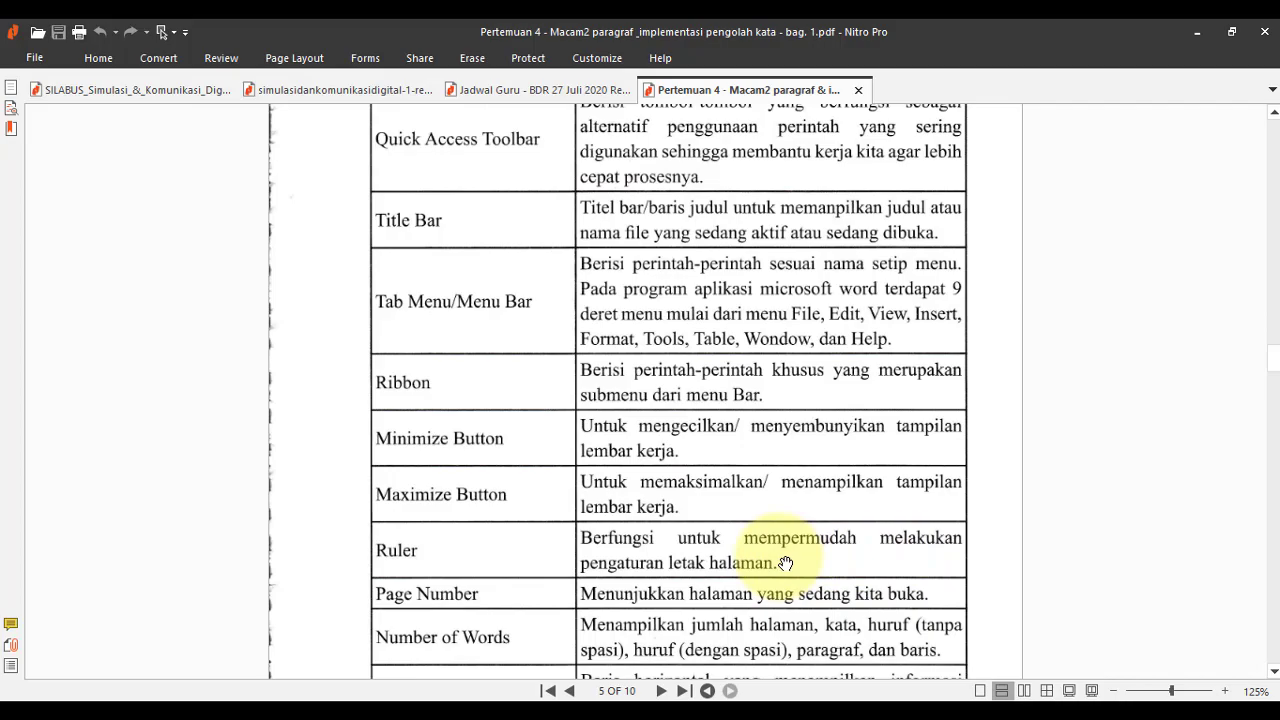
# Switch to Word, hide the document's ruler and show it again.
pyautogui.click(747, 715)
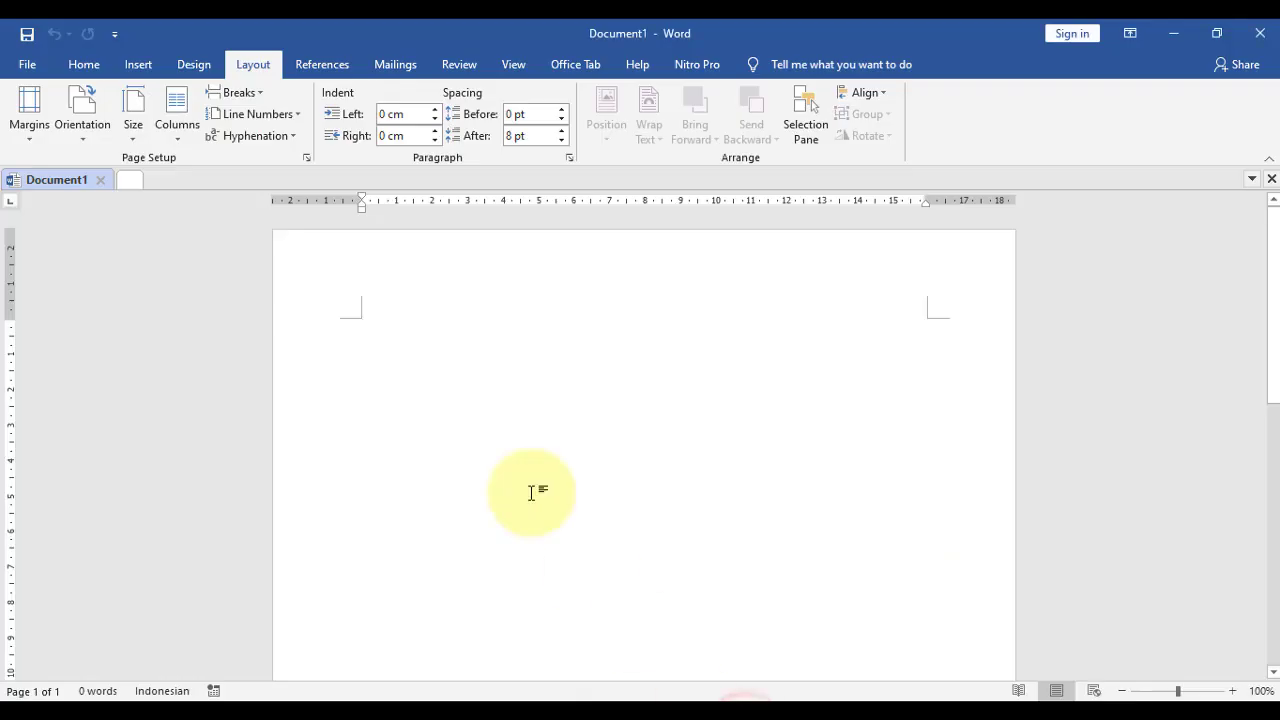
pyautogui.click(516, 64)
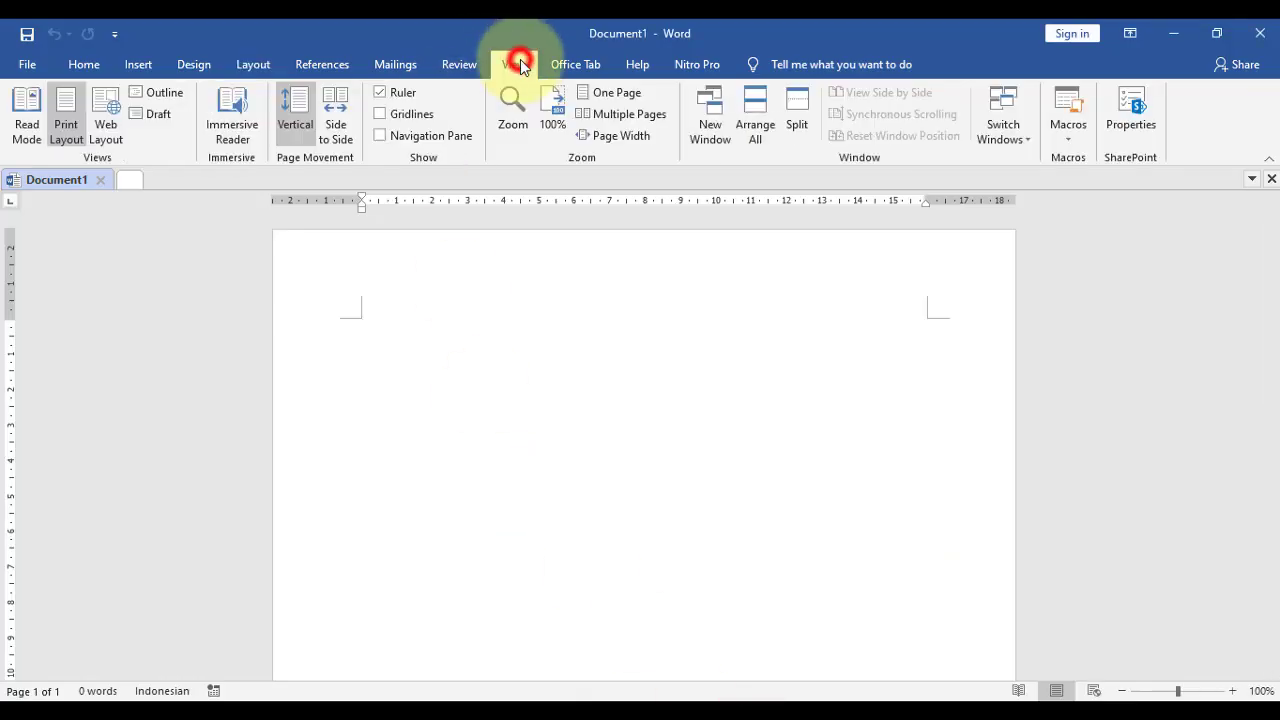
pyautogui.click(382, 96)
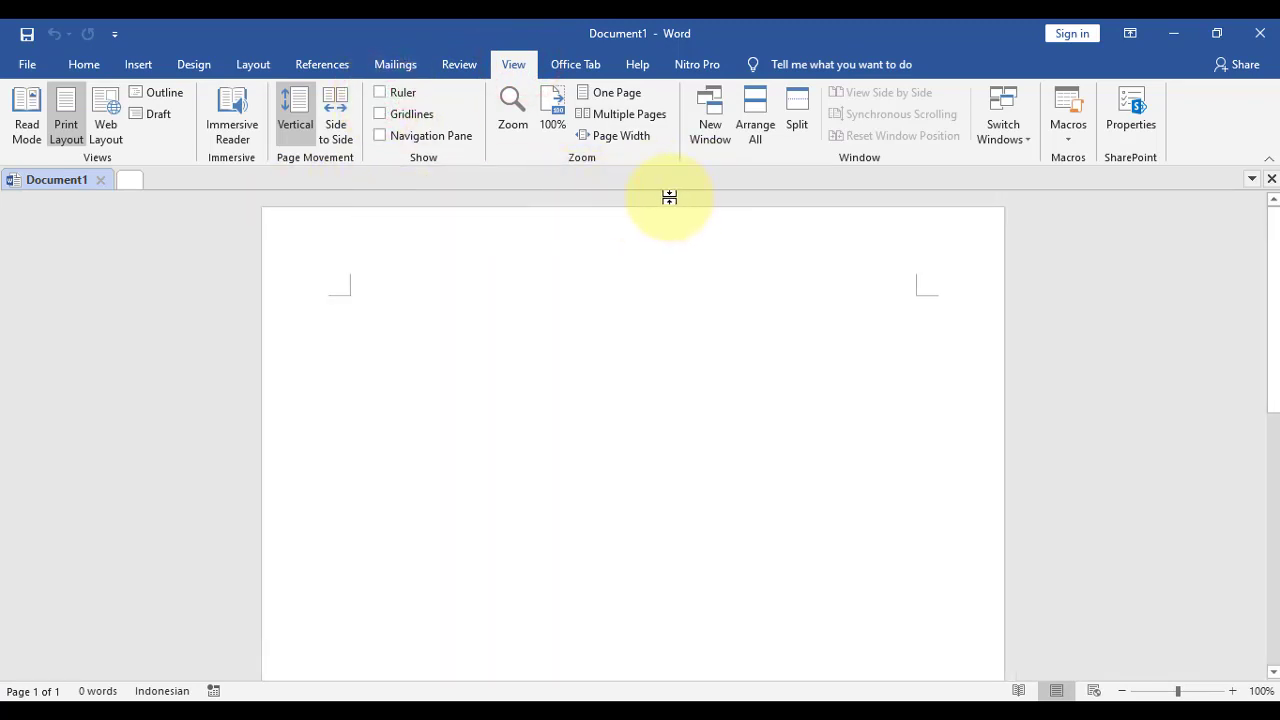
pyautogui.click(384, 93)
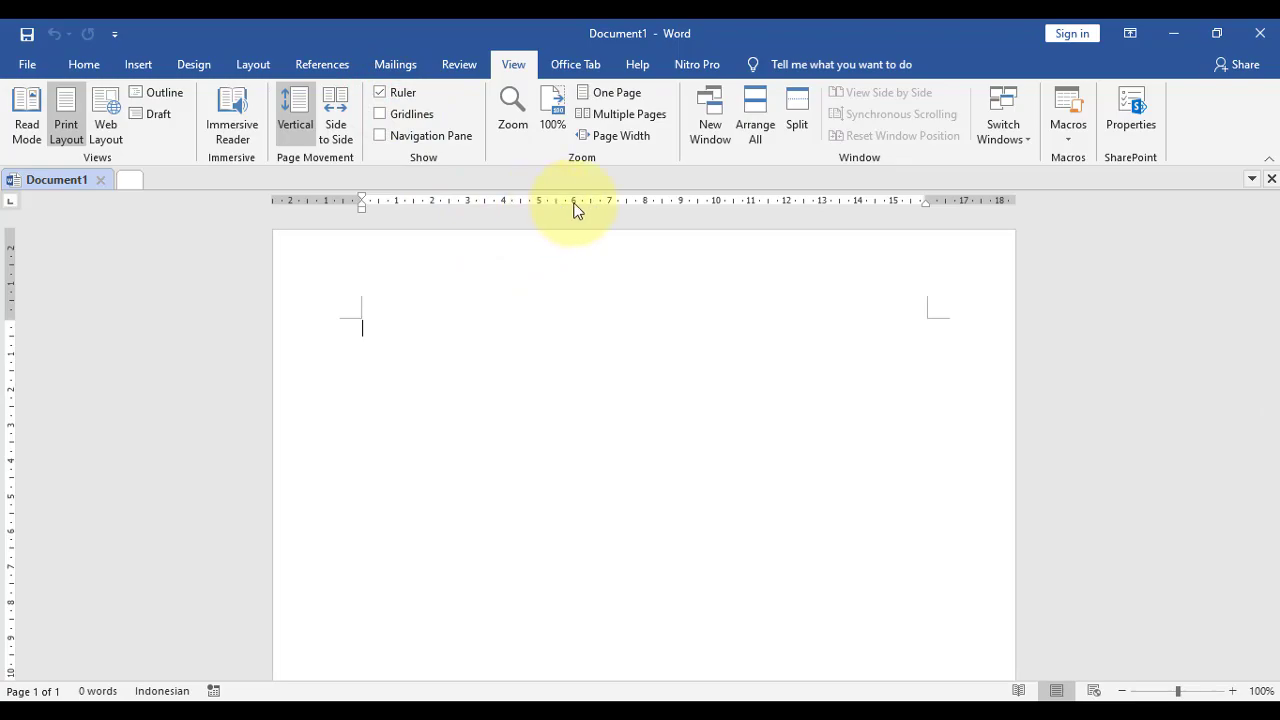
# Read the Page Number description in the Nitro Pro PDF, then open and close Word's Navigation pane from the page number indicator.
pyautogui.click(563, 716)
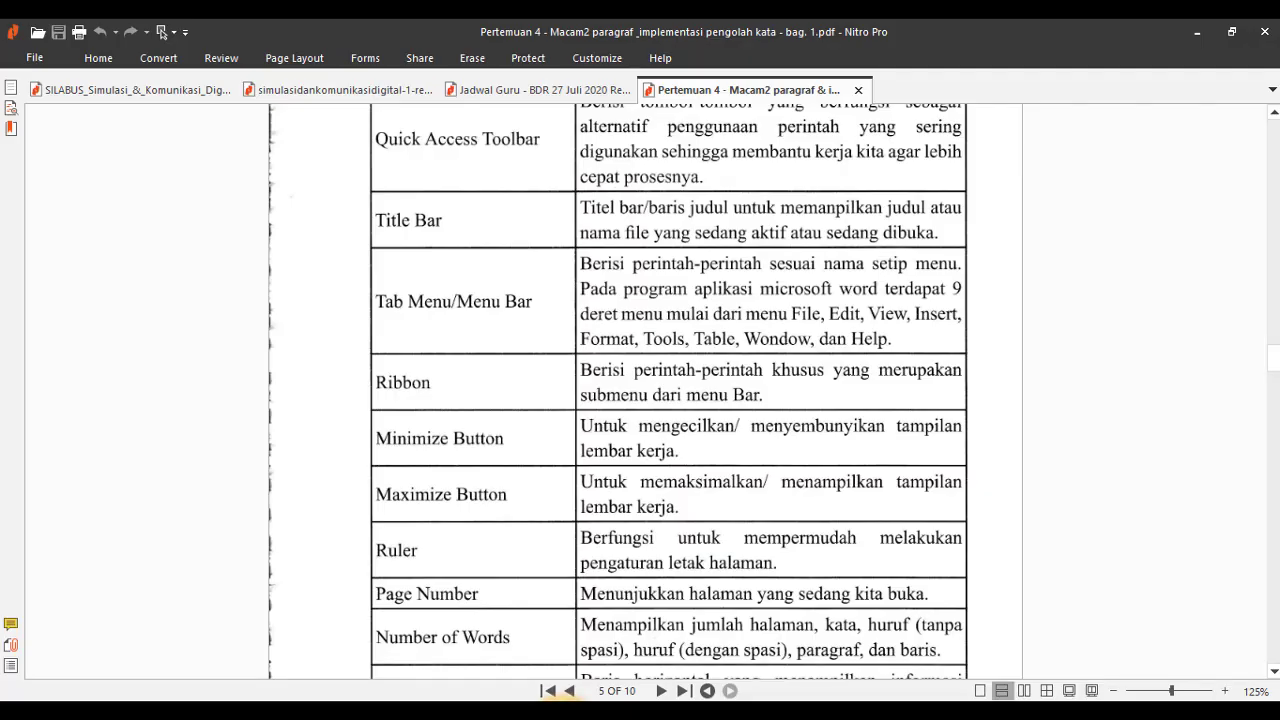
pyautogui.scroll(-1, 560, 670)
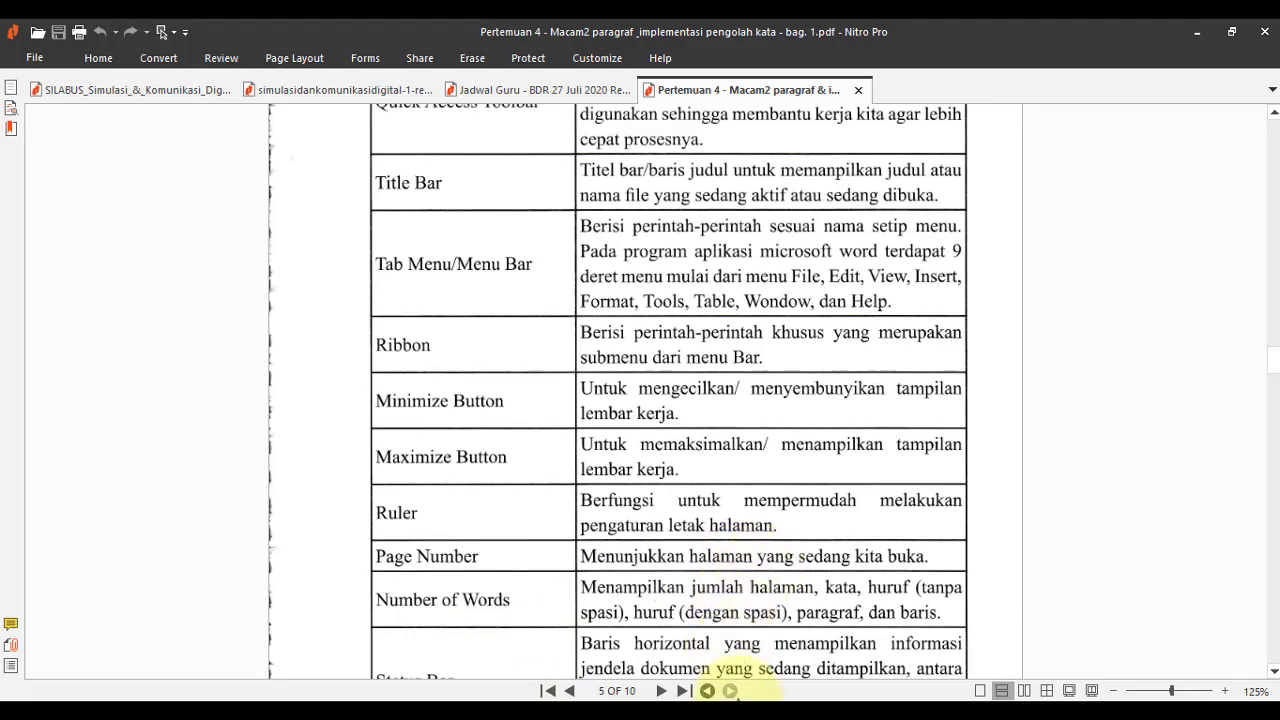
pyautogui.click(742, 716)
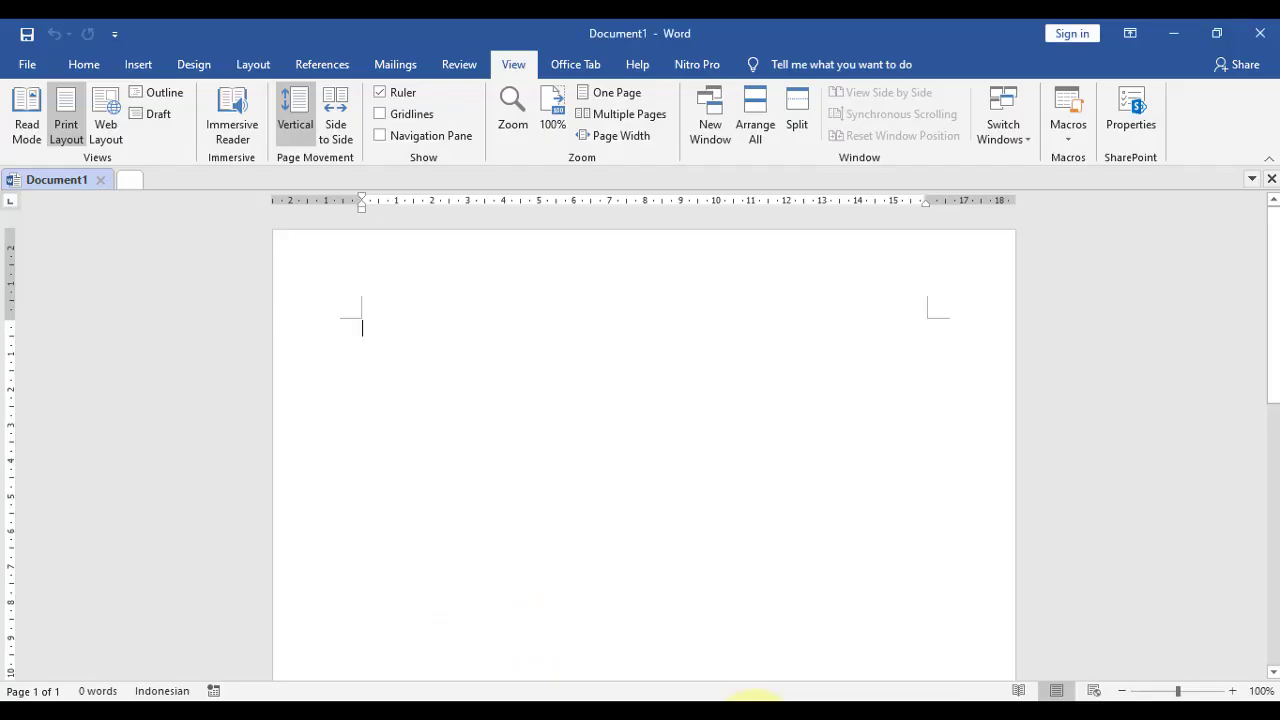
pyautogui.click(42, 692)
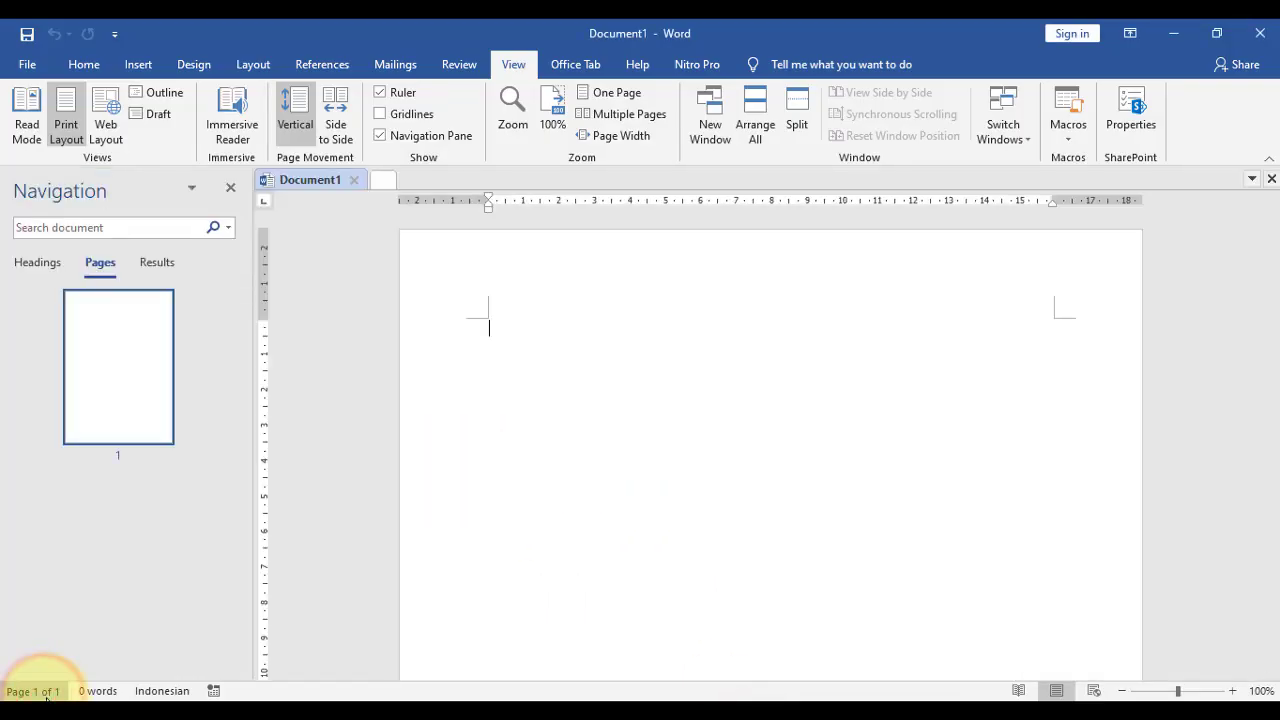
pyautogui.click(44, 692)
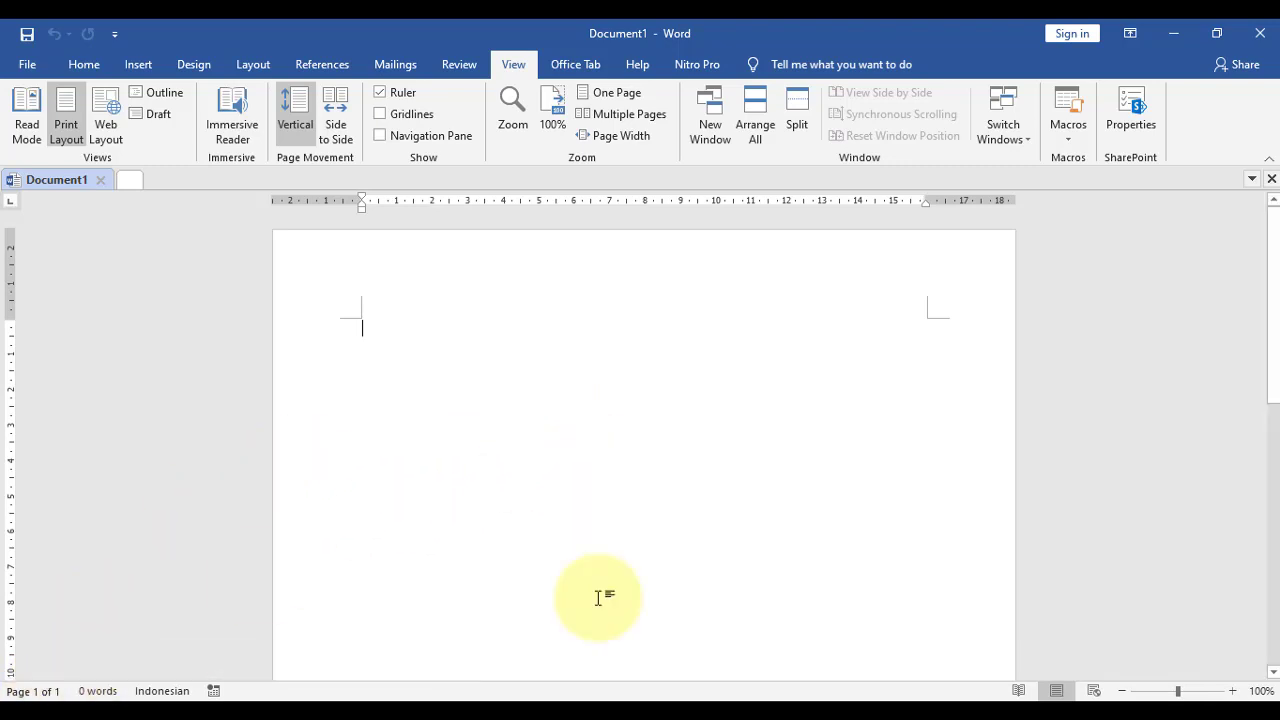
# Read the Number of Words description in the PDF, and examine the blank Word document's Word Count statistics.
pyautogui.click(597, 713)
pyautogui.scroll(-3, 590, 694)
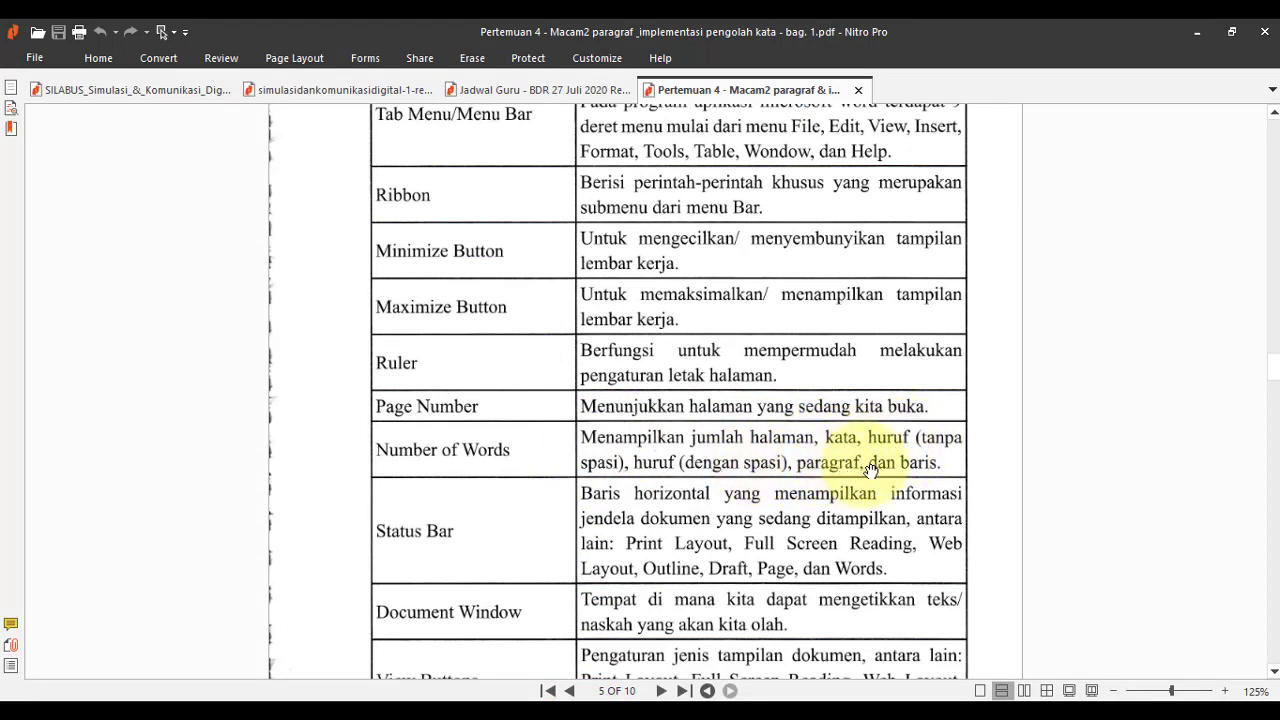
pyautogui.moveTo(760, 706)
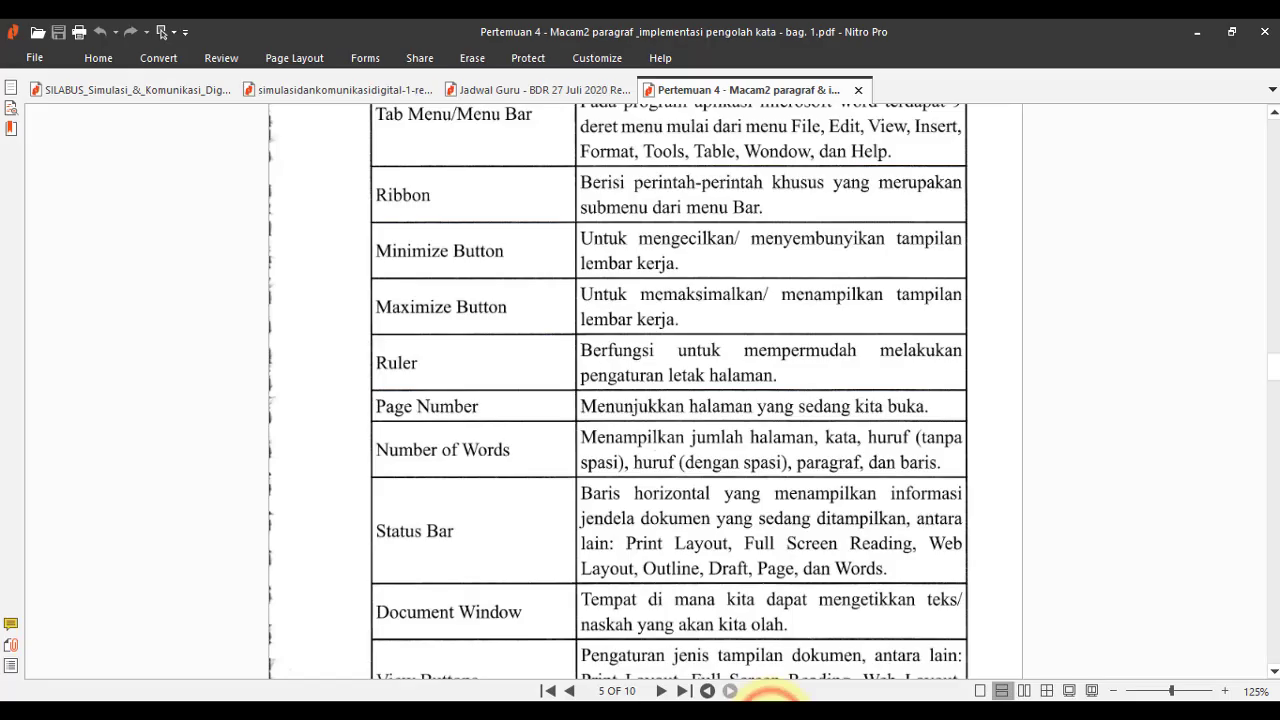
pyautogui.click(745, 690)
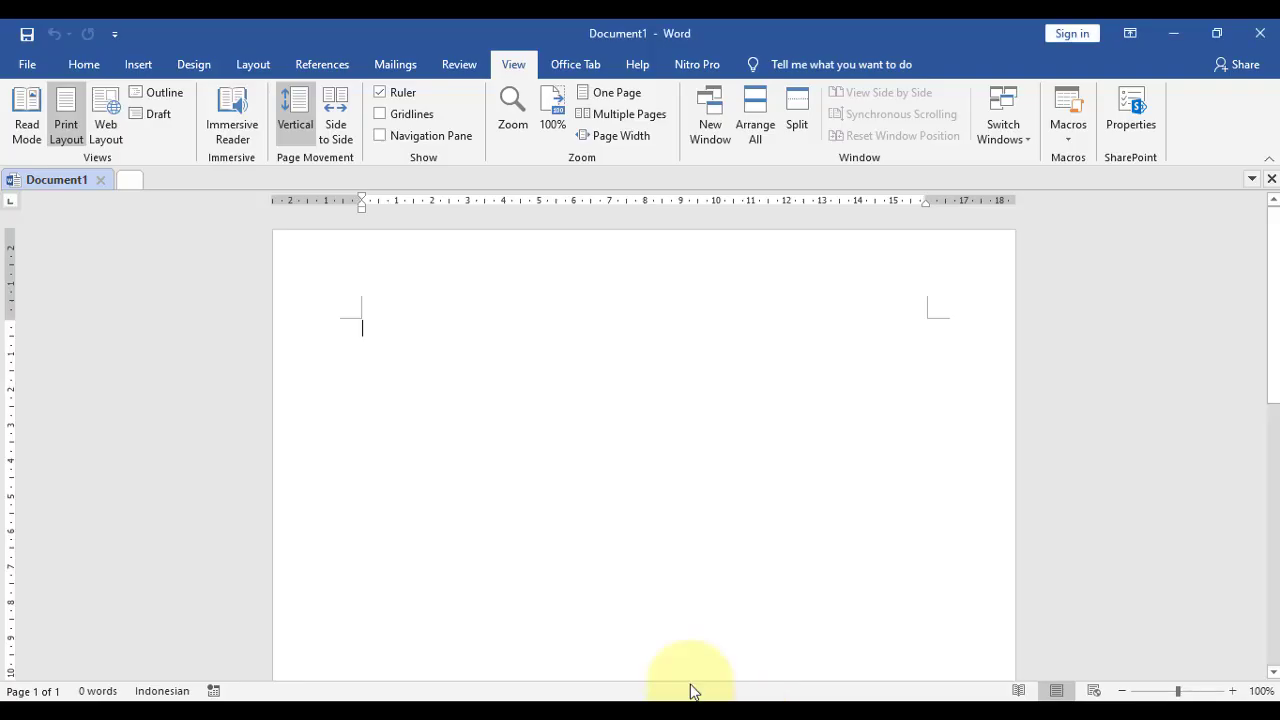
pyautogui.click(97, 691)
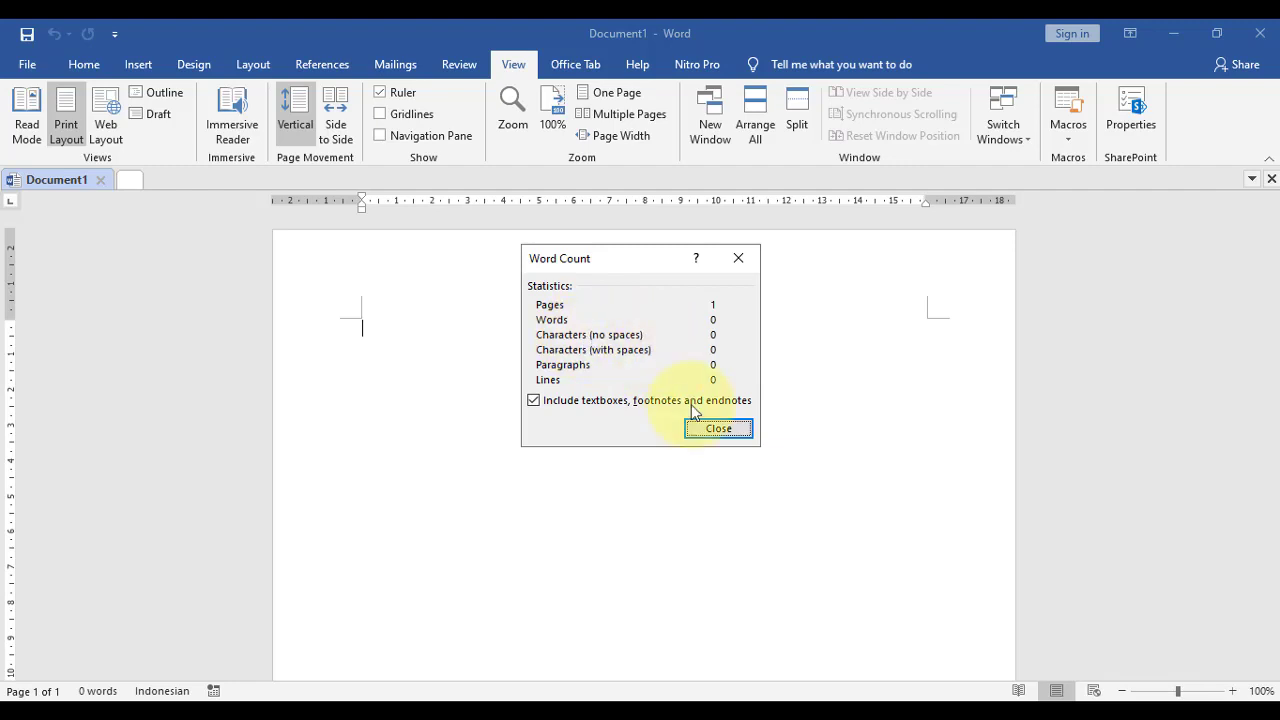
pyautogui.click(714, 430)
# Read the Status Bar description in the PDF, compare it with Word's status bar, and return to Nitro Pro.
pyautogui.click(571, 702)
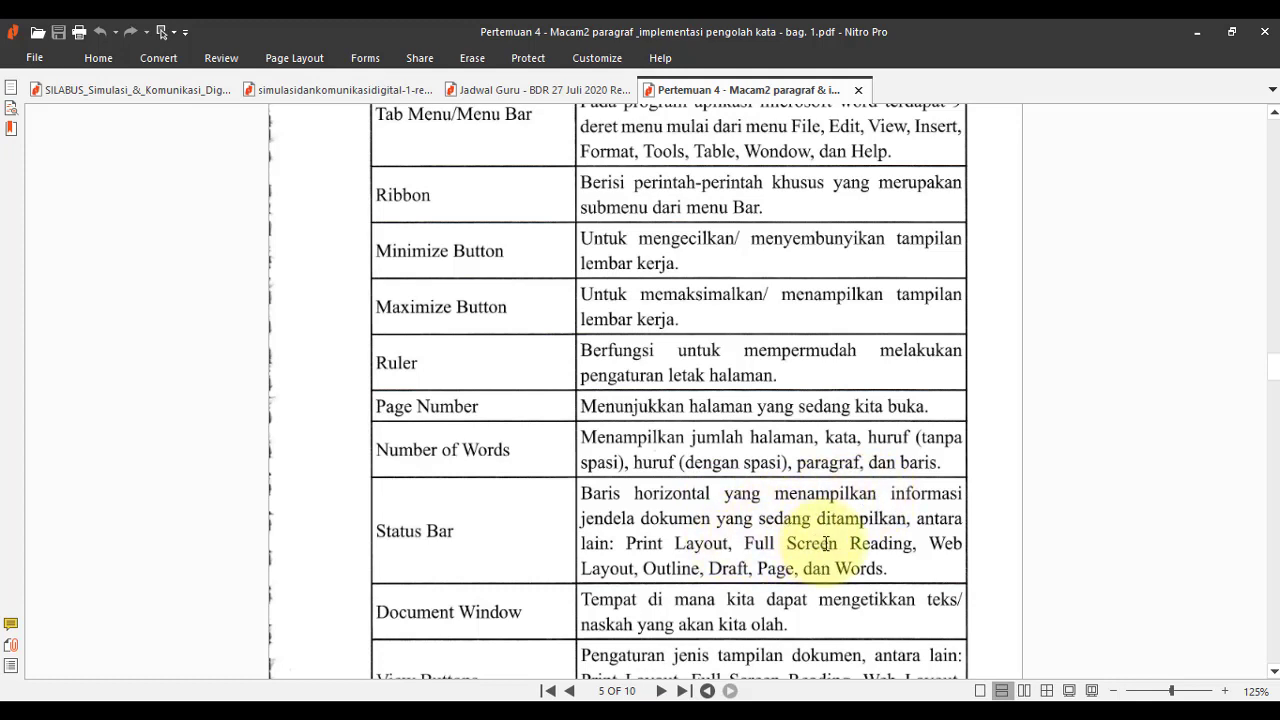
pyautogui.click(781, 711)
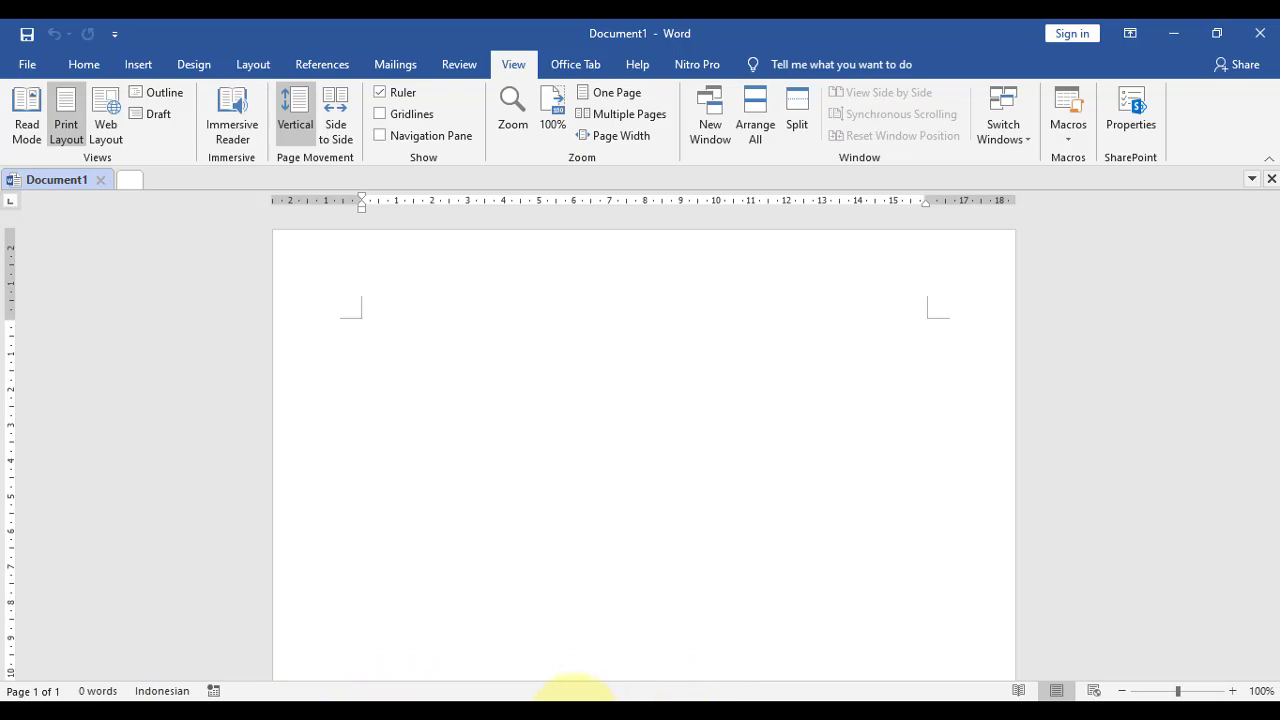
pyautogui.click(578, 705)
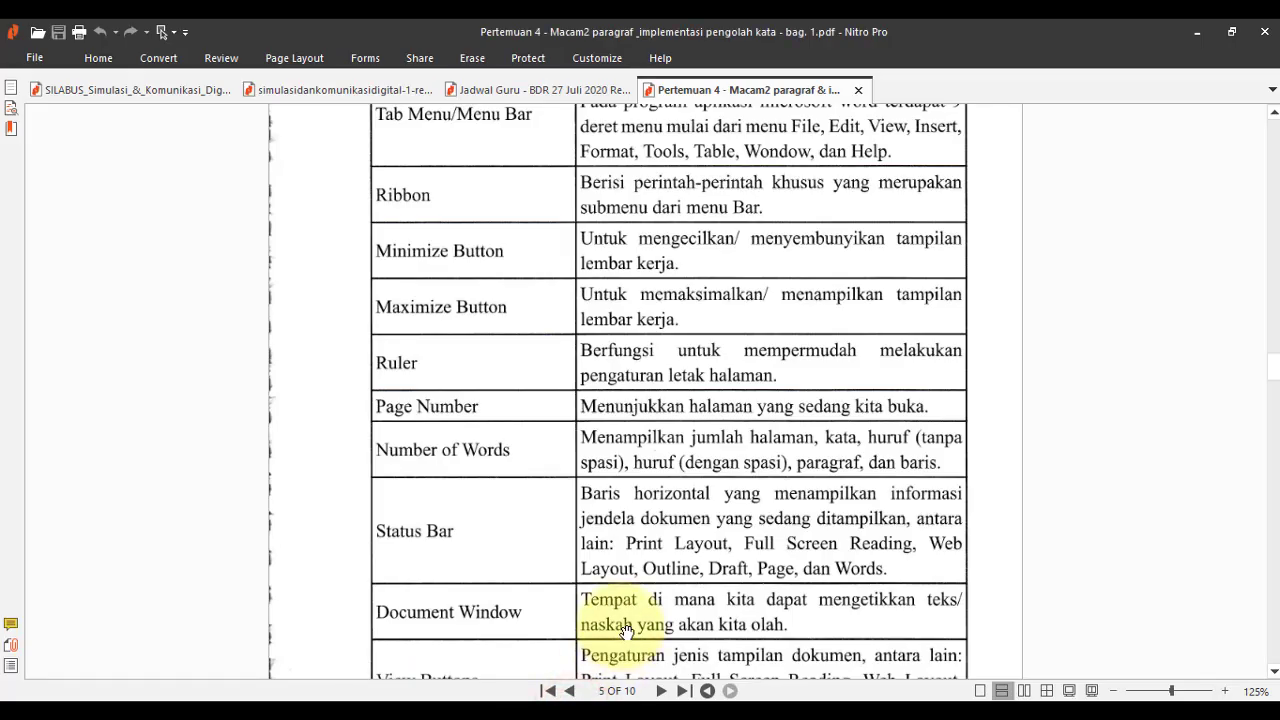
# Read the Document Window description in the PDF and compare it with the blank page area in Word.
pyautogui.scroll(-3, 624, 630)
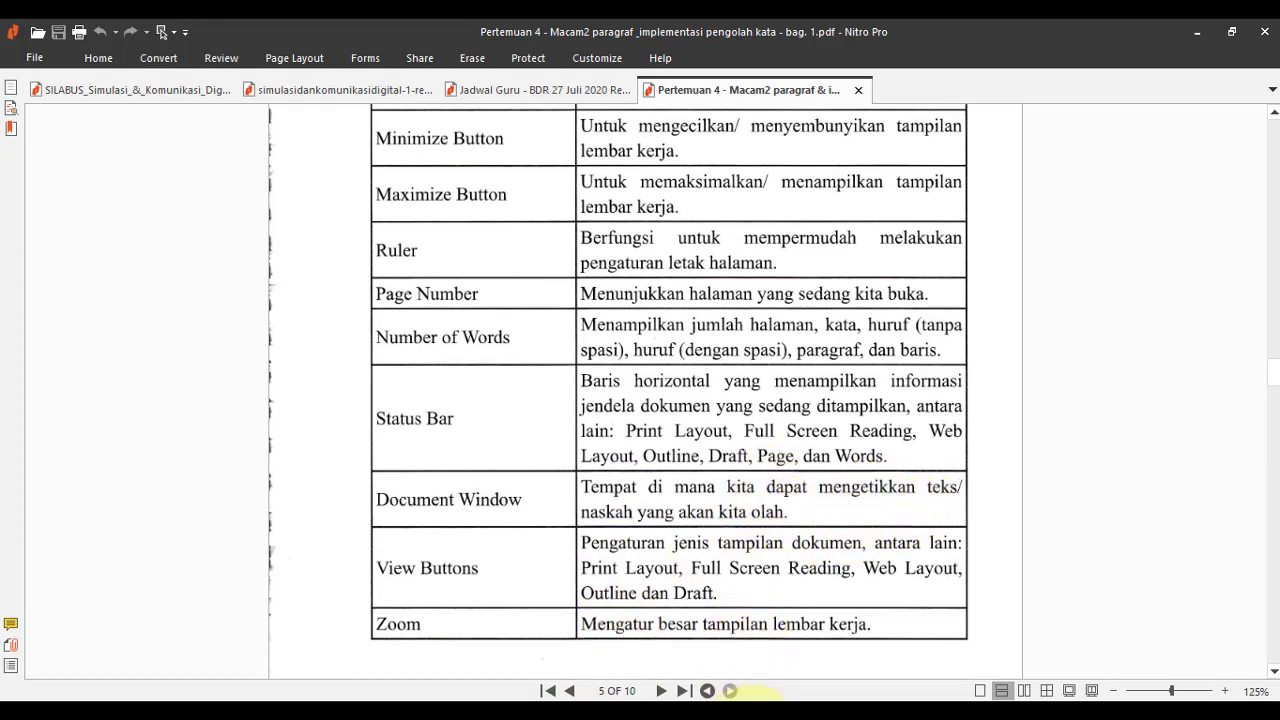
pyautogui.click(752, 705)
pyautogui.click(575, 434)
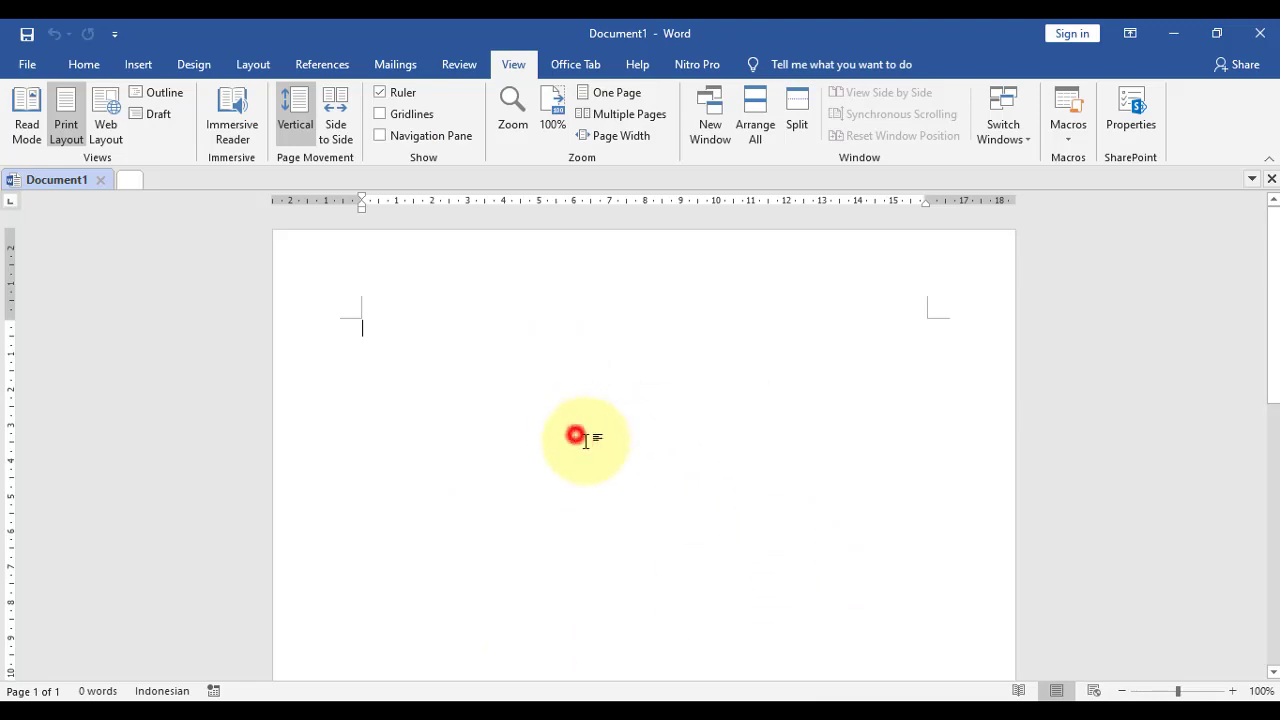
pyautogui.hotkey('alt', 'Tab')
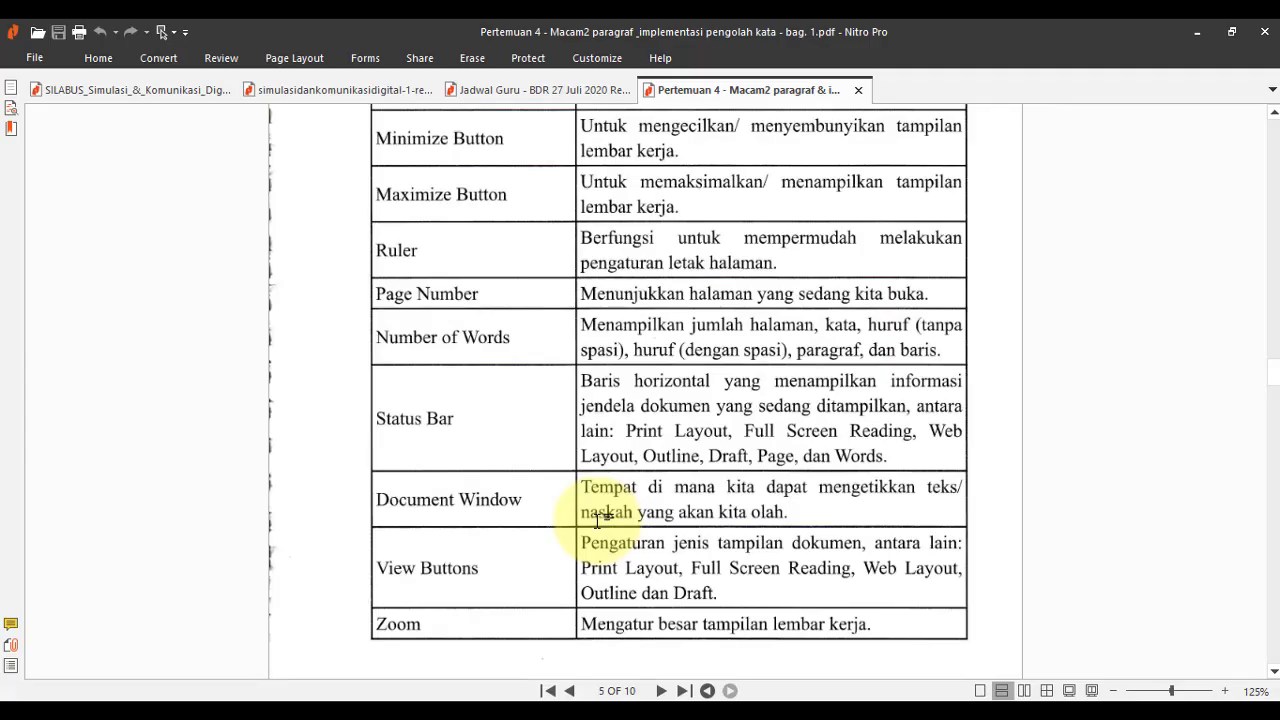
pyautogui.click(775, 705)
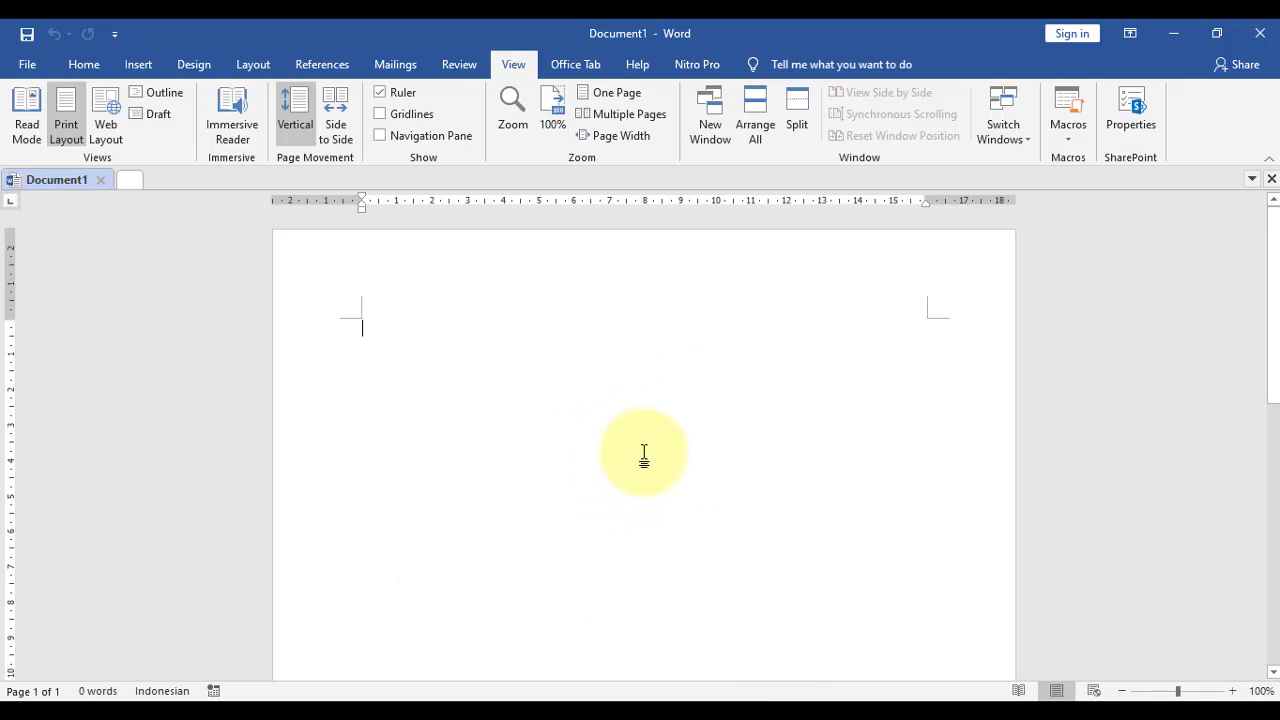
# Read the View Buttons description in the PDF, show the Word document in Read Mode, and return it to Print Layout.
pyautogui.click(585, 705)
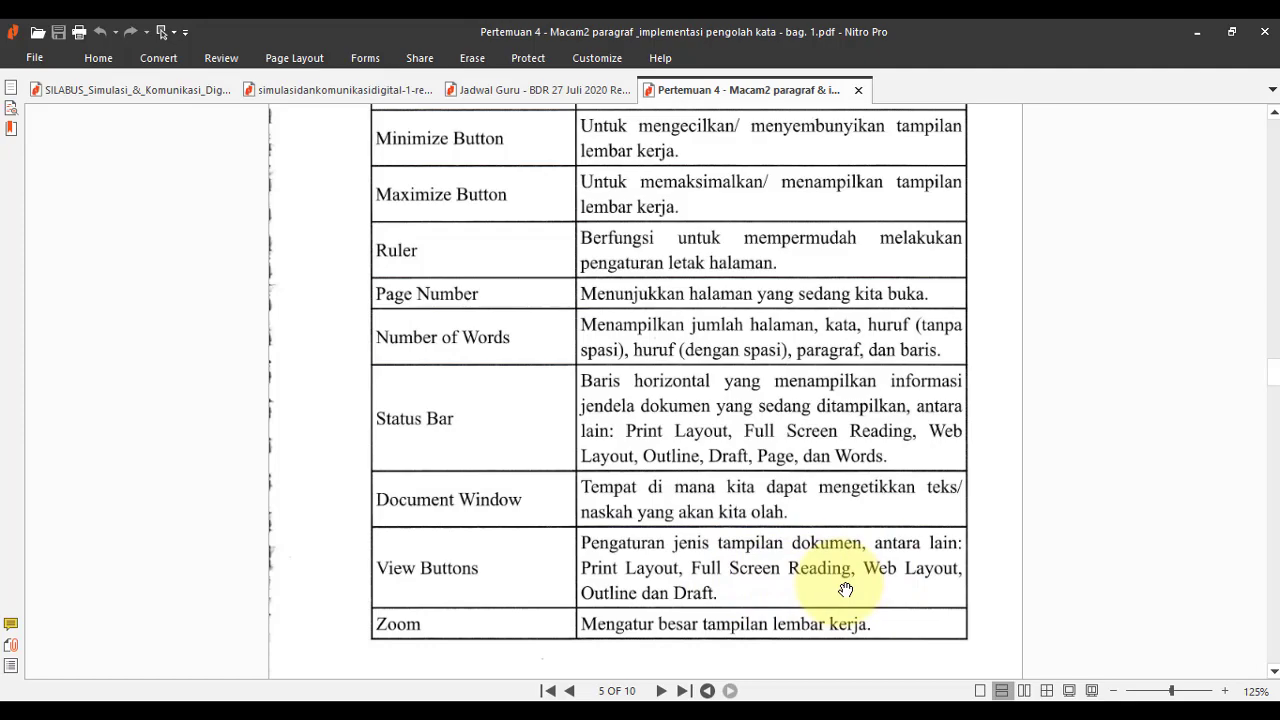
pyautogui.click(768, 697)
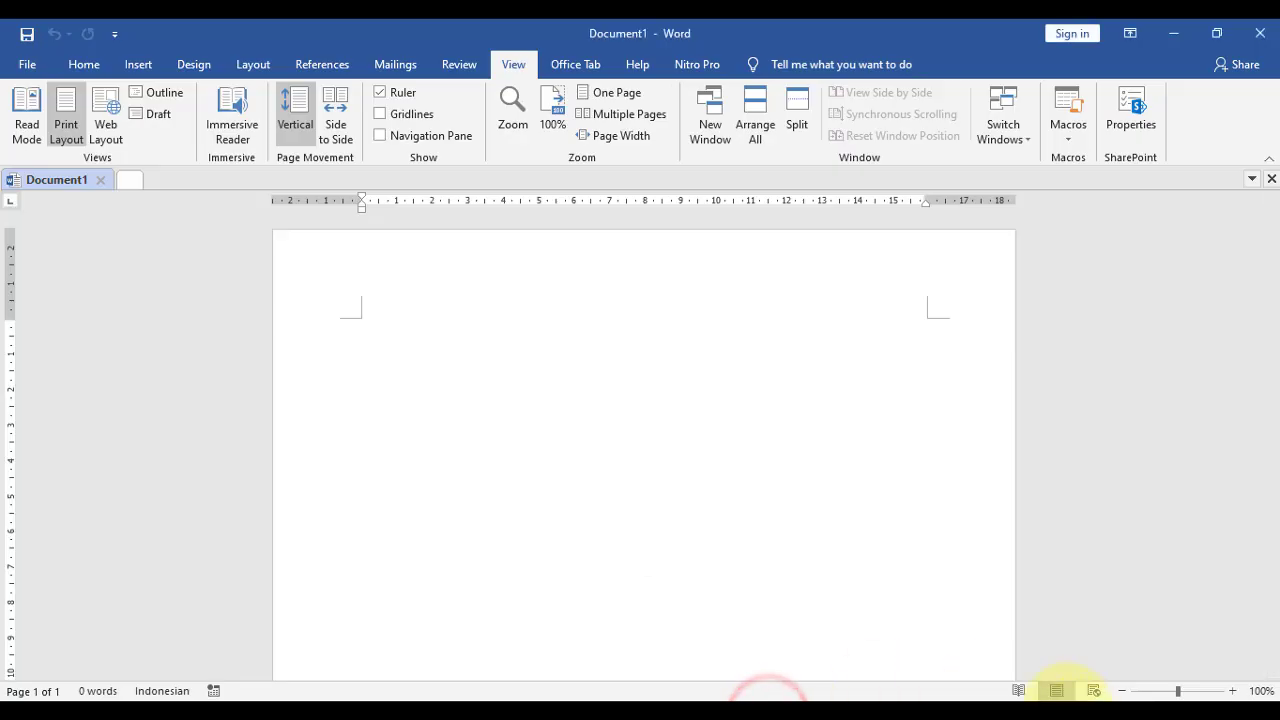
pyautogui.click(1020, 692)
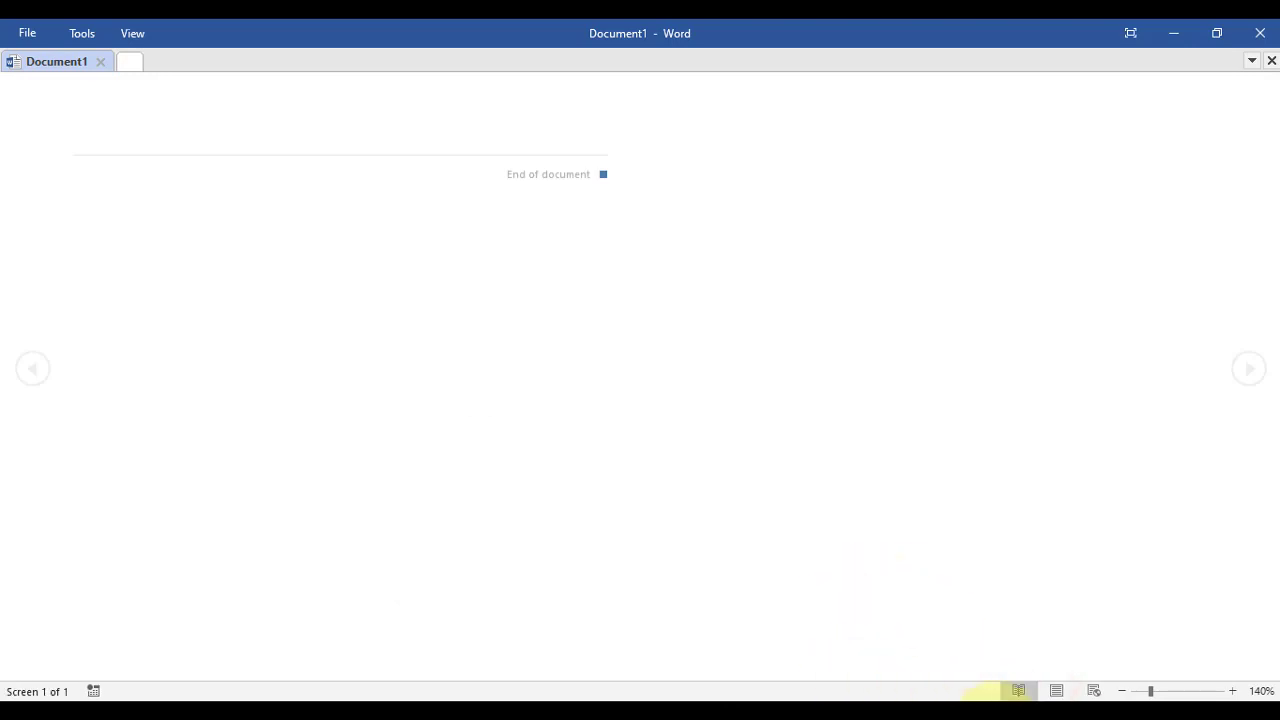
pyautogui.click(1057, 692)
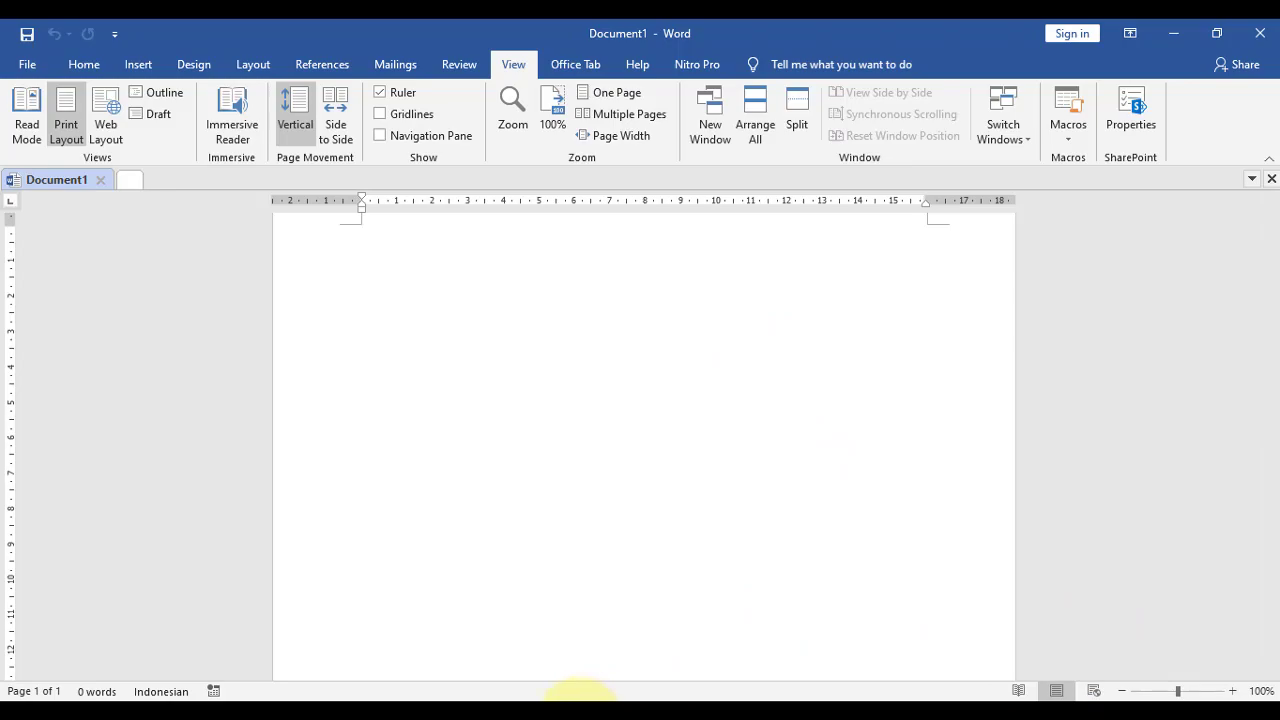
# Read the Zoom description in the PDF, enlarge the Word page to 120%, and reduce it back to 100%.
pyautogui.click(580, 700)
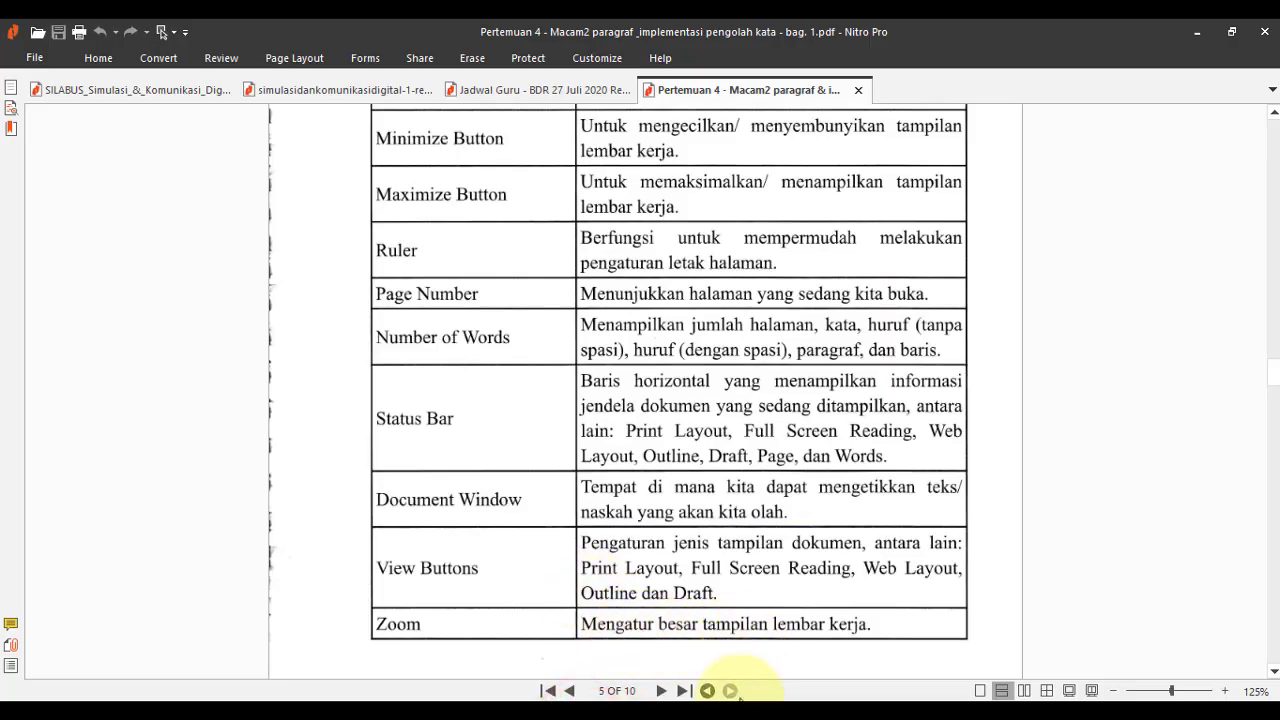
pyautogui.click(772, 697)
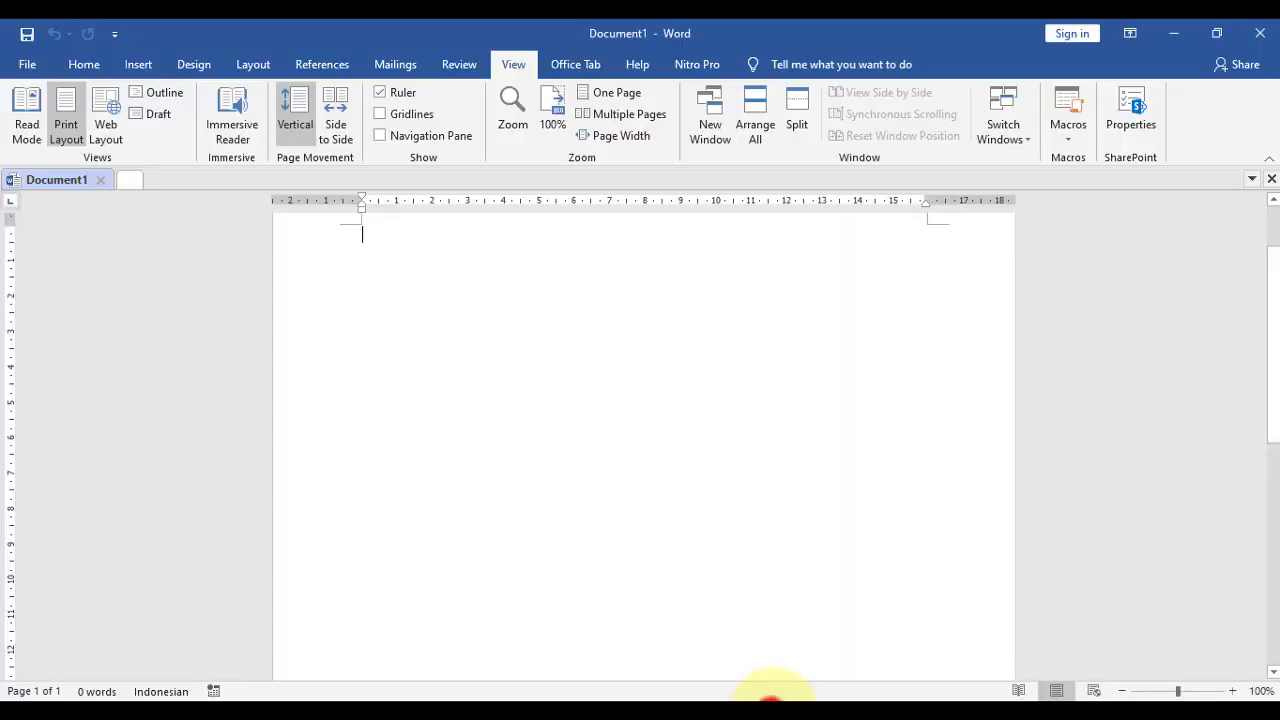
pyautogui.click(1234, 691)
pyautogui.click(1234, 691)
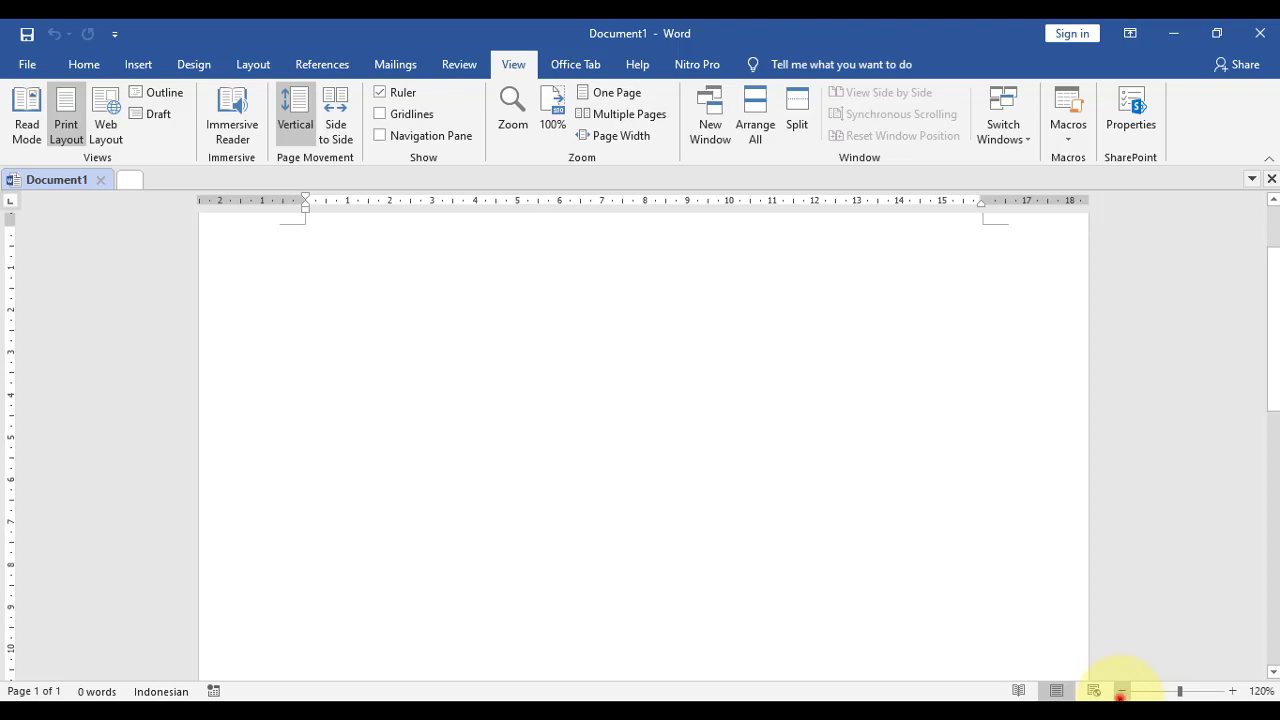
pyautogui.click(1121, 691)
pyautogui.click(1121, 691)
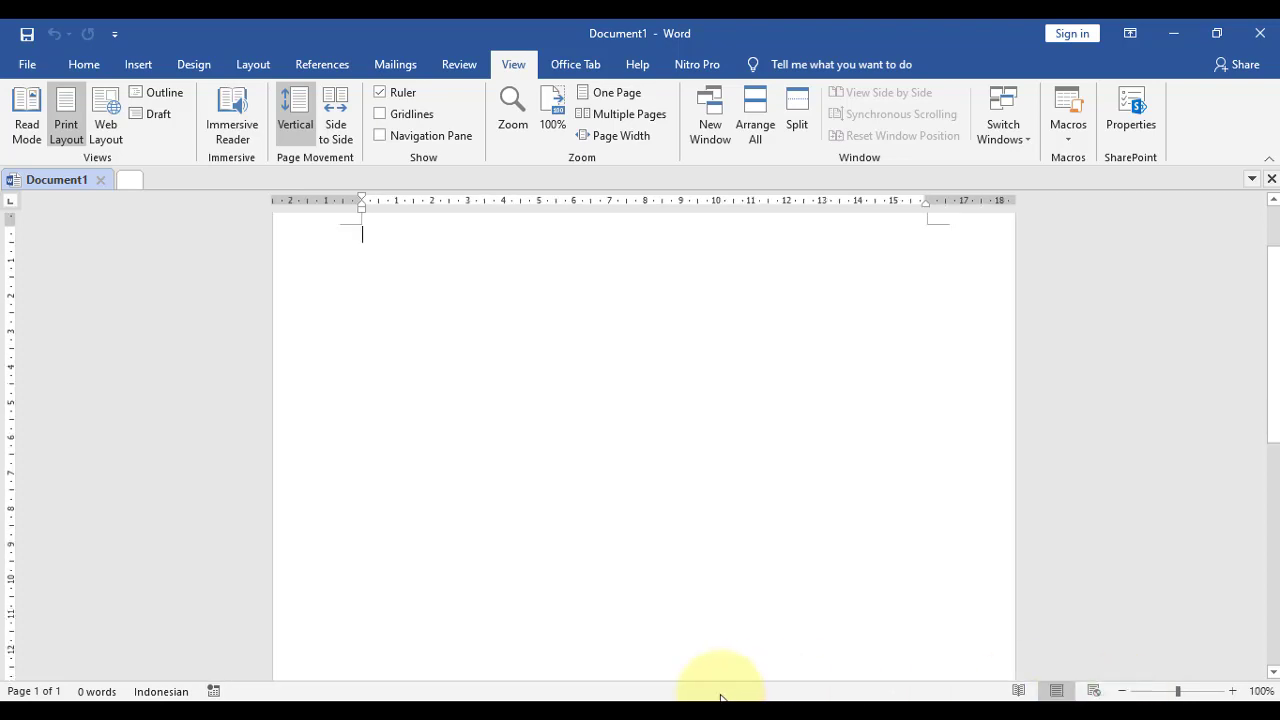
# Read the Horizontal and Vertical Scroll Bar descriptions, zoom Word to 260%, scroll the page sideways and vertically, and set the zoom to 108%.
pyautogui.click(583, 709)
pyautogui.scroll(-2, 583, 708)
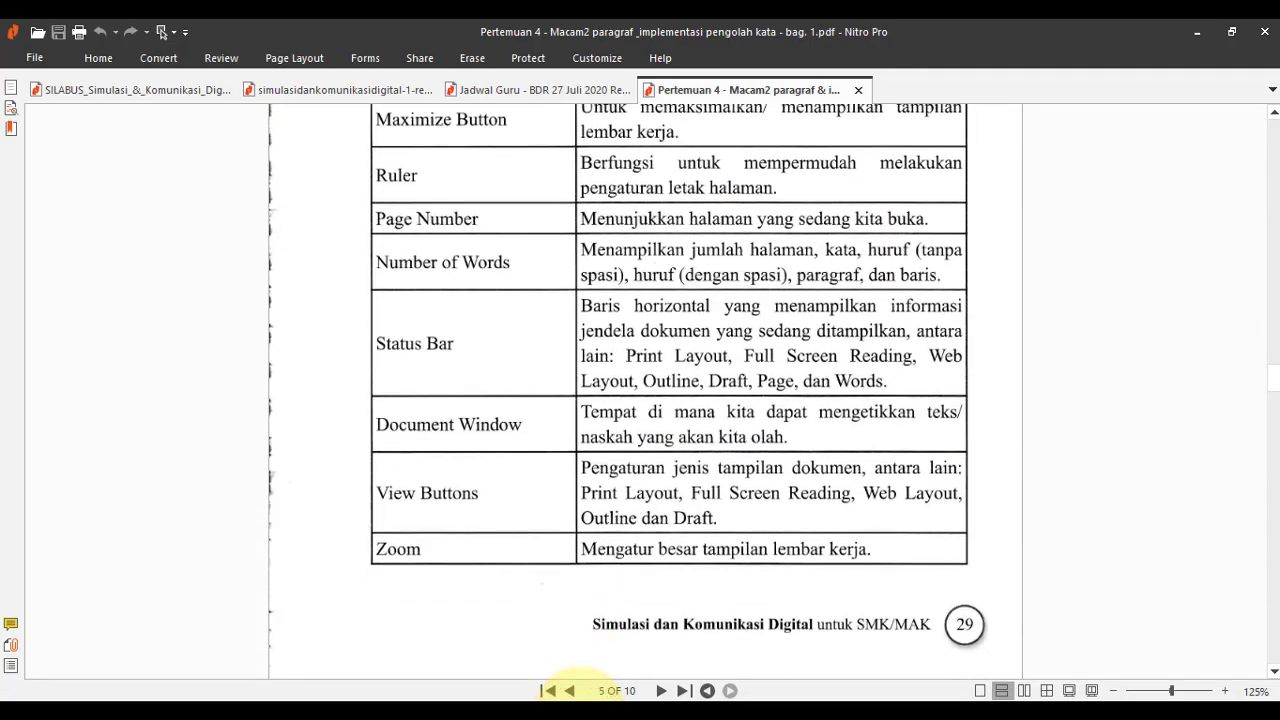
pyautogui.scroll(-8, 575, 693)
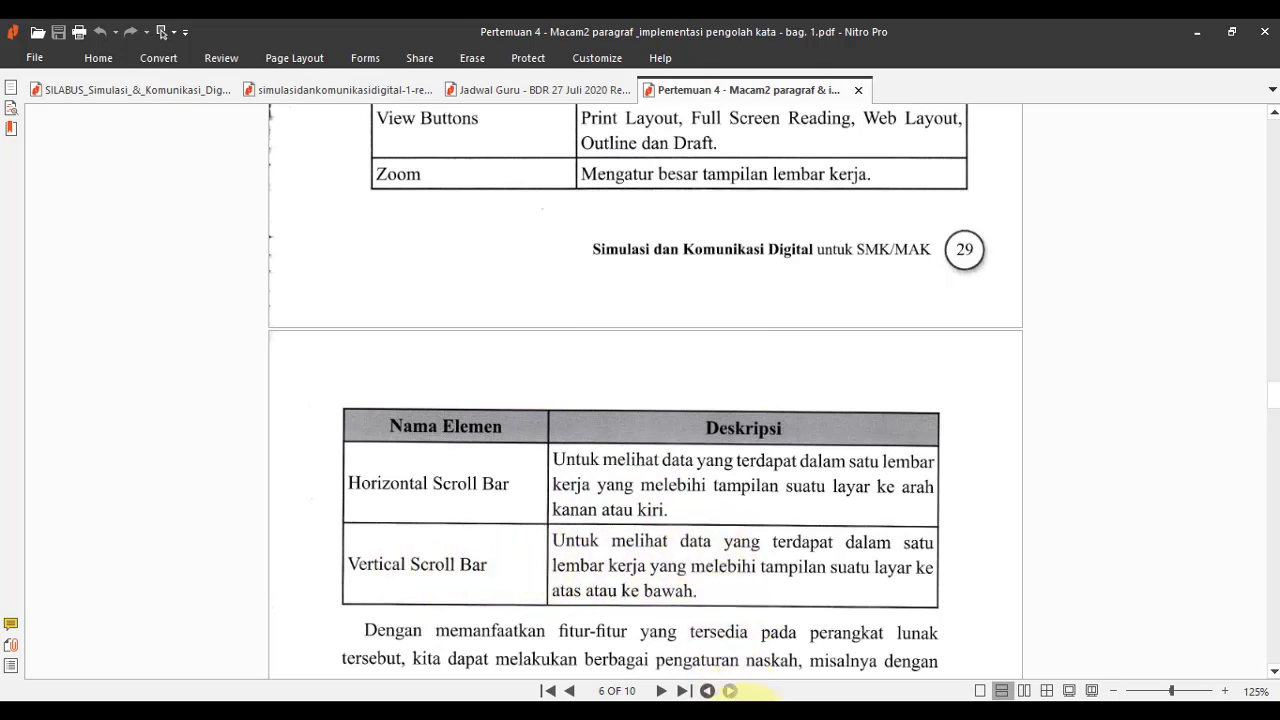
pyautogui.click(746, 716)
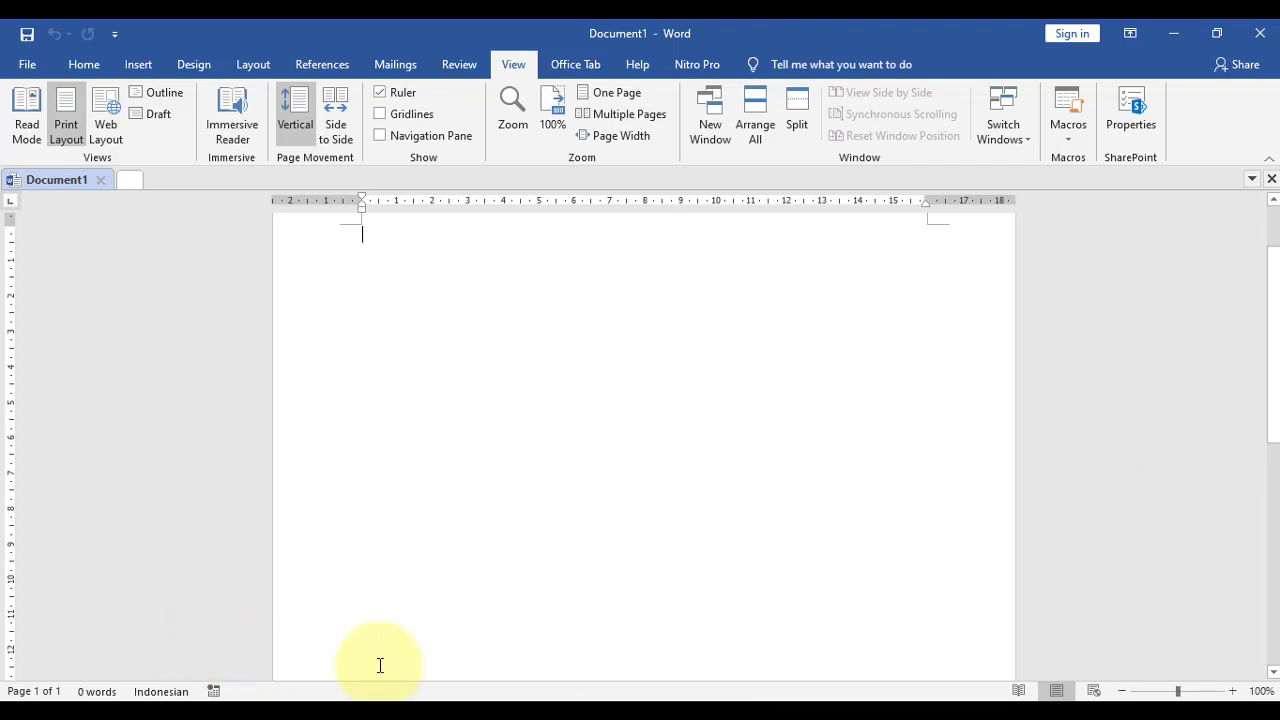
pyautogui.click(1198, 691)
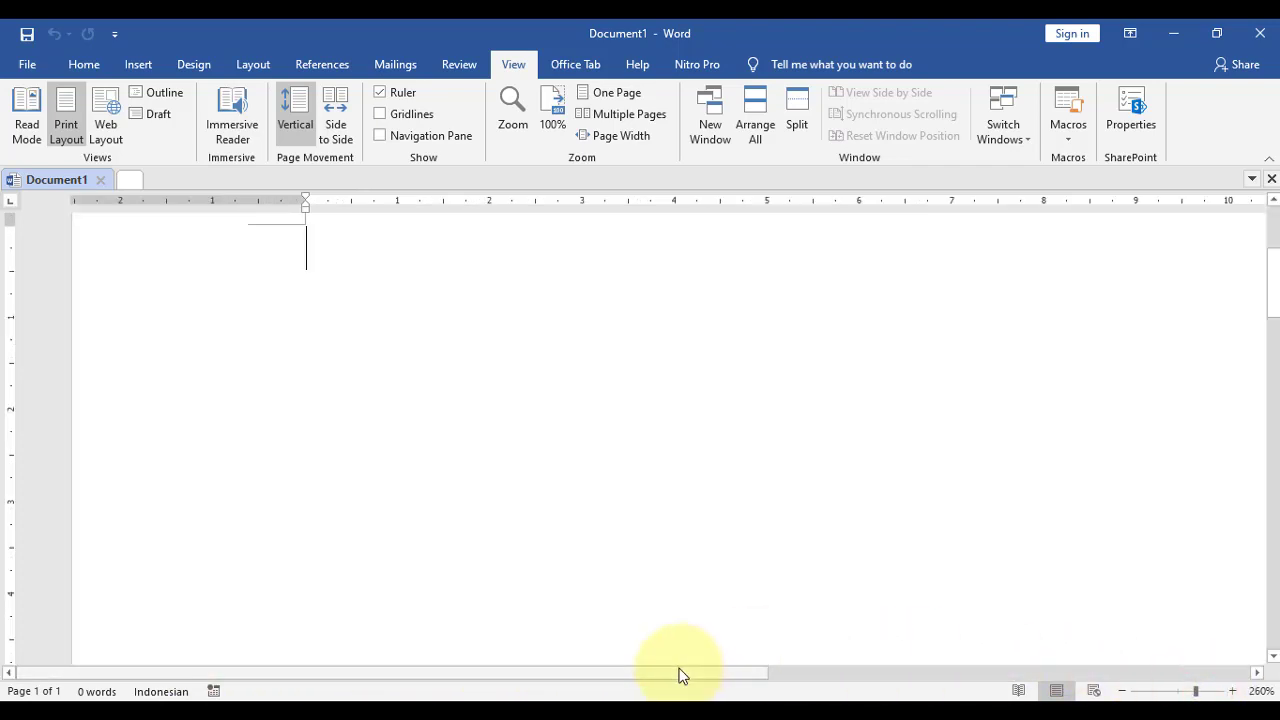
pyautogui.moveTo(678, 668); pyautogui.dragTo(1063, 662)
pyautogui.moveTo(1268, 295); pyautogui.dragTo(1278, 322)
pyautogui.click(1179, 691)
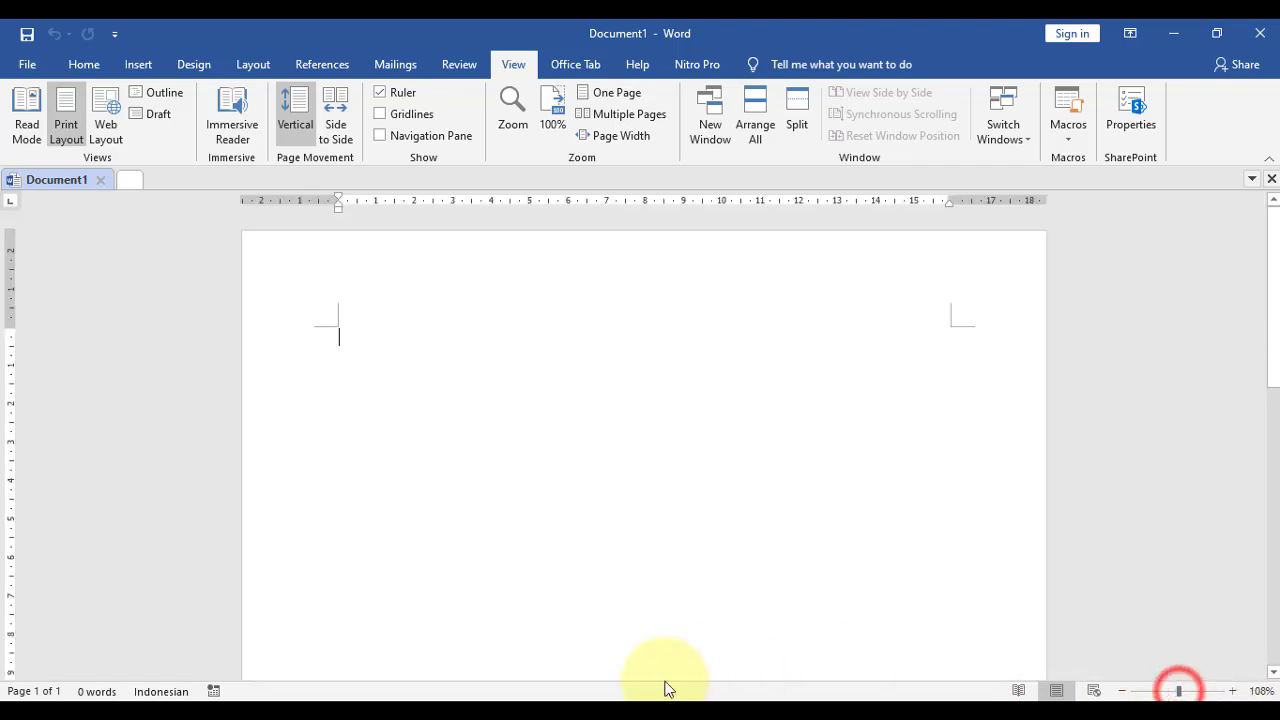
# Return to the PDF in Nitro Pro and read the introduction and labelled figure of section G, Font.
pyautogui.click(585, 715)
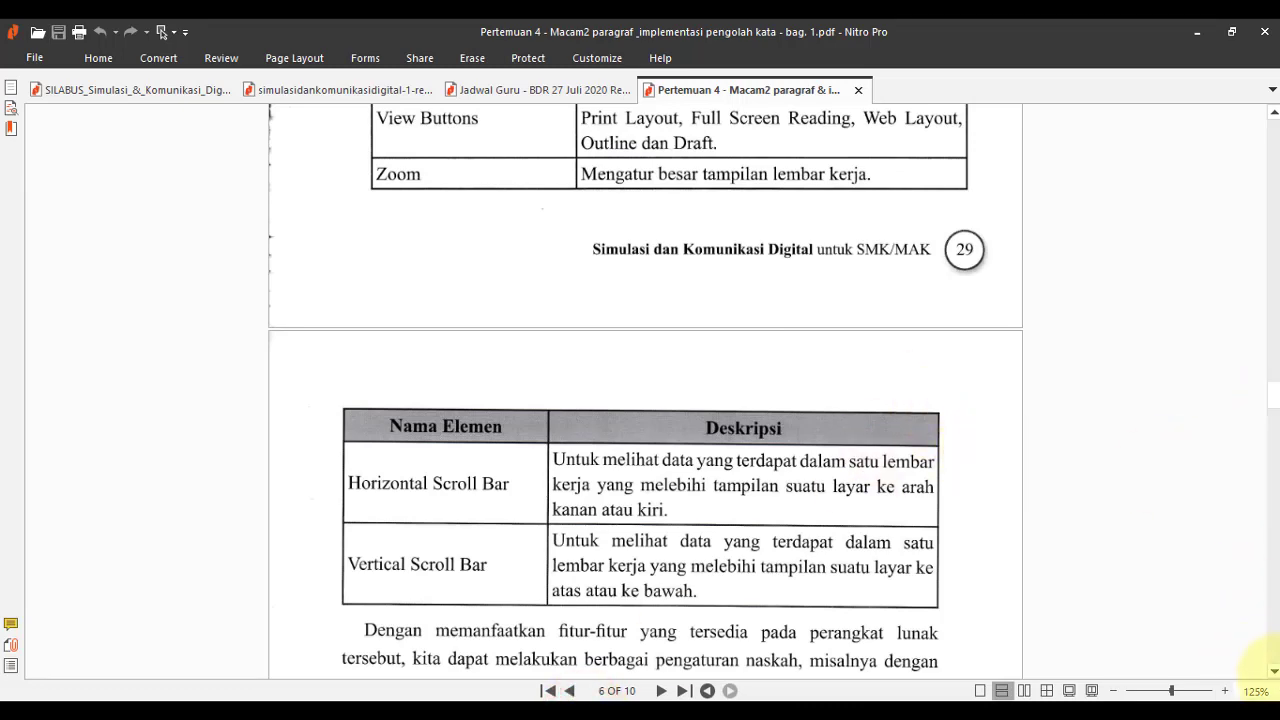
pyautogui.click(1274, 672)
pyautogui.click(1275, 673)
pyautogui.click(1275, 673)
pyautogui.click(1275, 673)
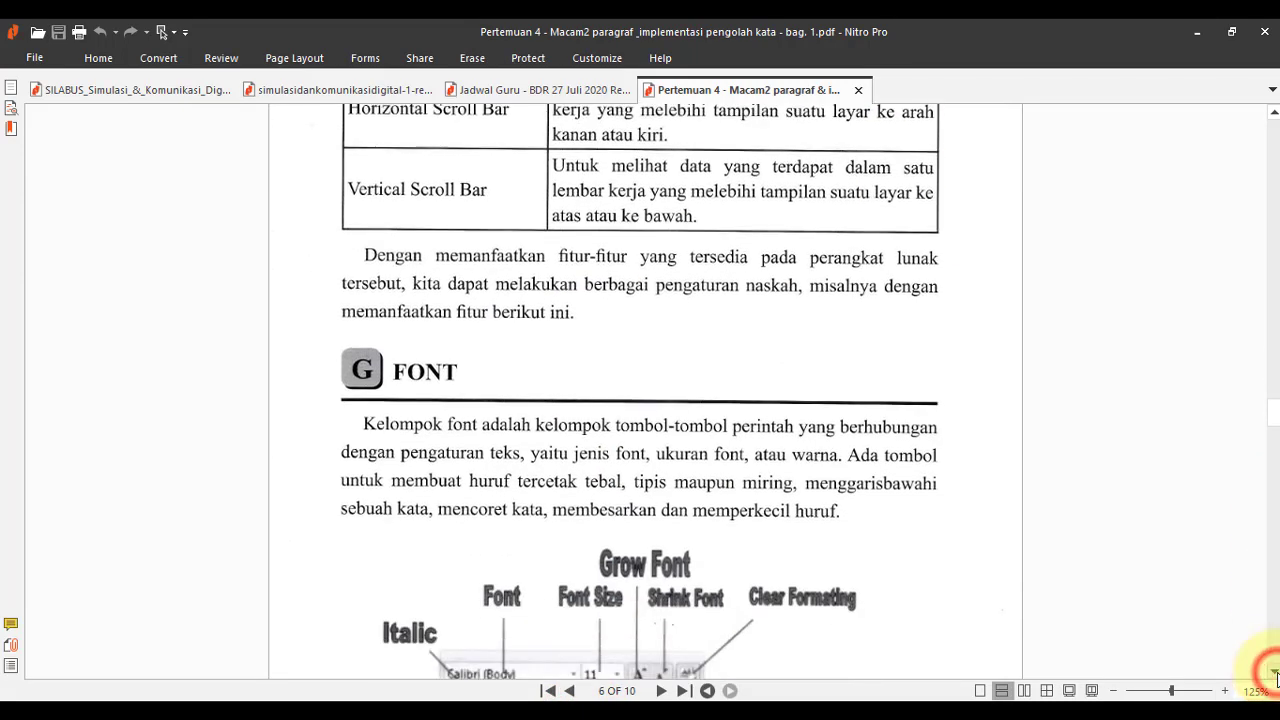
pyautogui.click(1275, 673)
pyautogui.click(1275, 673)
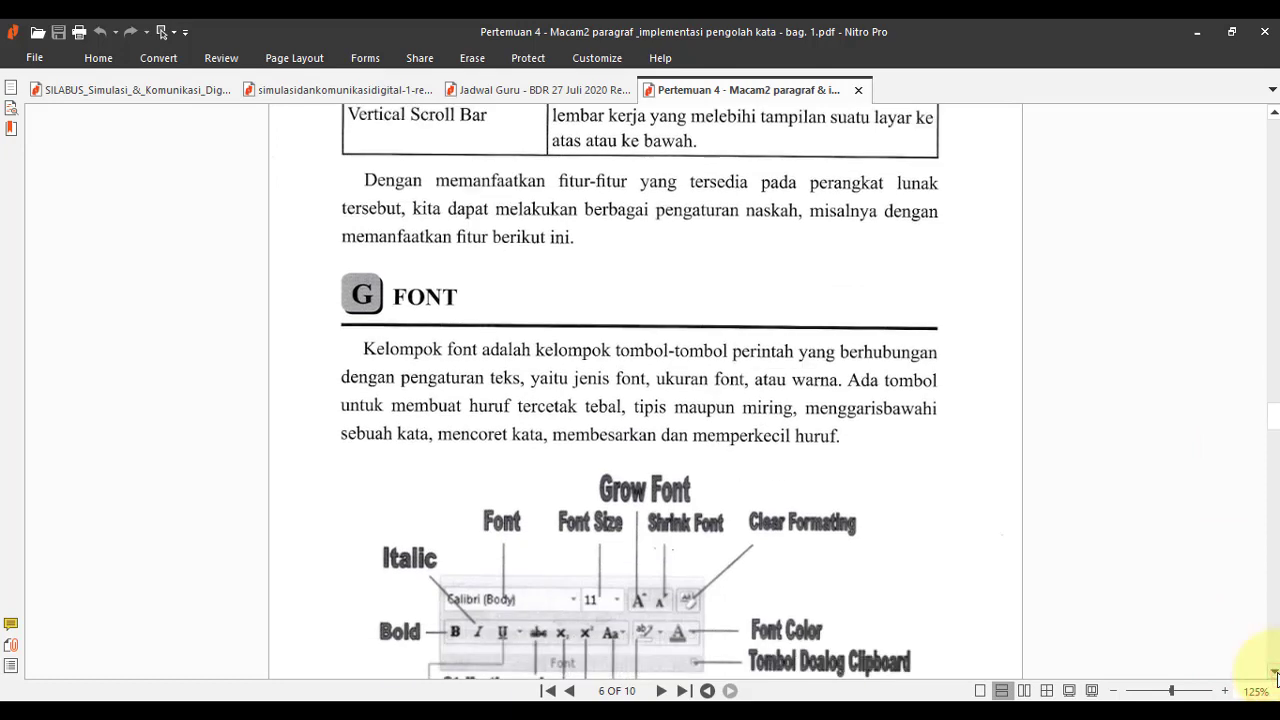
pyautogui.click(1275, 673)
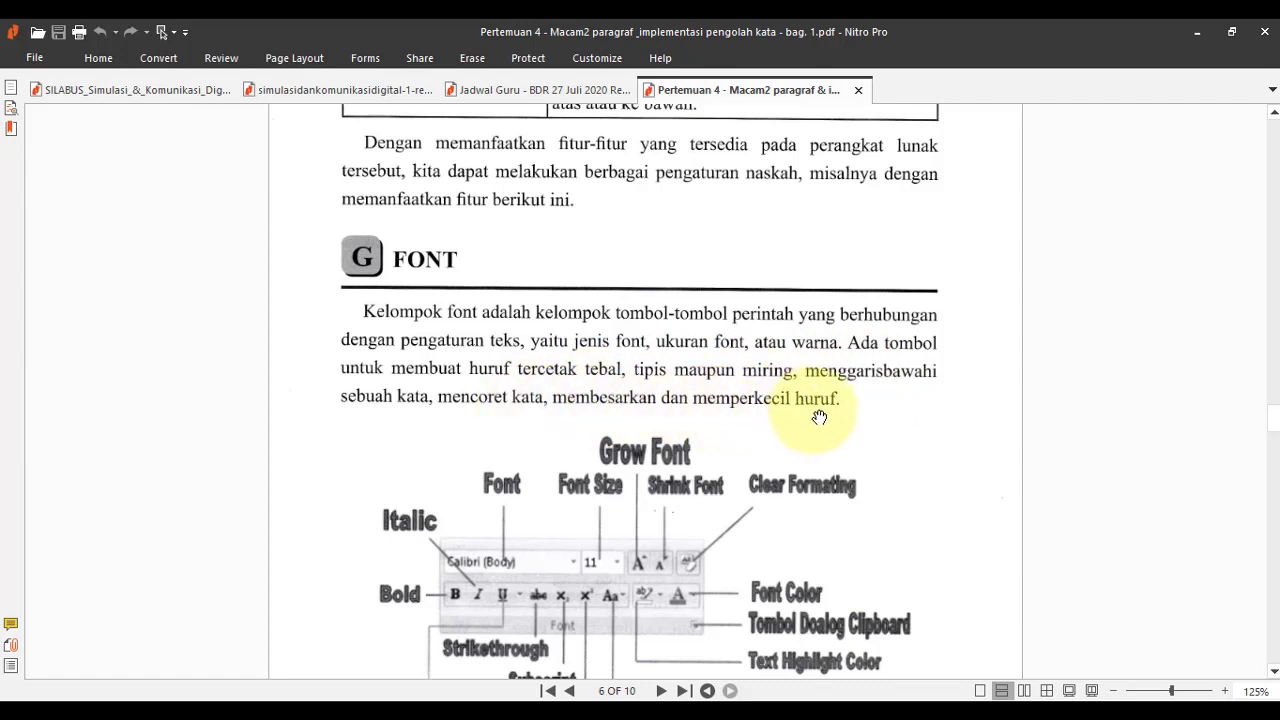
pyautogui.click(1274, 673)
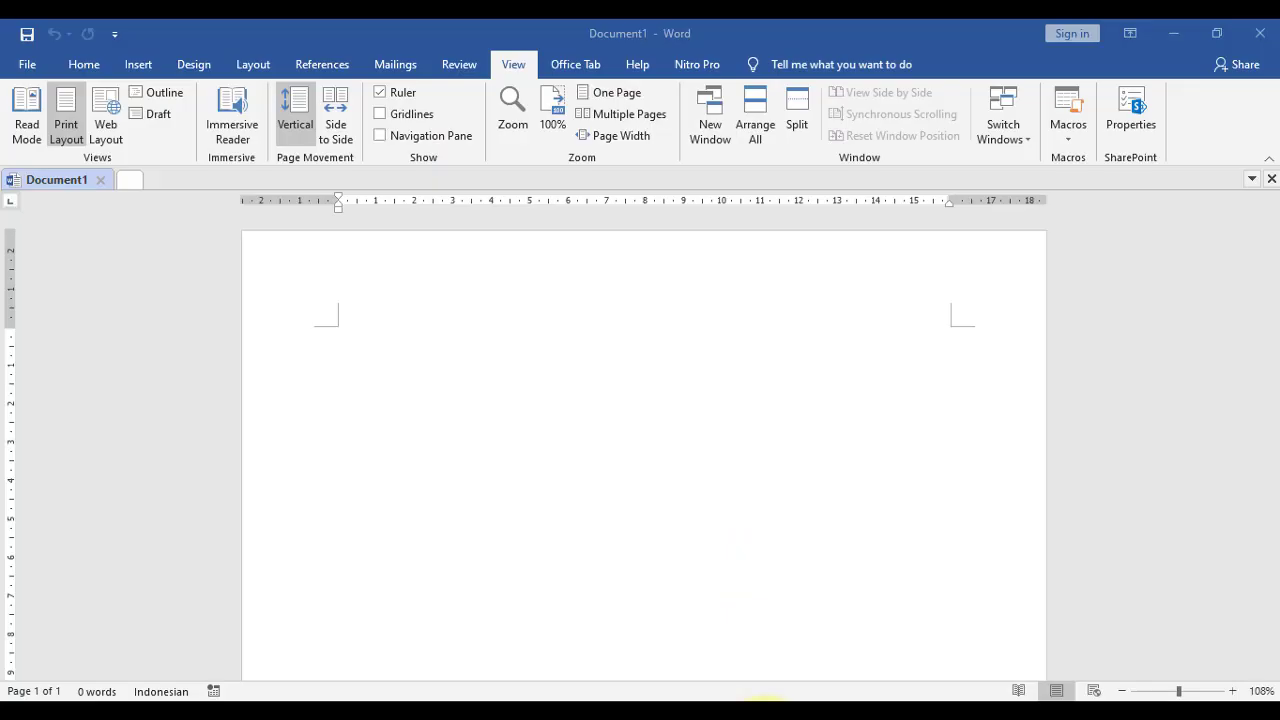
# Enter the text "Simulasi dan Komunikasi Digital" on the first line of the blank Word document.
pyautogui.write('s')
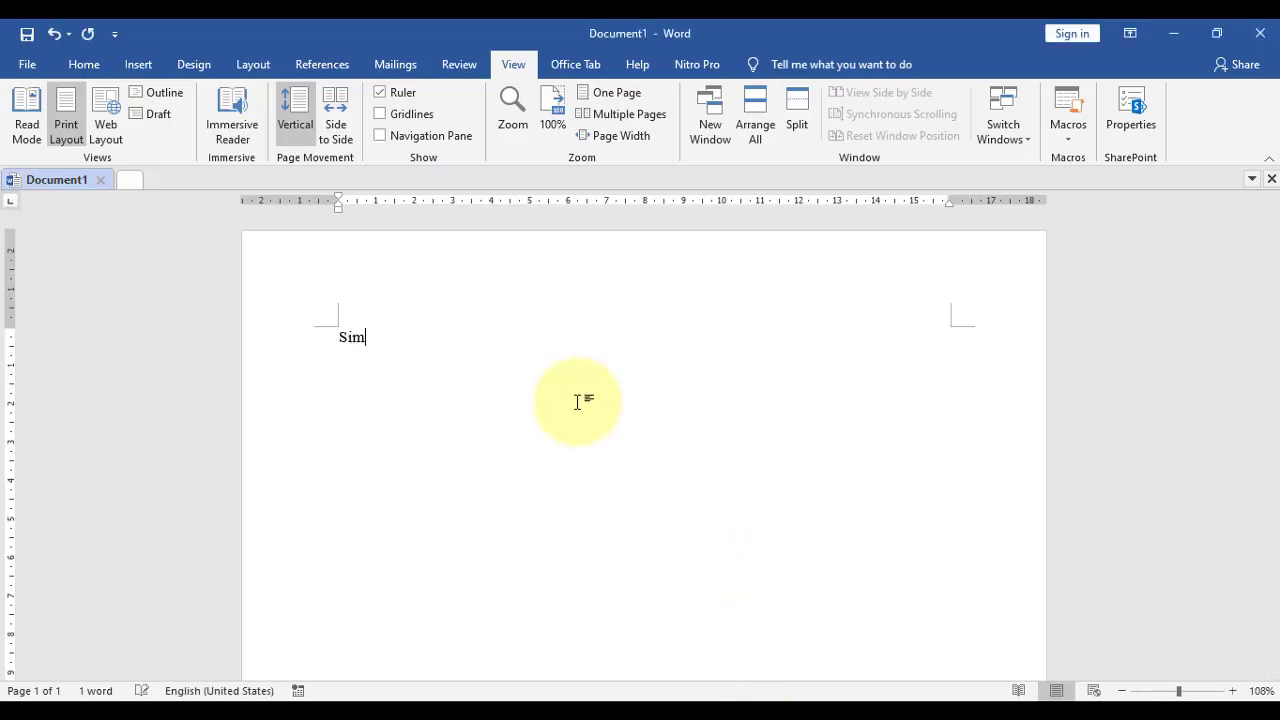
pyautogui.write('Komunikasi Di')
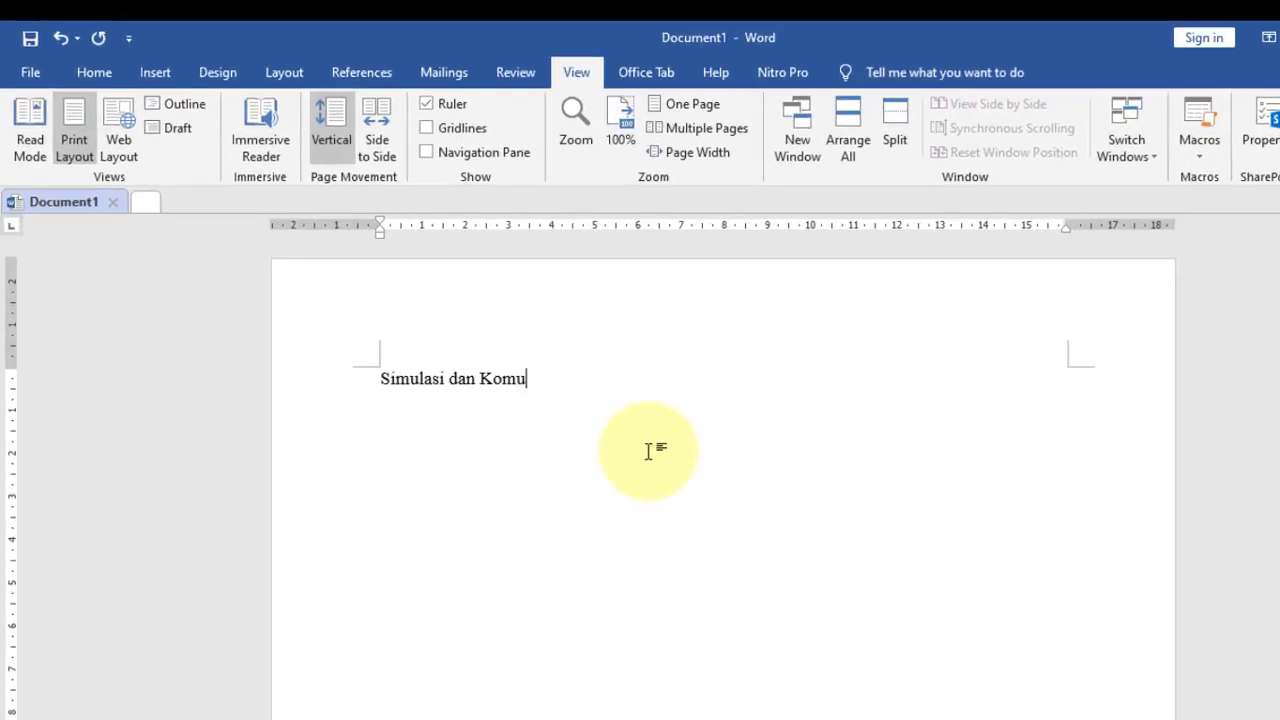
pyautogui.write('gital')
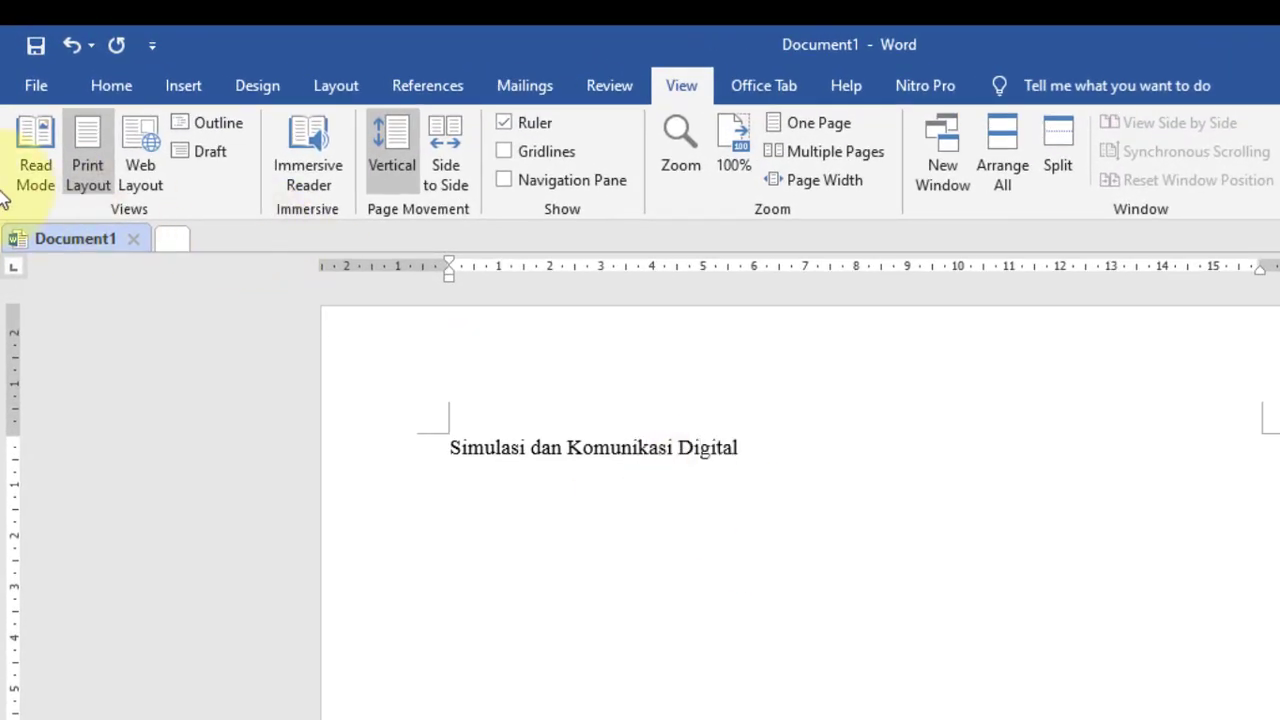
# Check the Font description in the PDF and change the whole line "Simulasi dan Komunikasi Digital" in Word to Berlin Sans FB Demi.
pyautogui.click(108, 84)
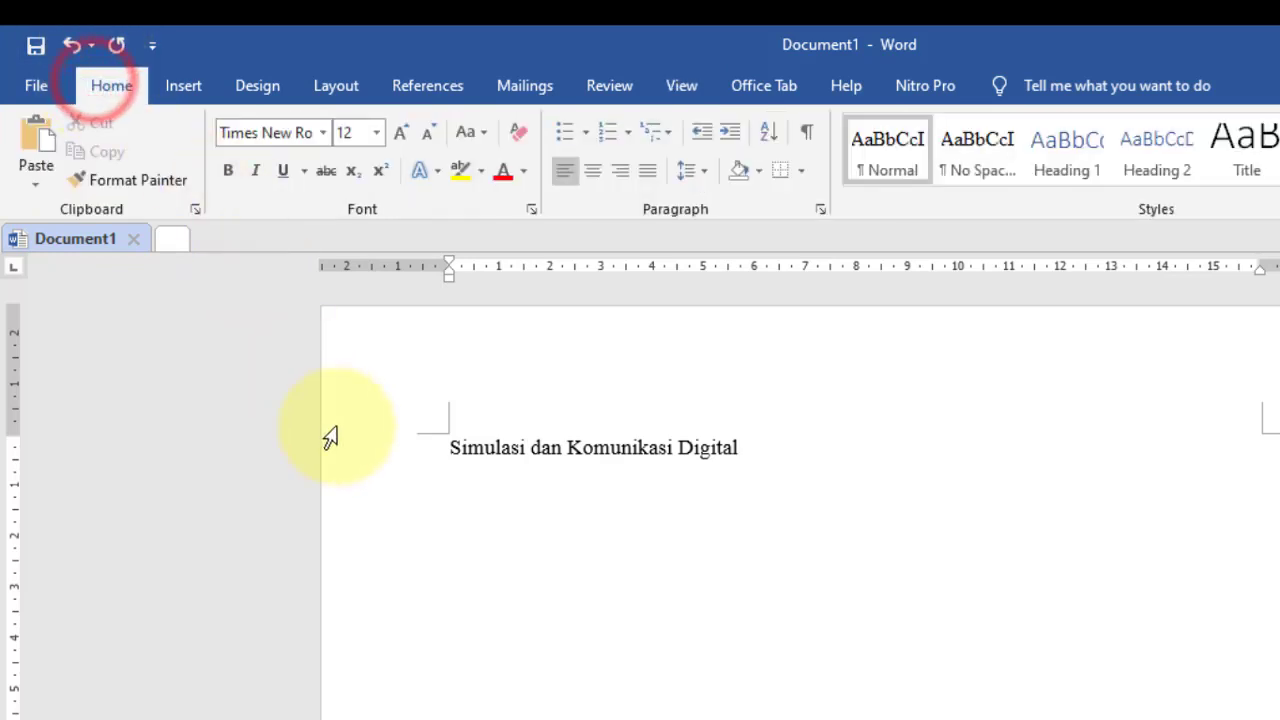
pyautogui.click(355, 450)
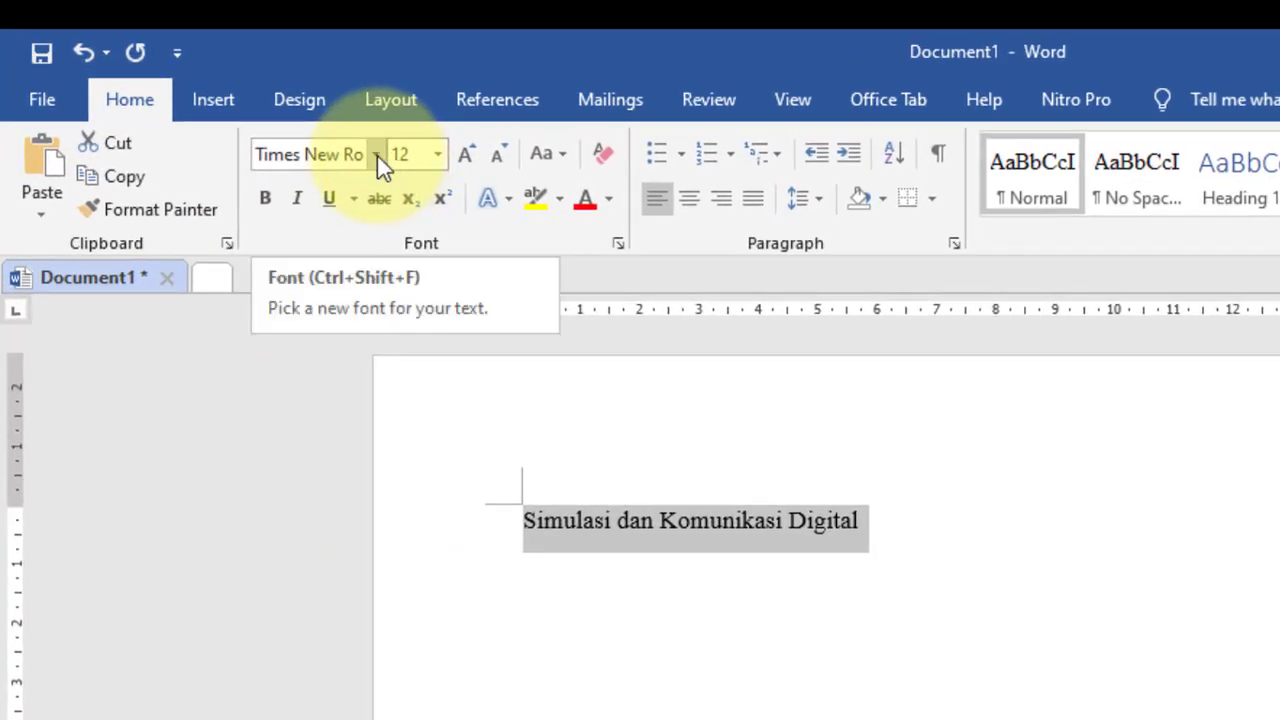
pyautogui.click(377, 155)
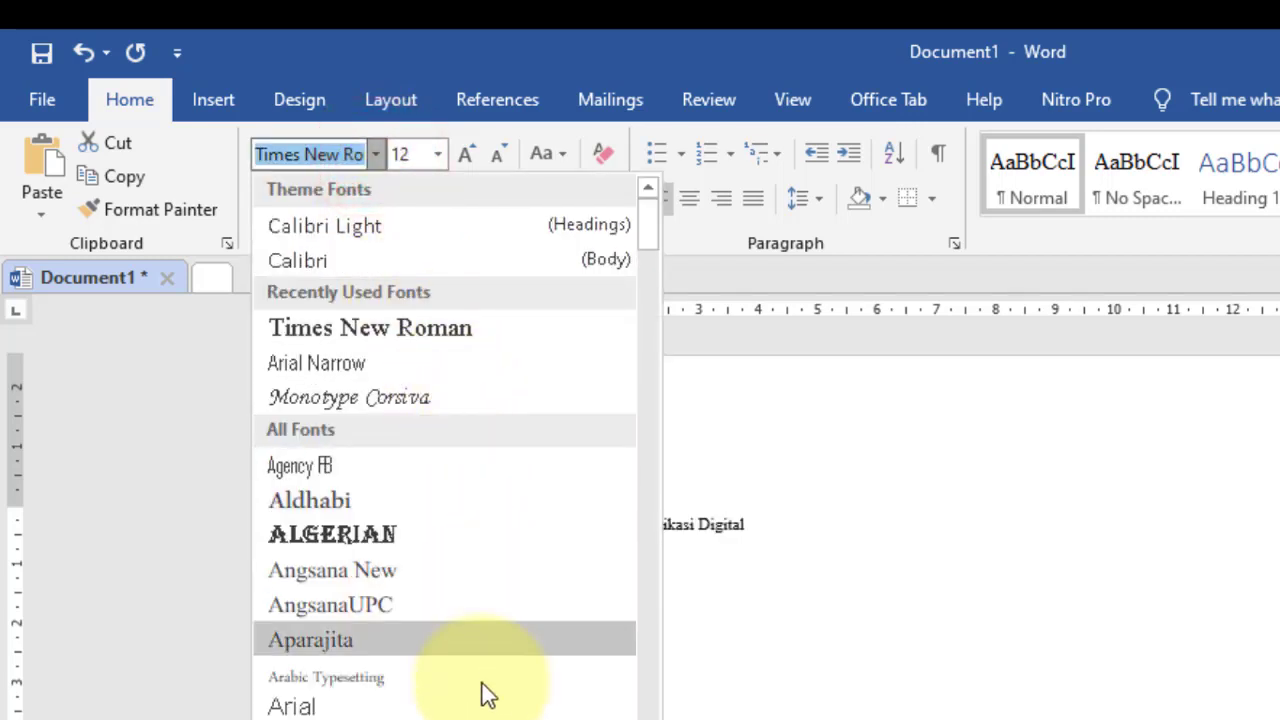
pyautogui.hotkey('alt', 'Tab')
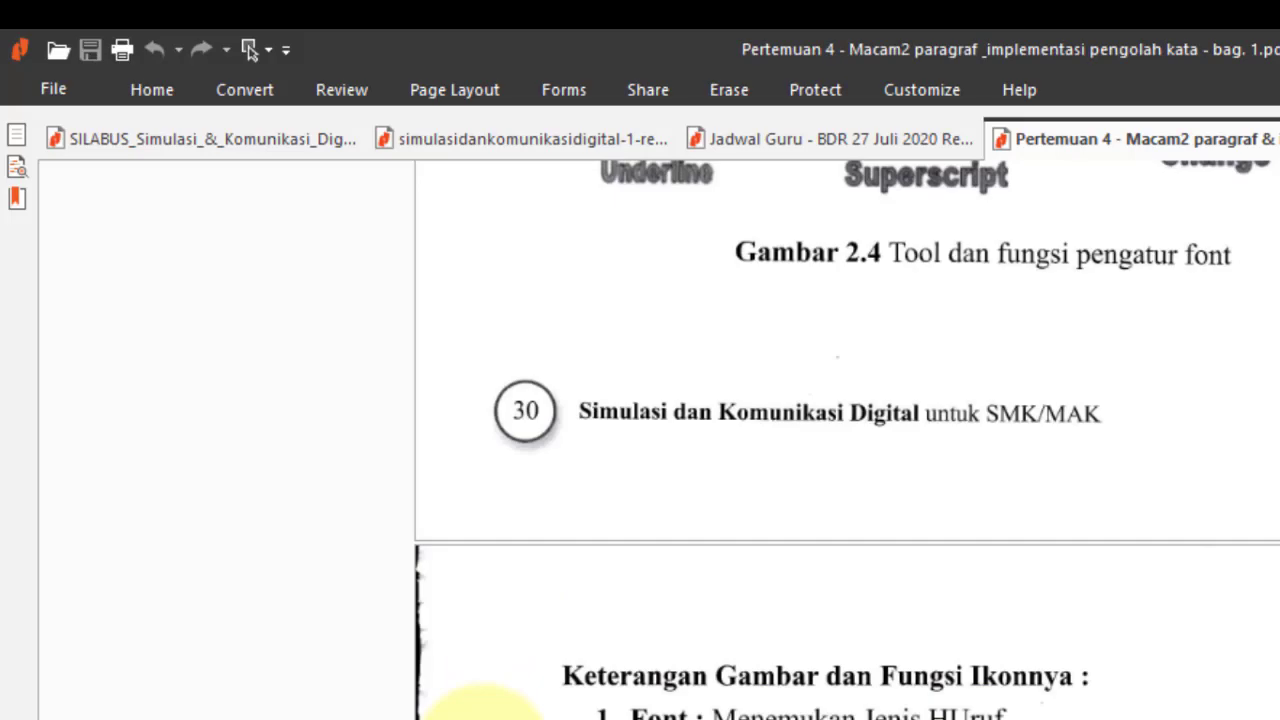
pyautogui.hotkey('alt', 'Tab')
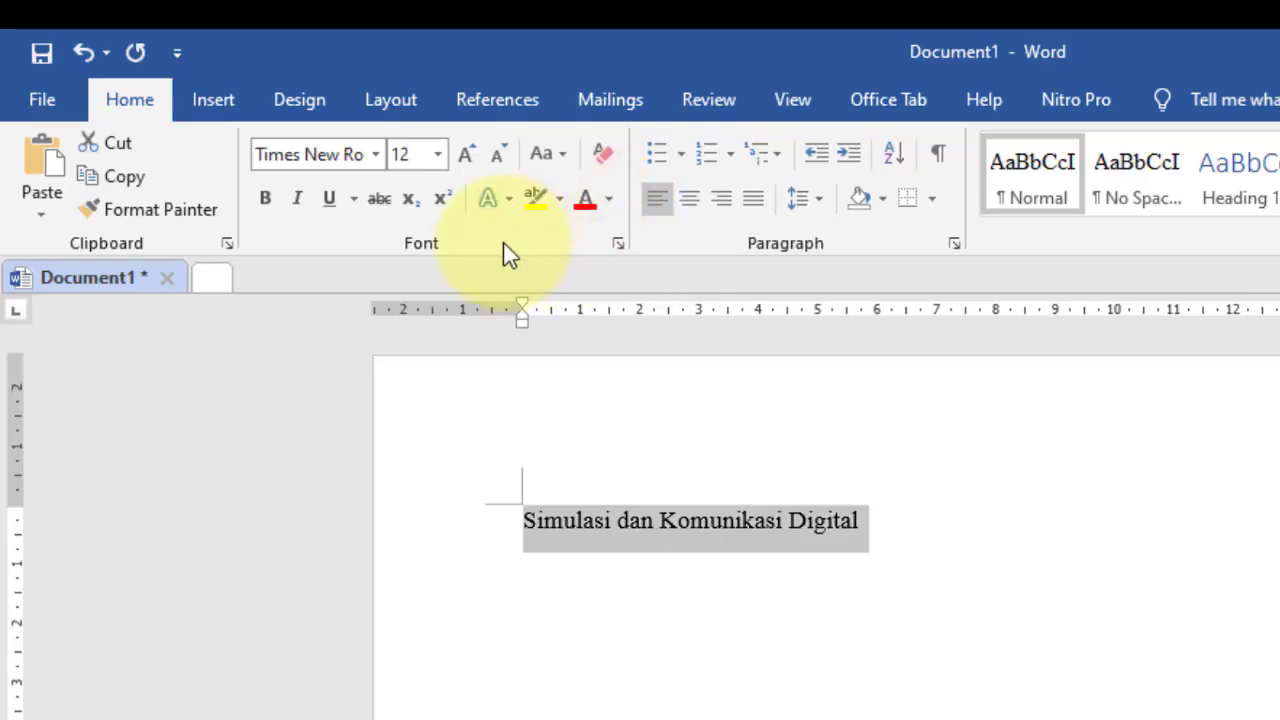
pyautogui.click(377, 157)
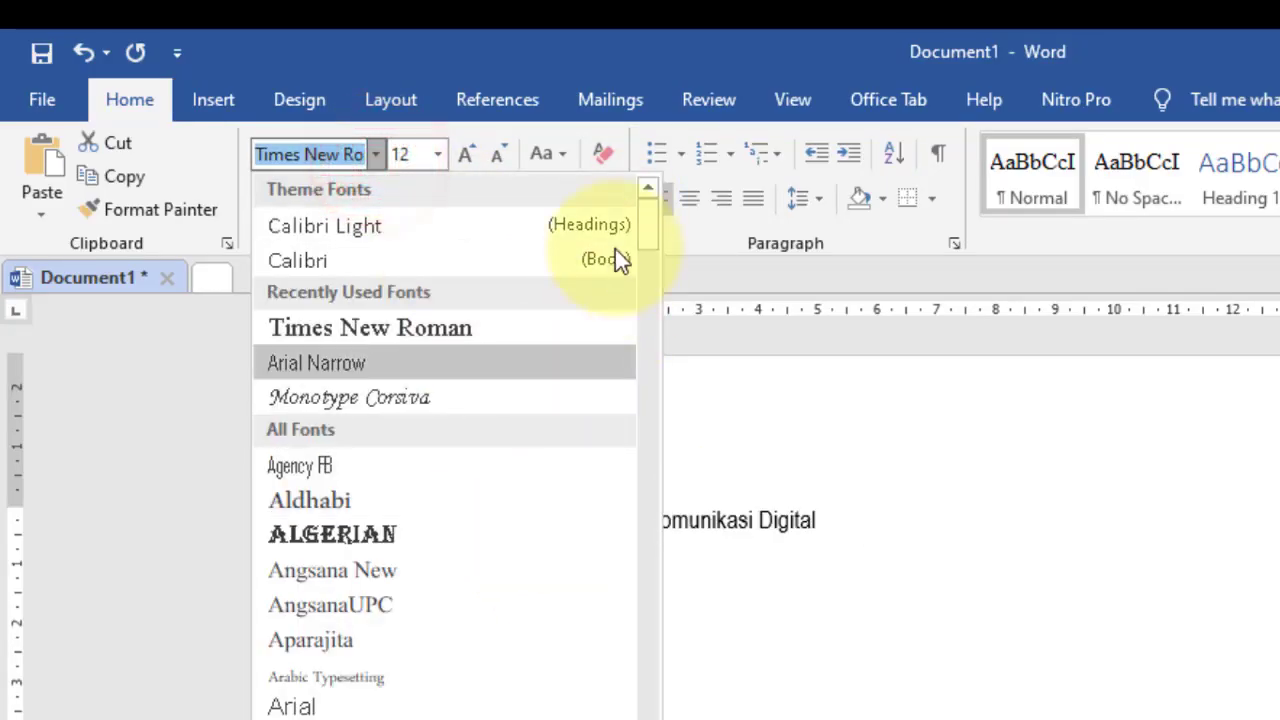
pyautogui.moveTo(645, 237); pyautogui.dragTo(655, 320)
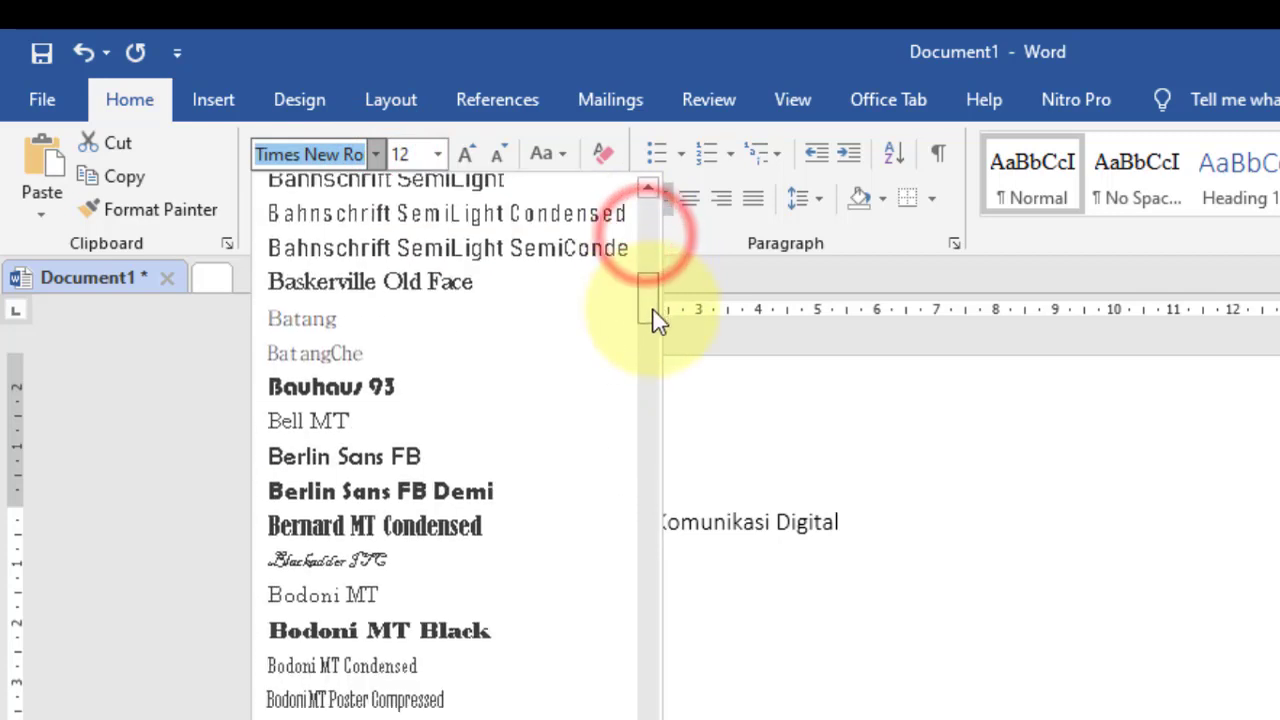
pyautogui.click(463, 495)
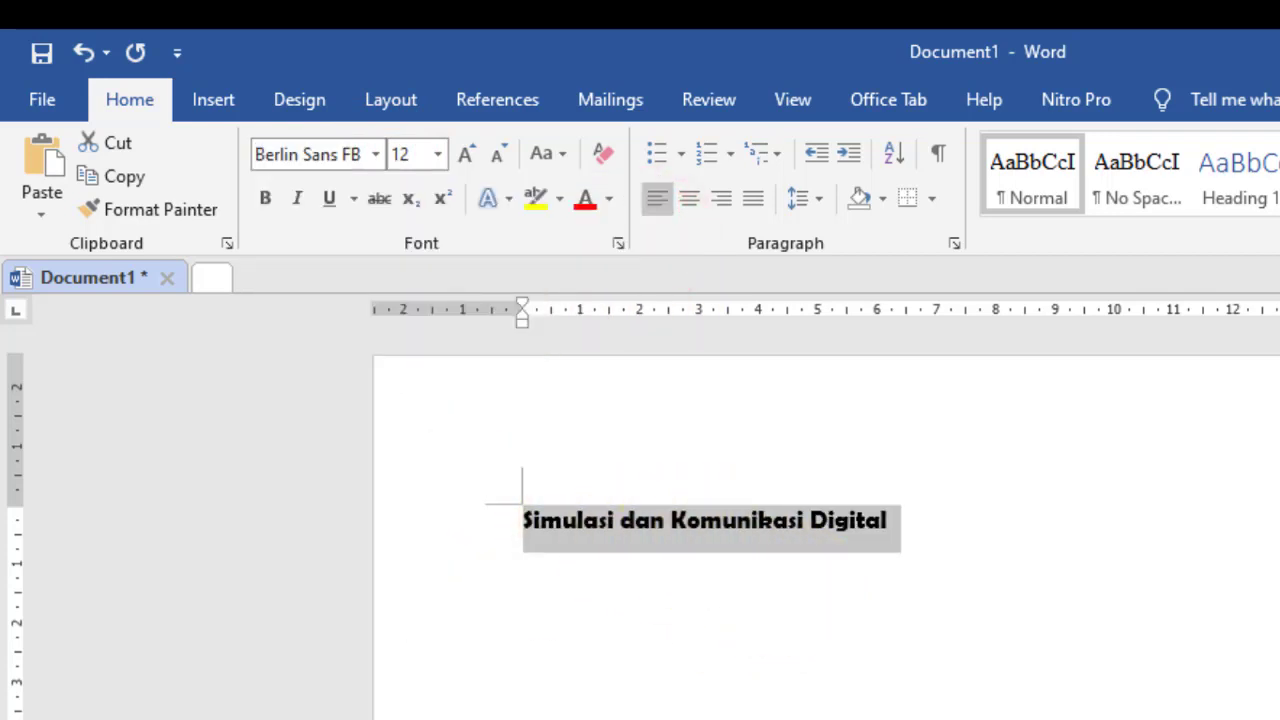
# Read the Font Size description in the PDF and show the available font sizes for the selected line in Word.
pyautogui.hotkey('alt', 'Tab')
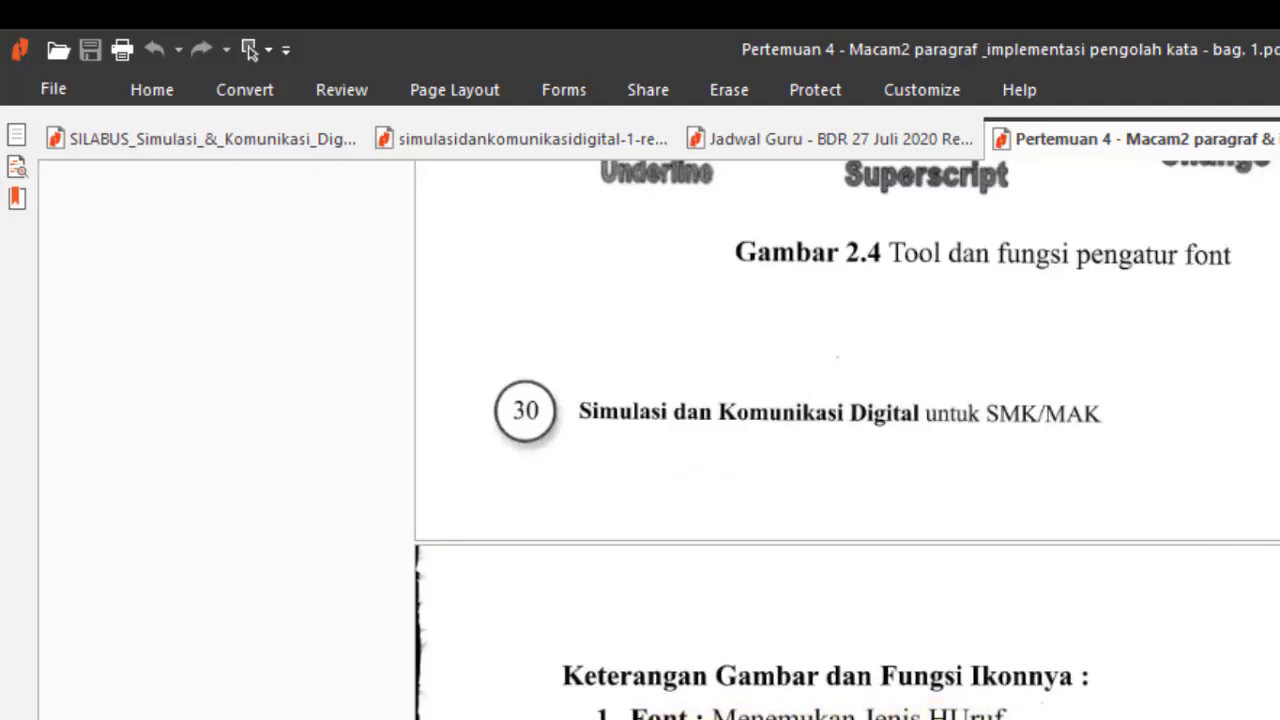
pyautogui.hotkey('alt', 'Tab')
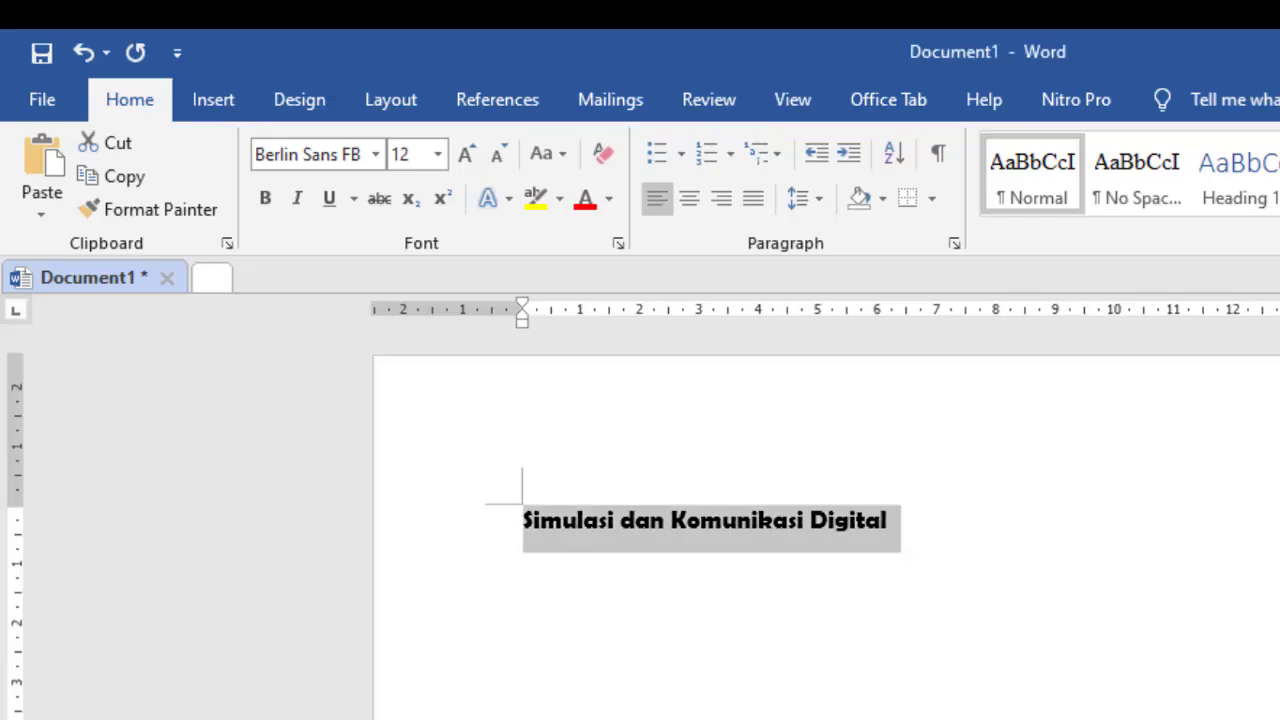
pyautogui.click(440, 158)
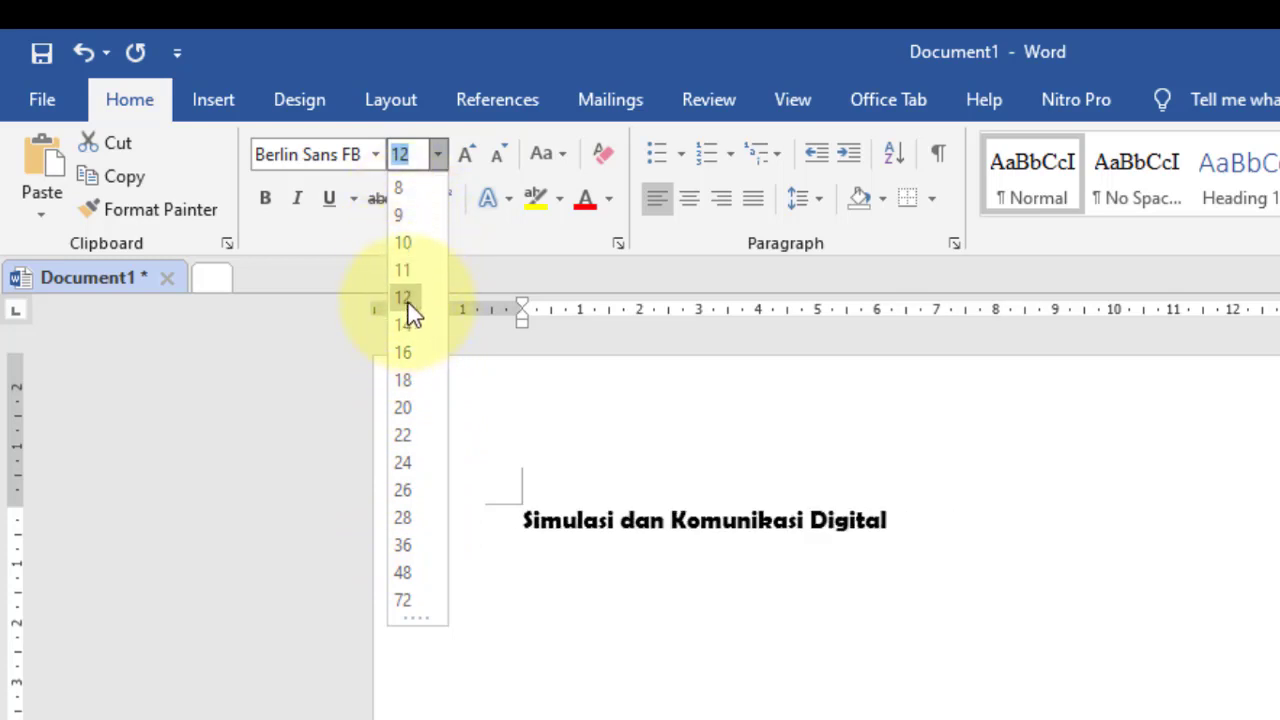
pyautogui.hotkey('alt', 'Tab')
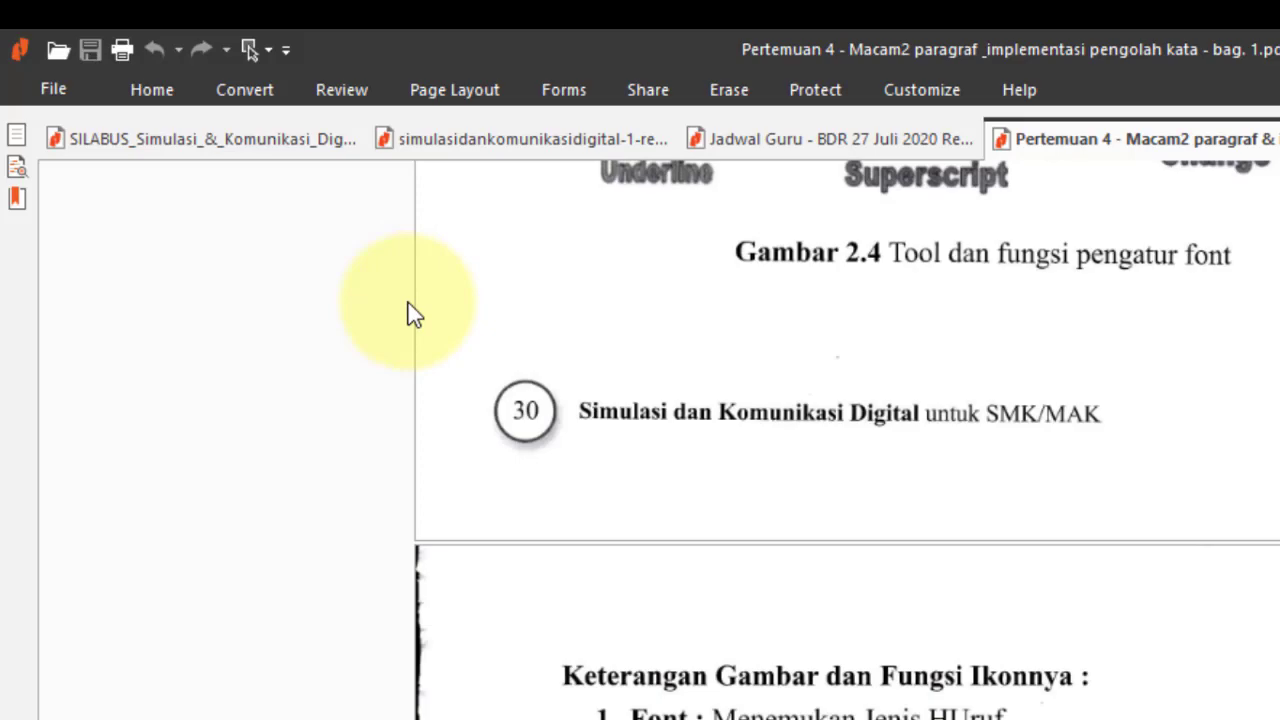
pyautogui.hotkey('alt', 'Tab')
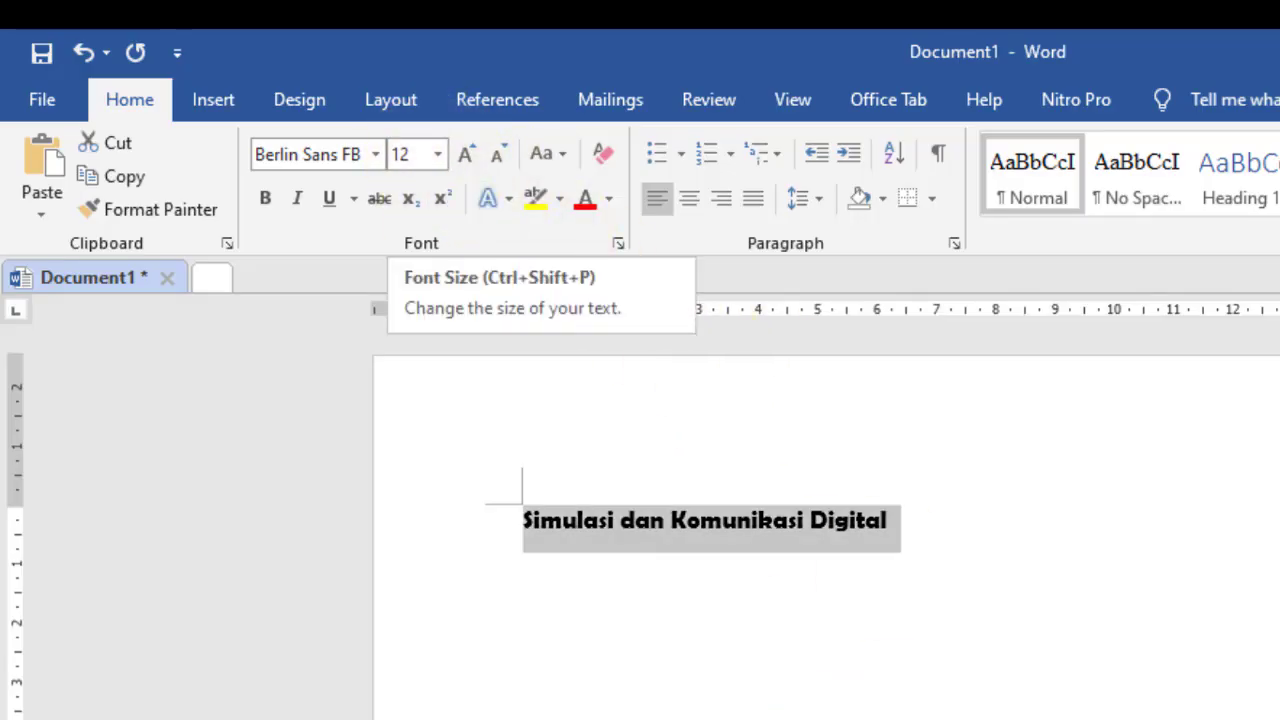
# Read on in the PDF, grow the selected line in Word to 16 pt, and shrink it back to 12 pt.
pyautogui.hotkey('alt', 'Tab')
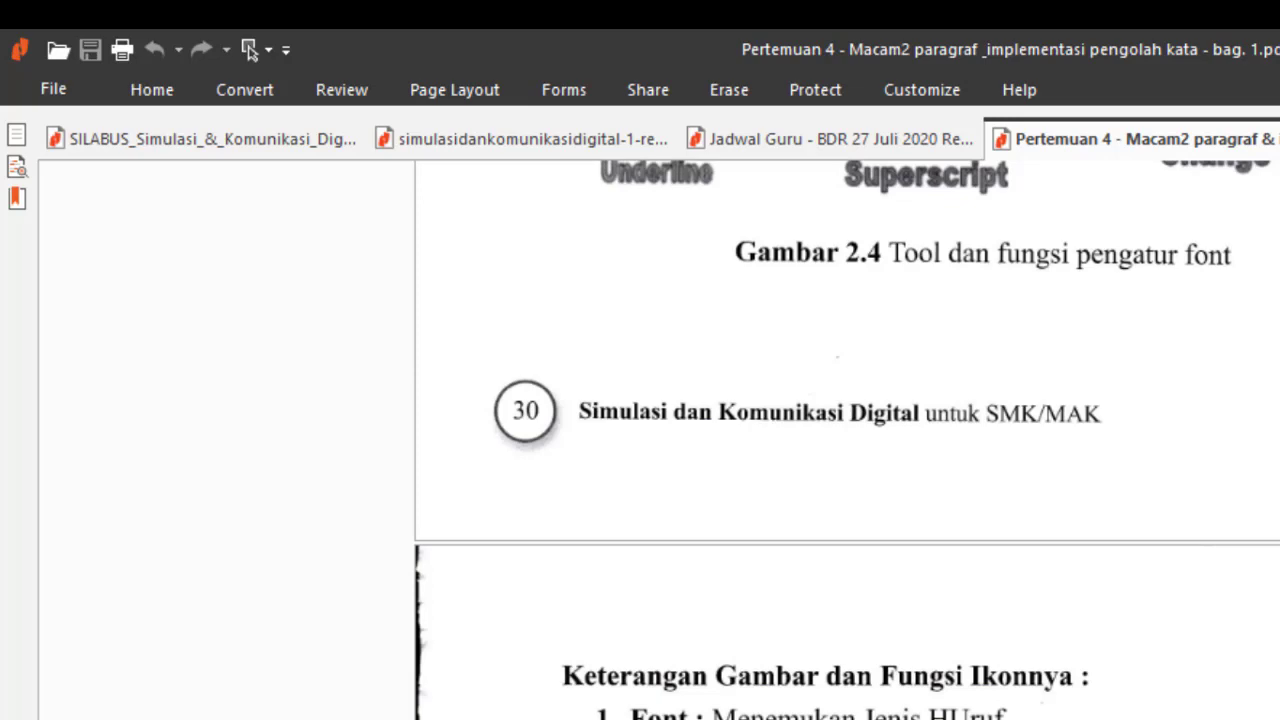
pyautogui.hotkey('alt', 'Tab')
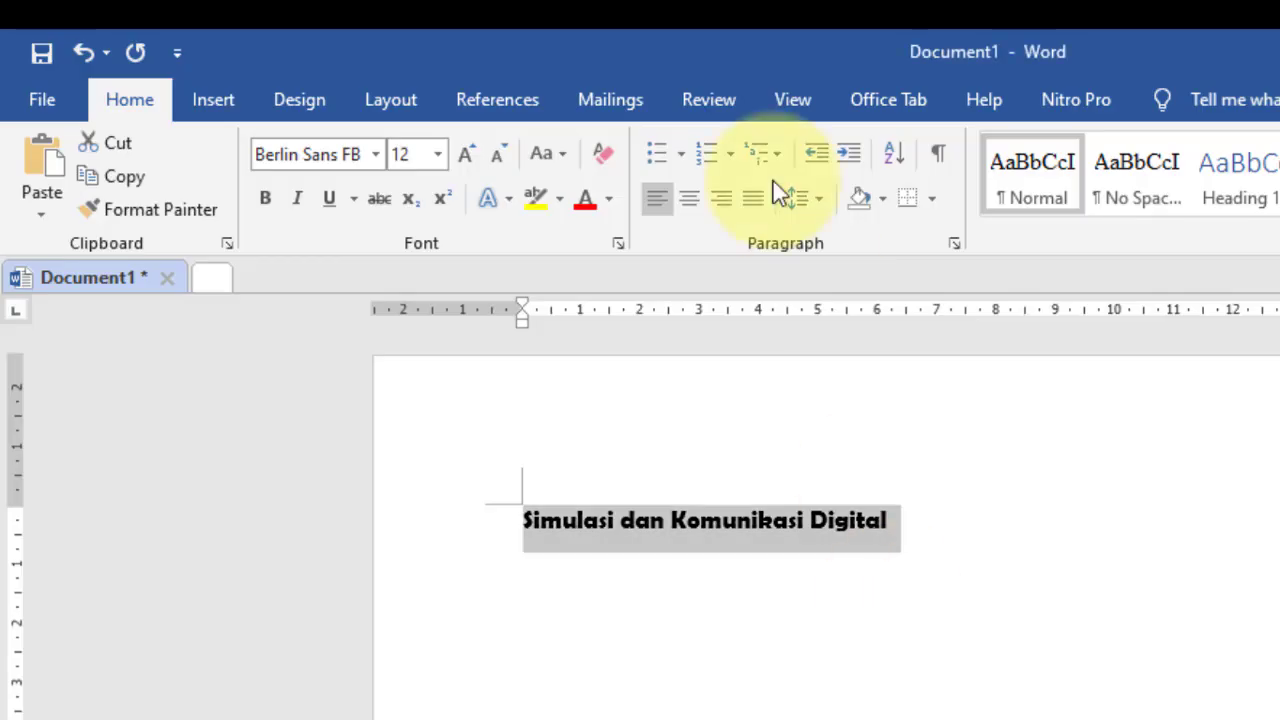
pyautogui.click(468, 163)
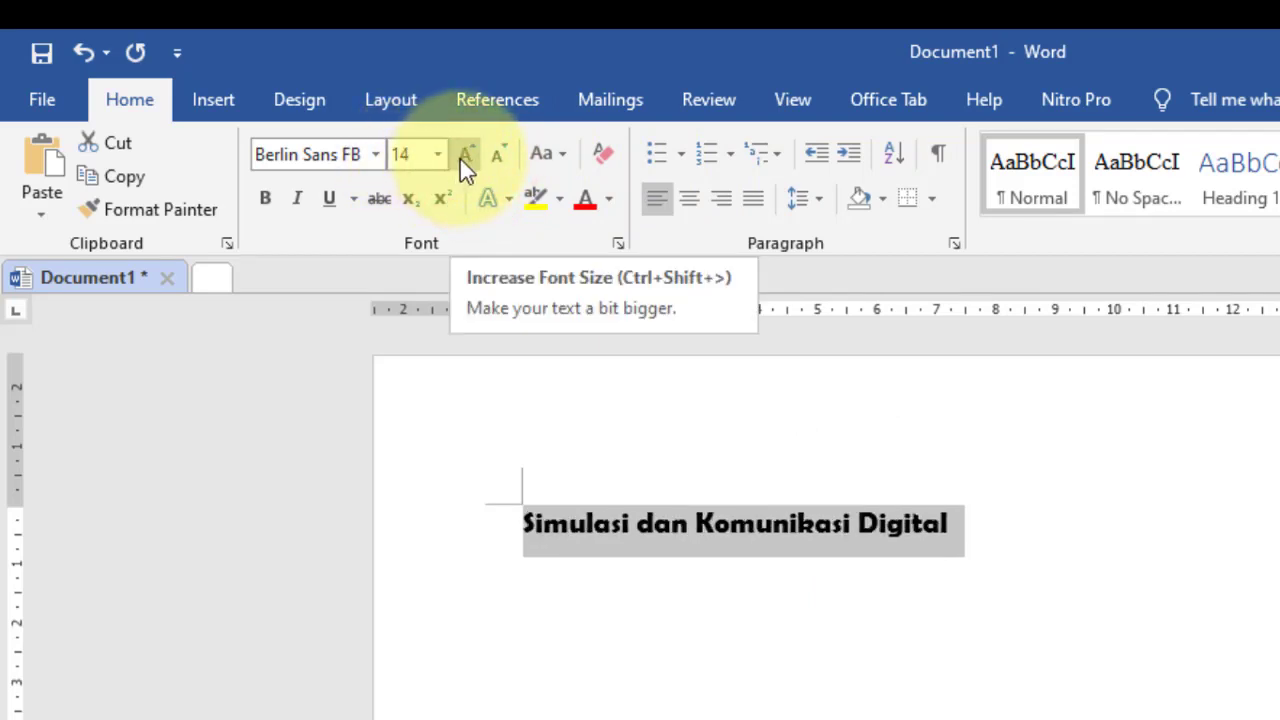
pyautogui.click(462, 160)
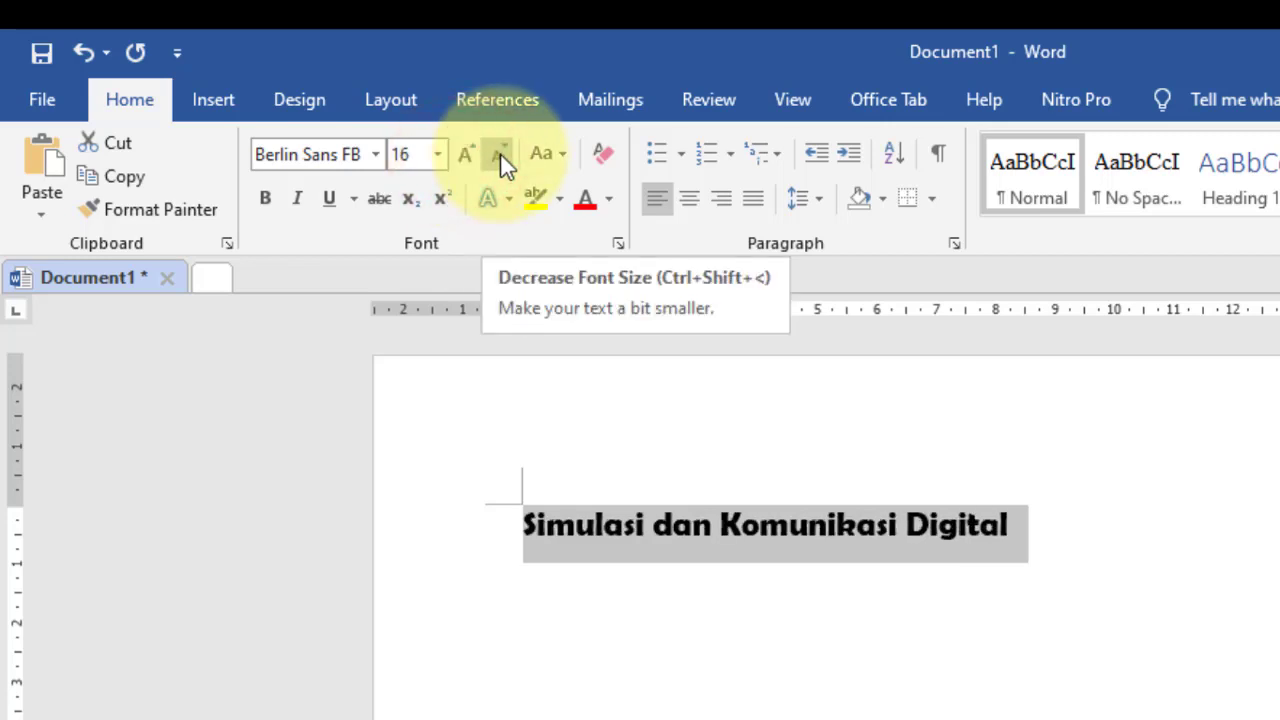
pyautogui.click(500, 156)
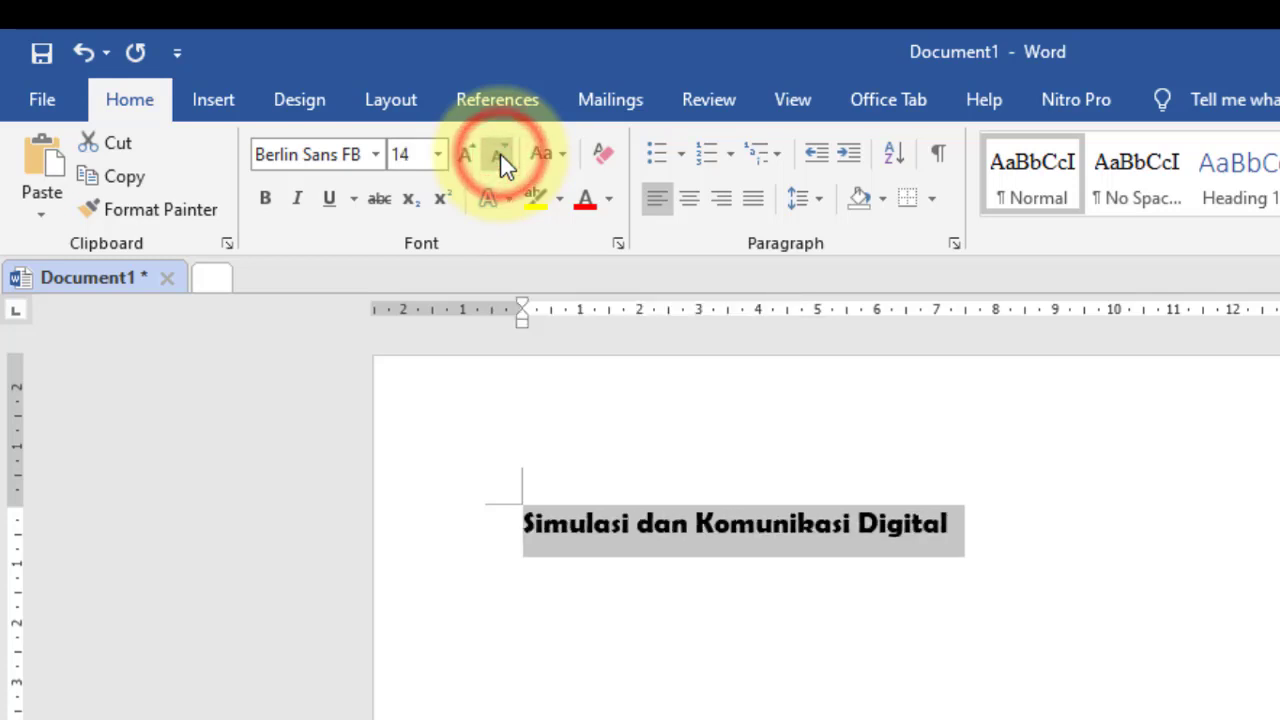
pyautogui.click(500, 156)
# Read the next Font command descriptions in the PDF and examine the Clear All Formatting command's explanation in Word.
pyautogui.hotkey('alt', 'Tab')
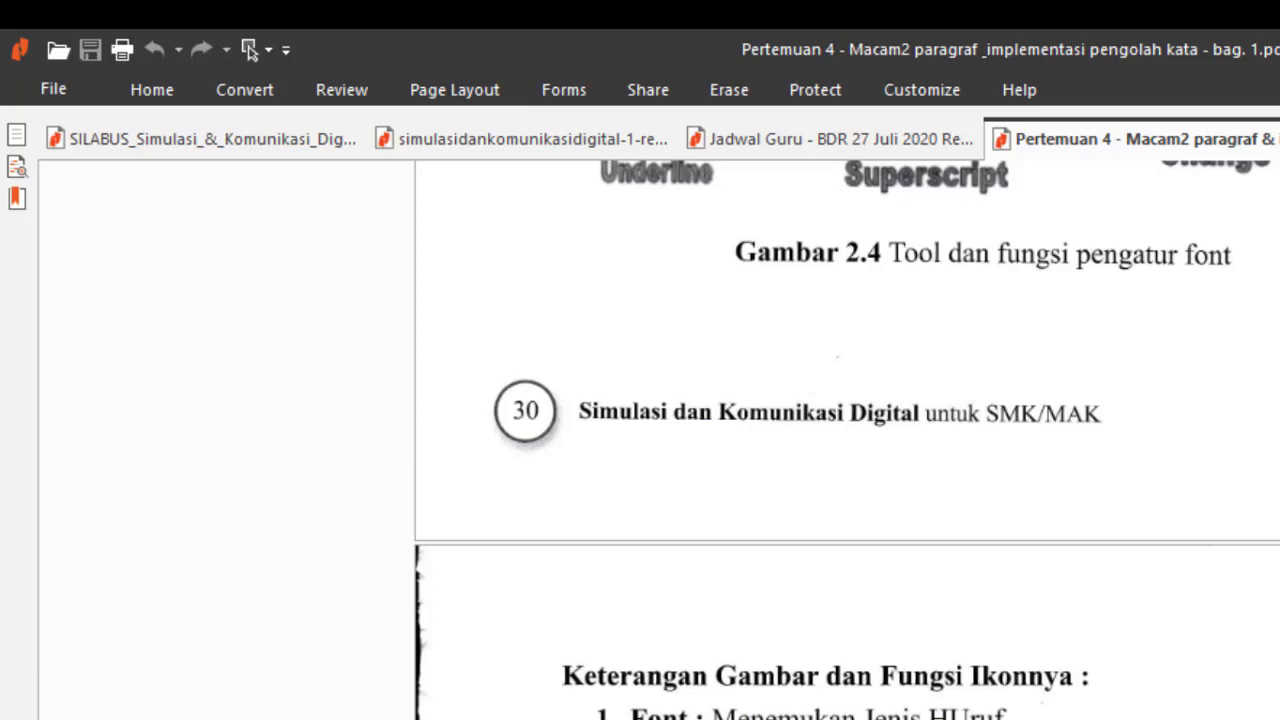
pyautogui.scroll(-2, 847, 440)
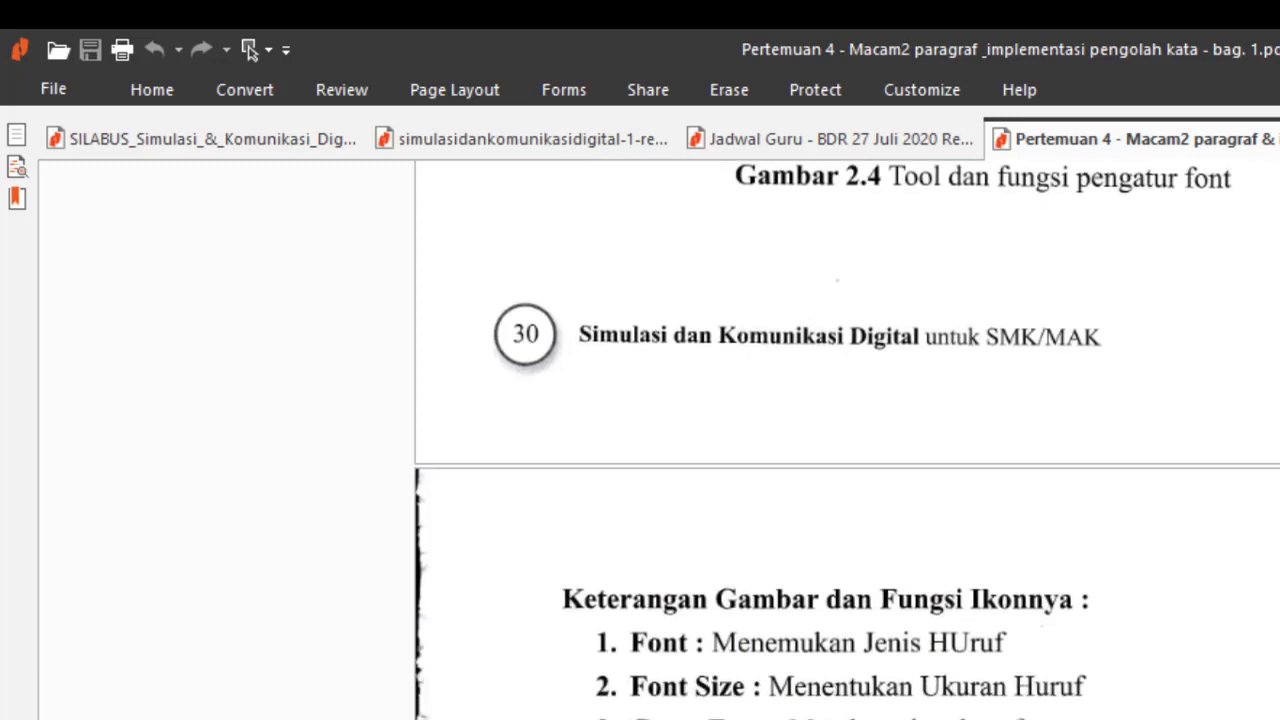
pyautogui.hotkey('alt', 'Tab')
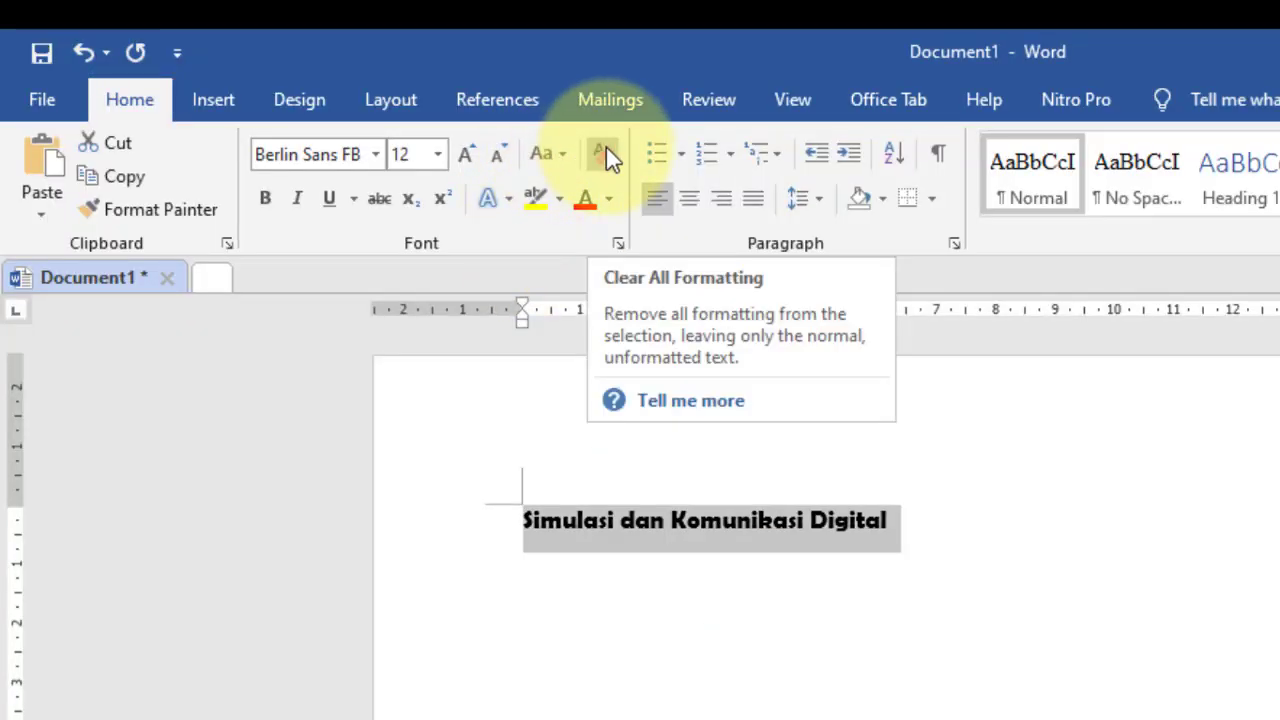
# Check the PDF again and colour the line "Simulasi dan Komunikasi Digital" in Word with the standard purple.
pyautogui.hotkey('alt', 'Tab')
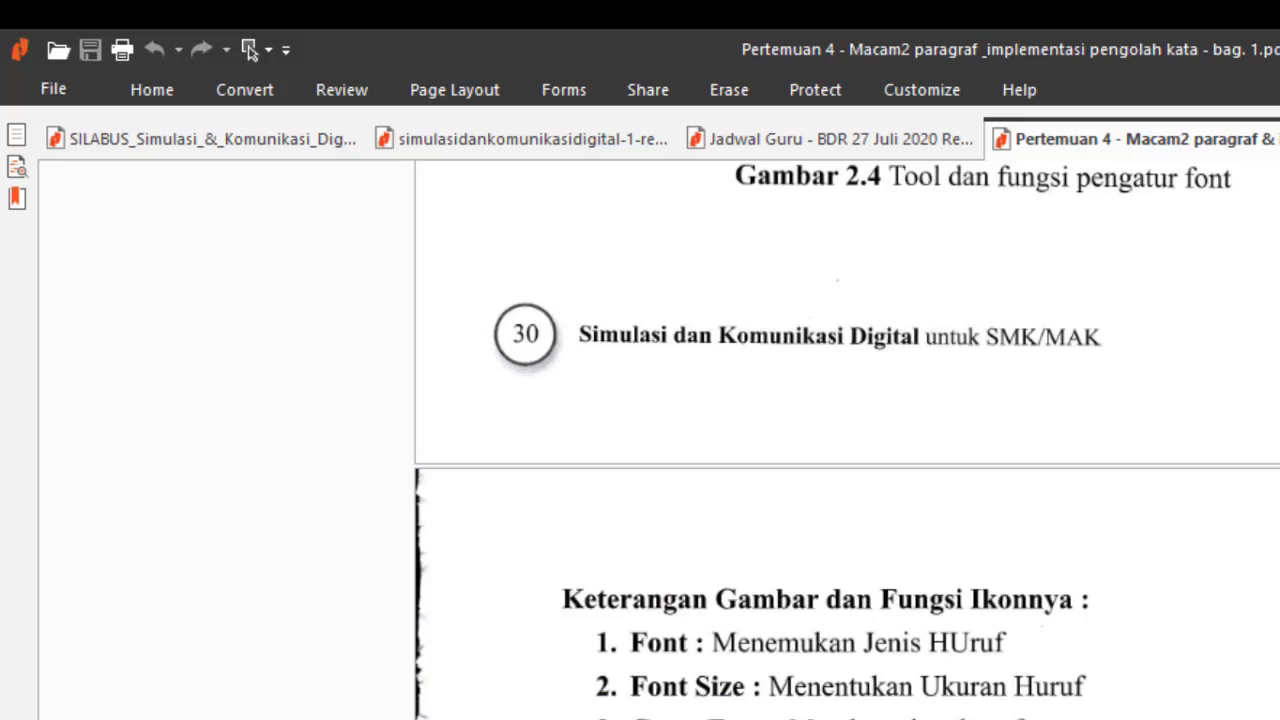
pyautogui.hotkey('alt', 'Tab')
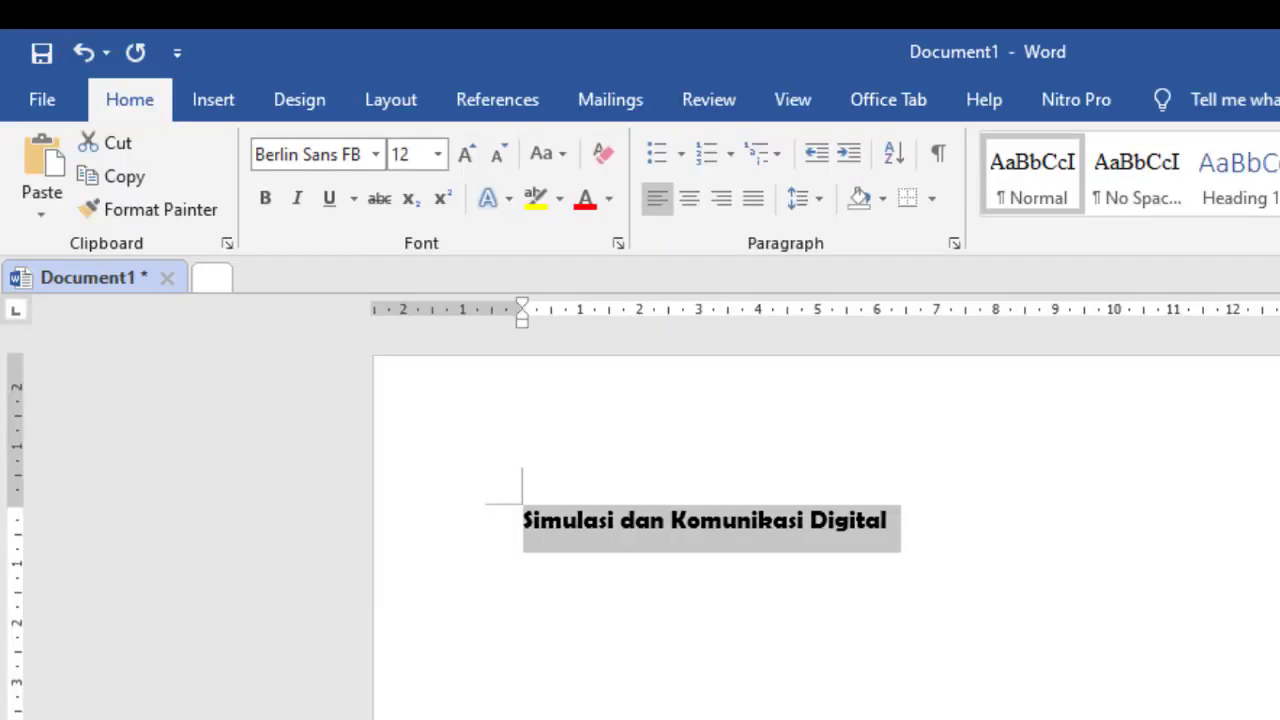
pyautogui.click(609, 202)
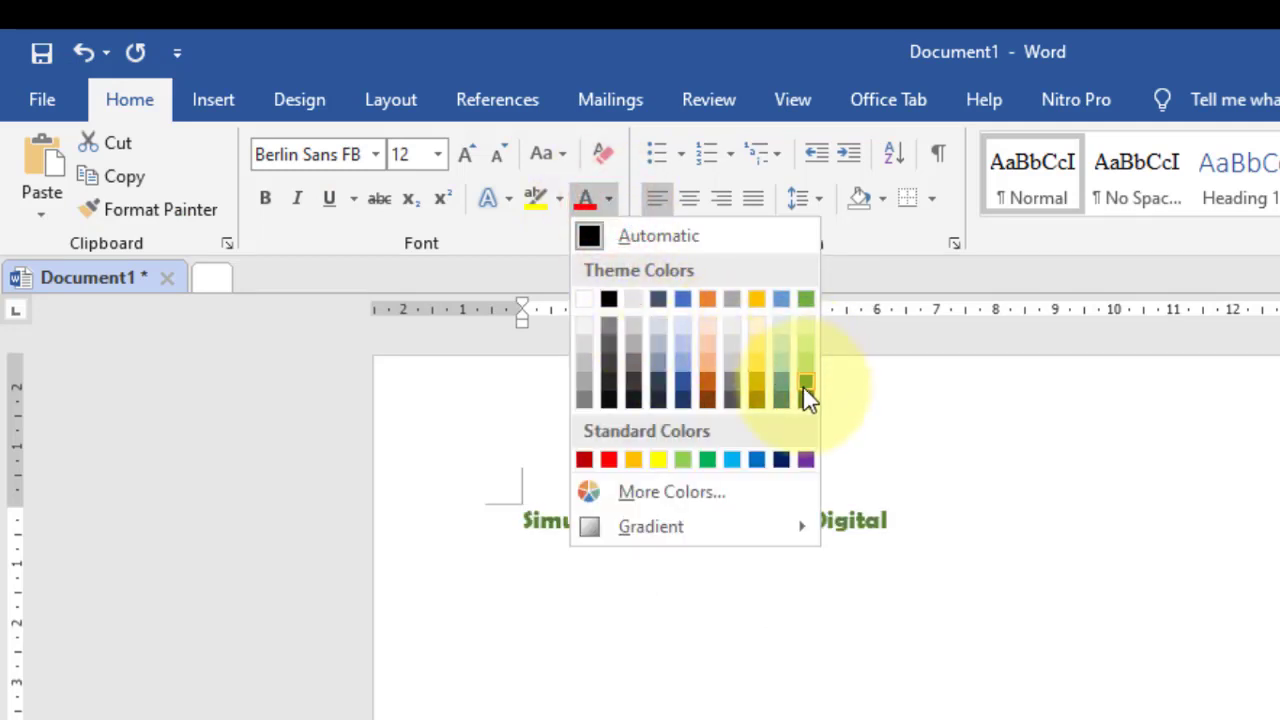
pyautogui.click(360, 543)
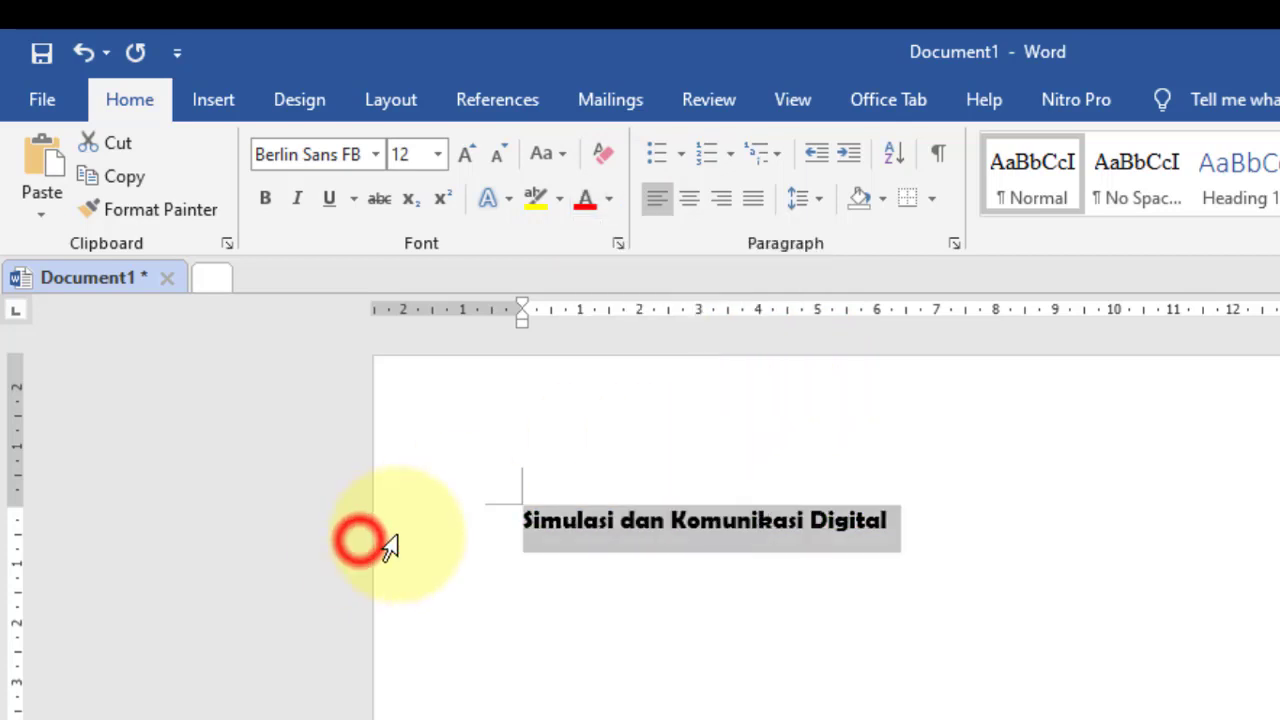
pyautogui.click(612, 199)
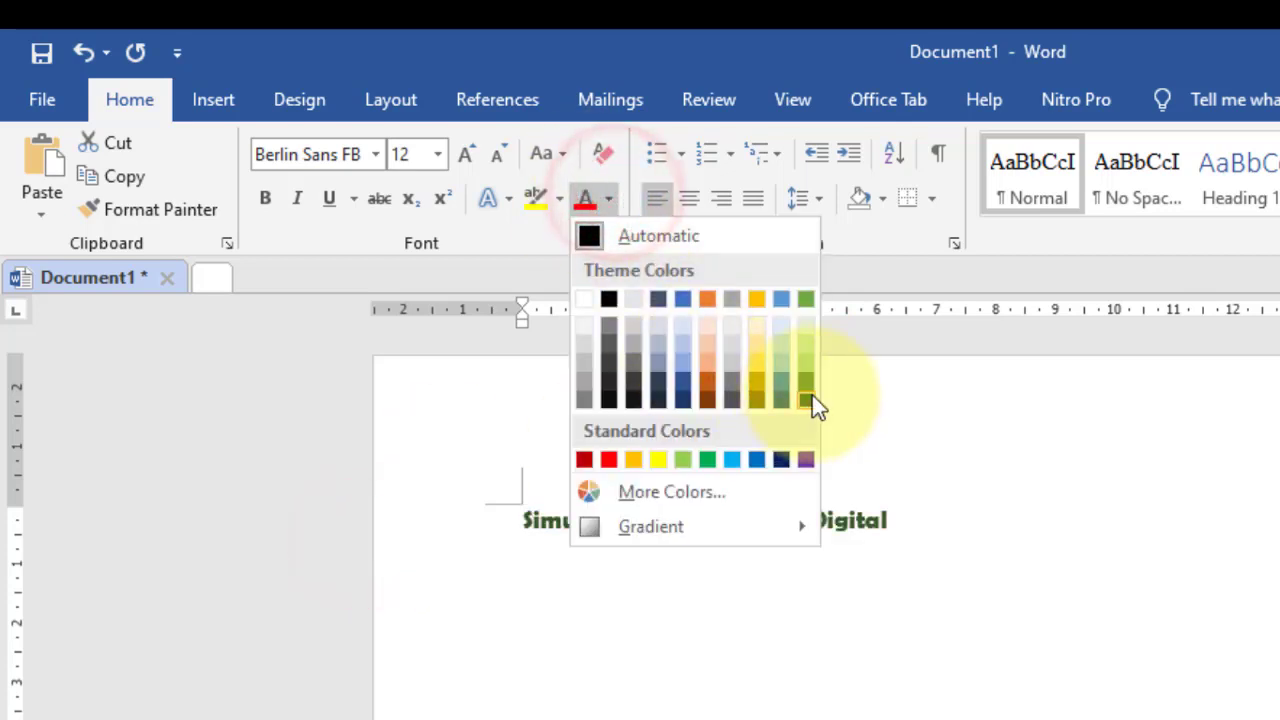
pyautogui.click(807, 460)
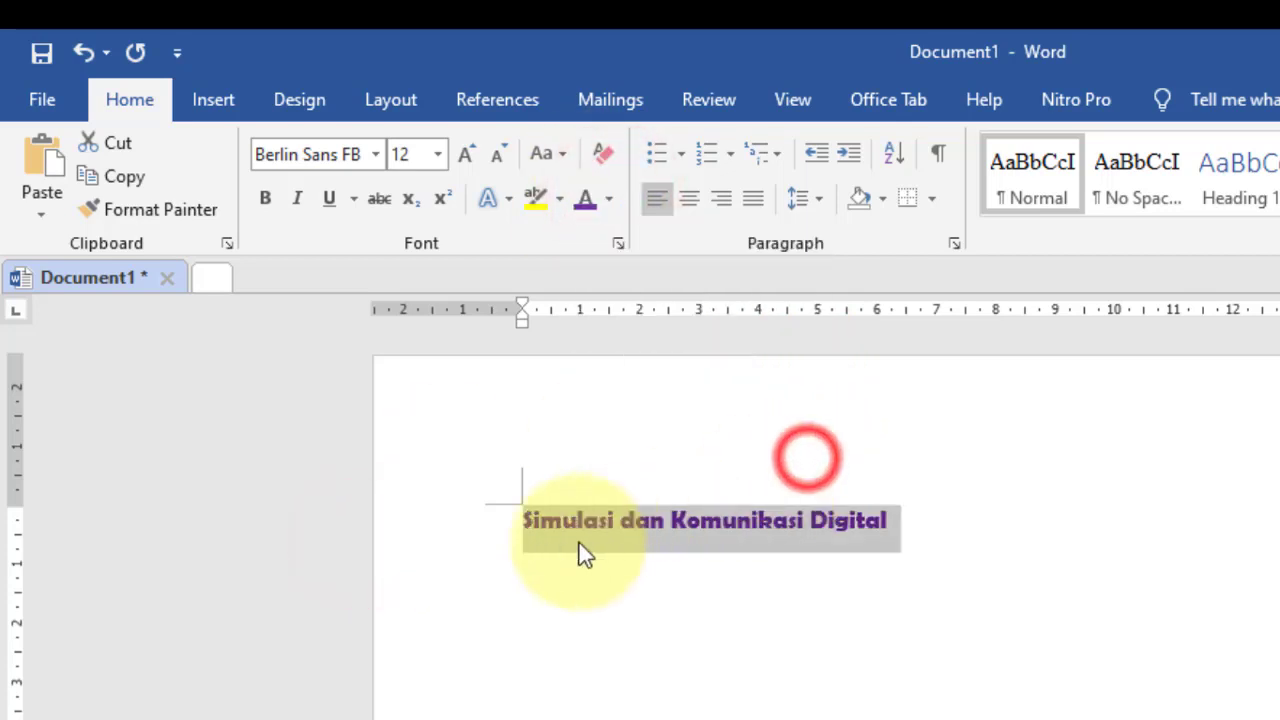
# Reset the font colour of the whole line to Automatic and deselect the text.
pyautogui.click(412, 540)
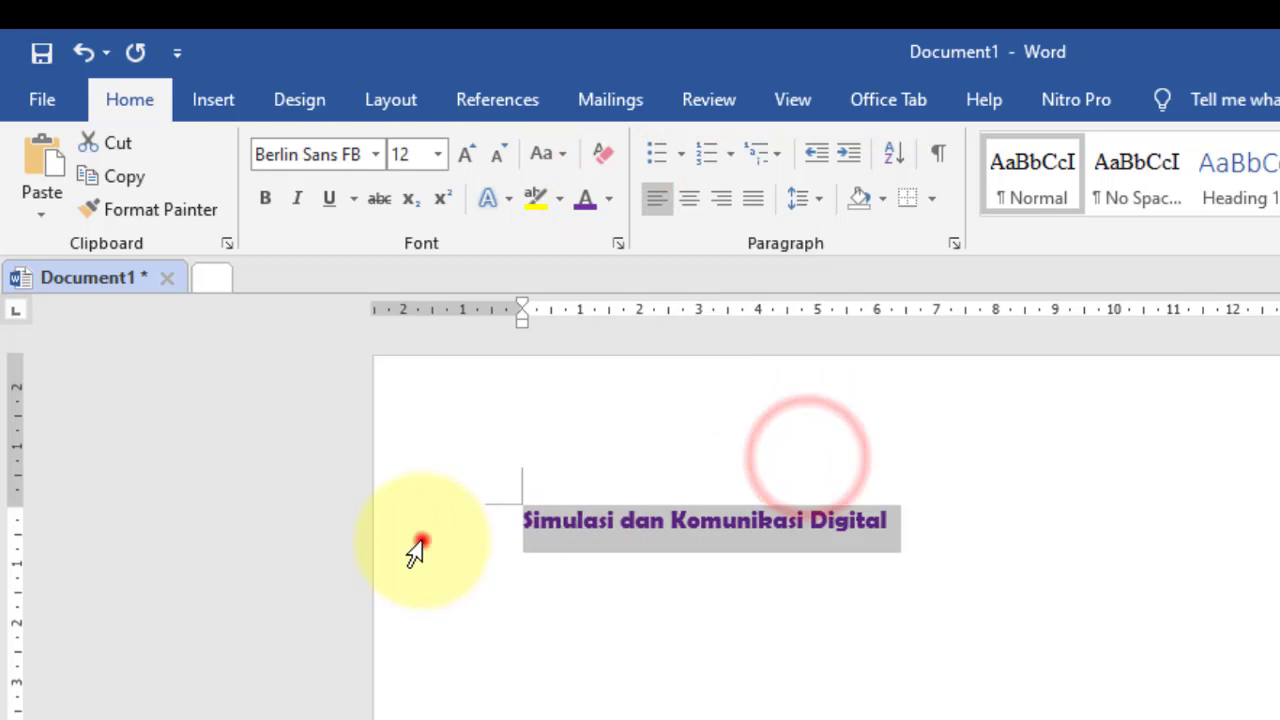
pyautogui.click(609, 199)
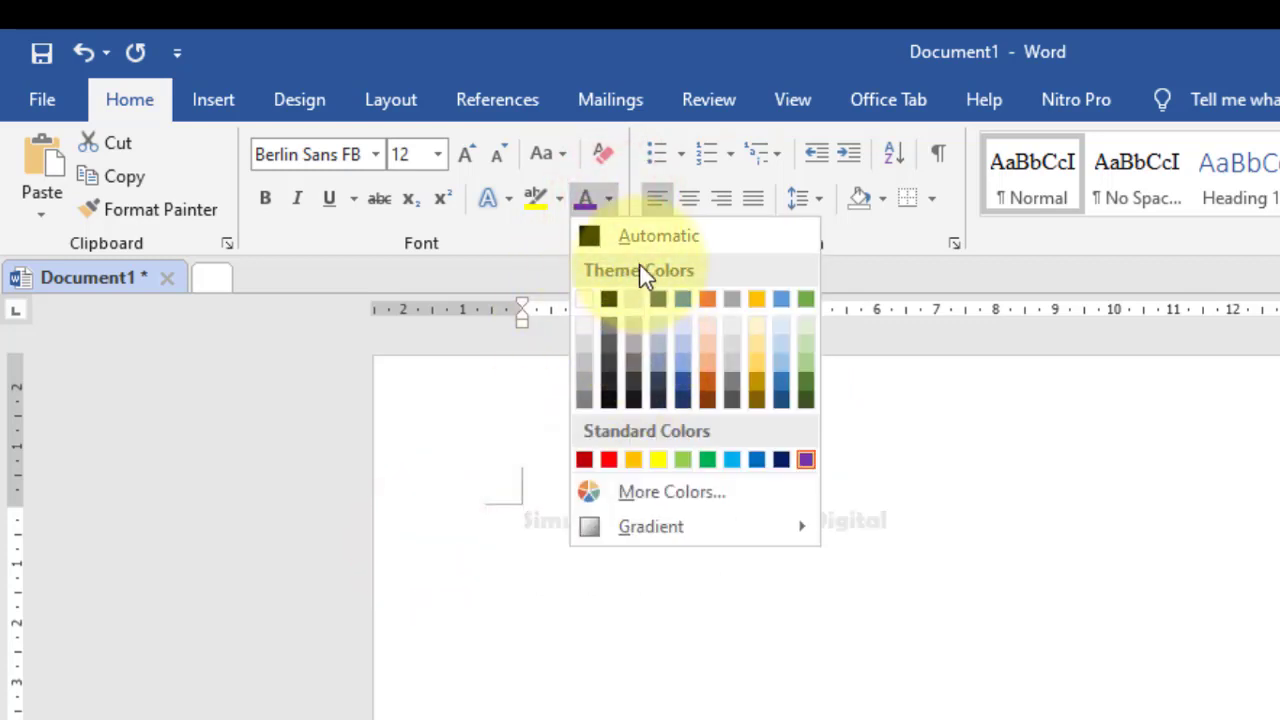
pyautogui.click(716, 250)
pyautogui.click(860, 643)
# Read on through the PDF's list of Font icon functions and examine the Font group's dialog launcher in Word.
pyautogui.hotkey('alt', 'Tab')
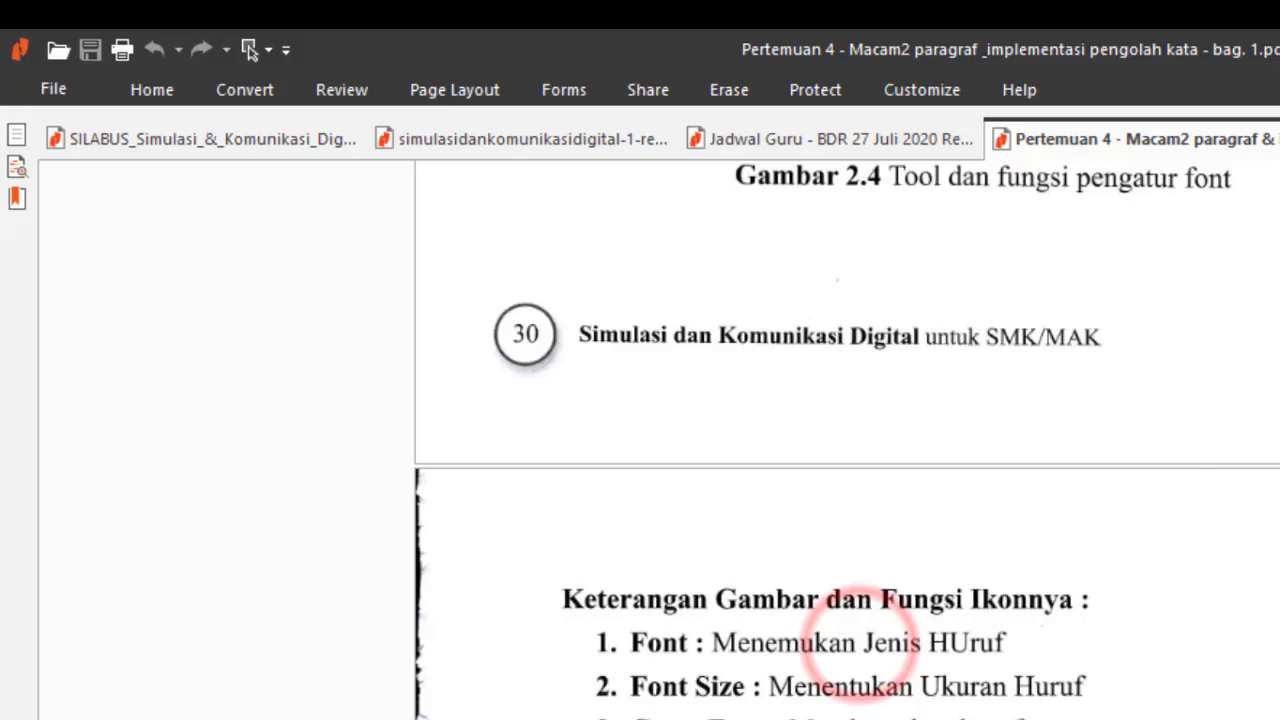
pyautogui.scroll(-2, 847, 440)
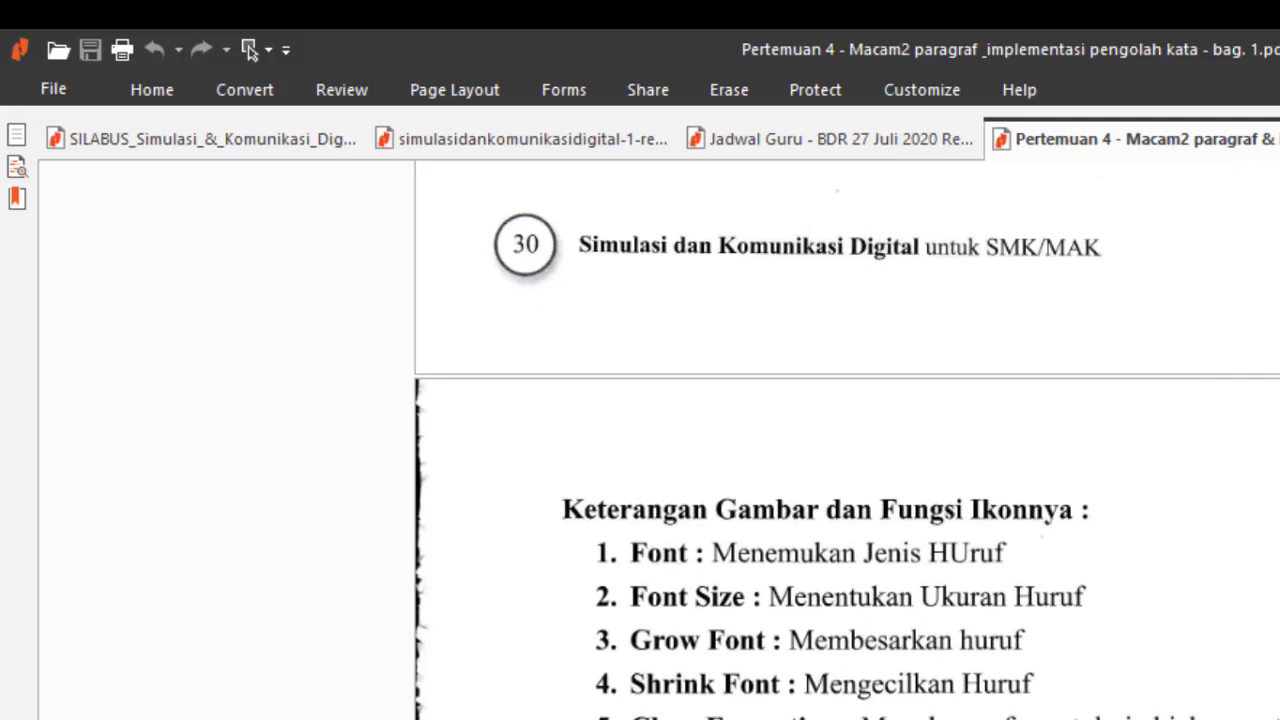
pyautogui.hotkey('alt', 'Tab')
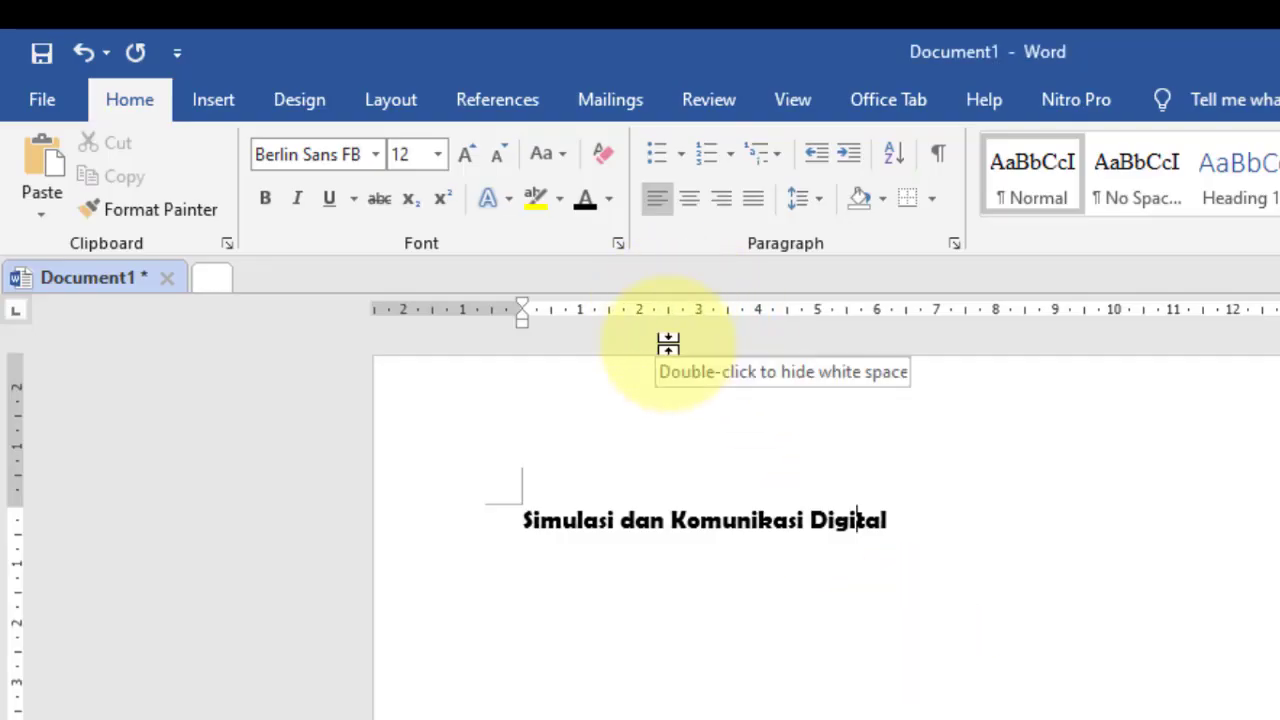
pyautogui.hotkey('alt', 'Tab')
pyautogui.hotkey('alt', 'Tab')
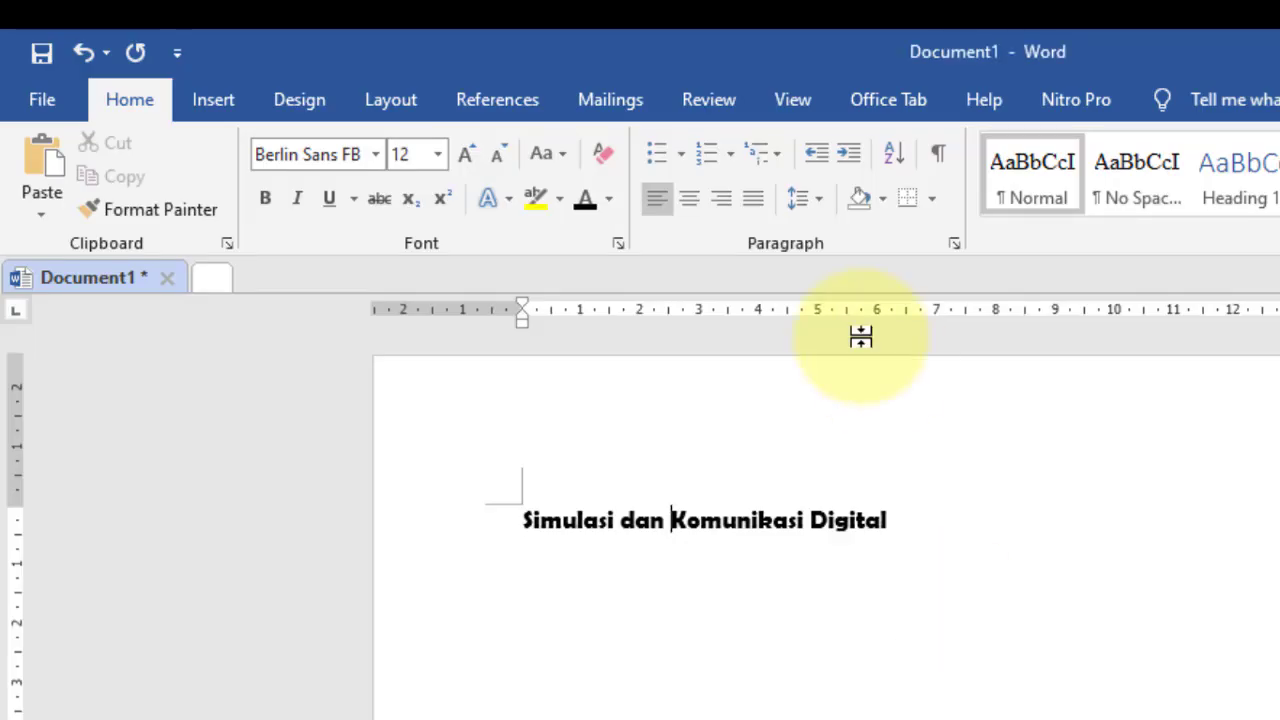
pyautogui.click(618, 246)
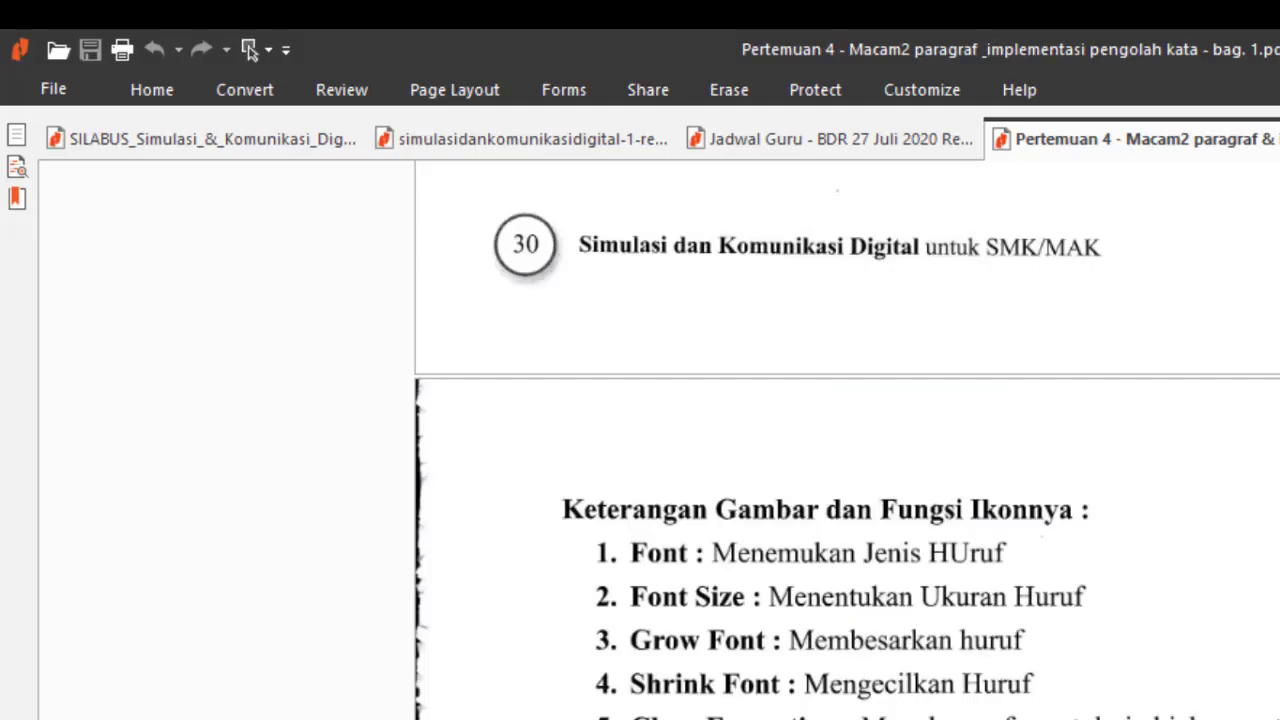
pyautogui.scroll(-3, 847, 440)
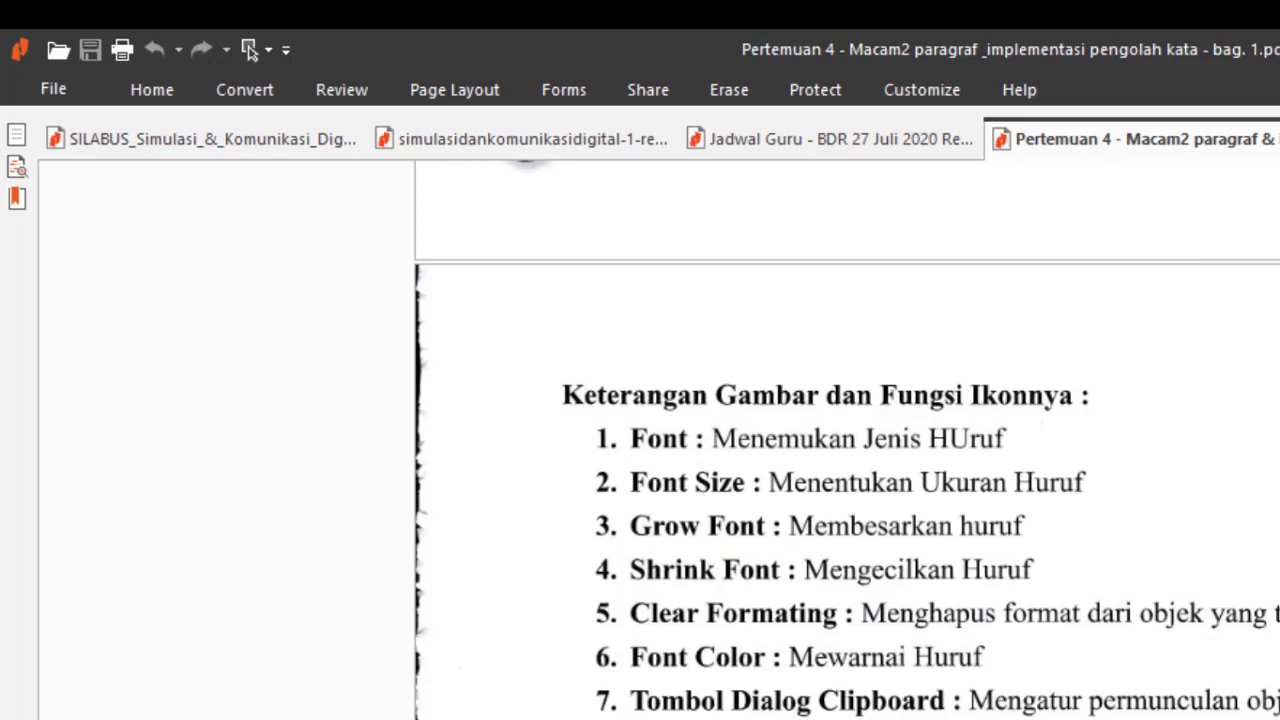
# Switch to Word and highlight only the word "Simulasi" with the yellow text highlight colour.
pyautogui.hotkey('alt', 'Tab')
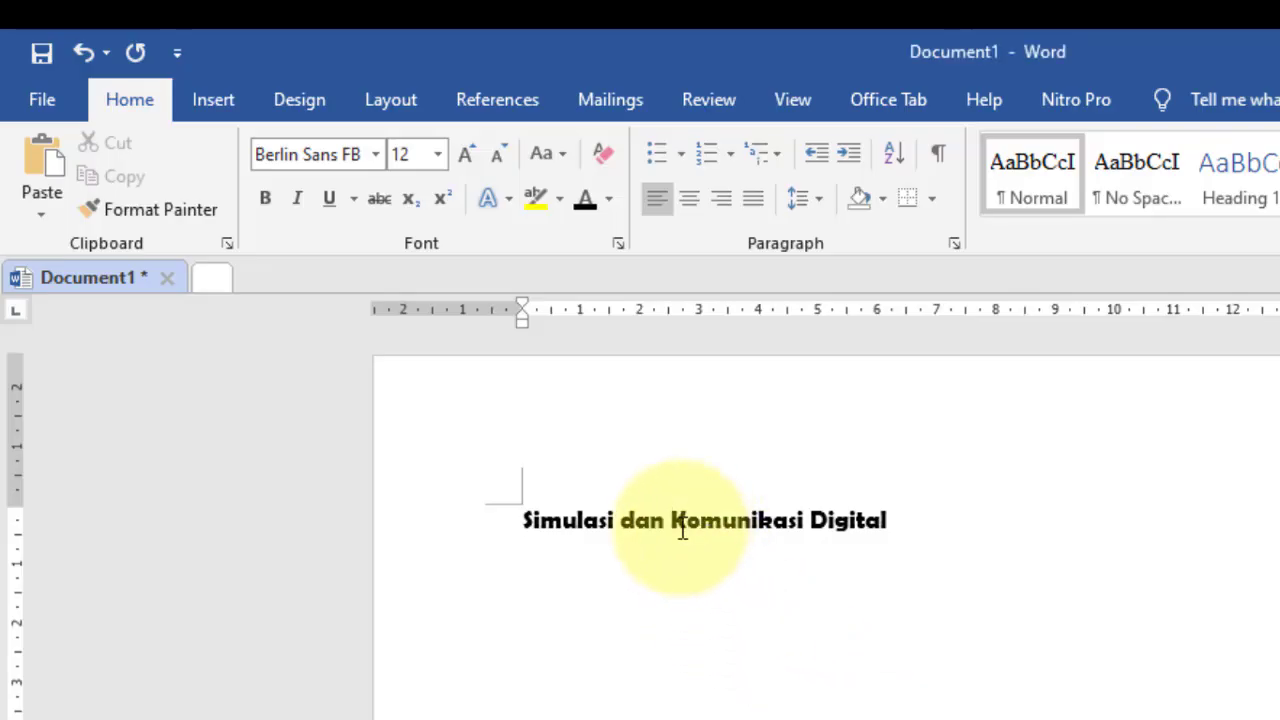
pyautogui.doubleClick(607, 512)
pyautogui.hotkey('alt', 'Tab')
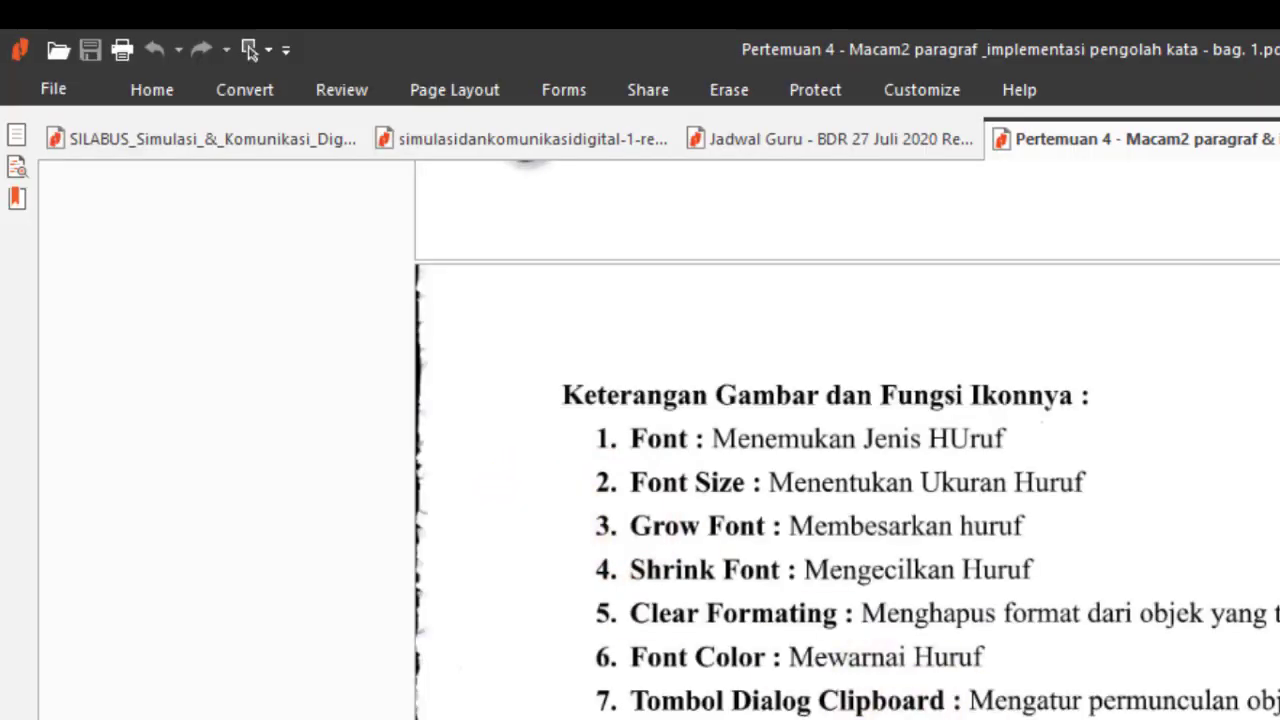
pyautogui.hotkey('alt', 'Tab')
pyautogui.click(616, 520)
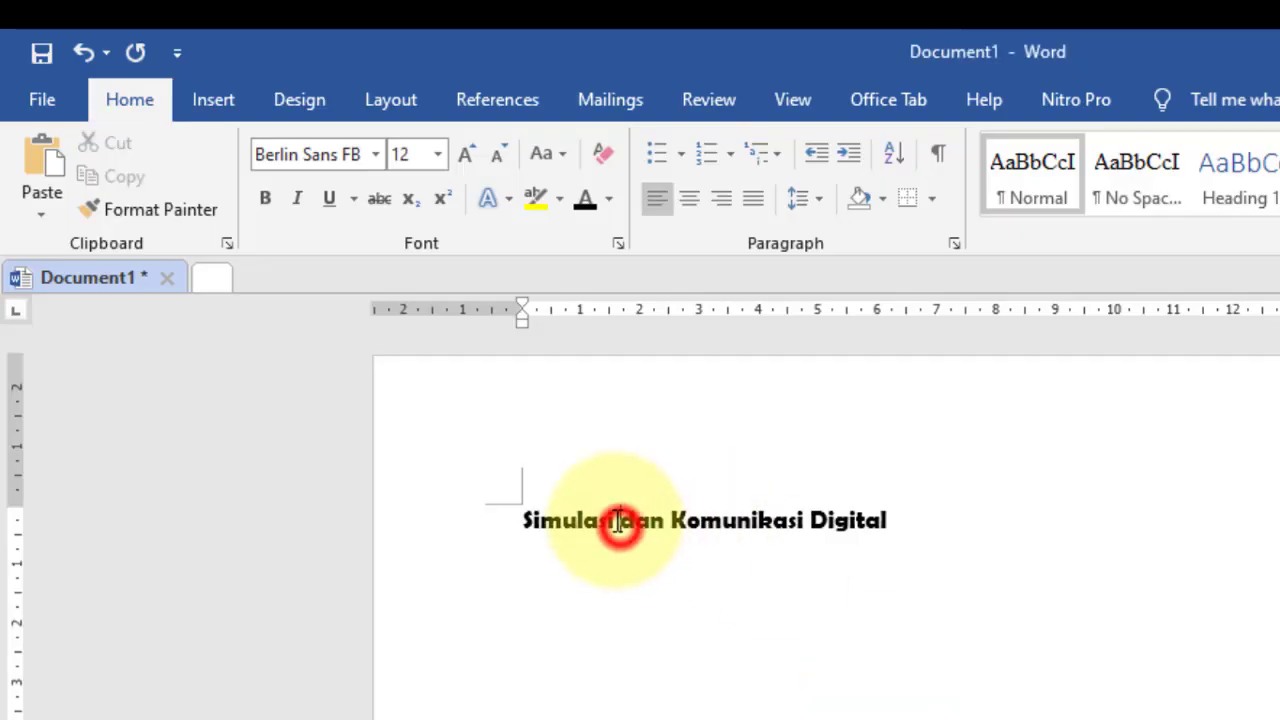
pyautogui.moveTo(572, 520); pyautogui.dragTo(503, 520)
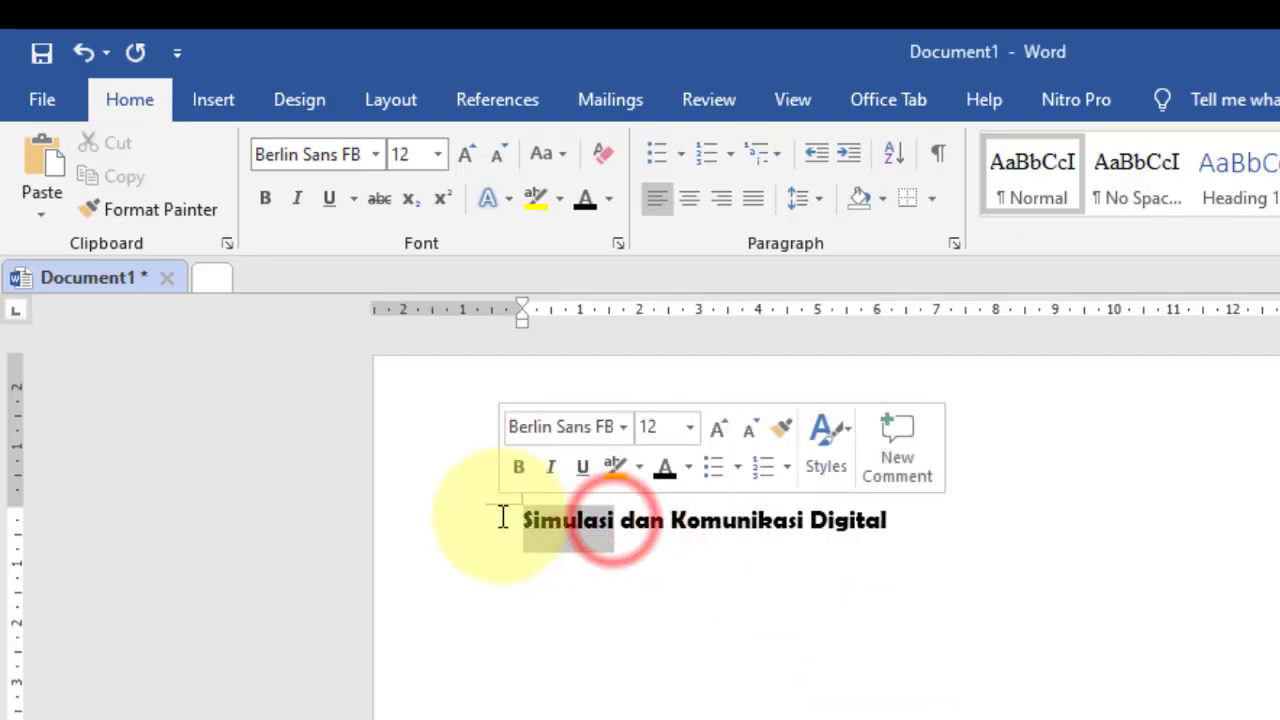
pyautogui.click(537, 199)
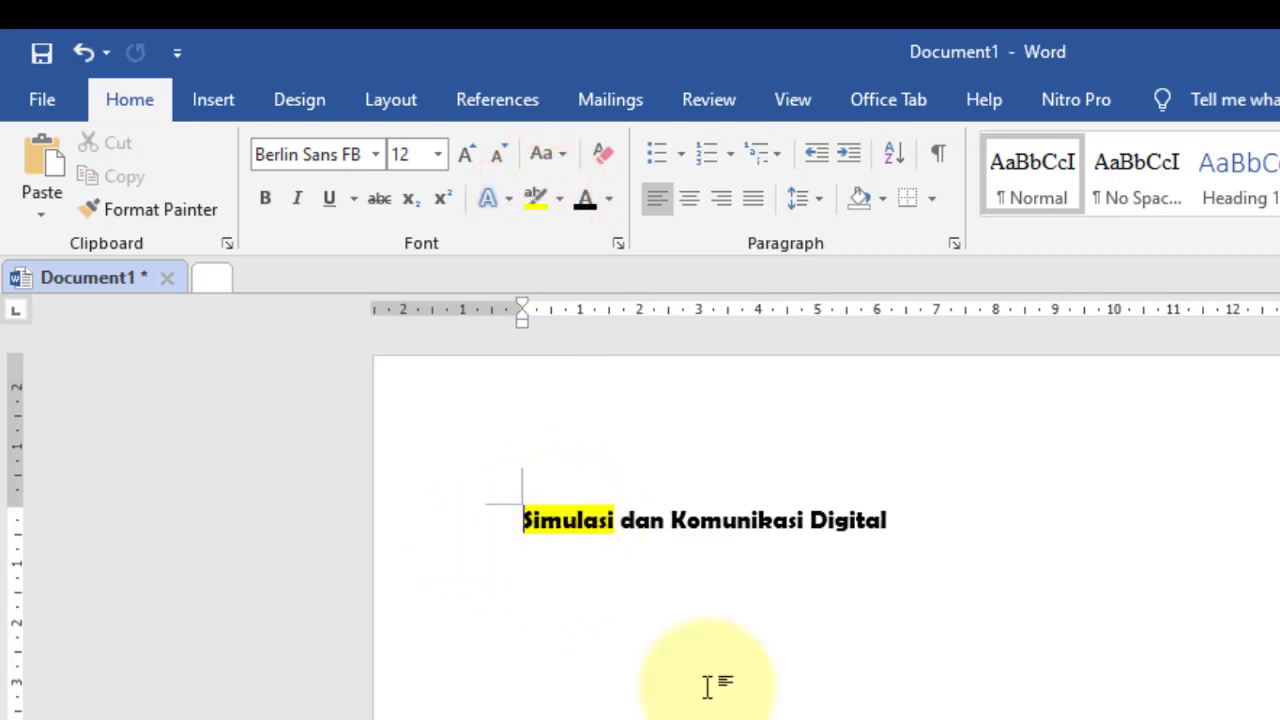
# Check the PDF again, select the whole line in Word and change its case to lowercase.
pyautogui.hotkey('alt', 'Tab')
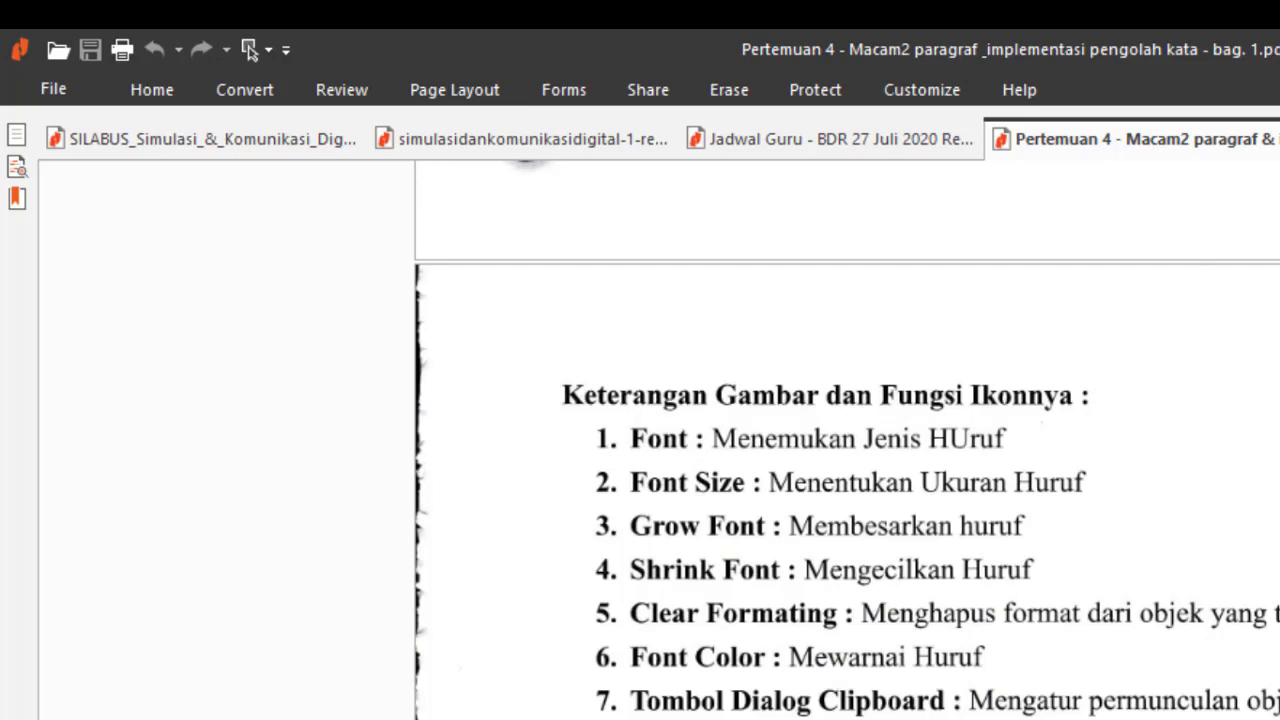
pyautogui.hotkey('alt', 'Tab')
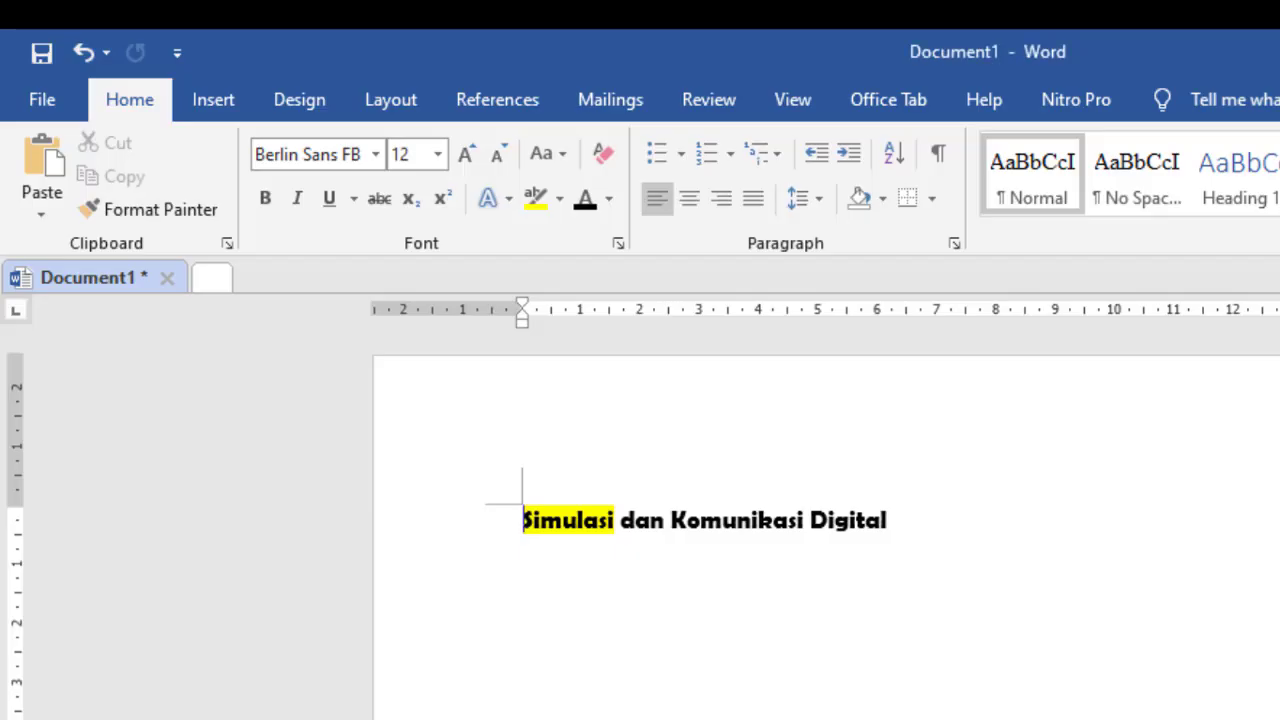
pyautogui.click(567, 152)
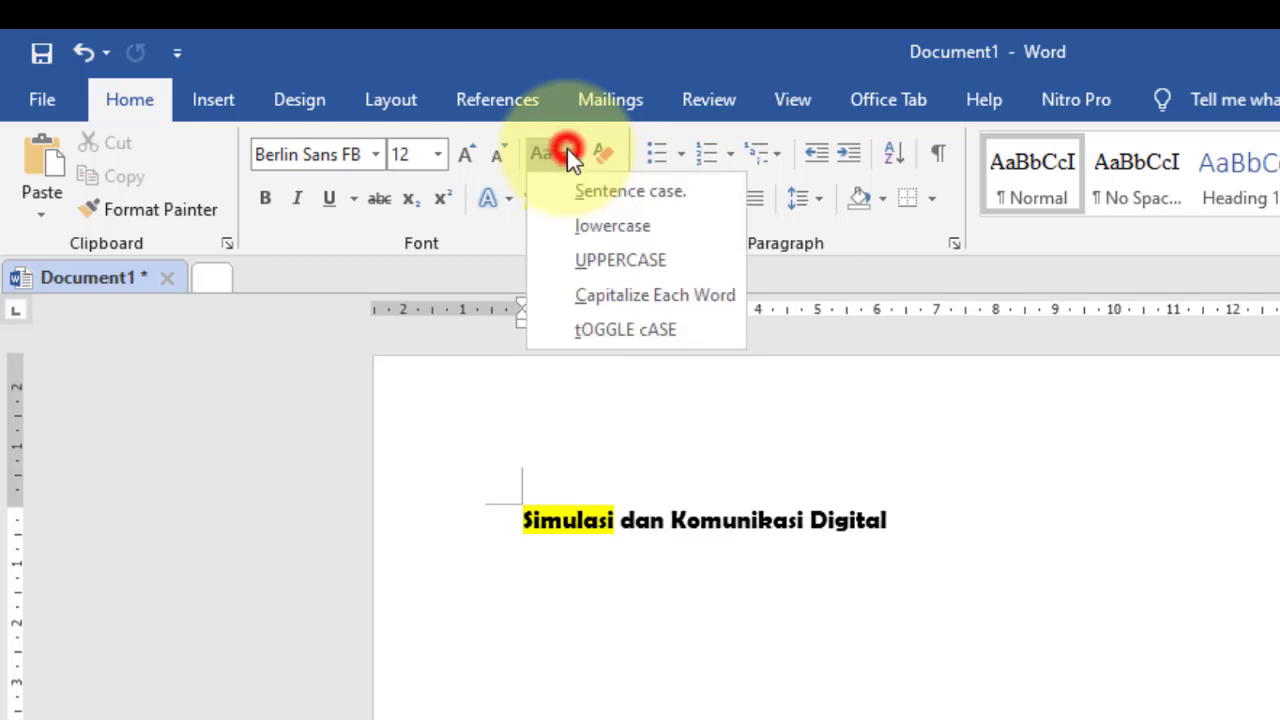
pyautogui.click(405, 527)
pyautogui.click(410, 535)
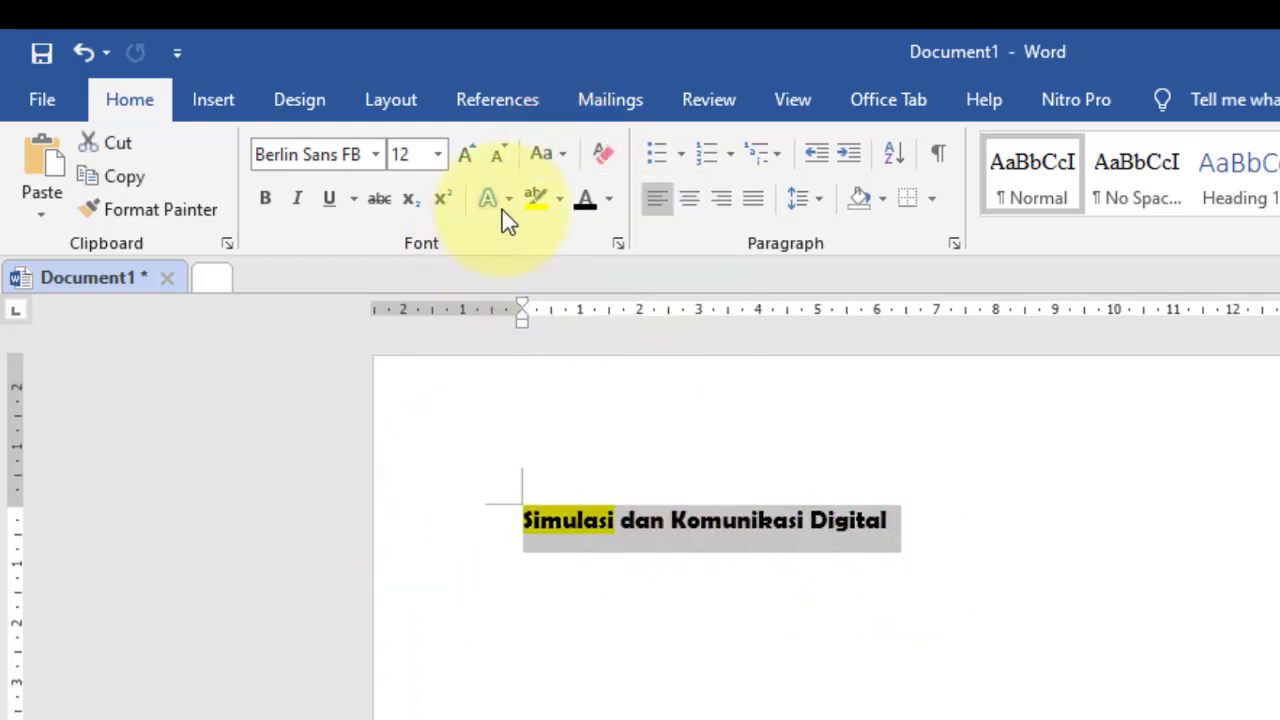
pyautogui.click(555, 155)
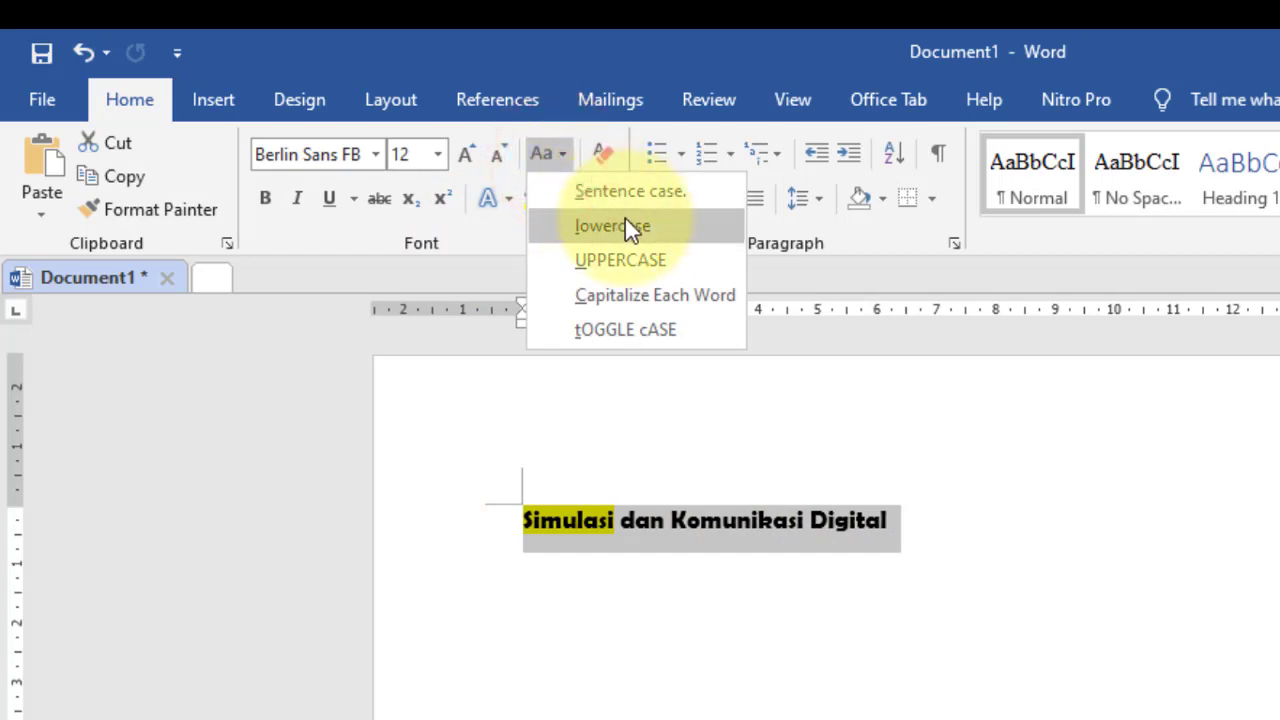
pyautogui.click(676, 229)
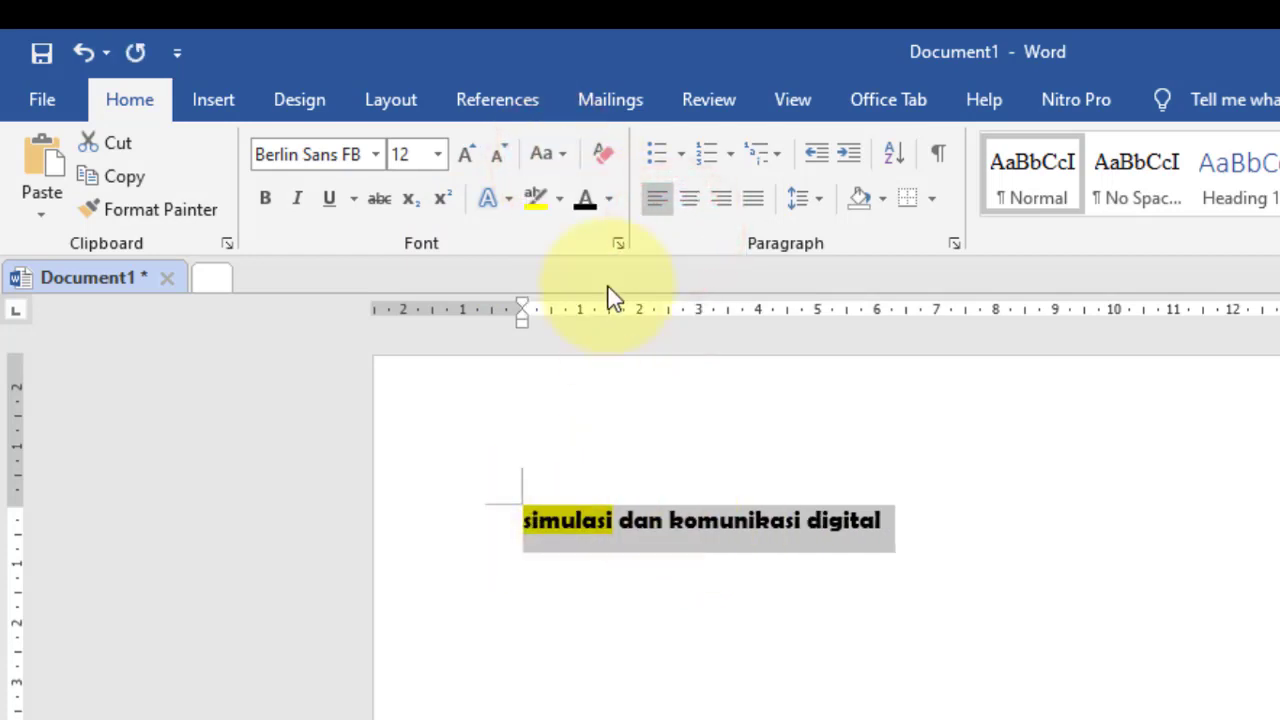
# Change the selected line to UPPERCASE, and after that to Capitalize Each Word.
pyautogui.click(557, 148)
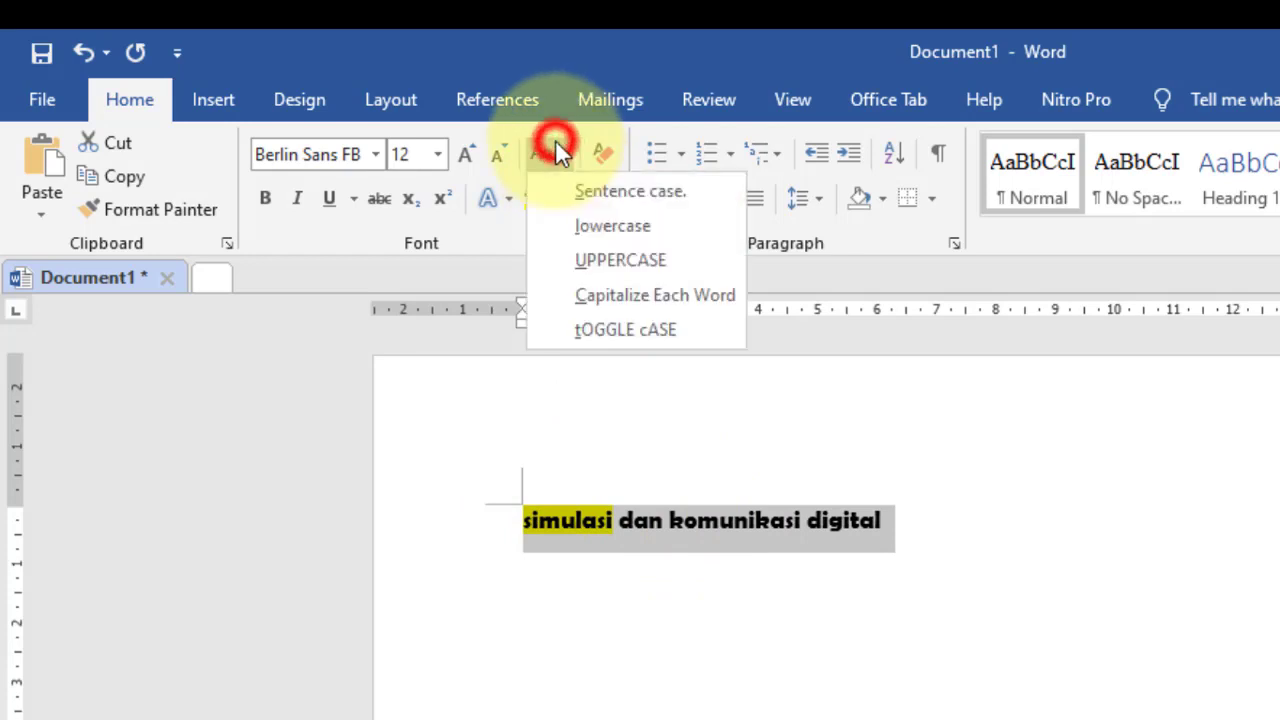
pyautogui.click(597, 259)
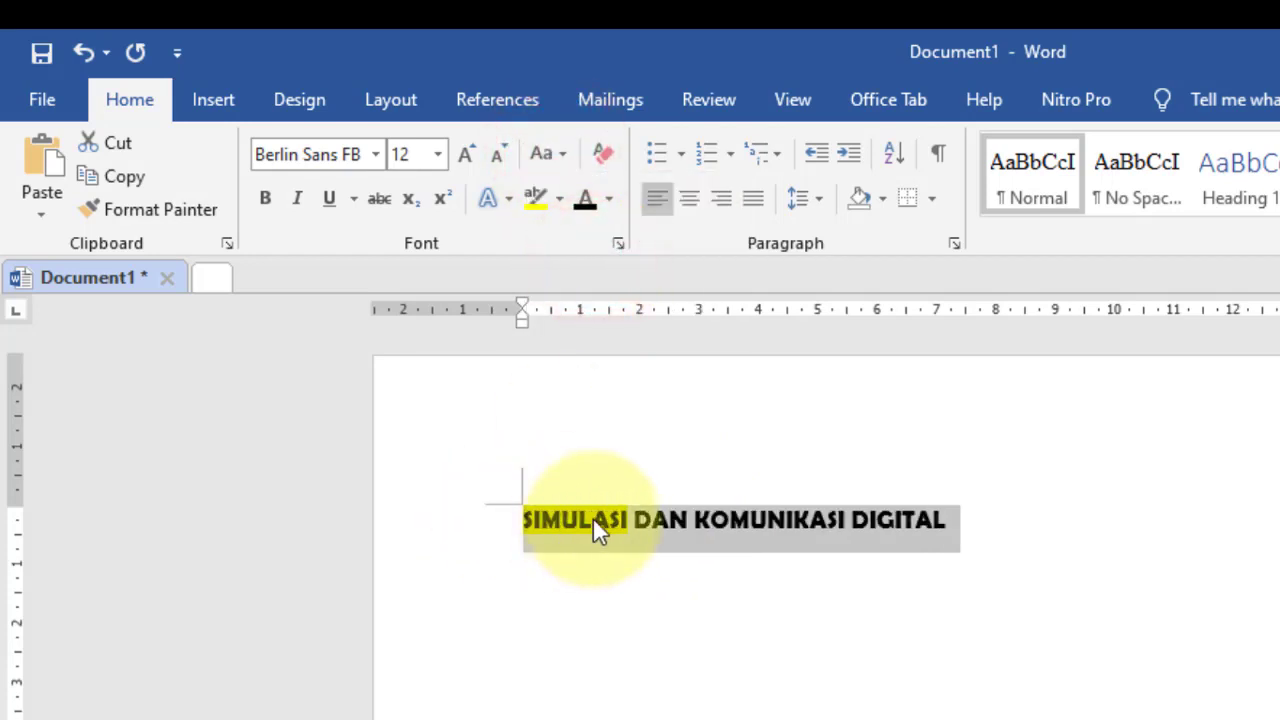
pyautogui.click(548, 155)
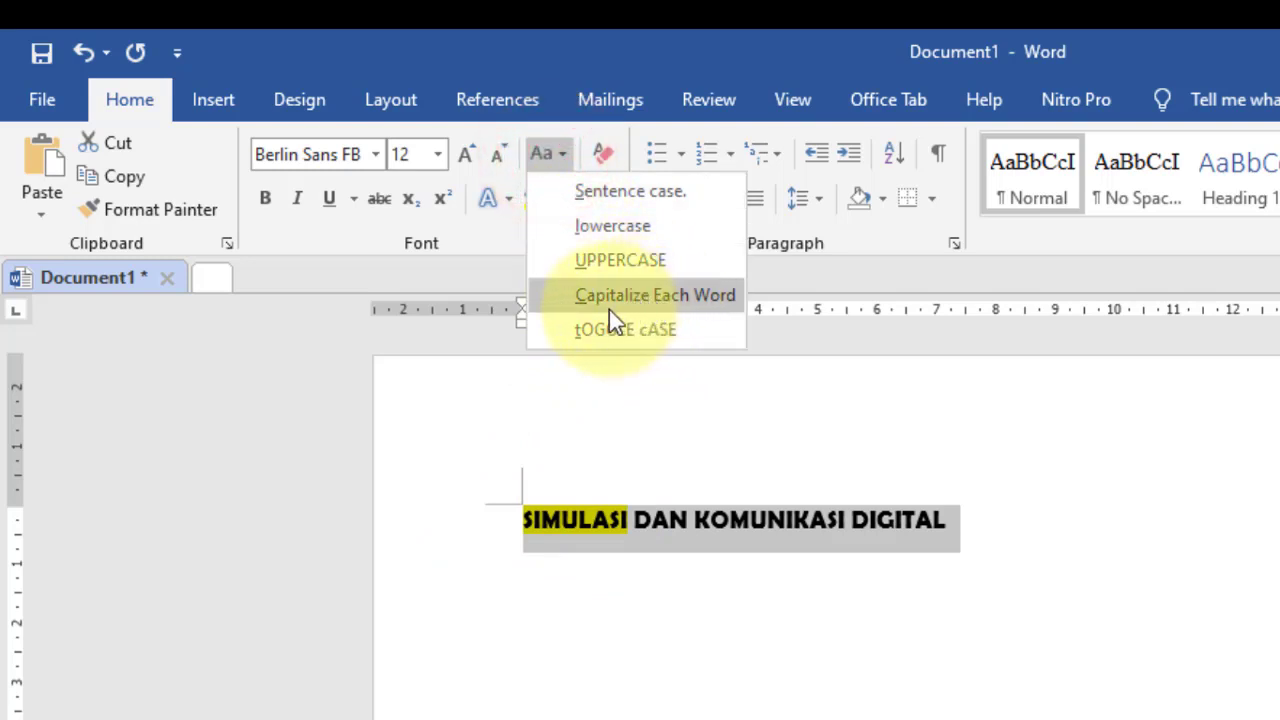
pyautogui.hotkey('alt', 'Tab')
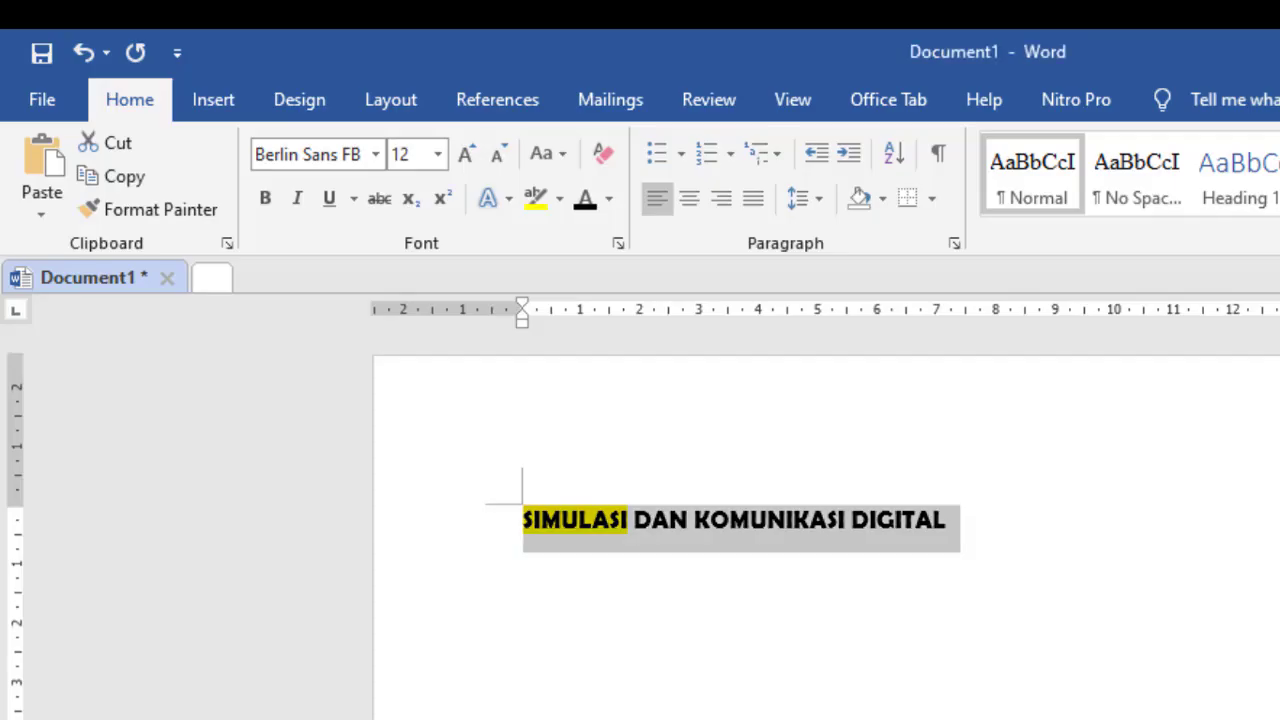
pyautogui.click(564, 158)
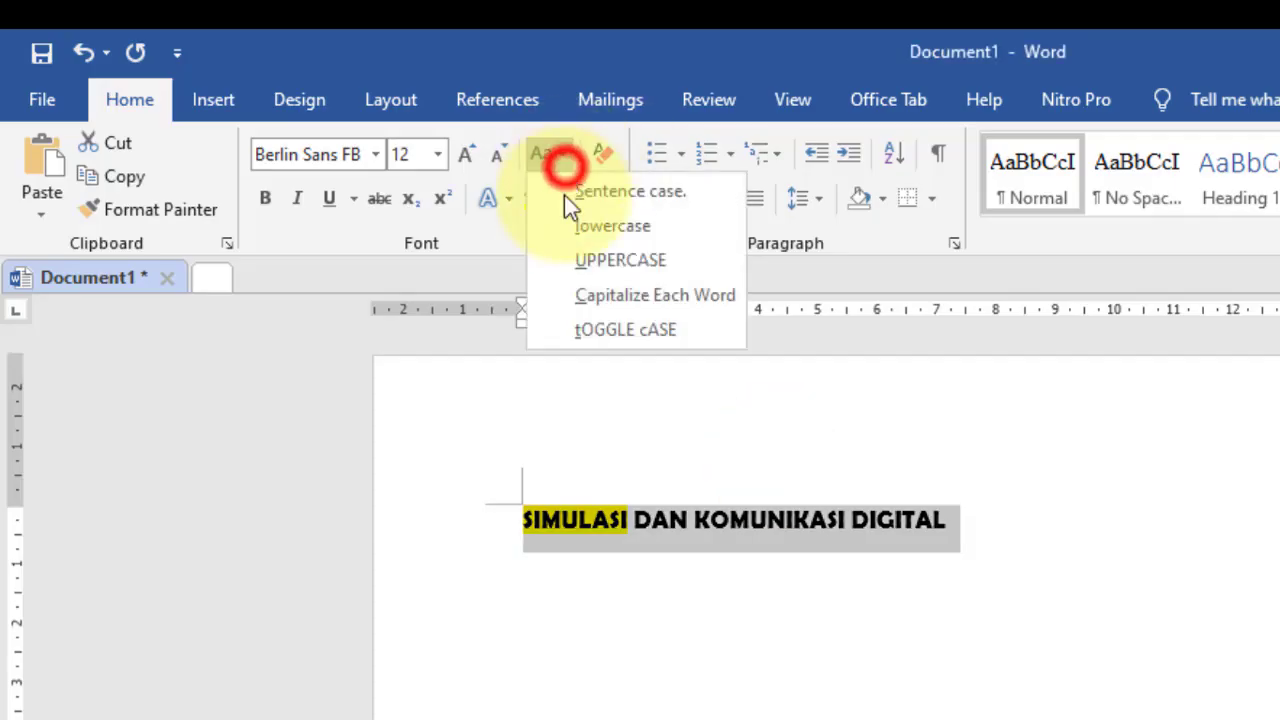
pyautogui.click(591, 304)
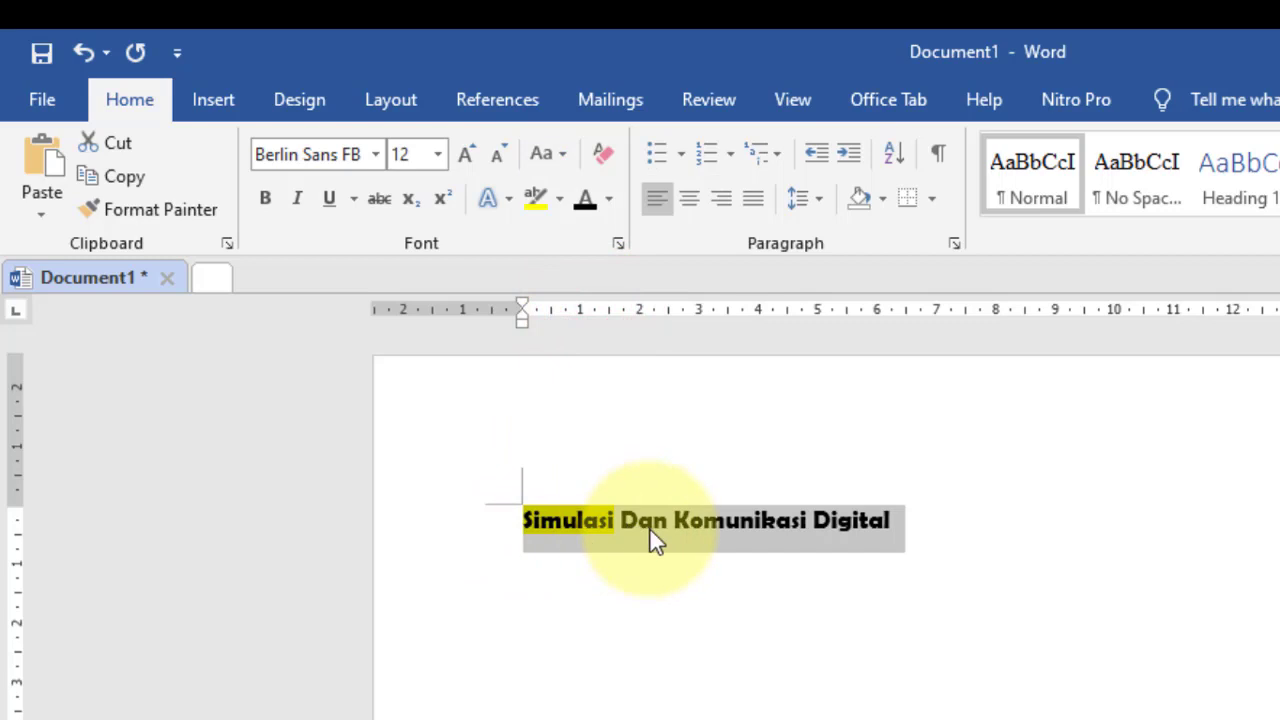
# Apply tOGGLE cASE to the selected line and review the Sentence case option.
pyautogui.click(558, 153)
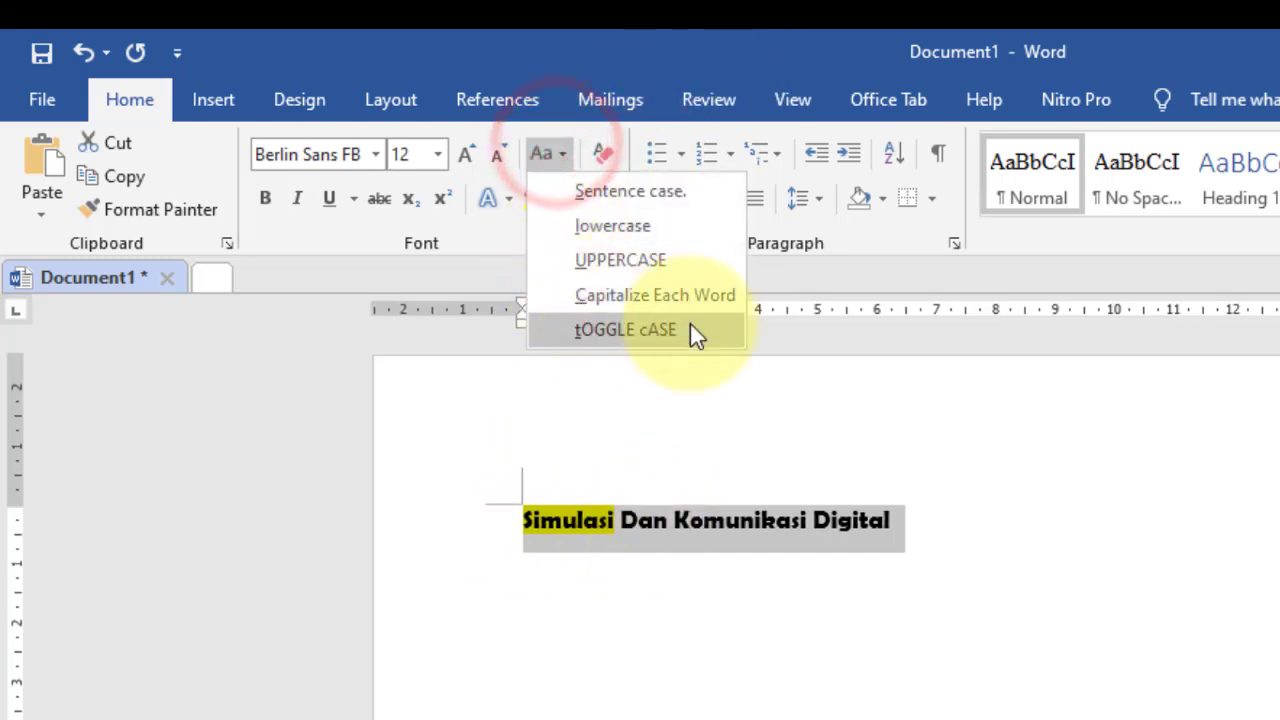
pyautogui.click(691, 322)
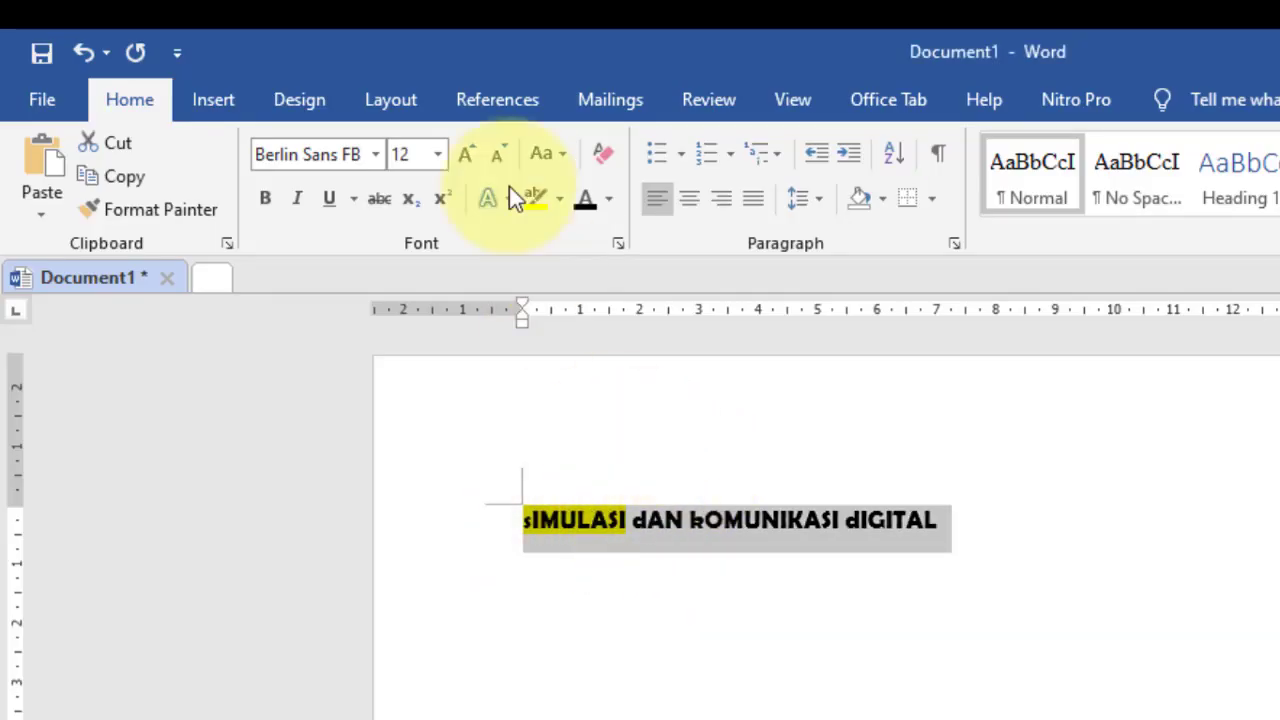
pyautogui.click(553, 157)
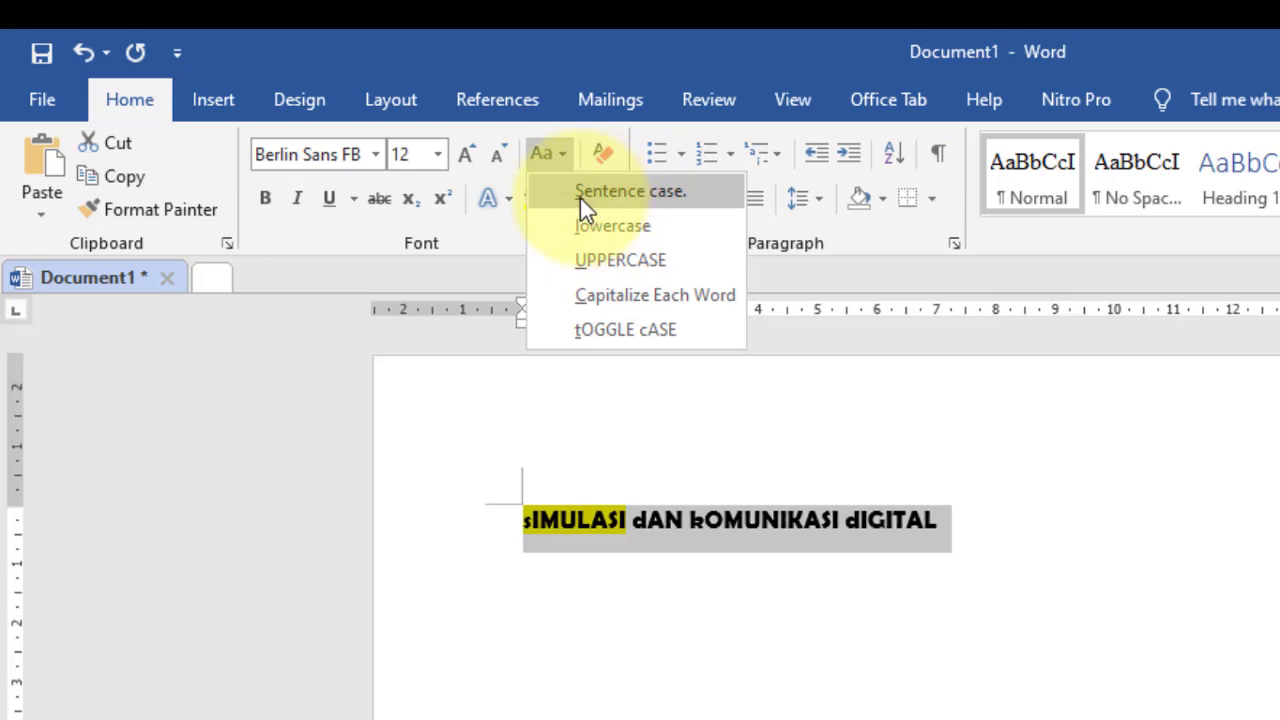
# Check the next commands in the PDF, add a line "cm2" below the heading in Word, and make its 2 superscript.
pyautogui.hotkey('alt', 'Tab')
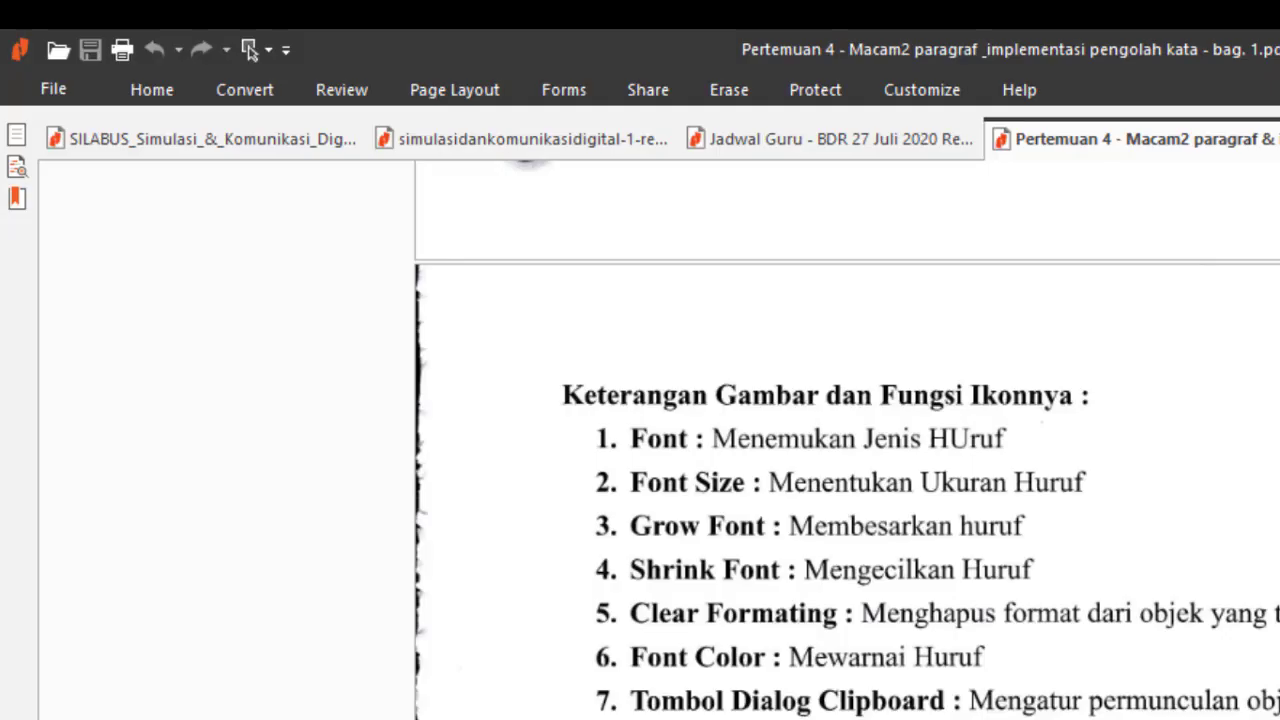
pyautogui.scroll(-2, 847, 440)
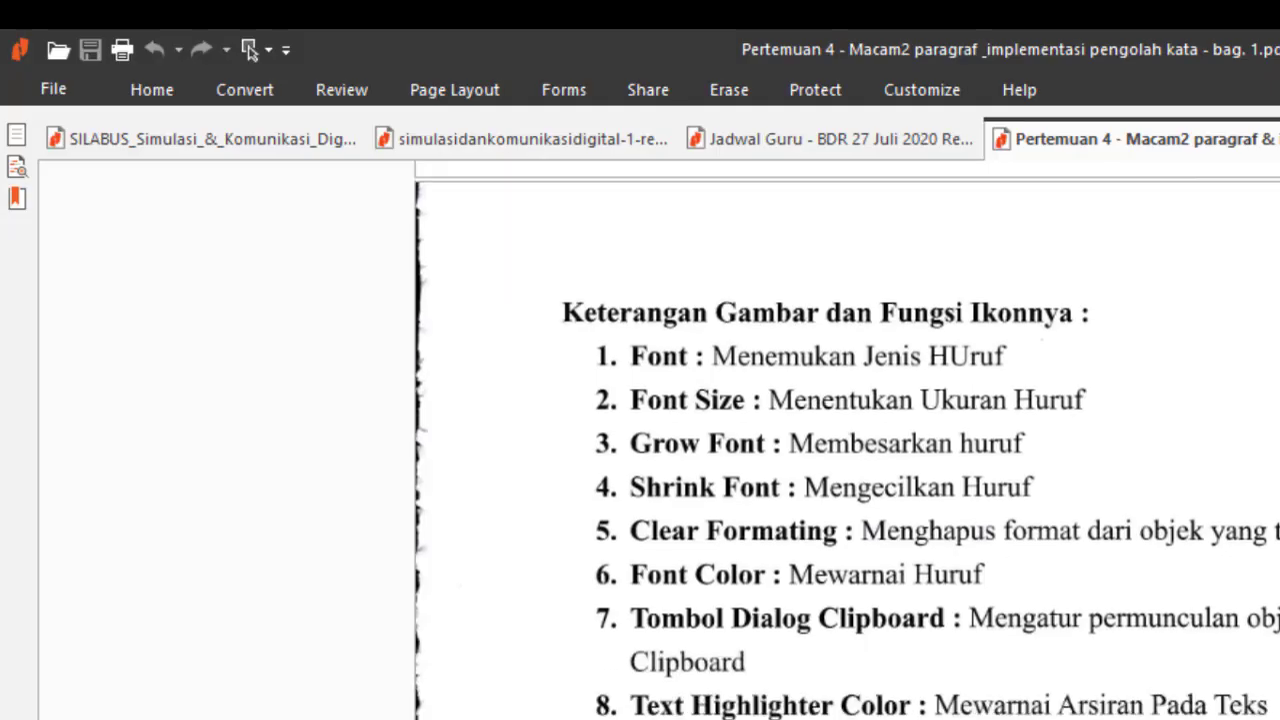
pyautogui.hotkey('alt', 'Tab')
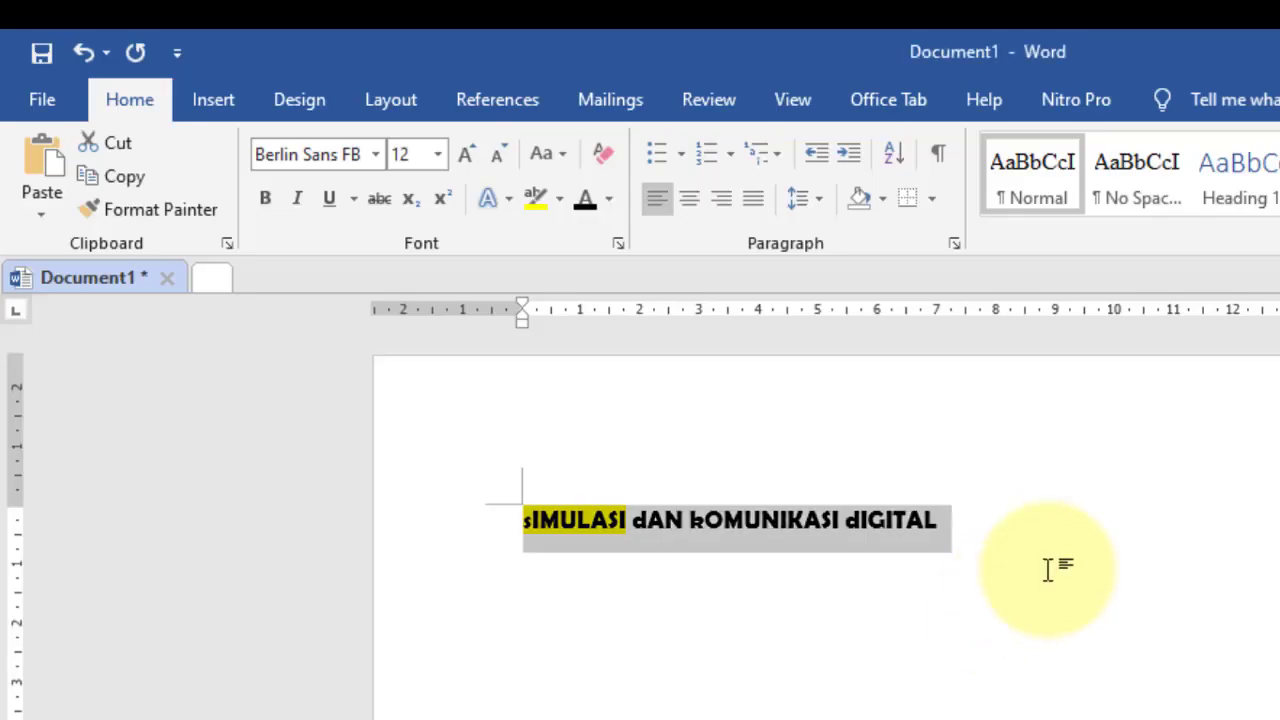
pyautogui.click(1046, 562)
pyautogui.press('Return')
pyautogui.write('cm')
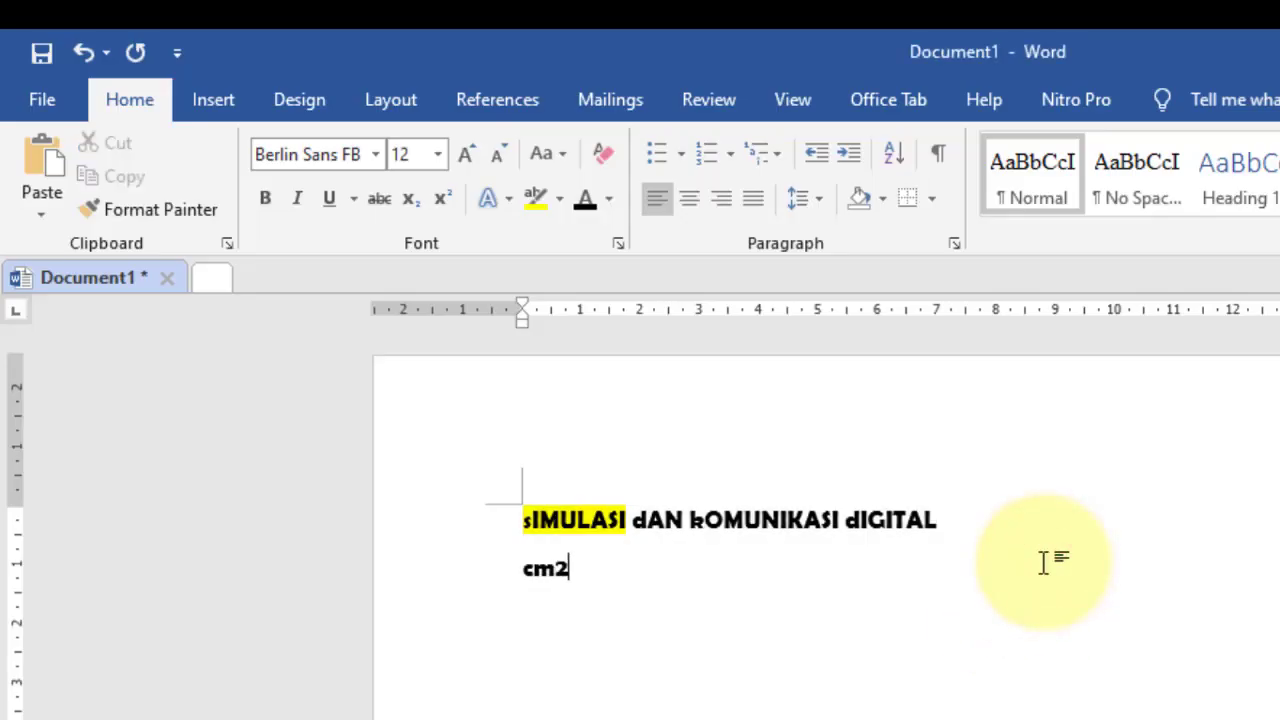
pyautogui.write('2')
pyautogui.hotkey('shift', 'Left')
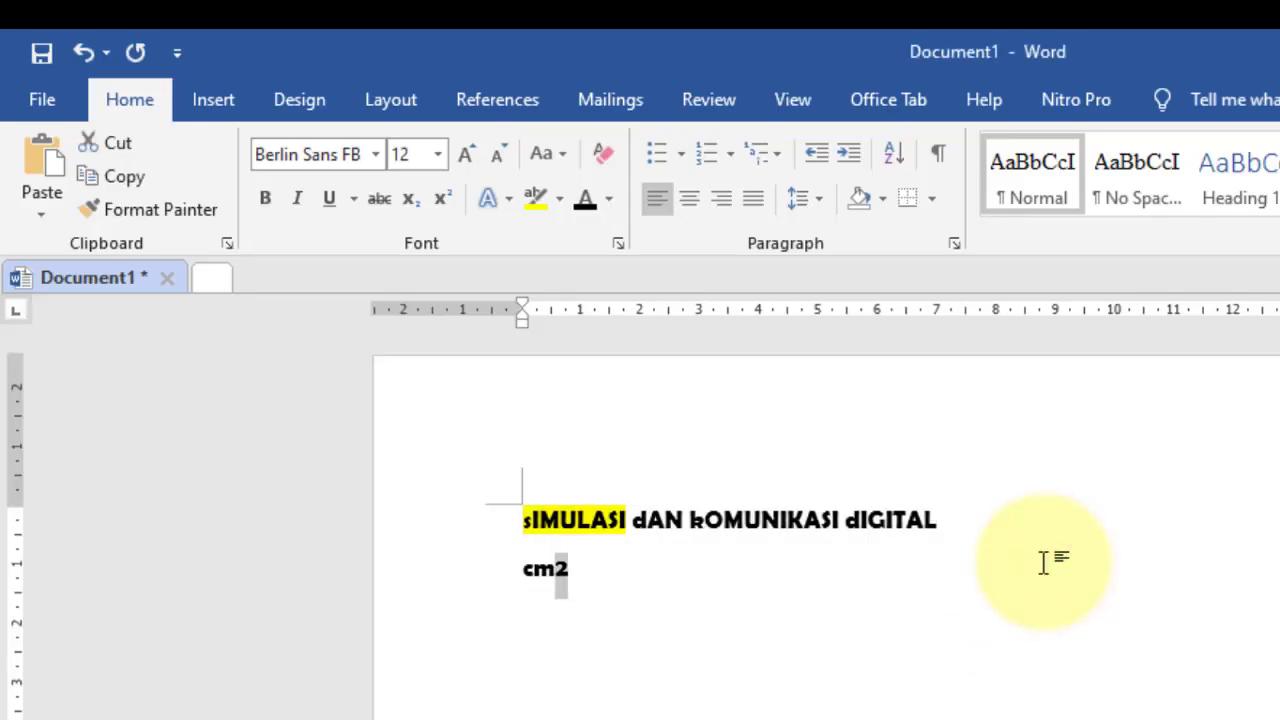
pyautogui.click(441, 212)
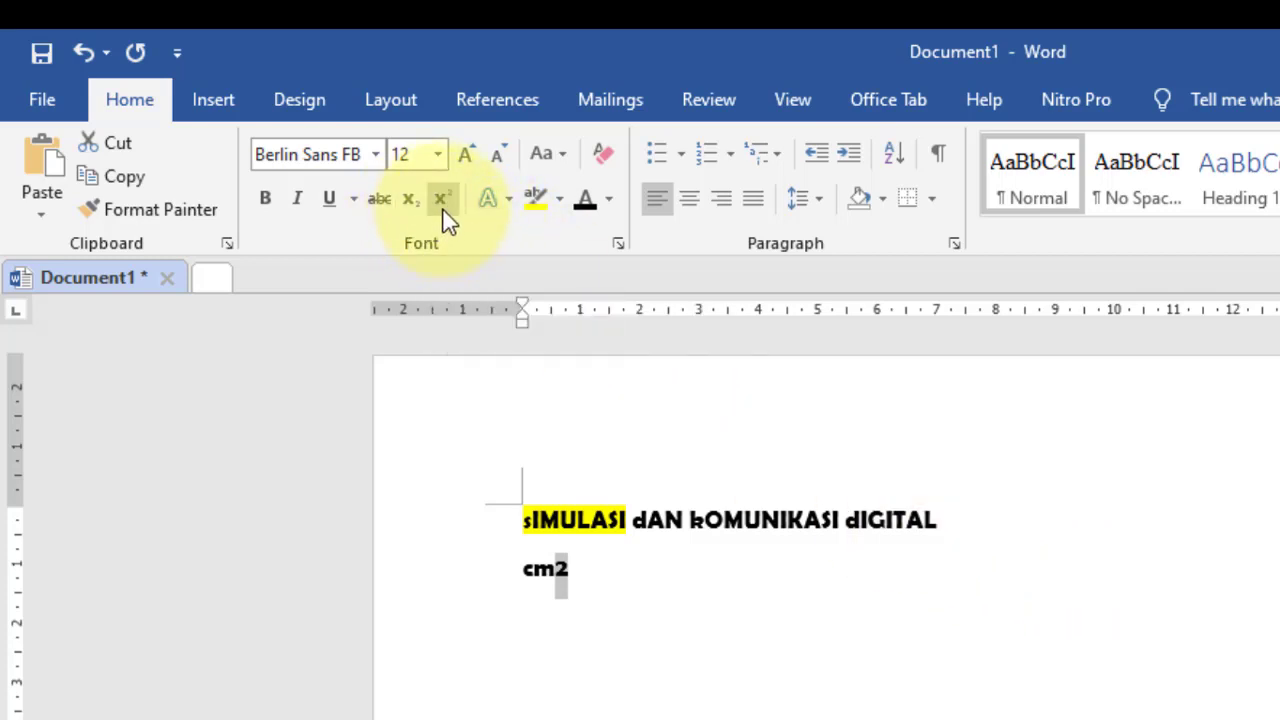
pyautogui.click(442, 207)
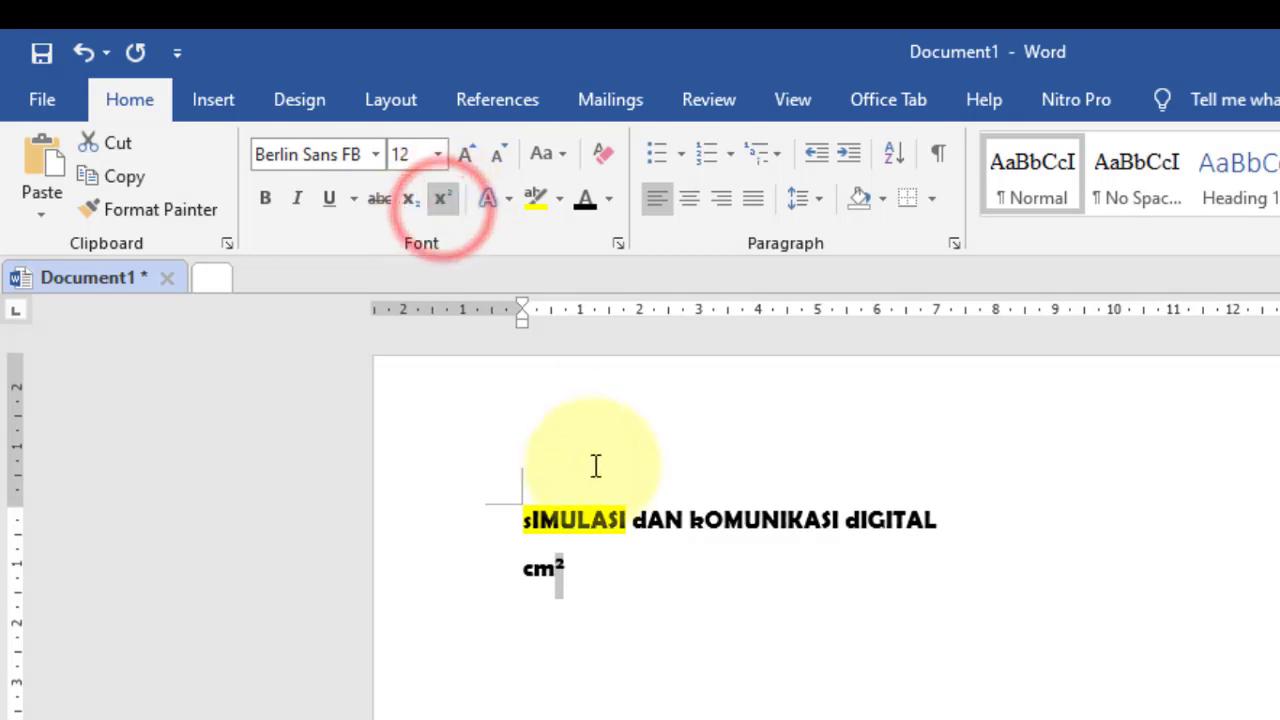
# Add a line "h2o" below the "cm2" line and make its 2 subscript.
pyautogui.click(616, 566)
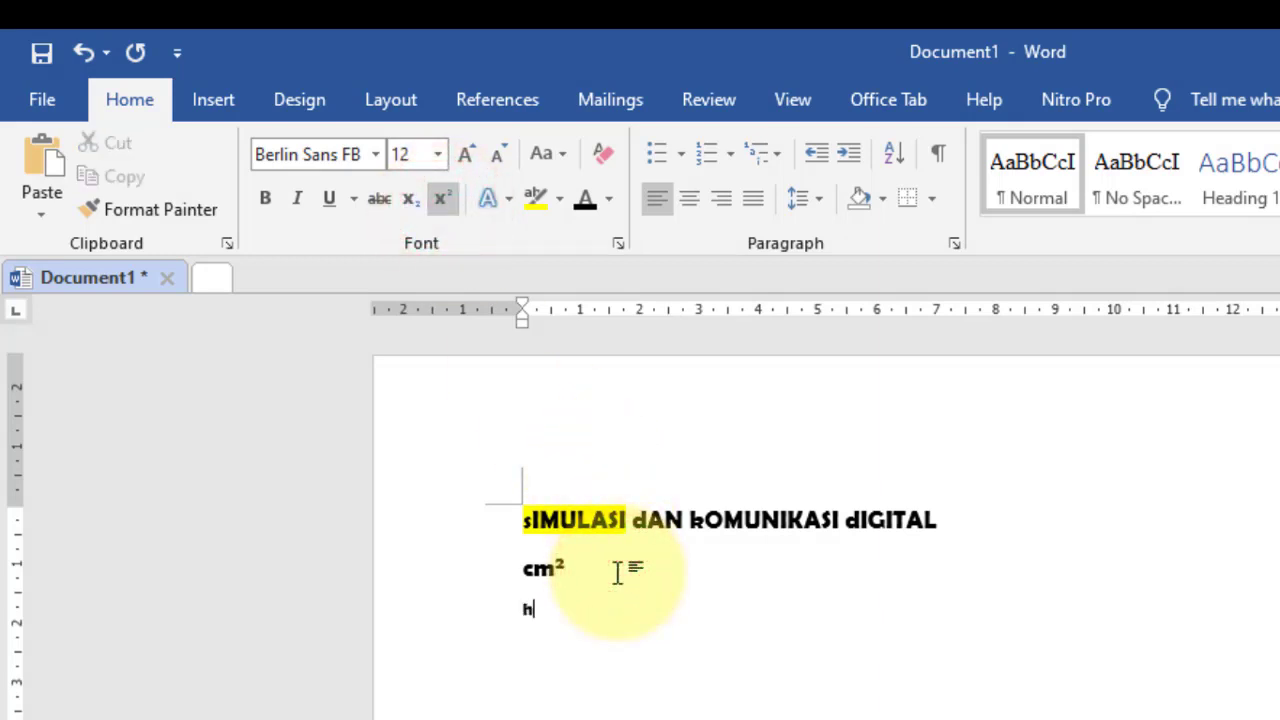
pyautogui.hotkey('ctrl', 'z')
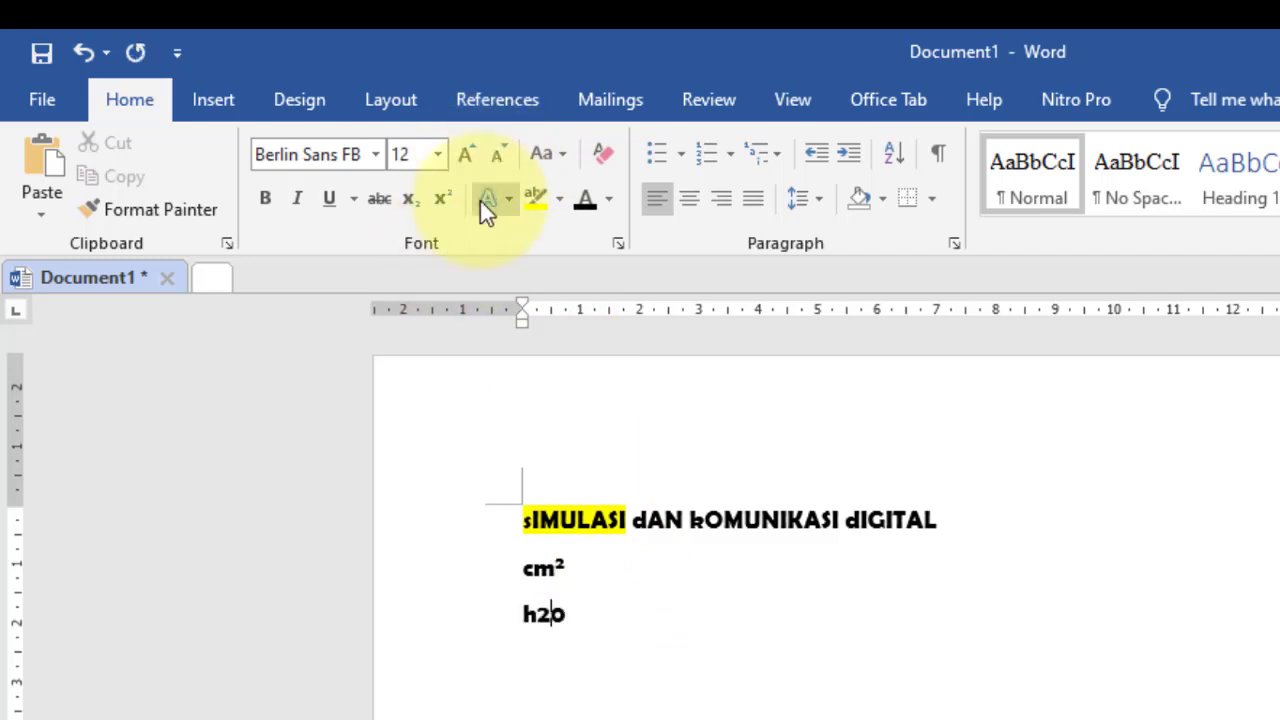
pyautogui.hotkey('shift', 'Left')
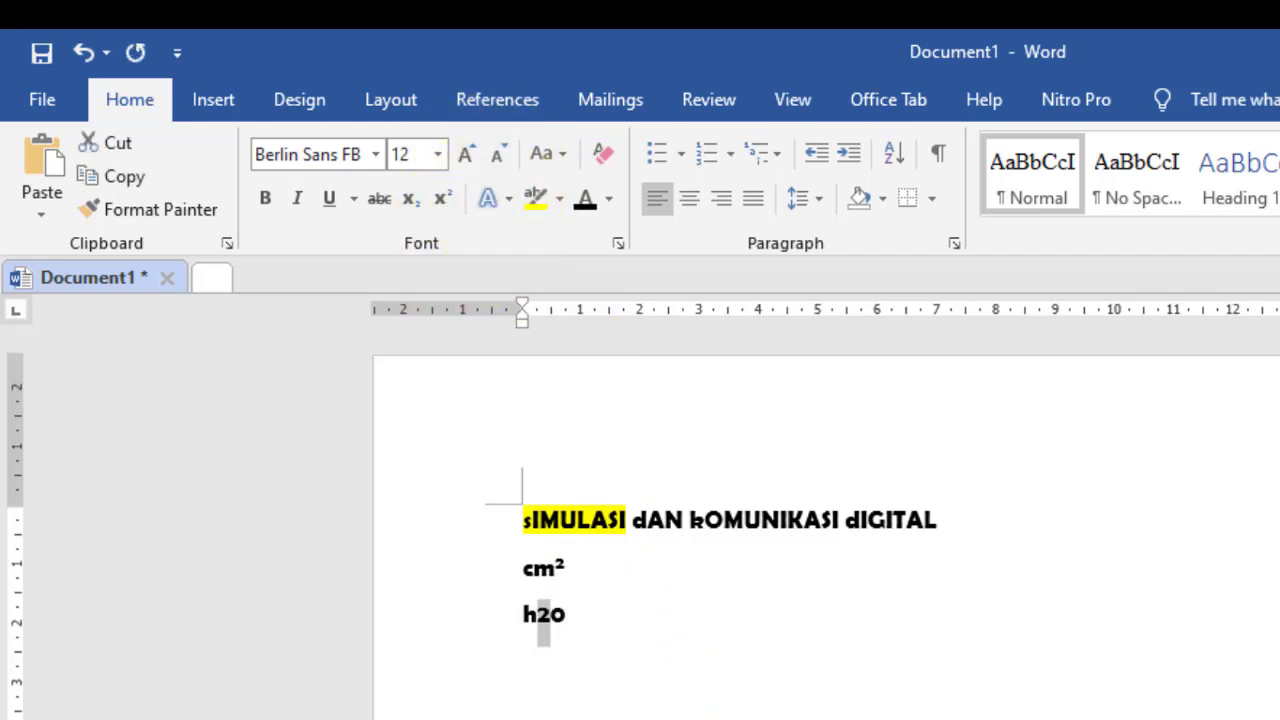
pyautogui.hotkey('alt', 'Tab')
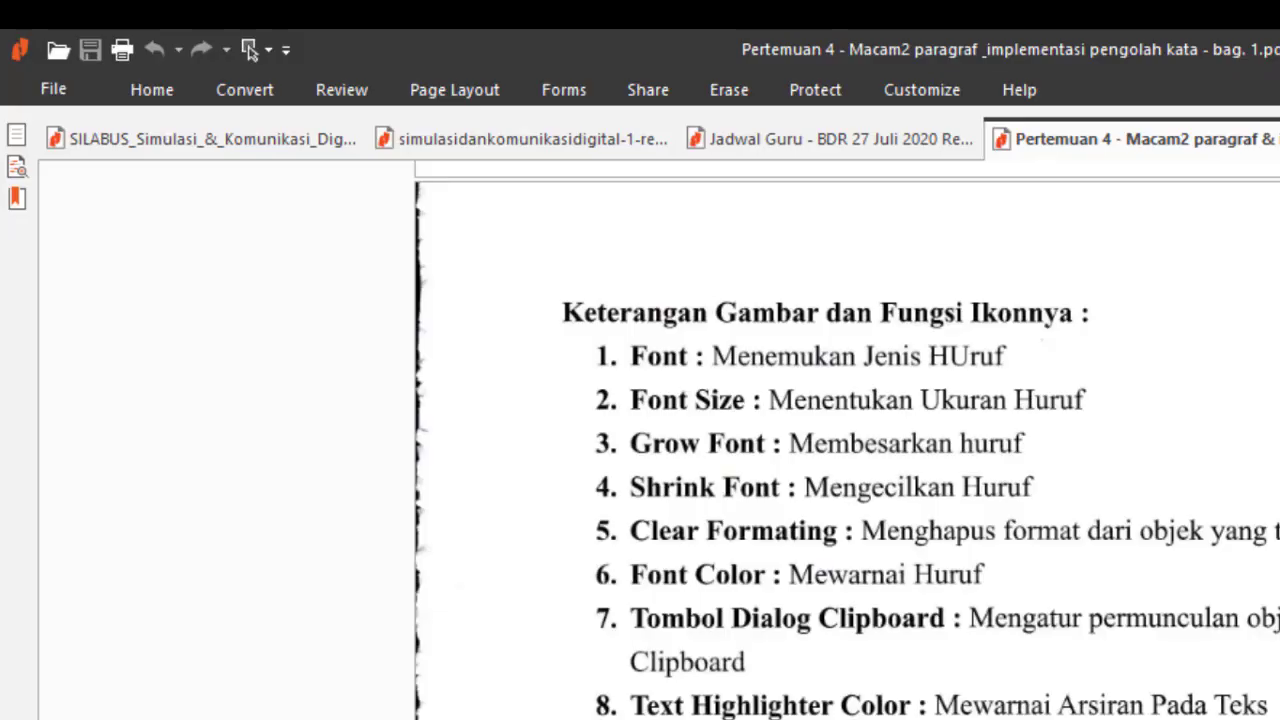
pyautogui.hotkey('alt', 'Tab')
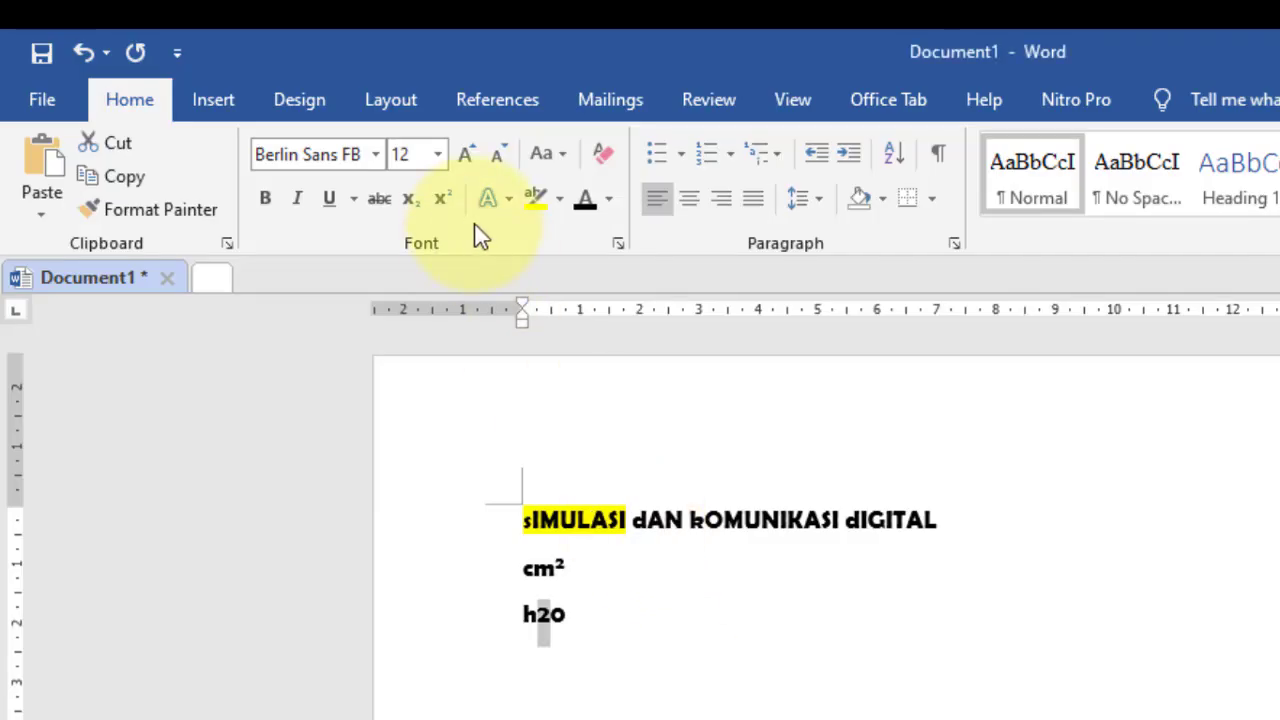
pyautogui.click(409, 203)
pyautogui.click(624, 670)
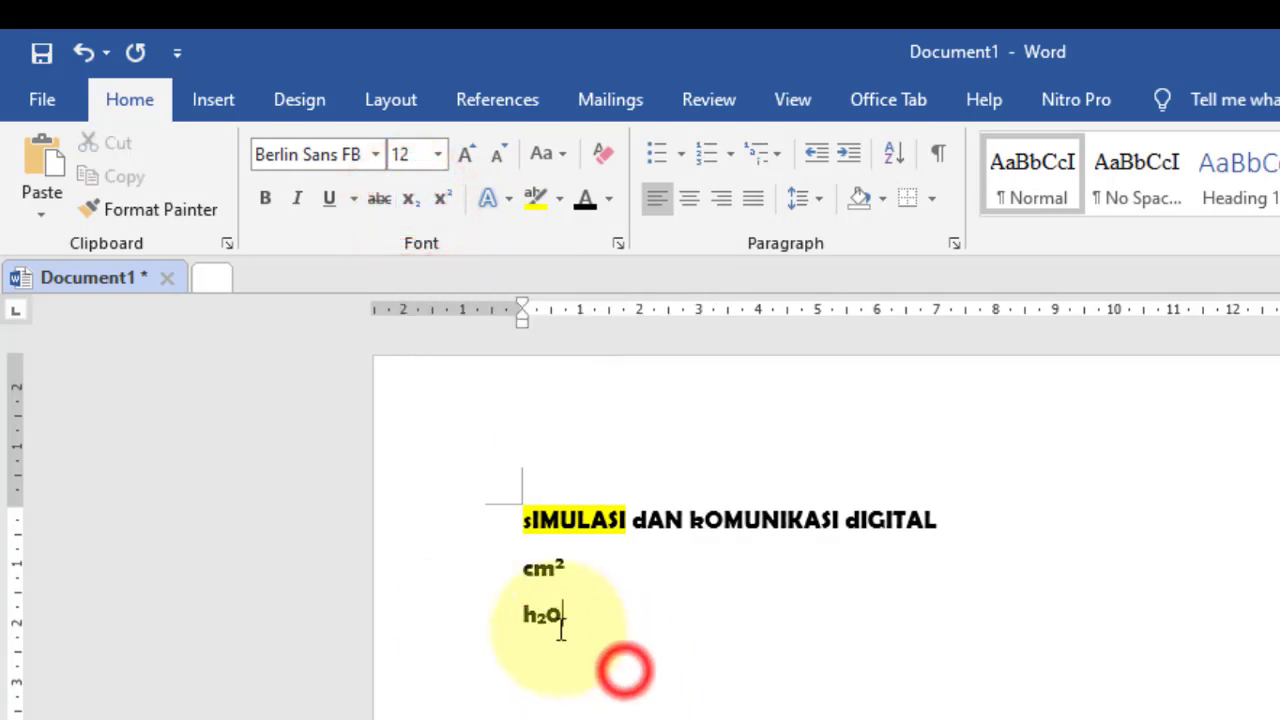
pyautogui.hotkey('ctrl', '=')
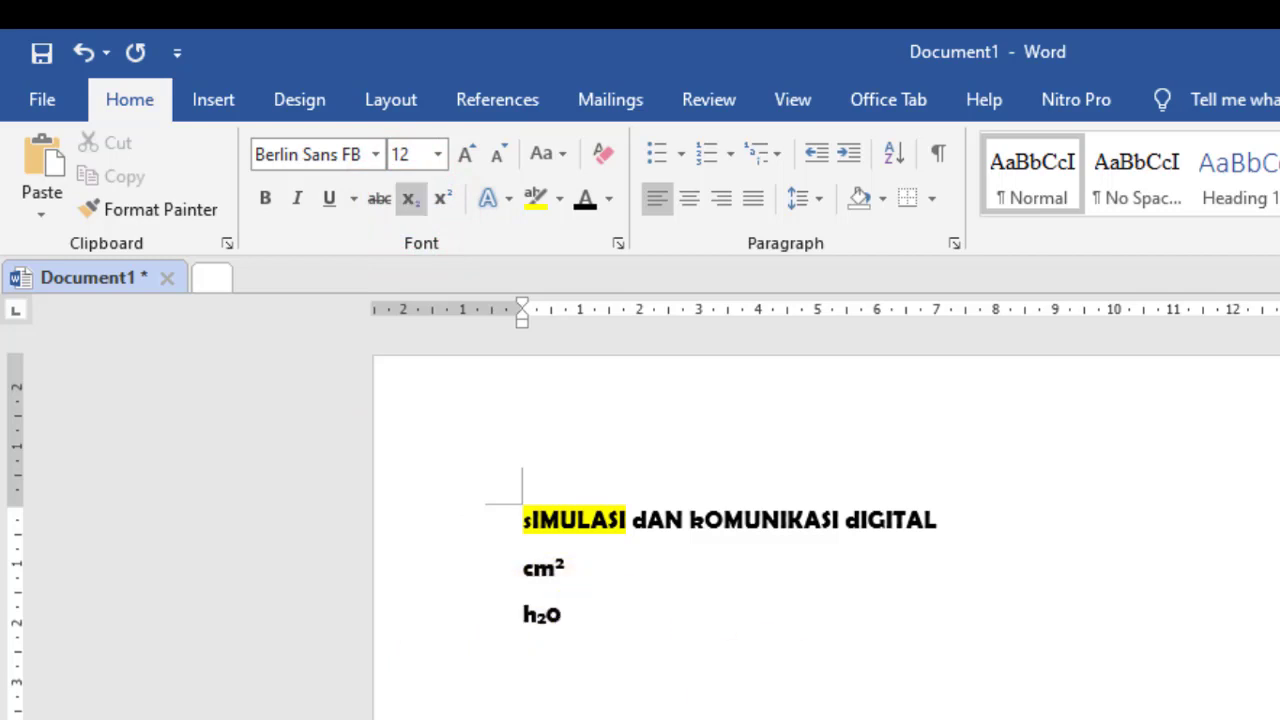
pyautogui.scroll(3, 640, 520)
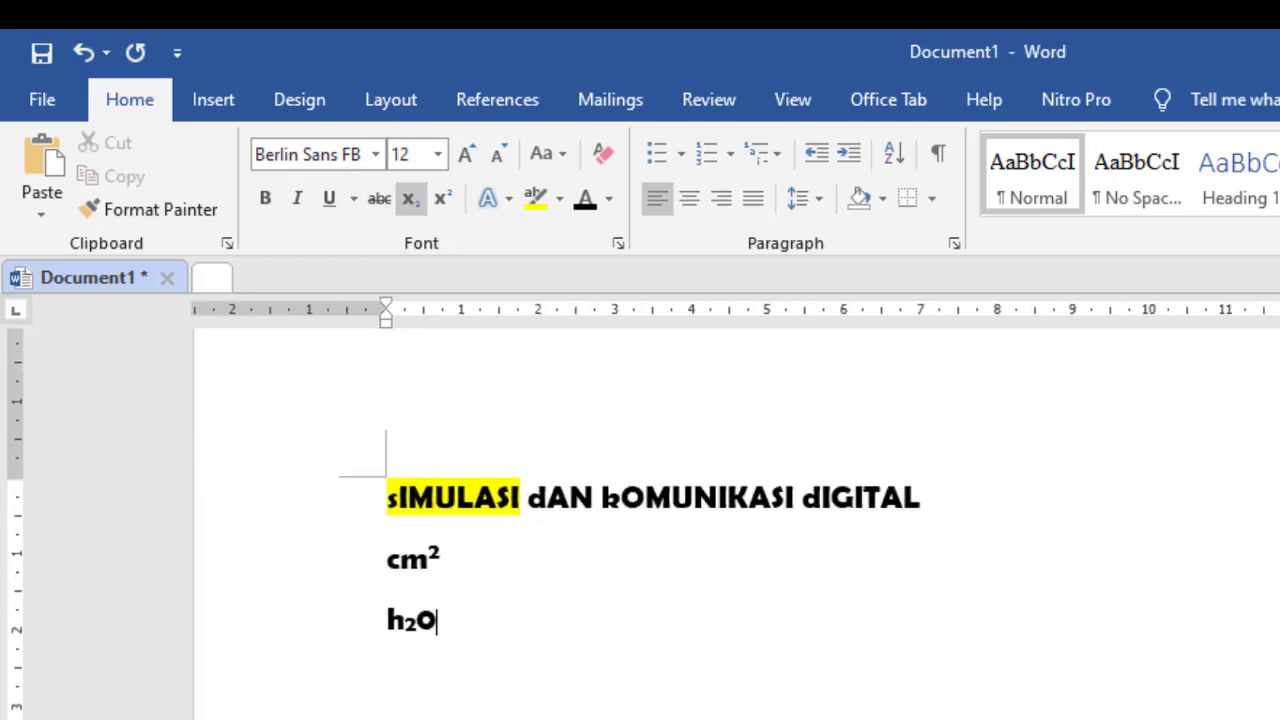
pyautogui.scroll(2, 640, 520)
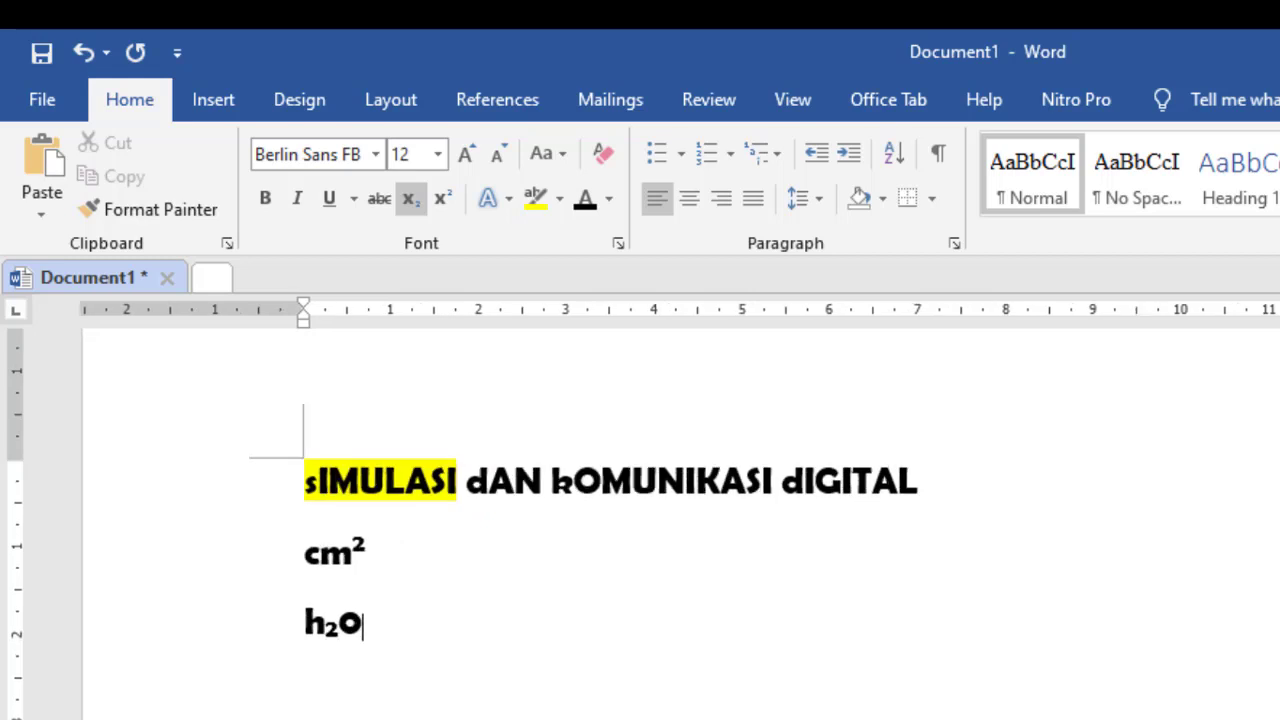
# Check the next command in the PDF, add a line "hallo" below "h2o" in Word and apply strikethrough to it.
pyautogui.hotkey('alt', 'Tab')
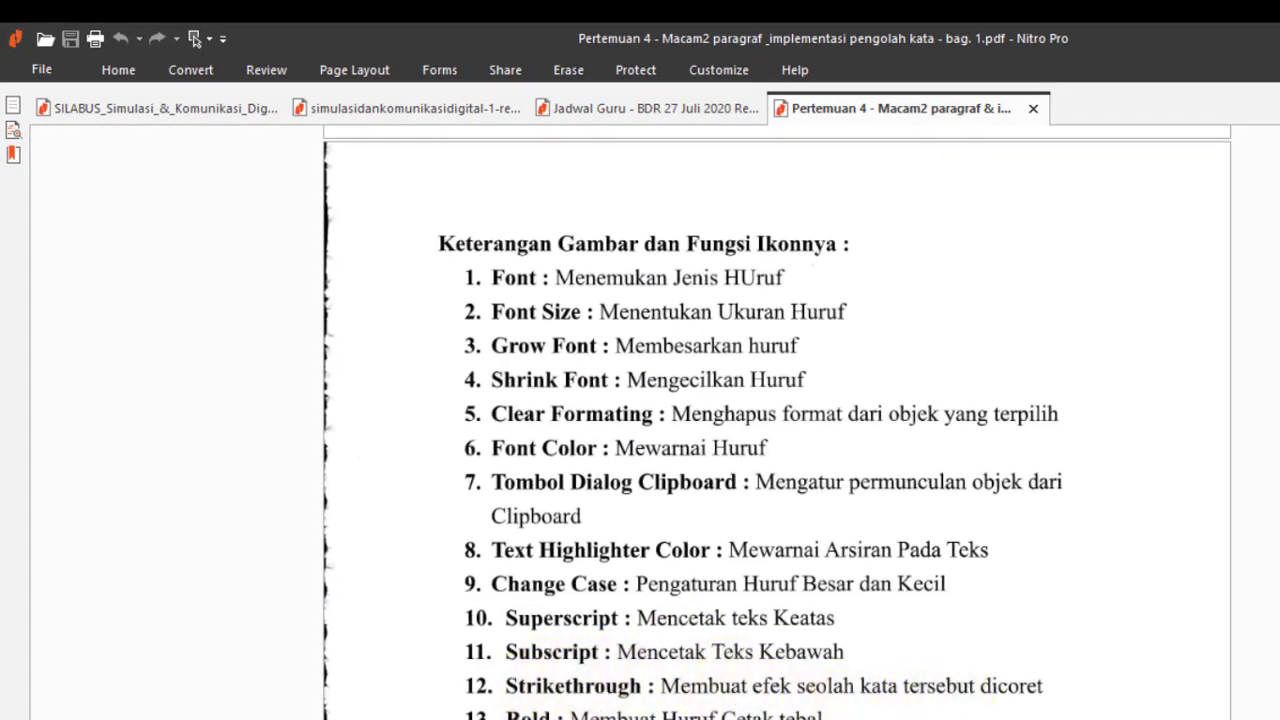
pyautogui.hotkey('alt', 'Tab')
pyautogui.click(448, 530)
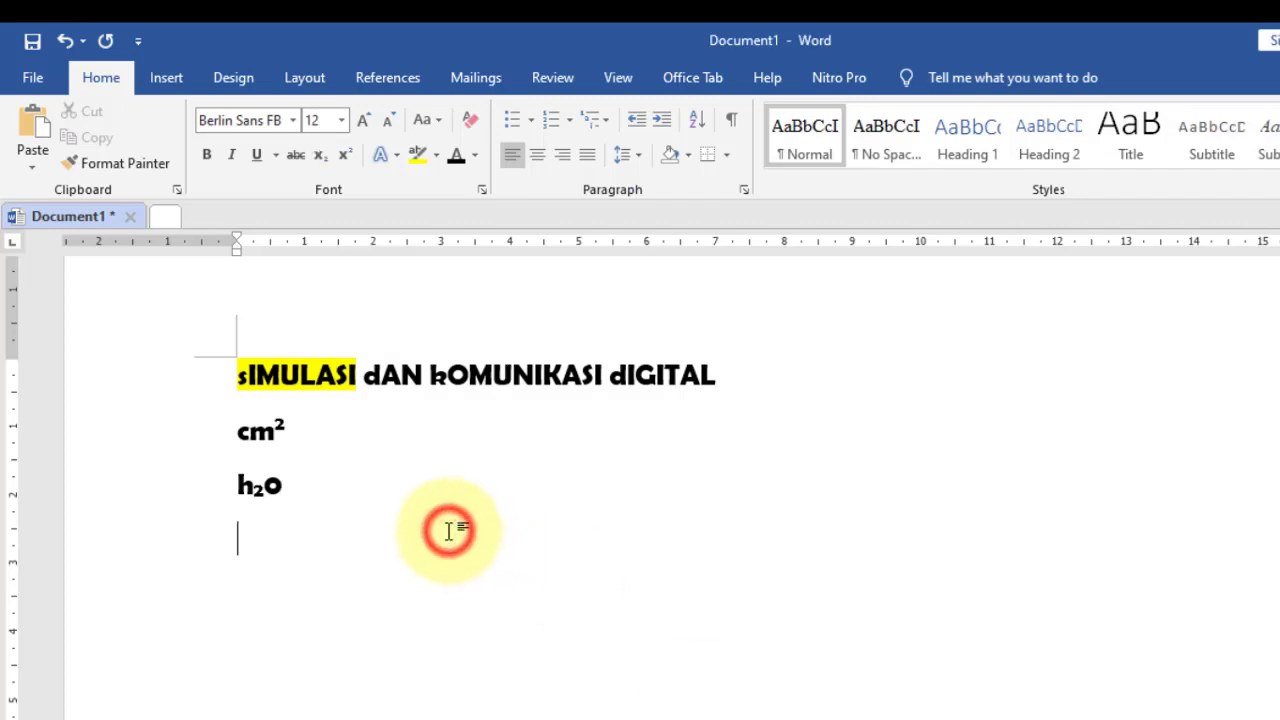
pyautogui.write('hallo')
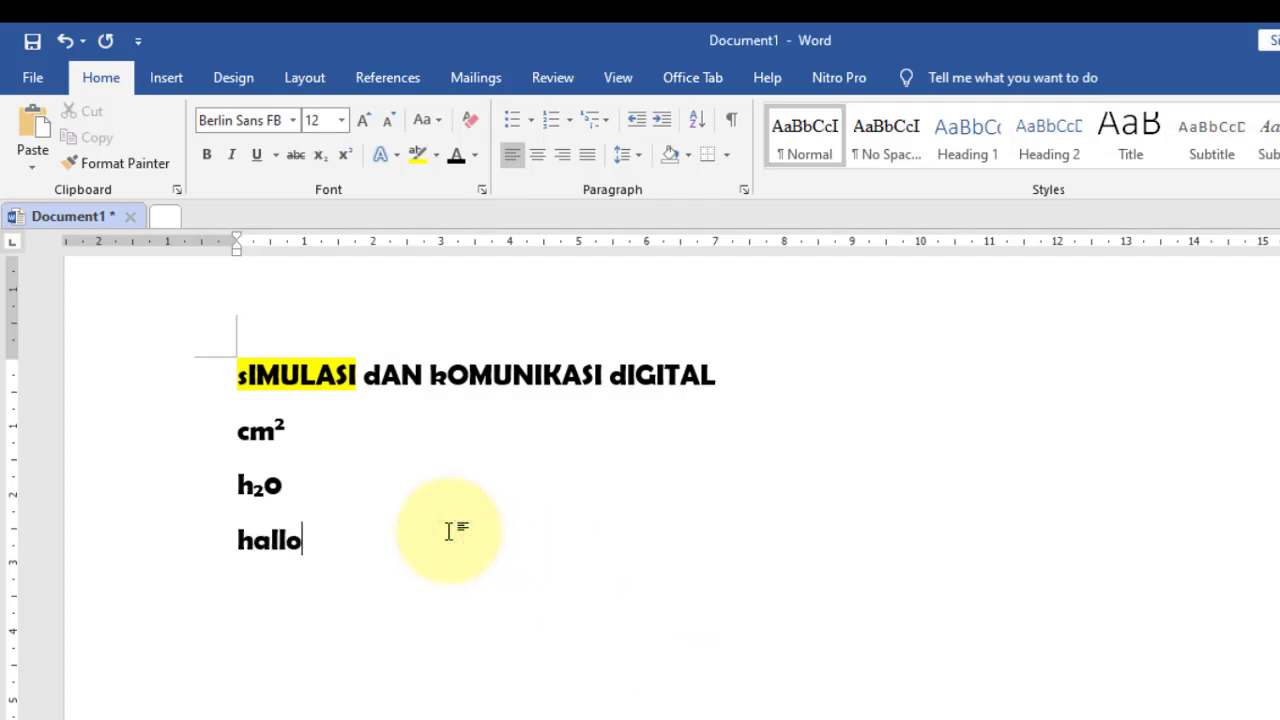
pyautogui.tripleClick(448, 530)
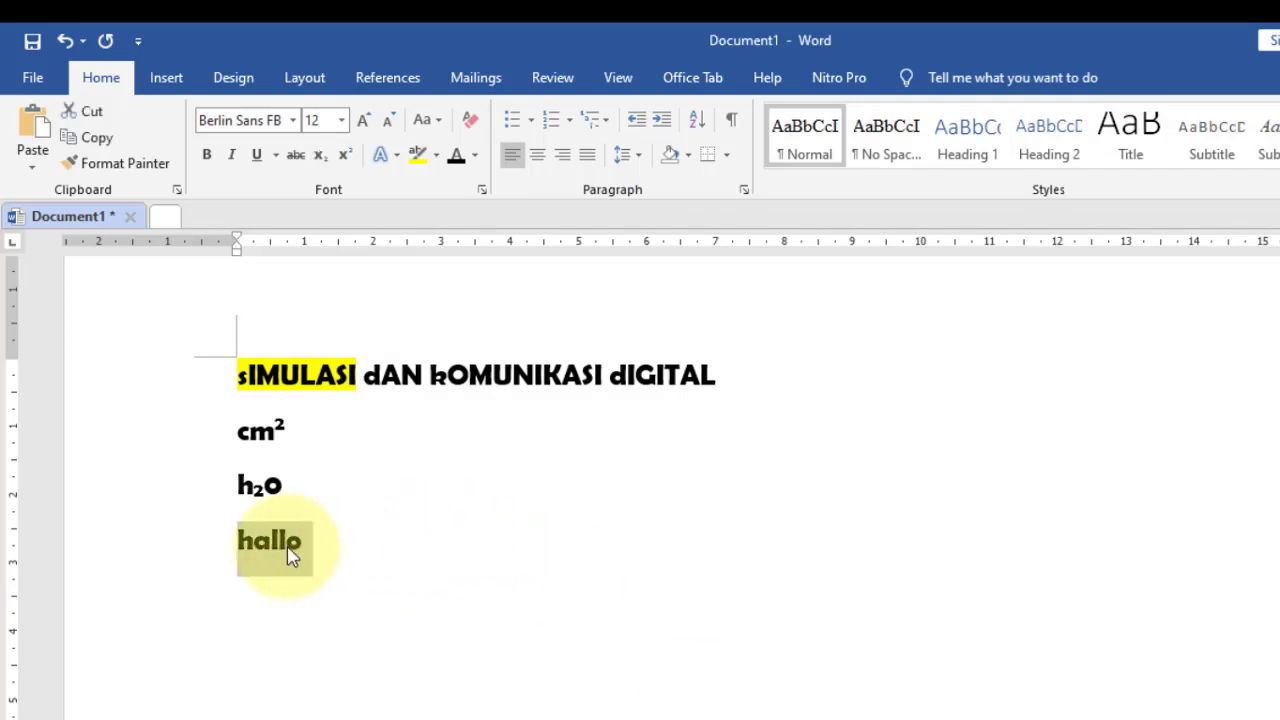
pyautogui.click(295, 162)
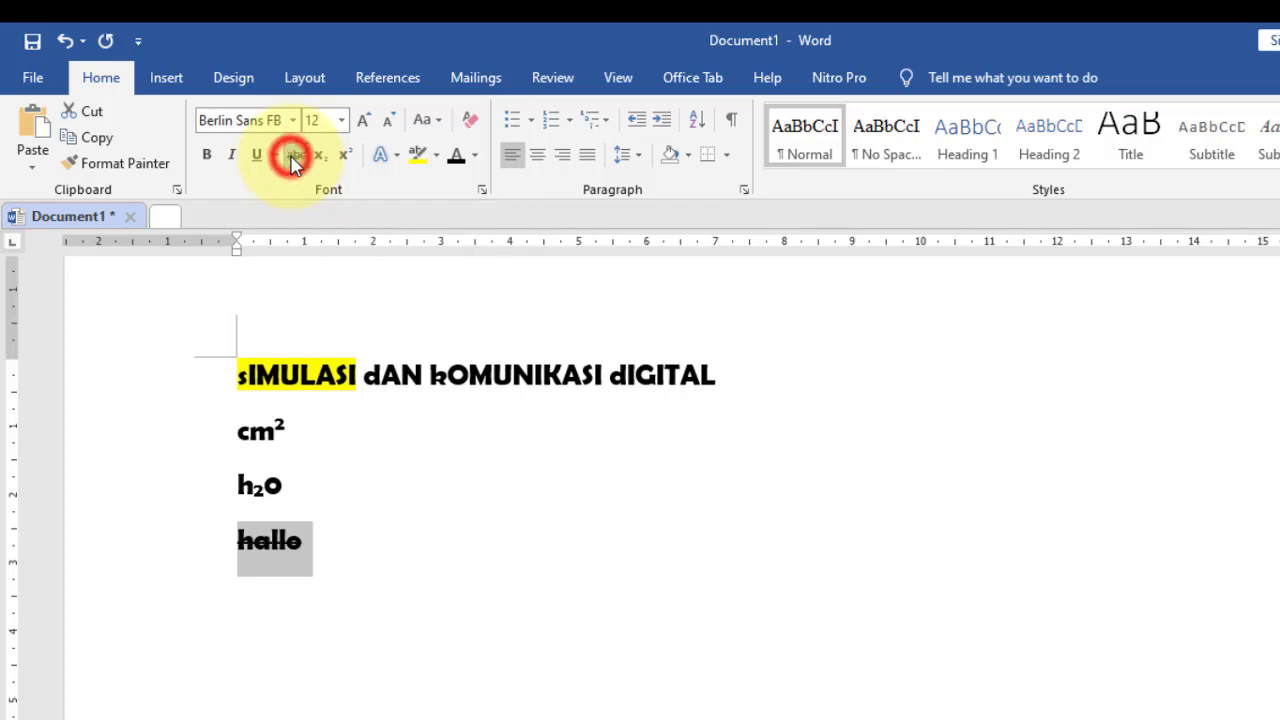
pyautogui.click(338, 655)
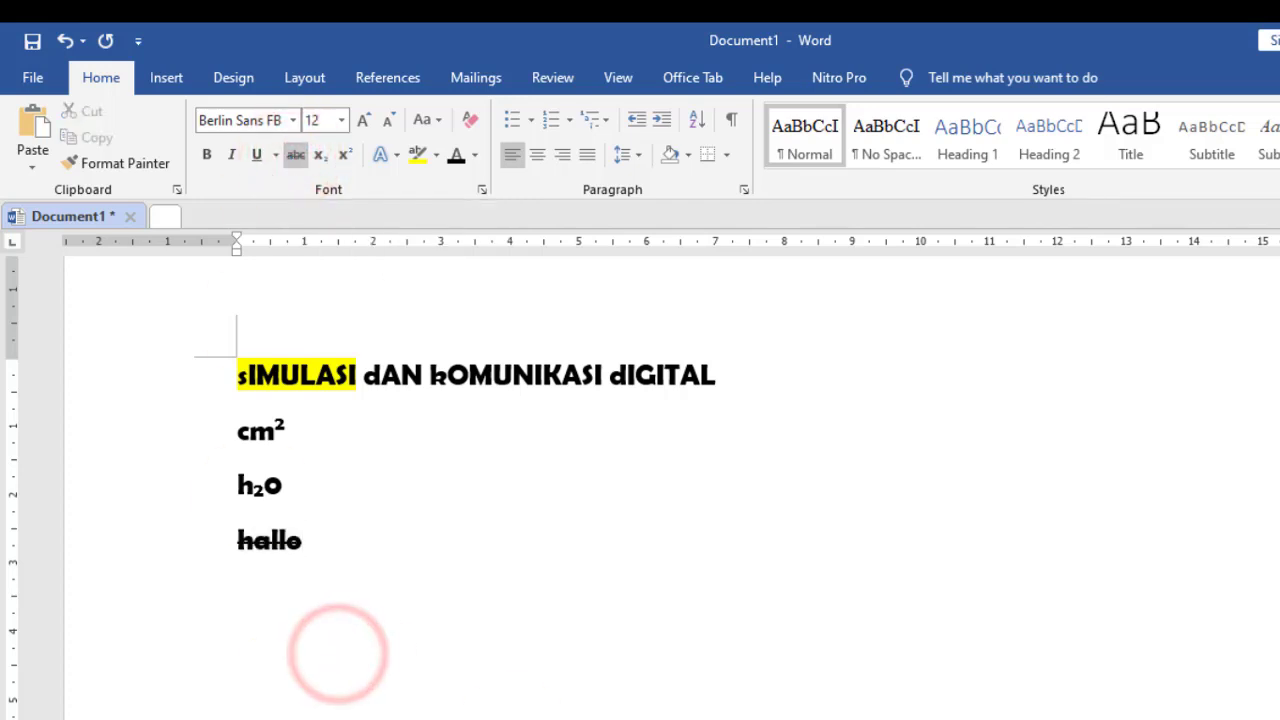
# Check the following commands in the PDF and add a line "selamat pagi" in Times New Roman below "hallo" in Word.
pyautogui.click(565, 719)
pyautogui.scroll(-1, 776, 422)
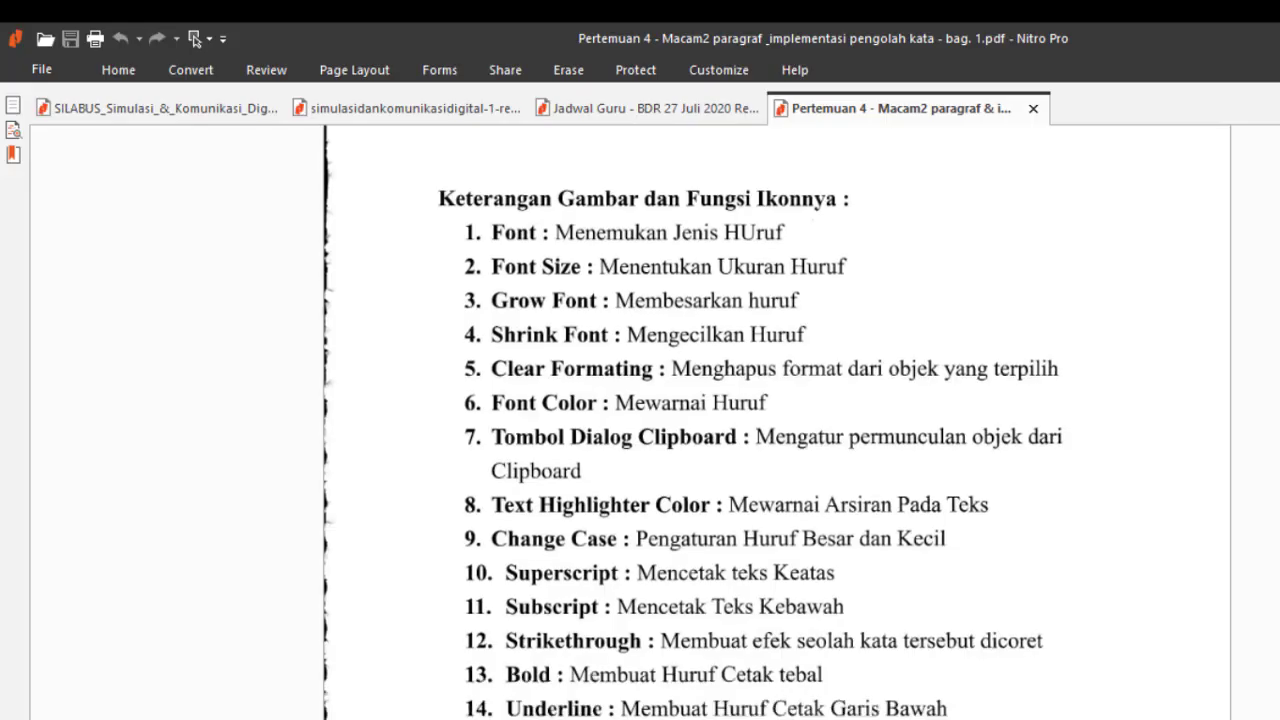
pyautogui.click(540, 719)
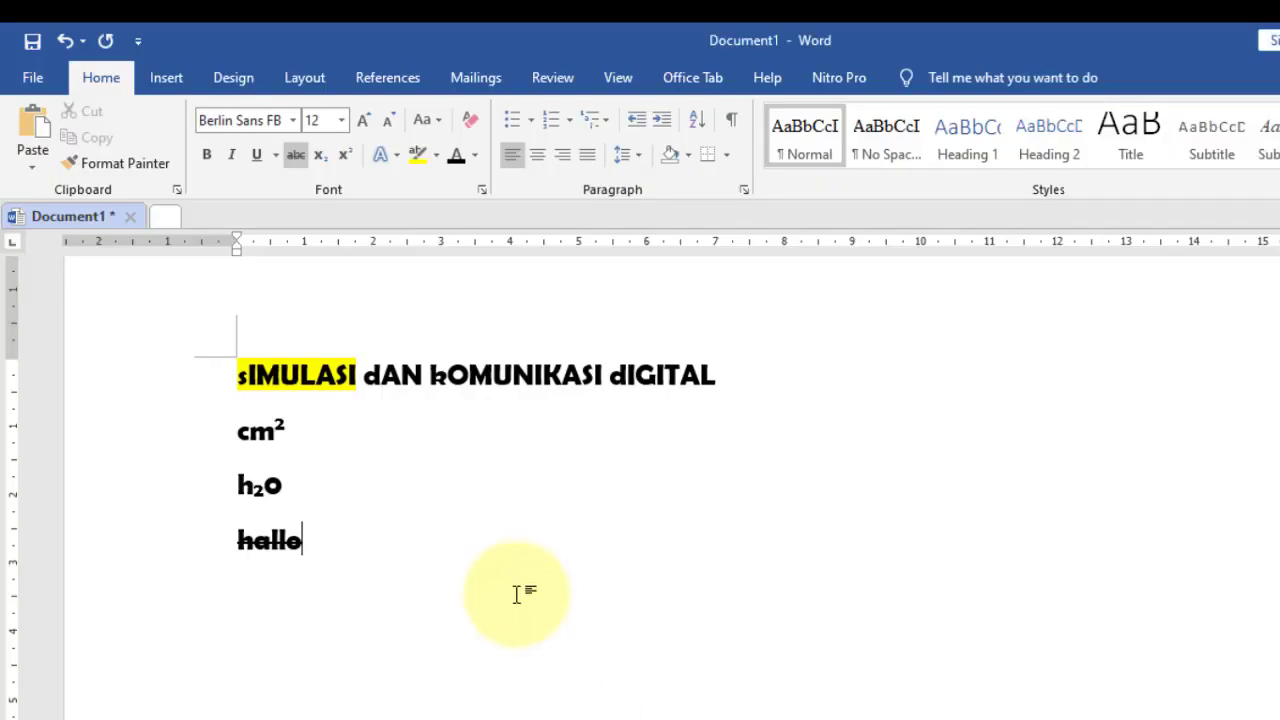
pyautogui.click(513, 592)
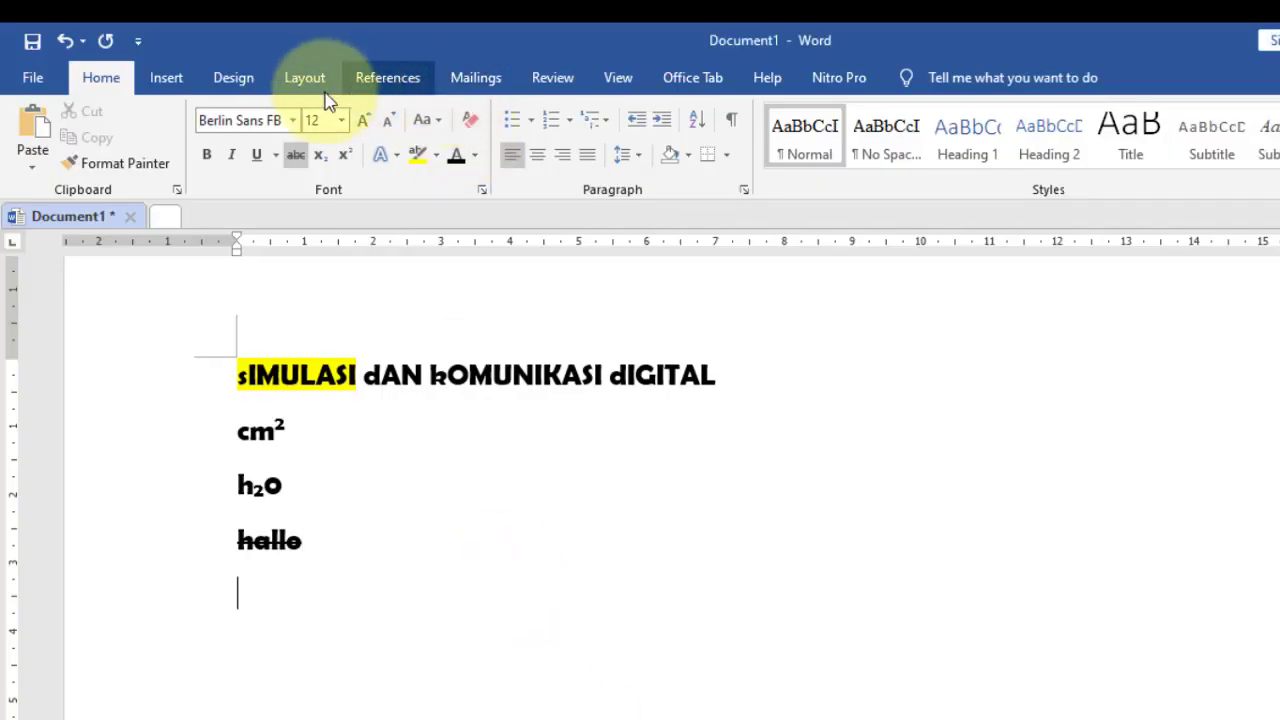
pyautogui.click(297, 119)
pyautogui.click(318, 281)
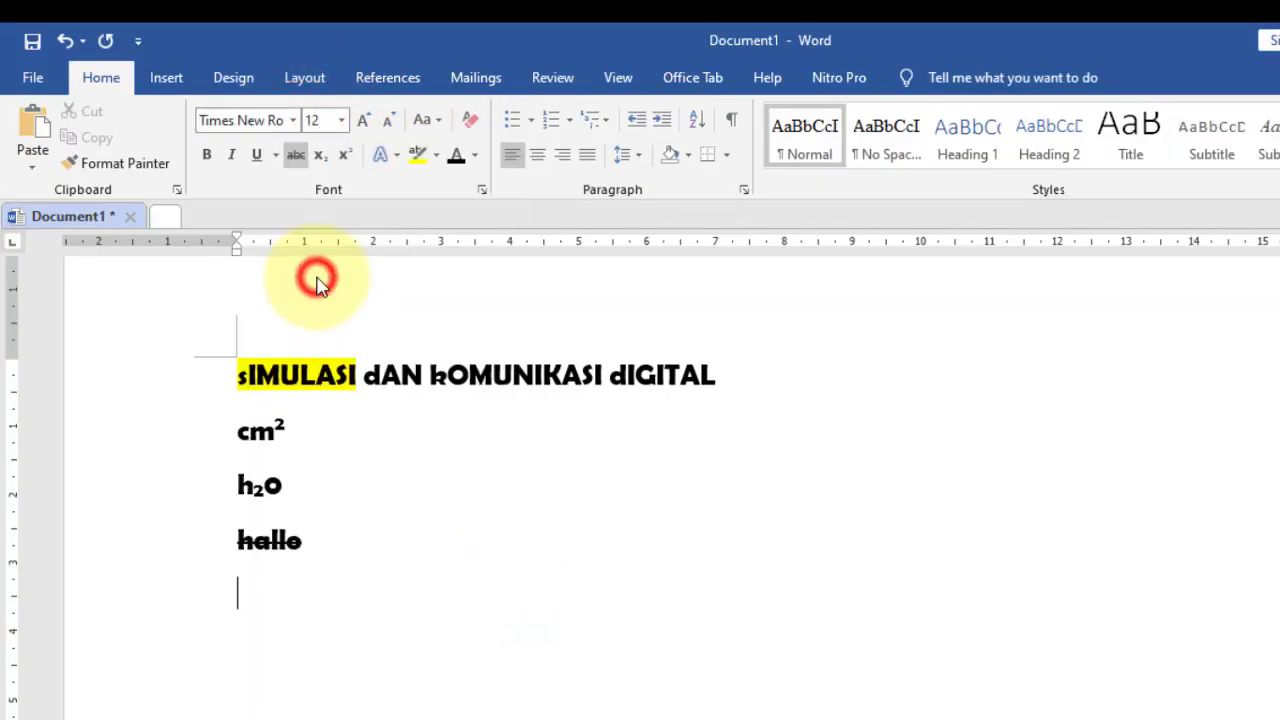
pyautogui.write('selamat pagi')
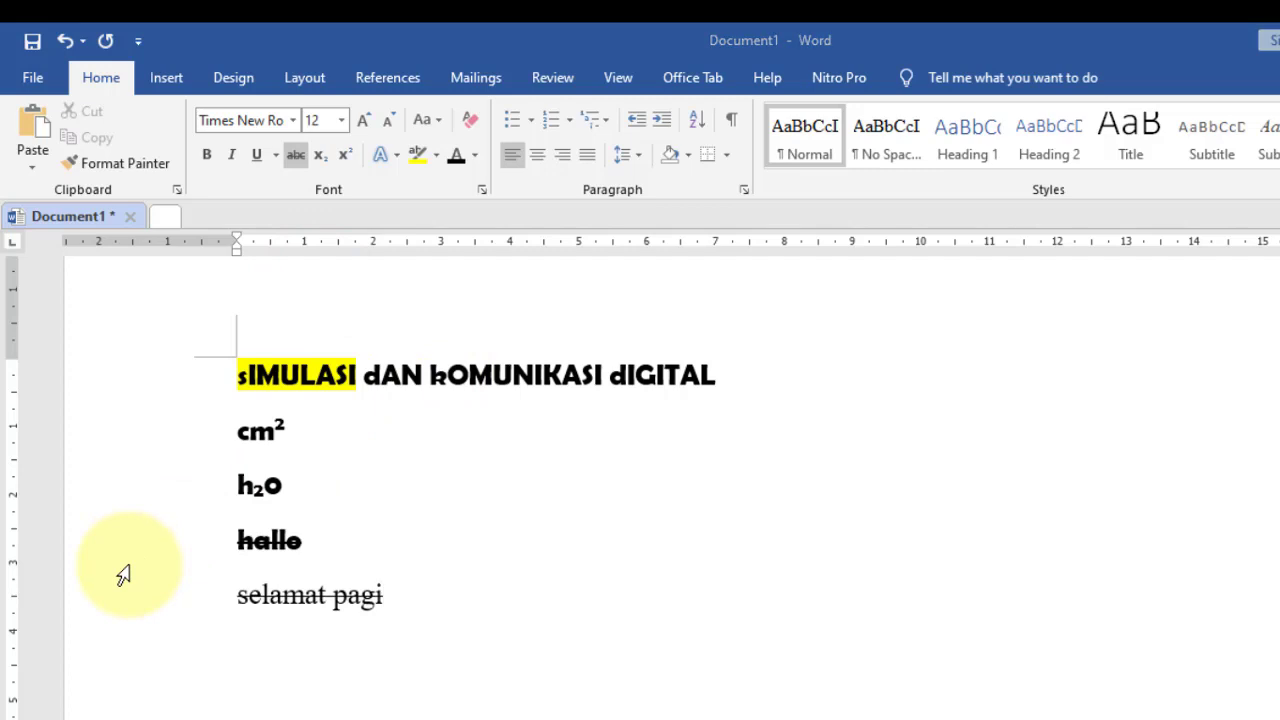
# Select the "selamat pagi" line and remove its strikethrough.
pyautogui.click(125, 617)
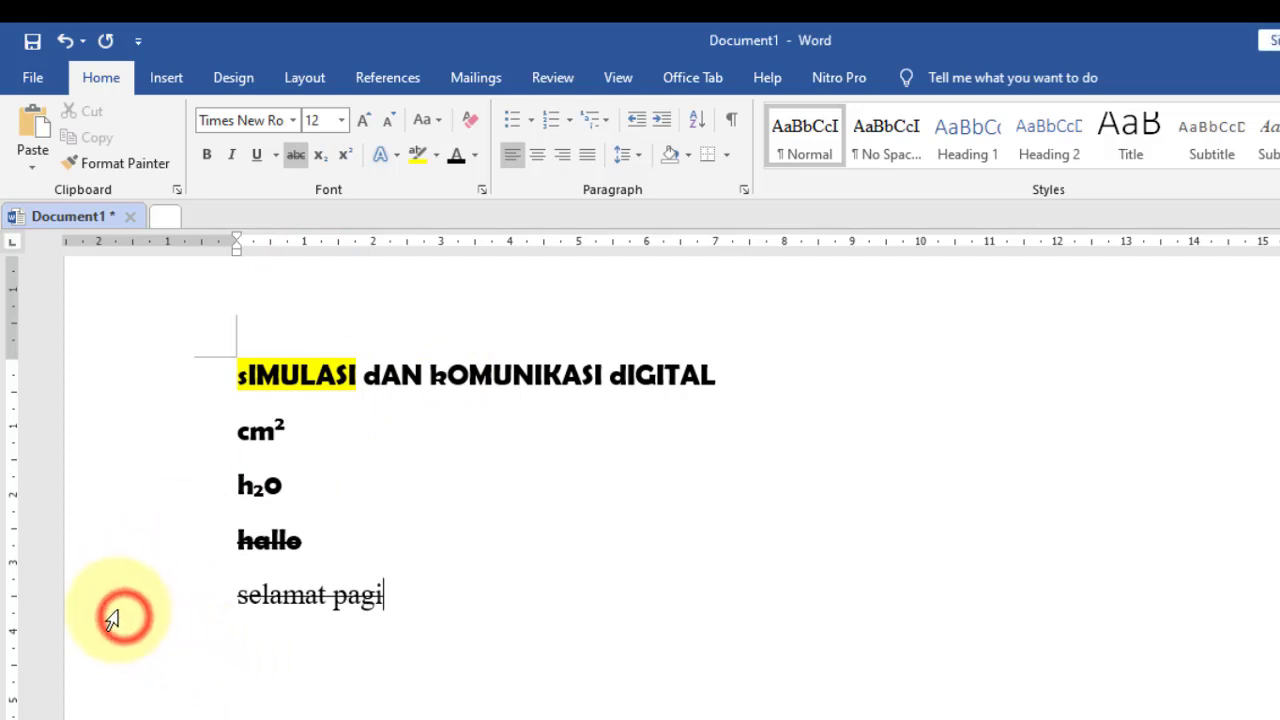
pyautogui.click(125, 617)
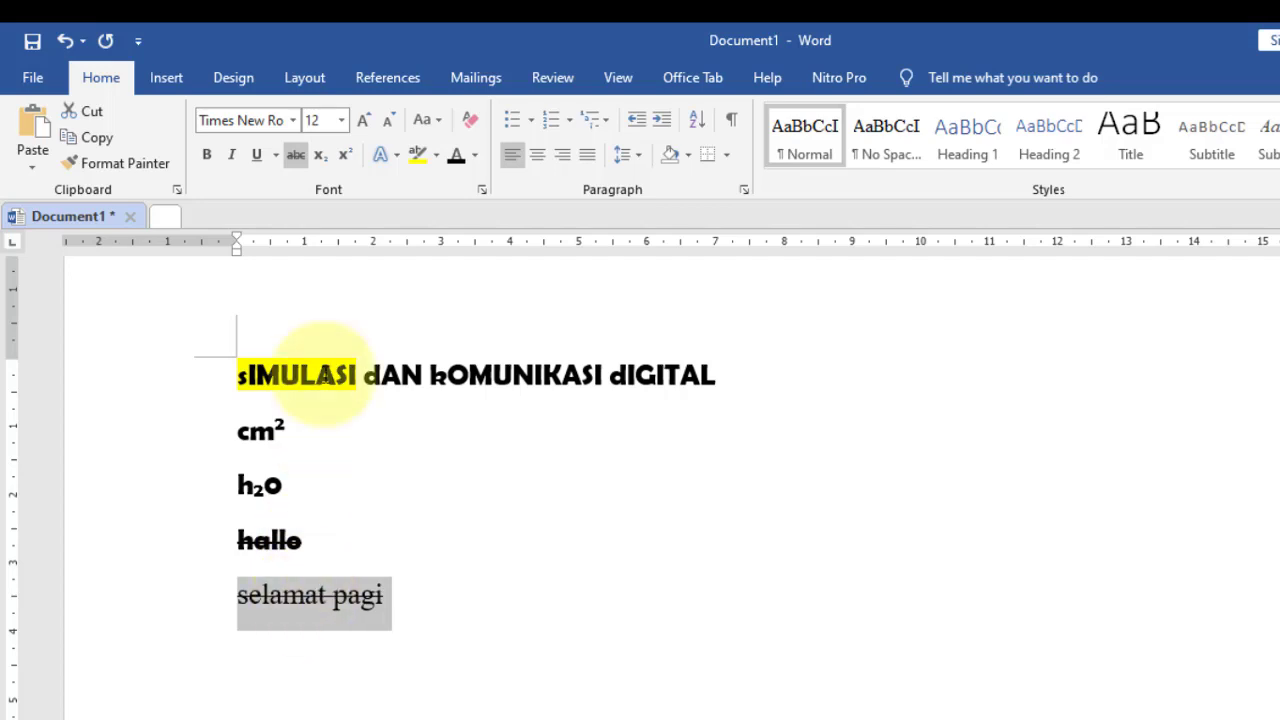
pyautogui.click(292, 156)
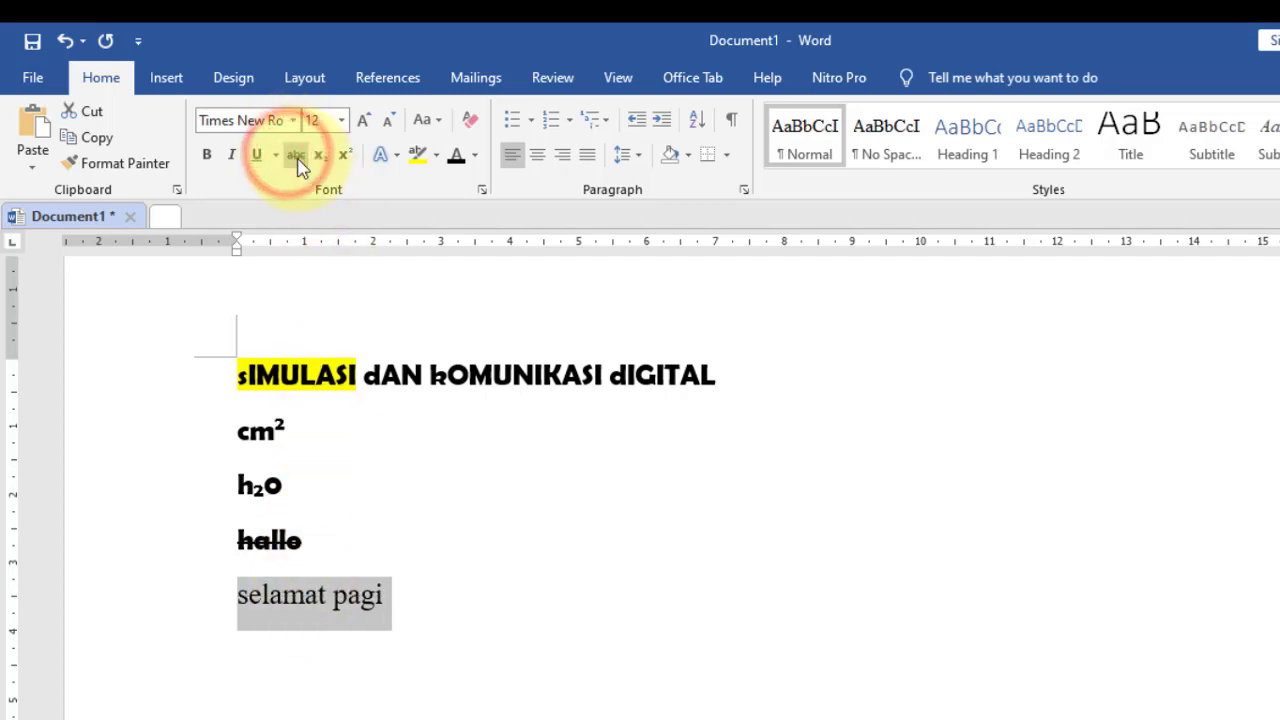
# Try bold and italic one at a time on the "selamat pagi" line, removing each again.
pyautogui.click(210, 156)
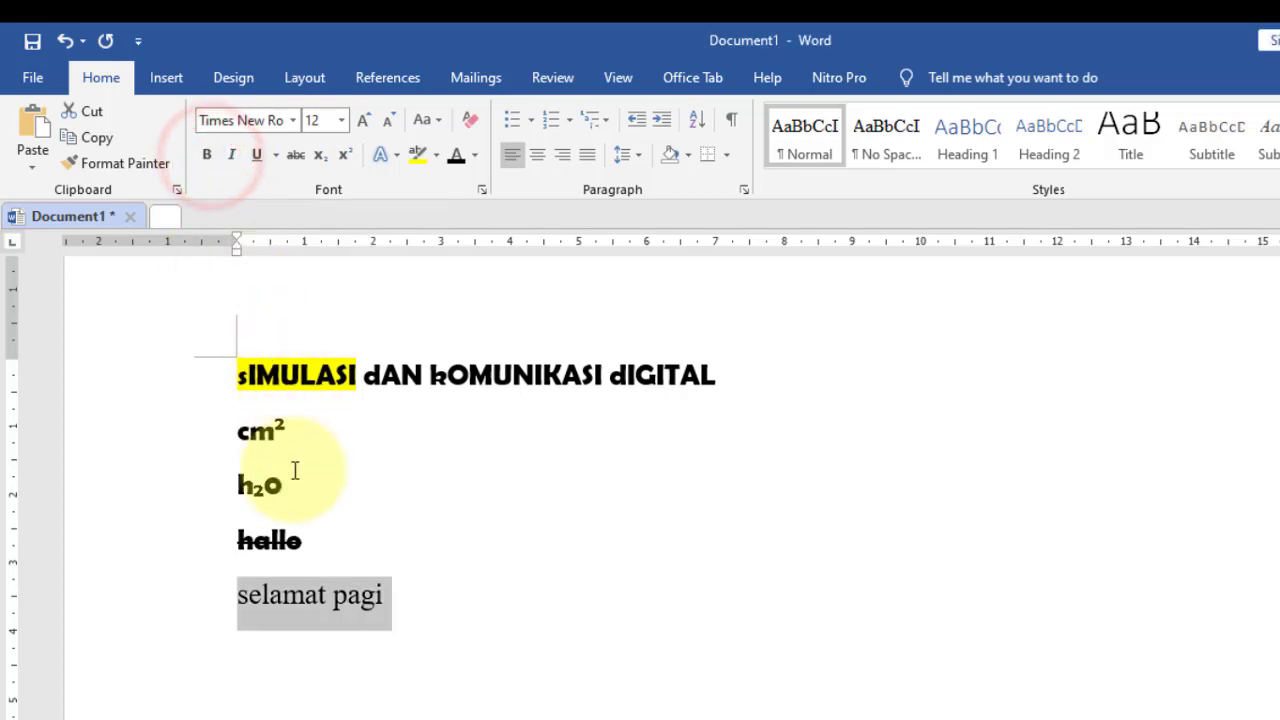
pyautogui.click(142, 619)
pyautogui.click(207, 156)
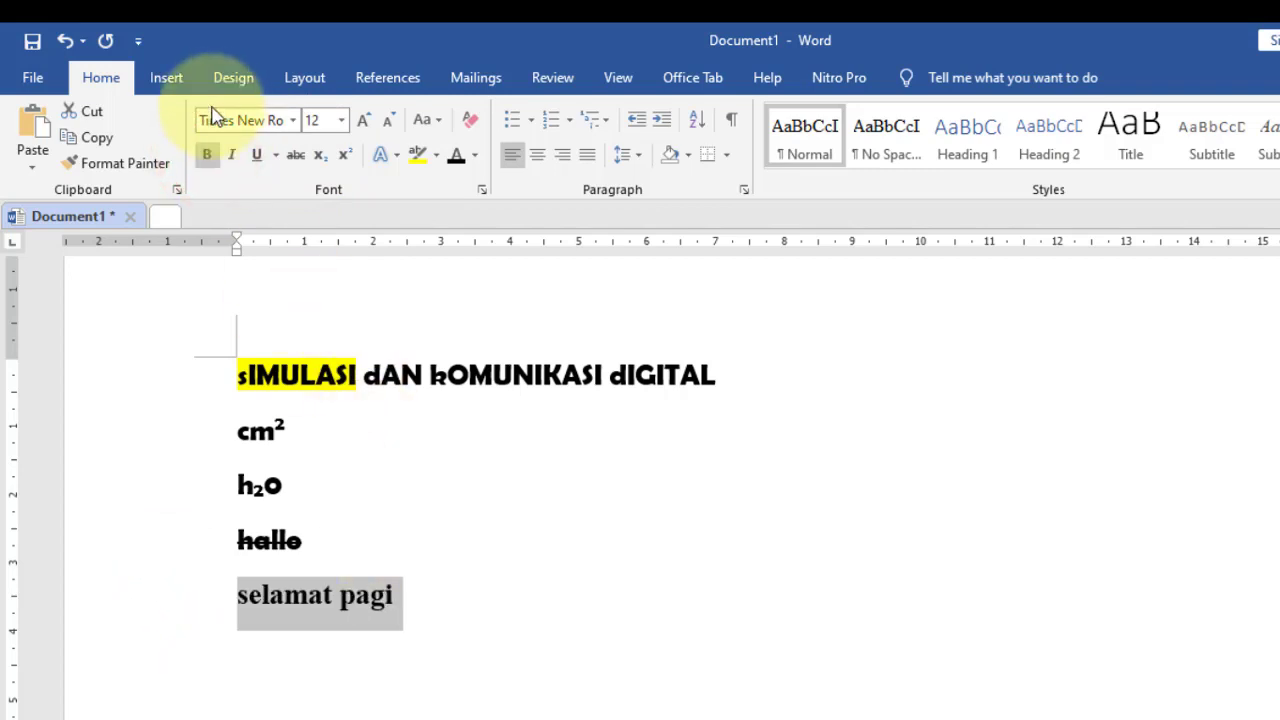
pyautogui.click(207, 155)
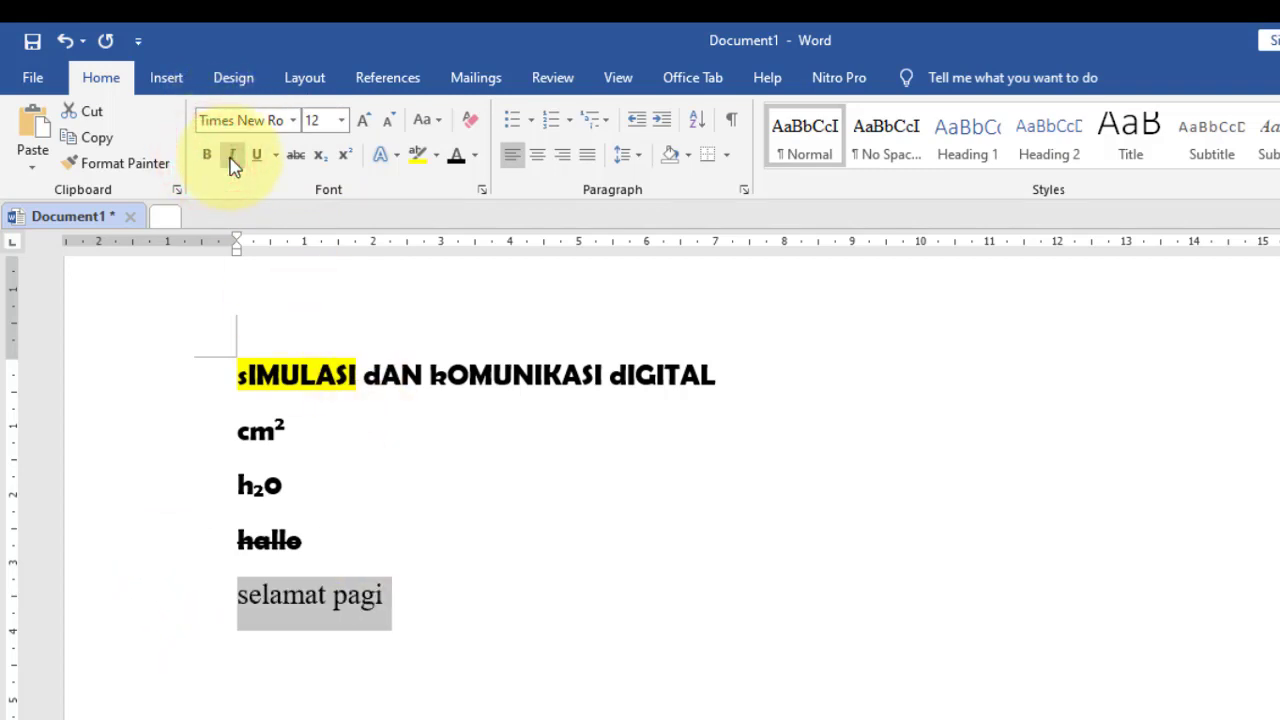
pyautogui.click(231, 156)
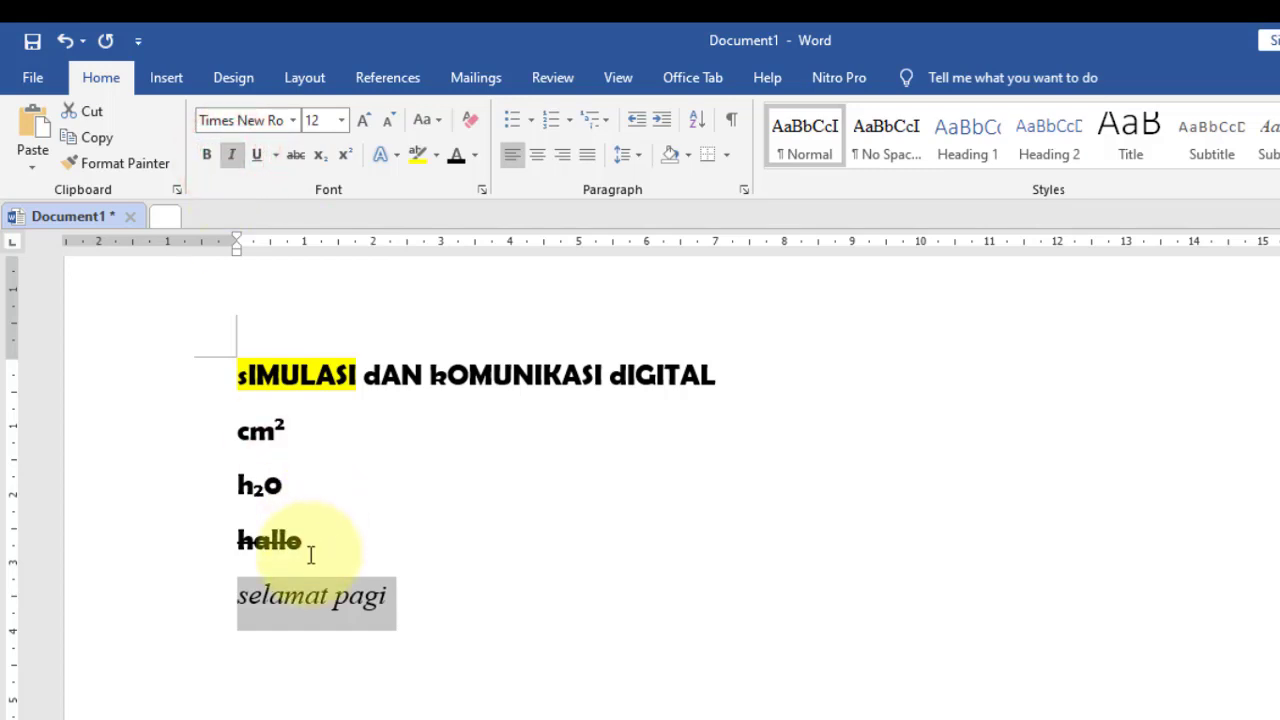
pyautogui.click(232, 156)
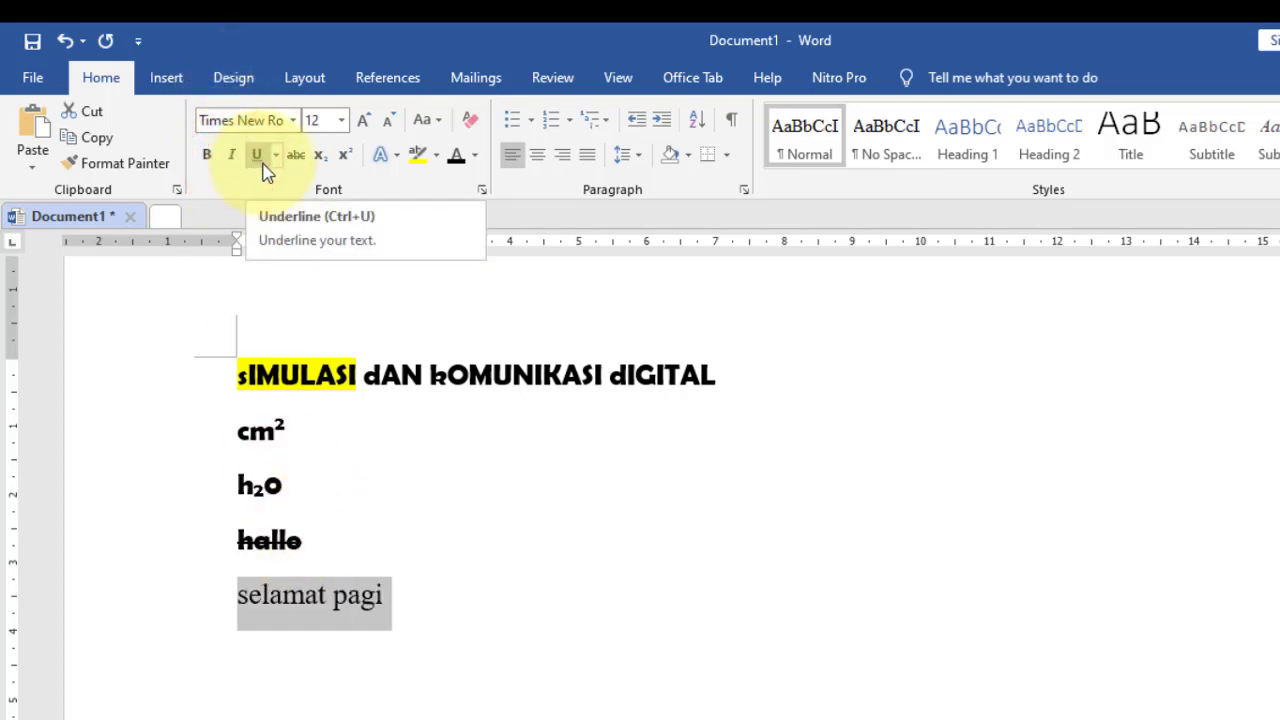
# Underline the "selamat pagi" line with a single line and review the available underline styles and colors.
pyautogui.click(262, 163)
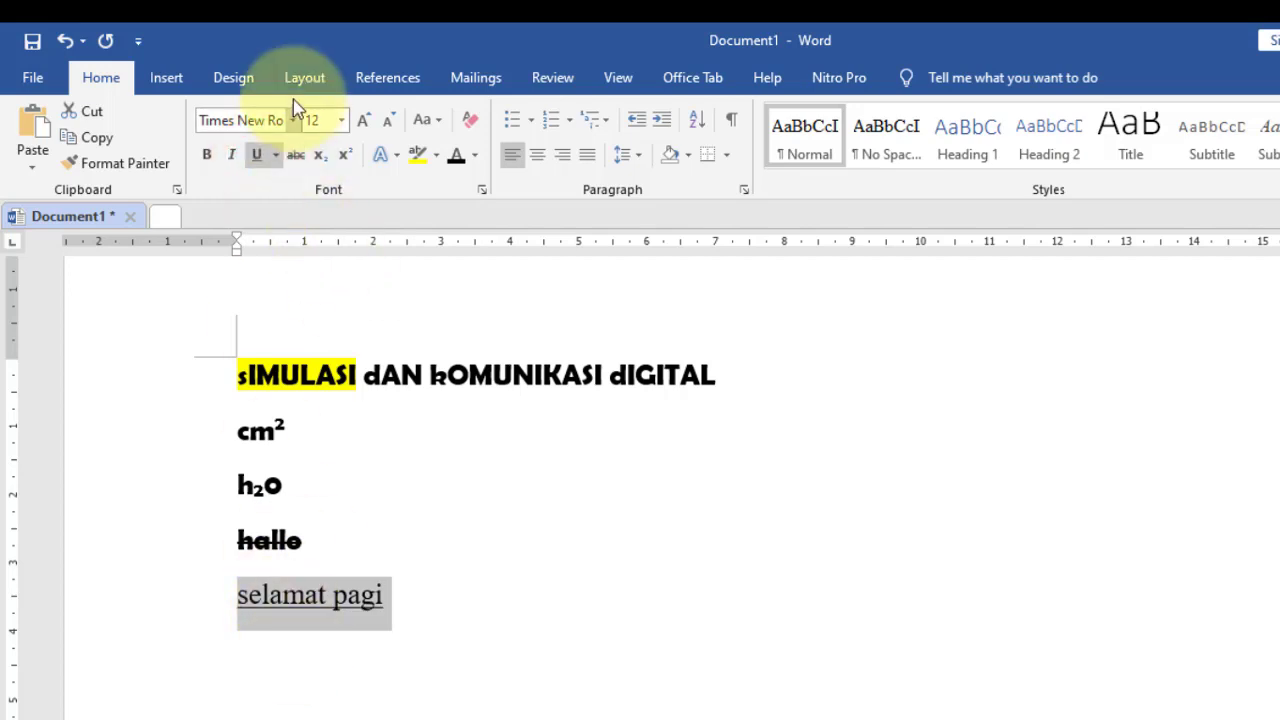
pyautogui.click(276, 156)
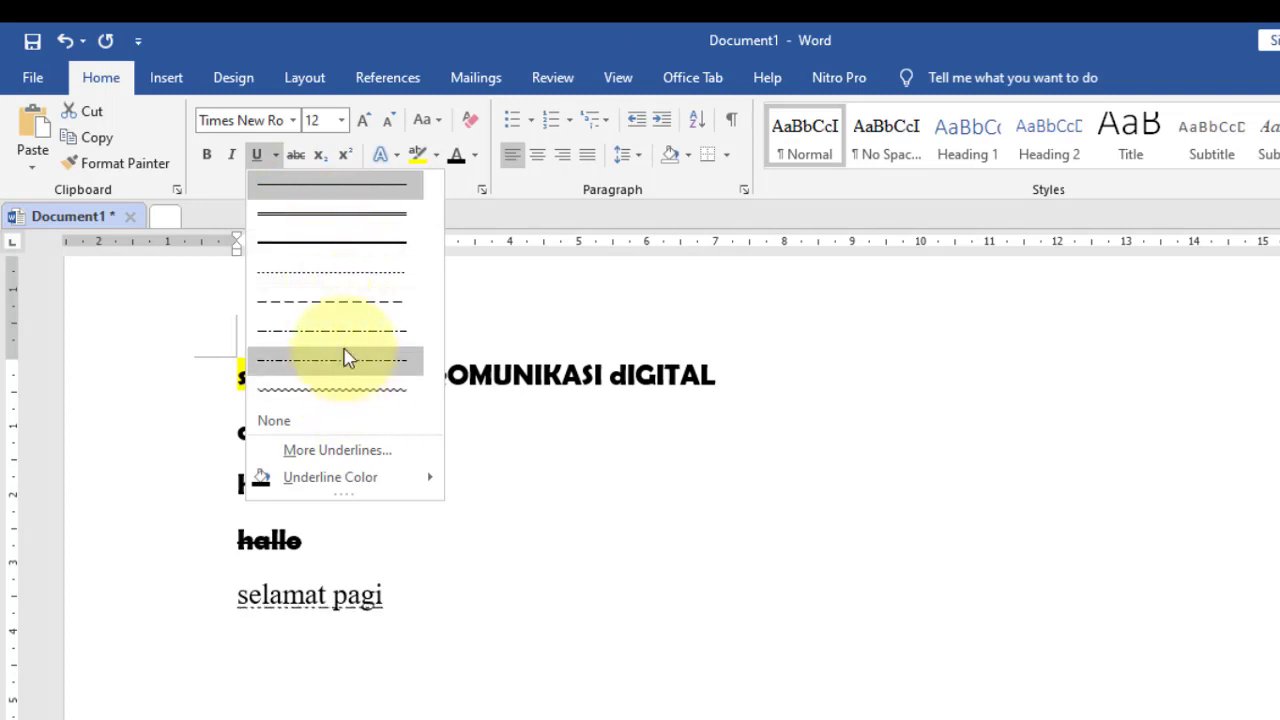
pyautogui.moveTo(373, 479)
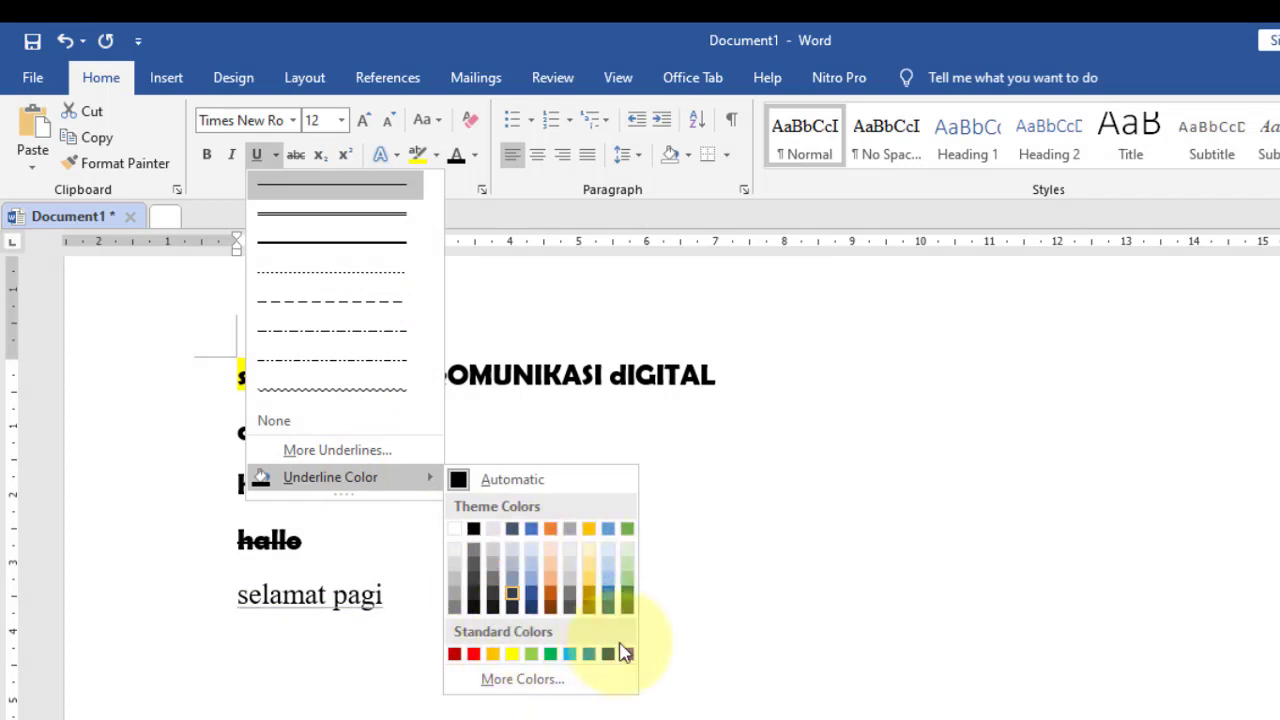
pyautogui.click(371, 597)
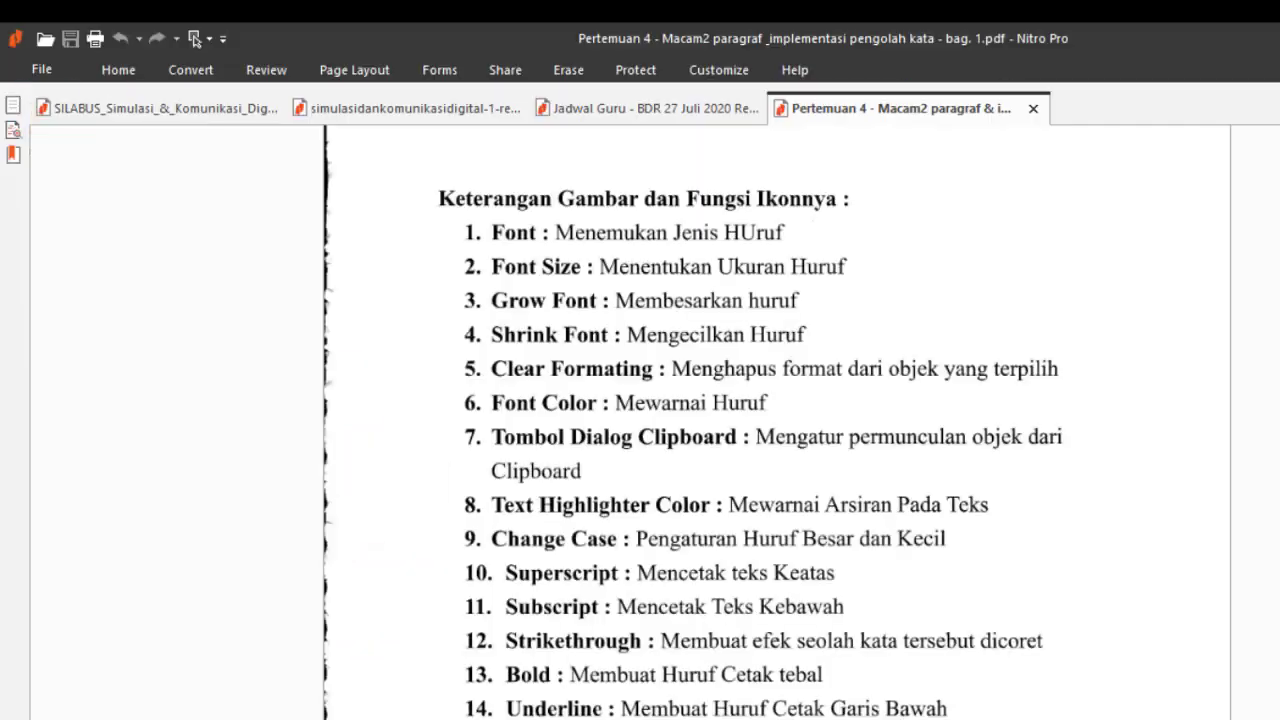
# Read the end of the Font command list and the examples in Tabel 2.2 Menu Font in the Nitro Pro PDF.
pyautogui.scroll(-5, 686, 700)
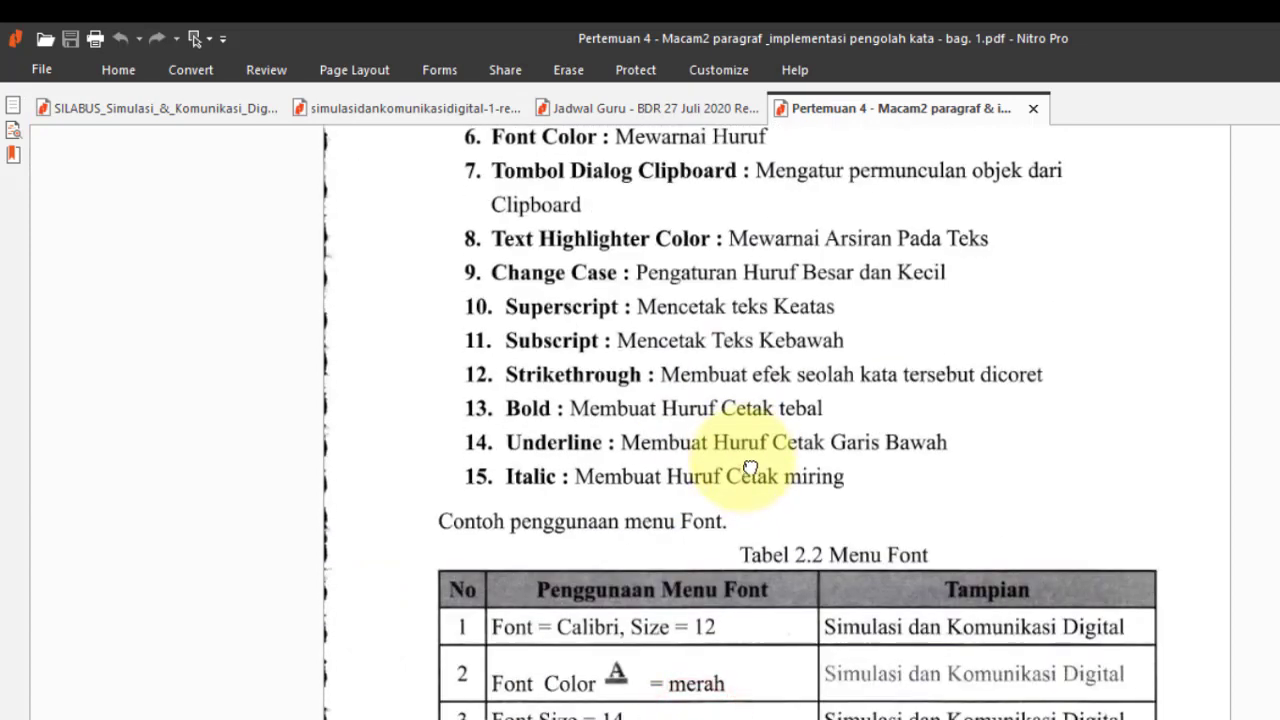
pyautogui.scroll(-2, 750, 440)
pyautogui.scroll(-3, 705, 640)
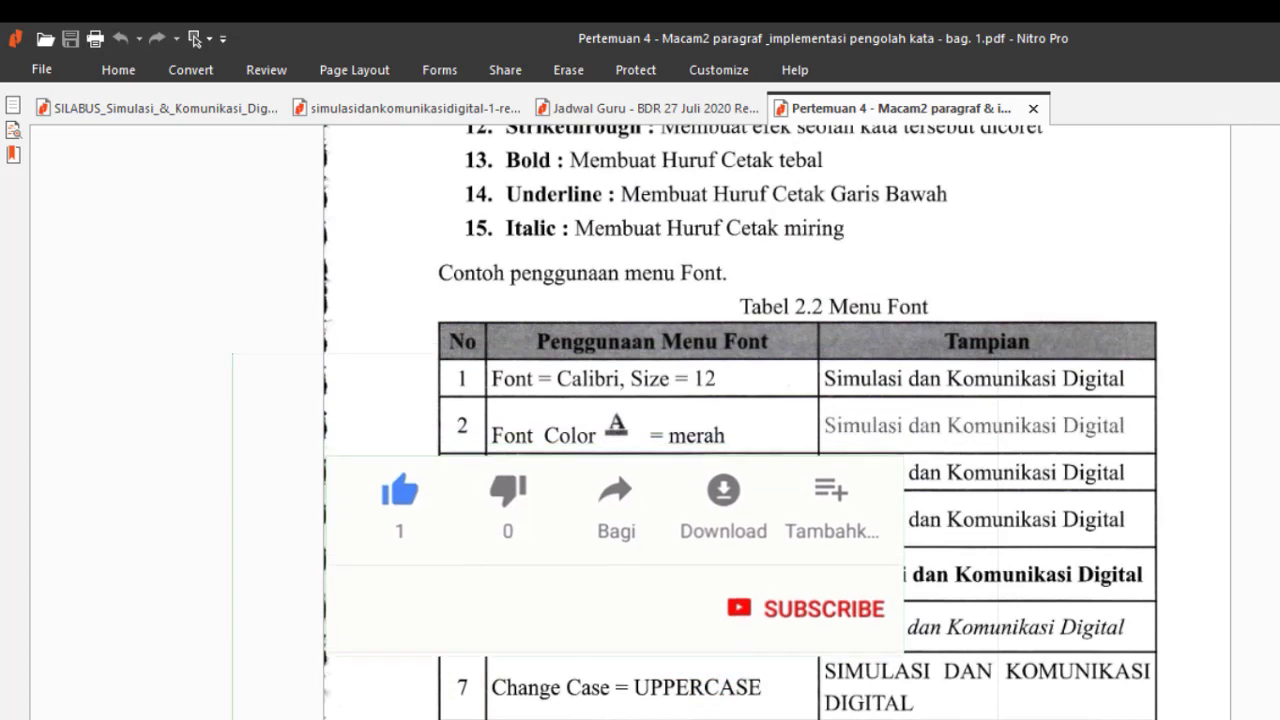
pyautogui.scroll(-1, 704, 689)
pyautogui.scroll(-5, 704, 689)
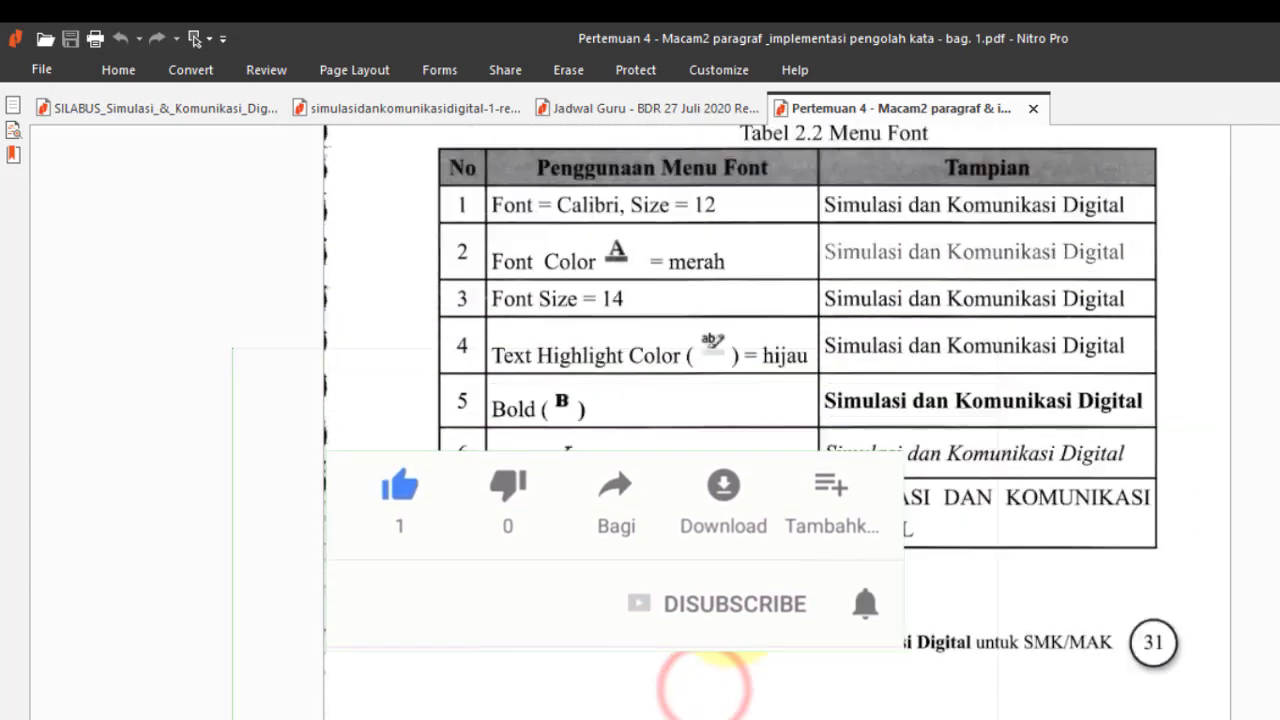
# Move past Tabel 2.2 in the PDF and view the Paragraf section with its Paragraph menu figure.
pyautogui.scroll(-5, 704, 689)
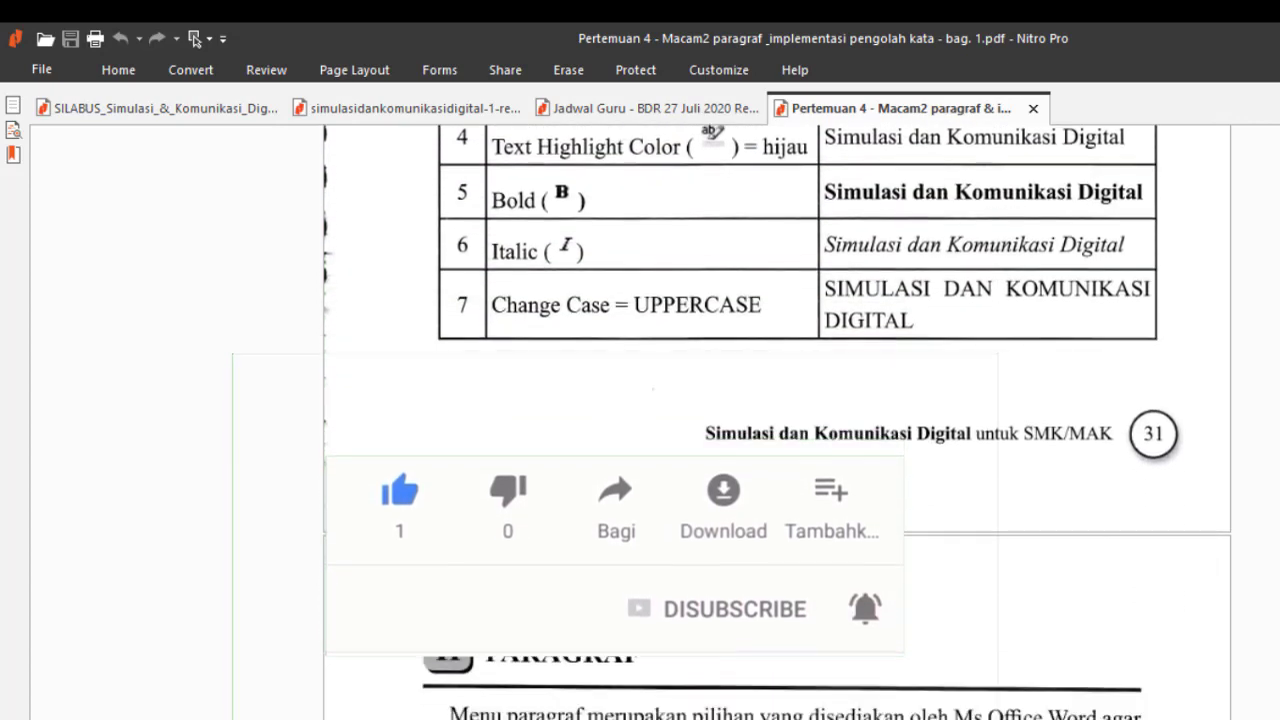
pyautogui.moveTo(749, 494); pyautogui.dragTo(757, 662)
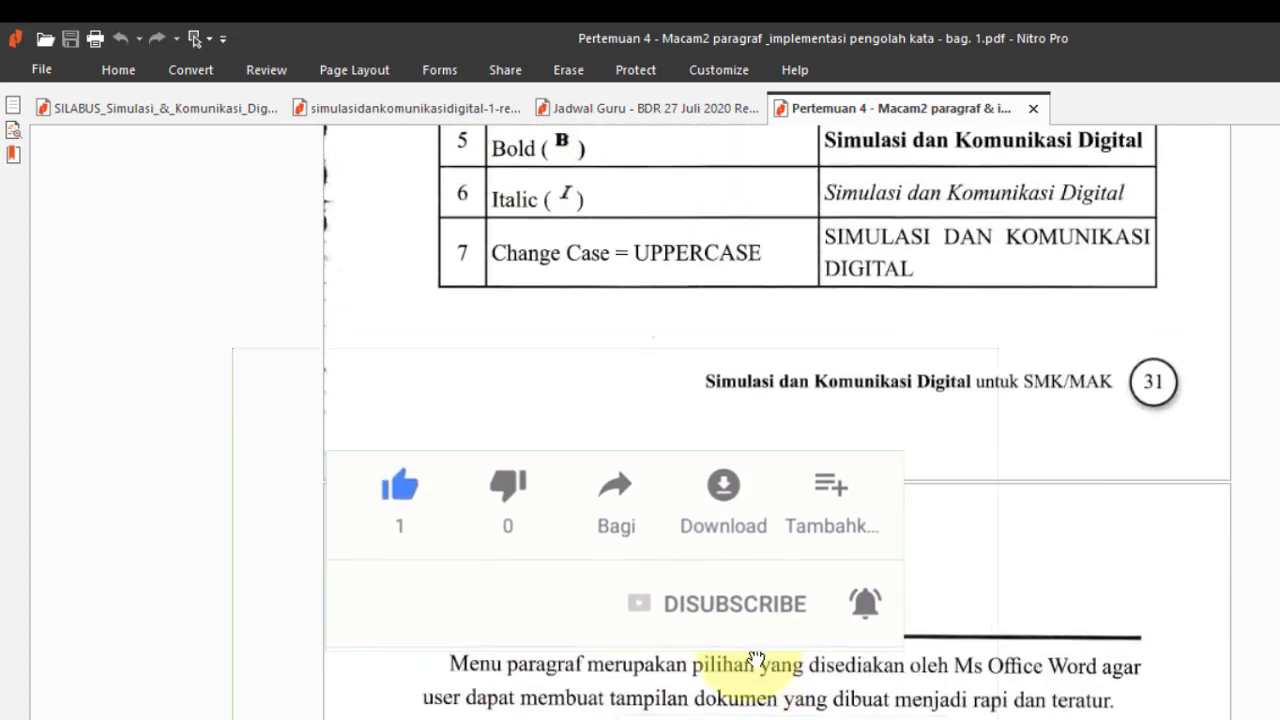
pyautogui.moveTo(751, 714); pyautogui.dragTo(769, 416)
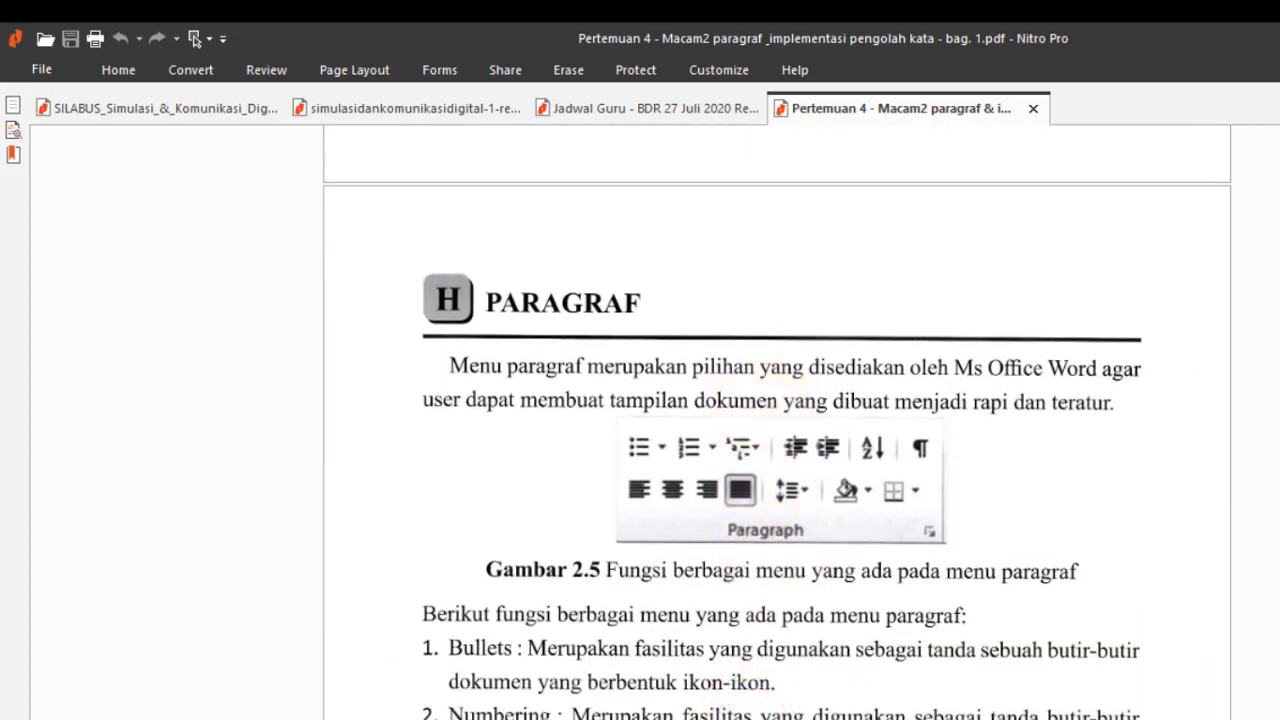
# Switch to Word, end the opening paragraph with a period and add the lines "Data makanan:", "Soto", "Rawon" and "Sate" below it.
pyautogui.click(914, 719)
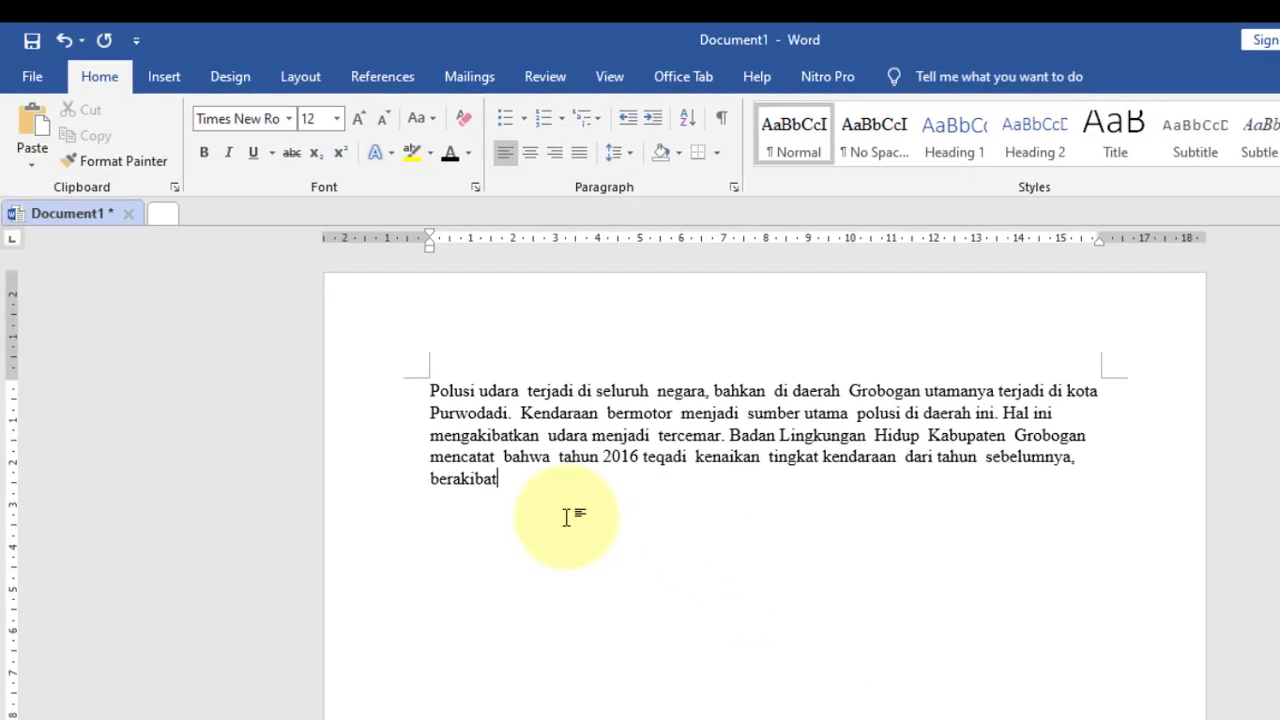
pyautogui.click(573, 523)
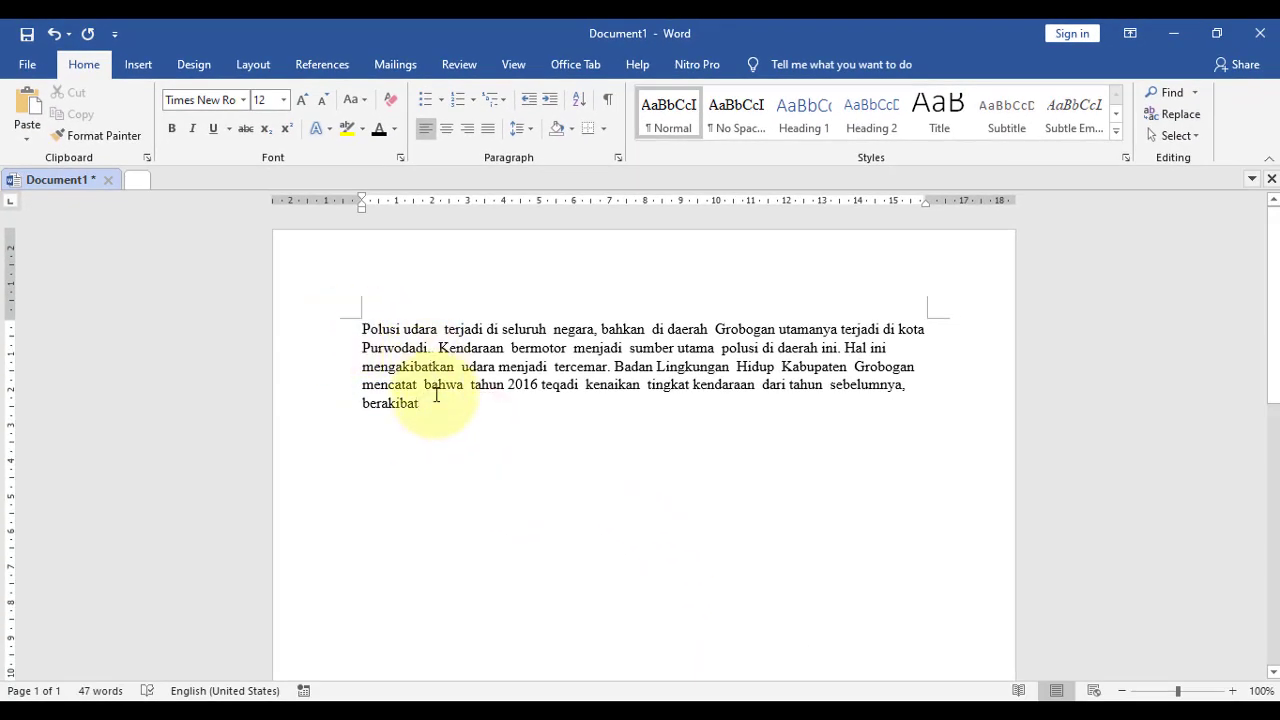
pyautogui.write('.')
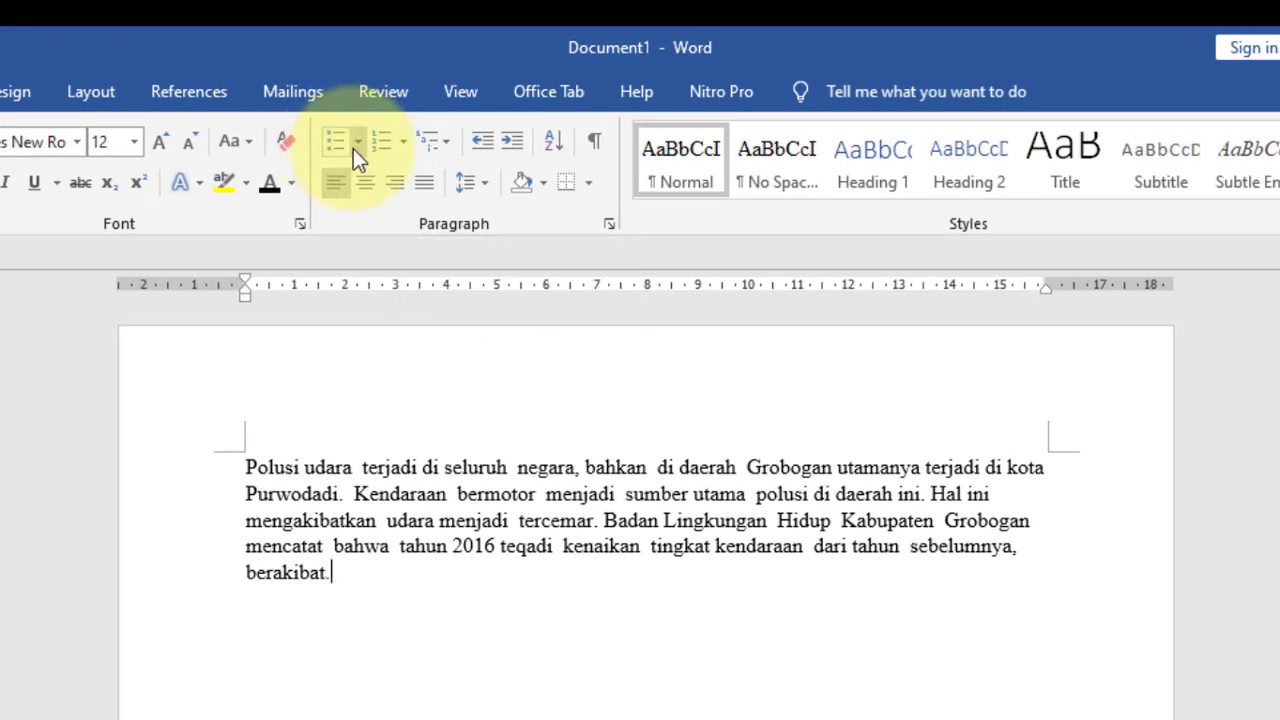
pyautogui.click(408, 595)
pyautogui.press('Return')
pyautogui.press('Return')
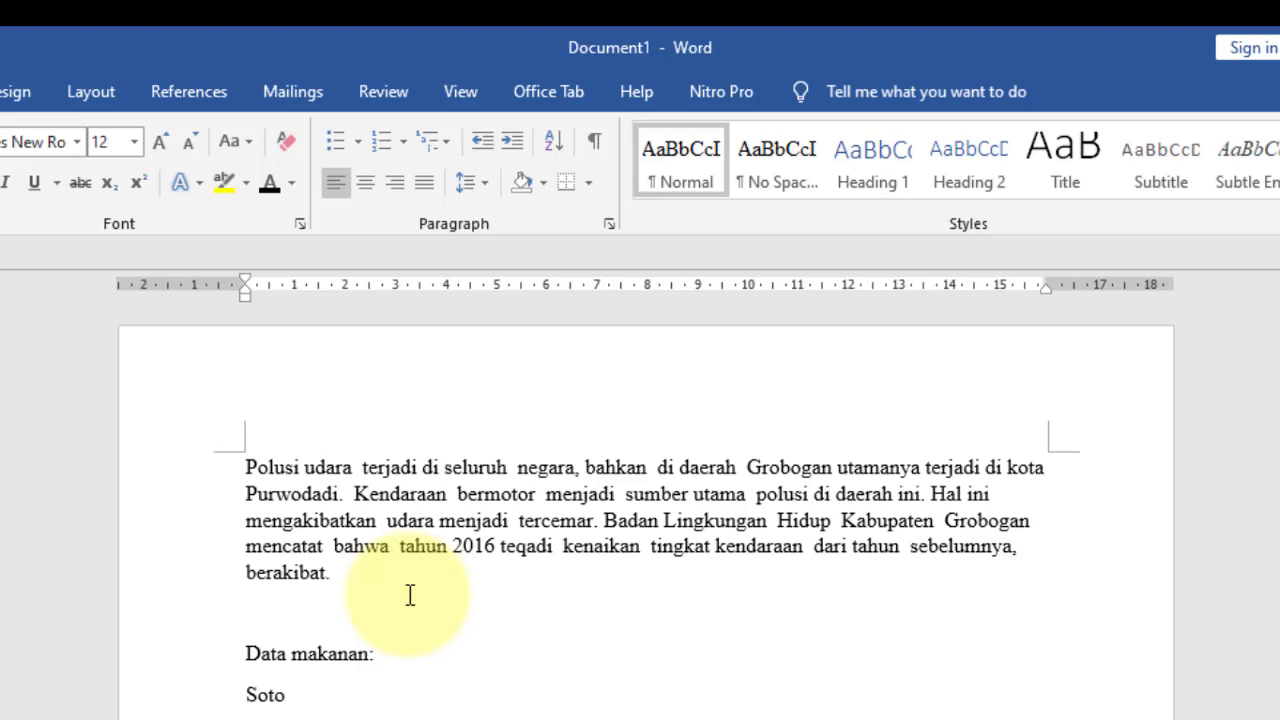
pyautogui.write('sate')
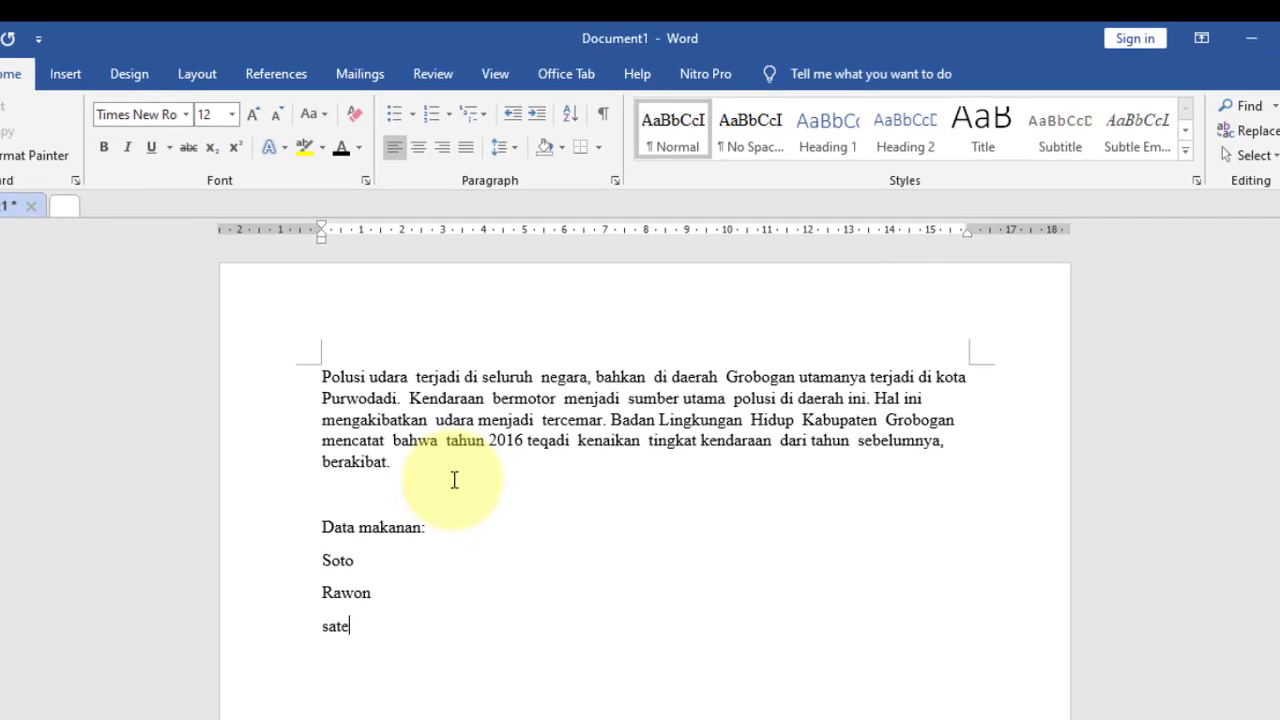
pyautogui.press('Return')
# Format the Soto, Rawon and Sate lines as a bulleted list with the four-diamond bullet symbol.
pyautogui.moveTo(320, 558); pyautogui.dragTo(366, 617)
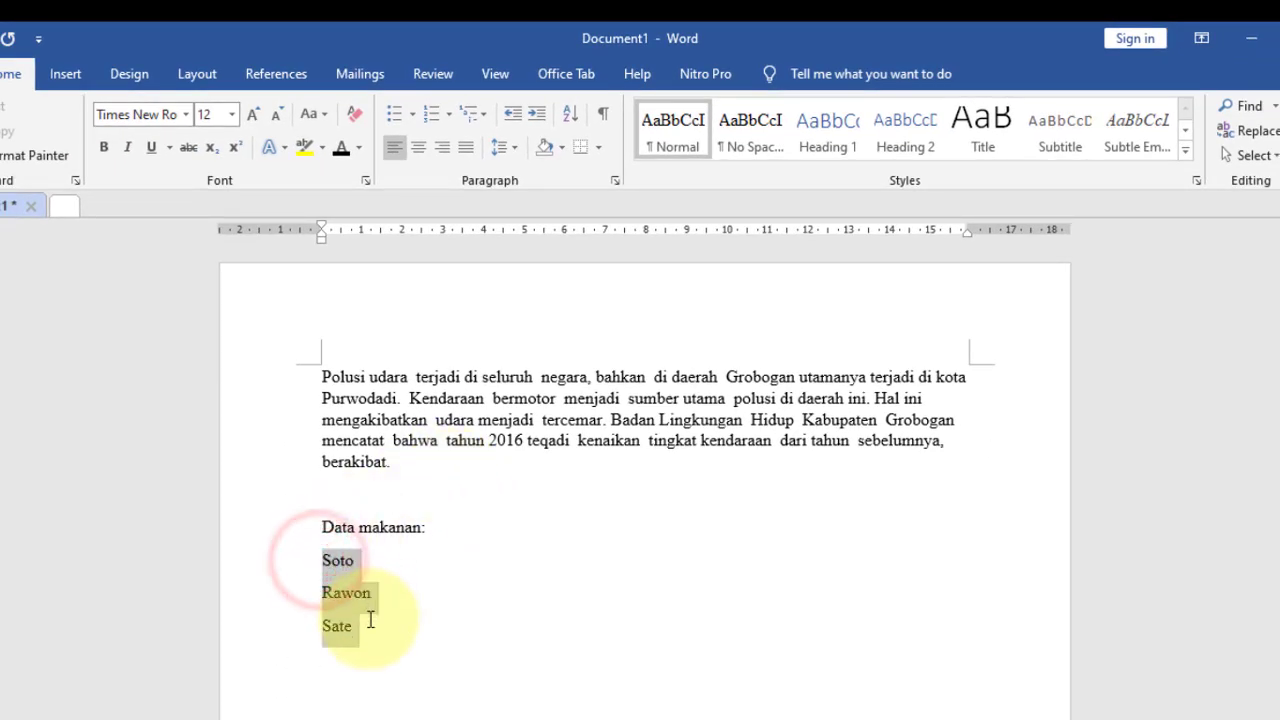
pyautogui.click(412, 117)
pyautogui.hotkey('alt', 'Tab')
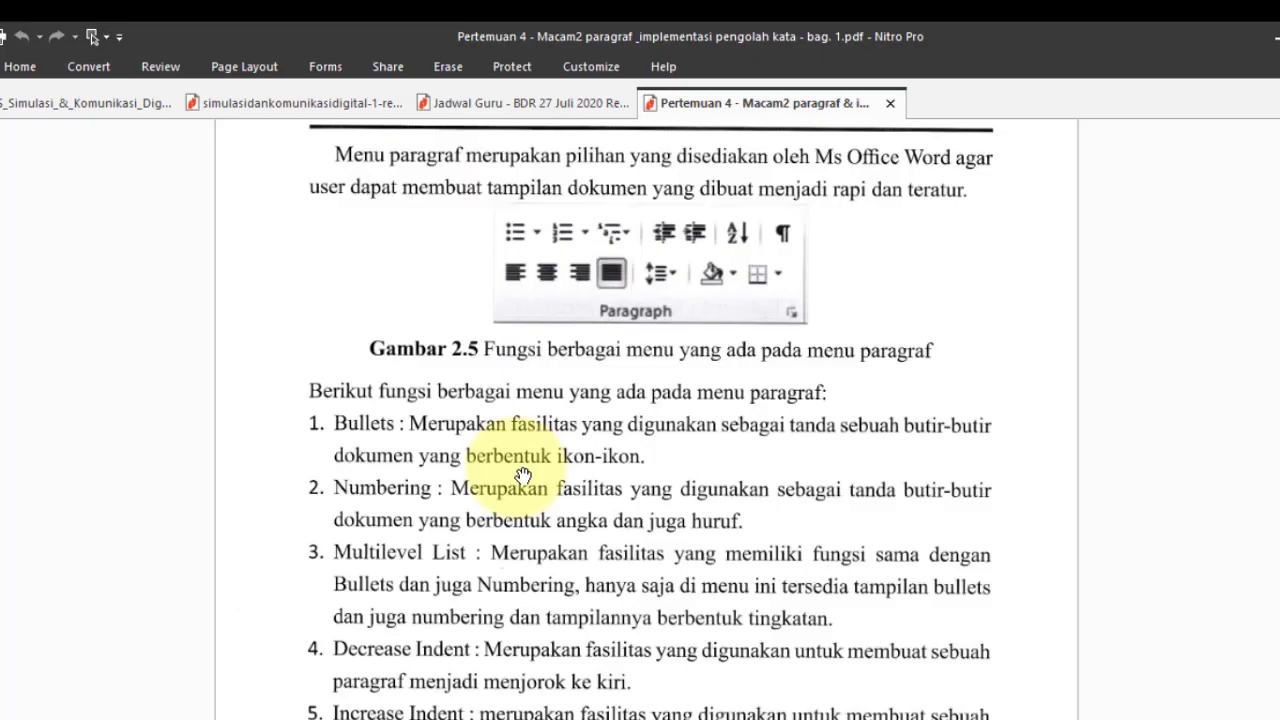
pyautogui.hotkey('alt', 'Tab')
pyautogui.moveTo(259, 563); pyautogui.dragTo(263, 632)
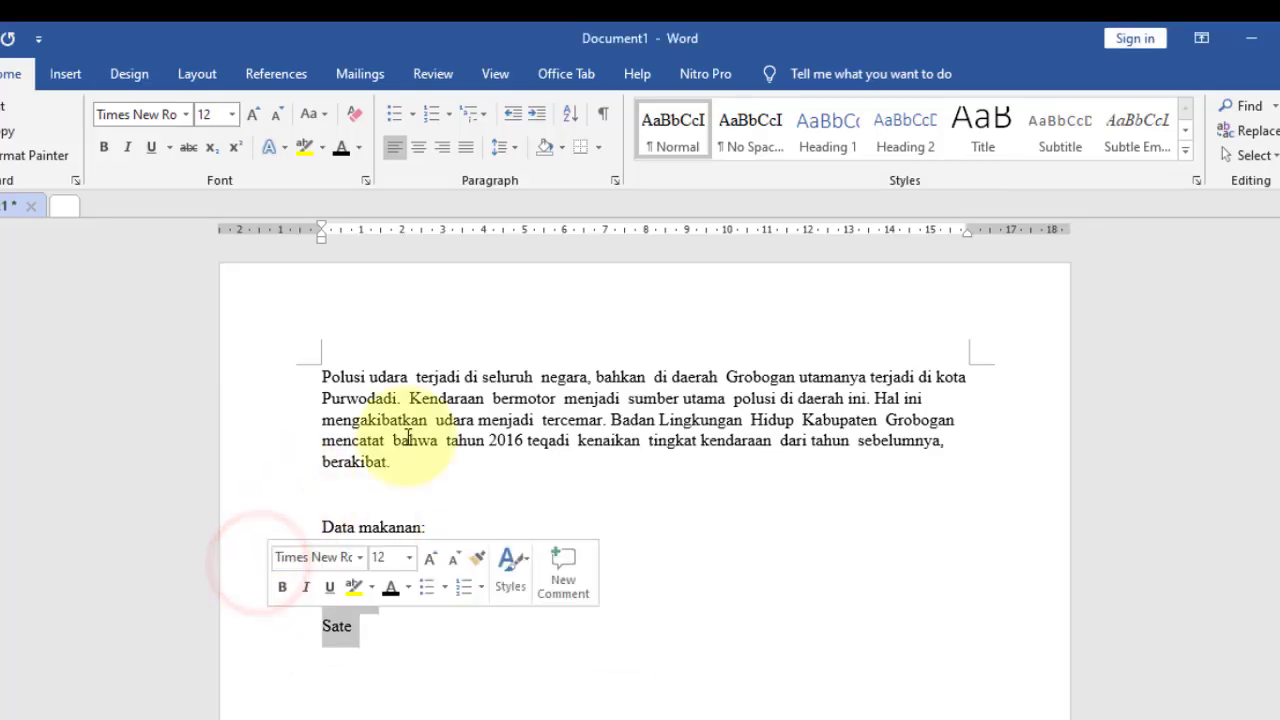
pyautogui.click(414, 116)
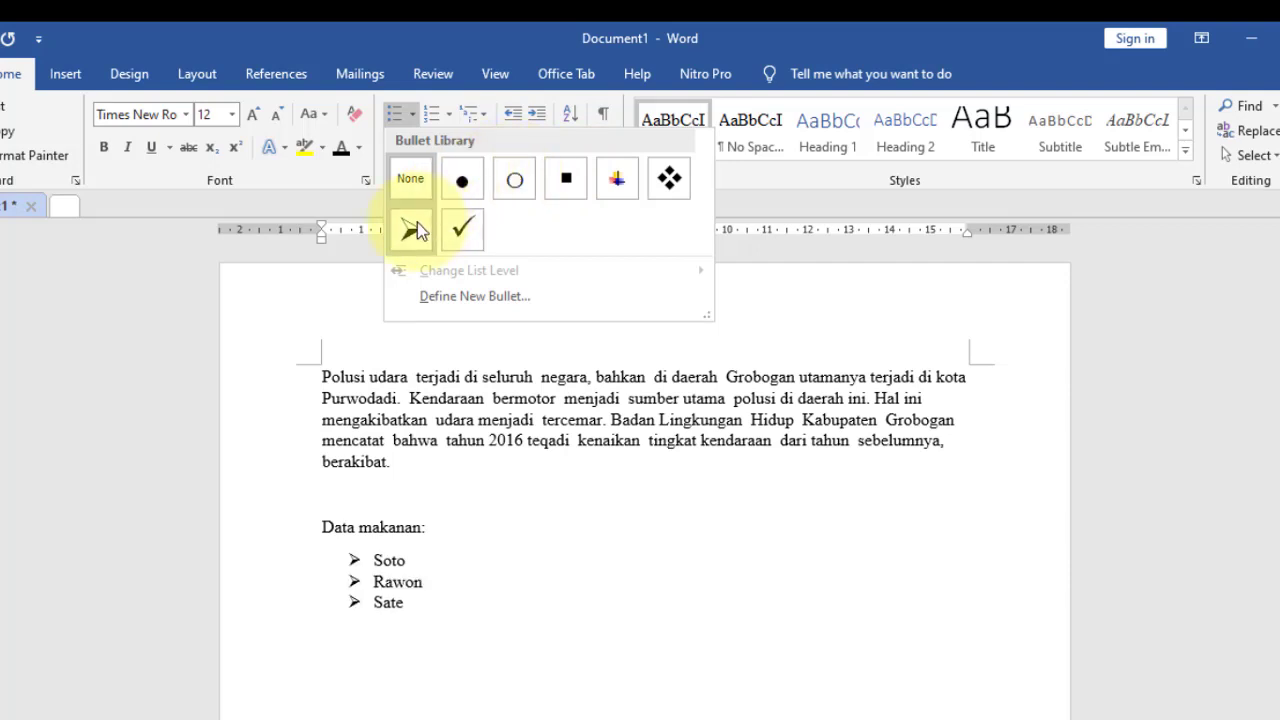
pyautogui.click(669, 180)
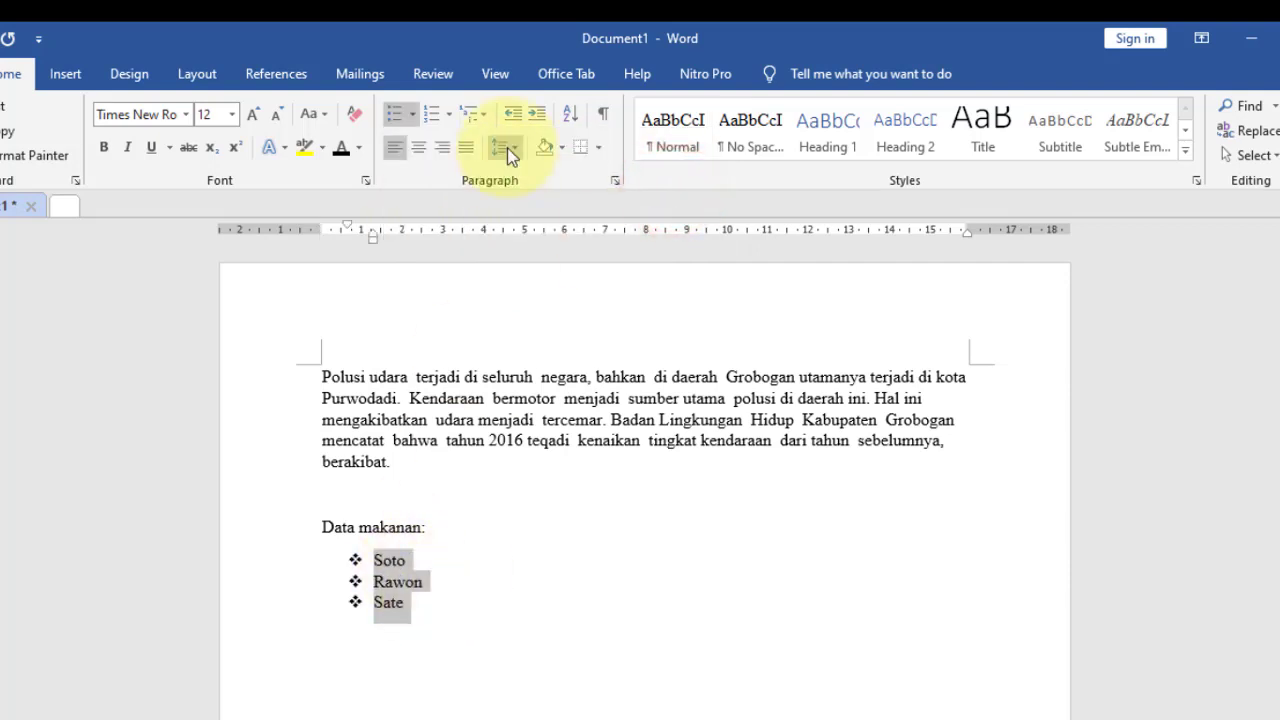
# Add the heading "Data minuman:" below the food list, followed by the lines "Es degan", "Es kopyor" and "Es the".
pyautogui.click(450, 622)
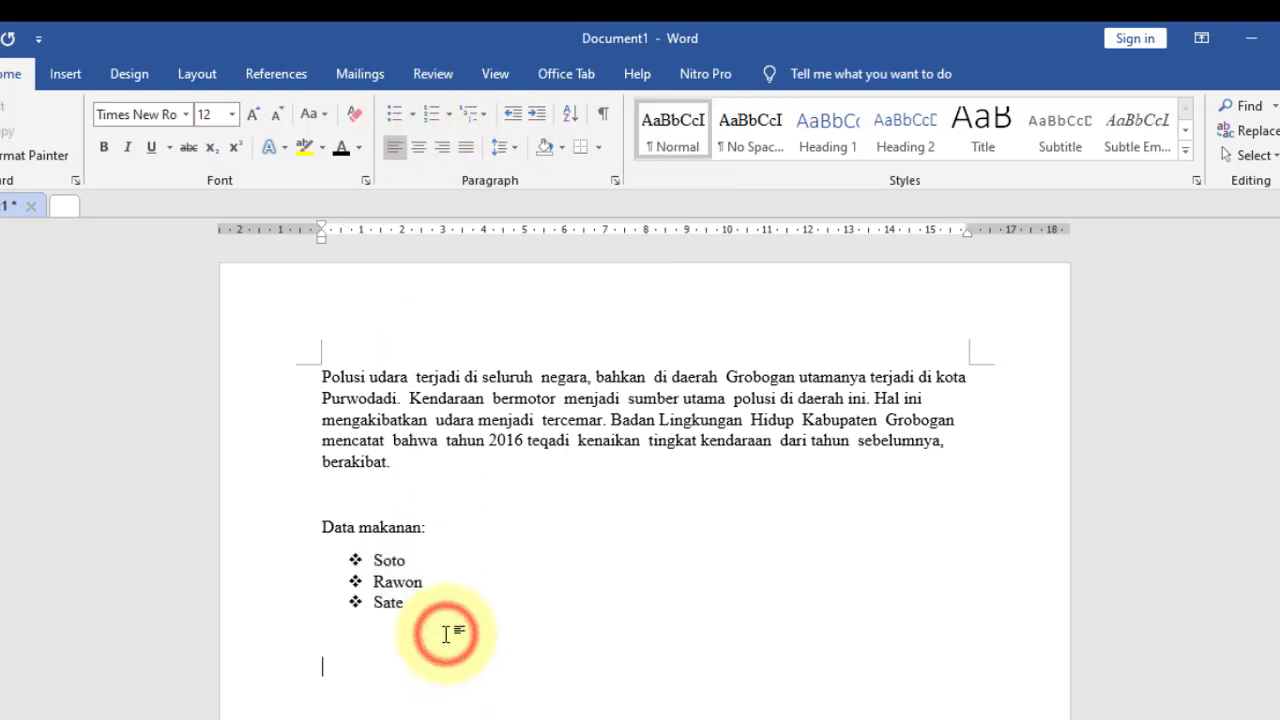
pyautogui.write('Data minuman')
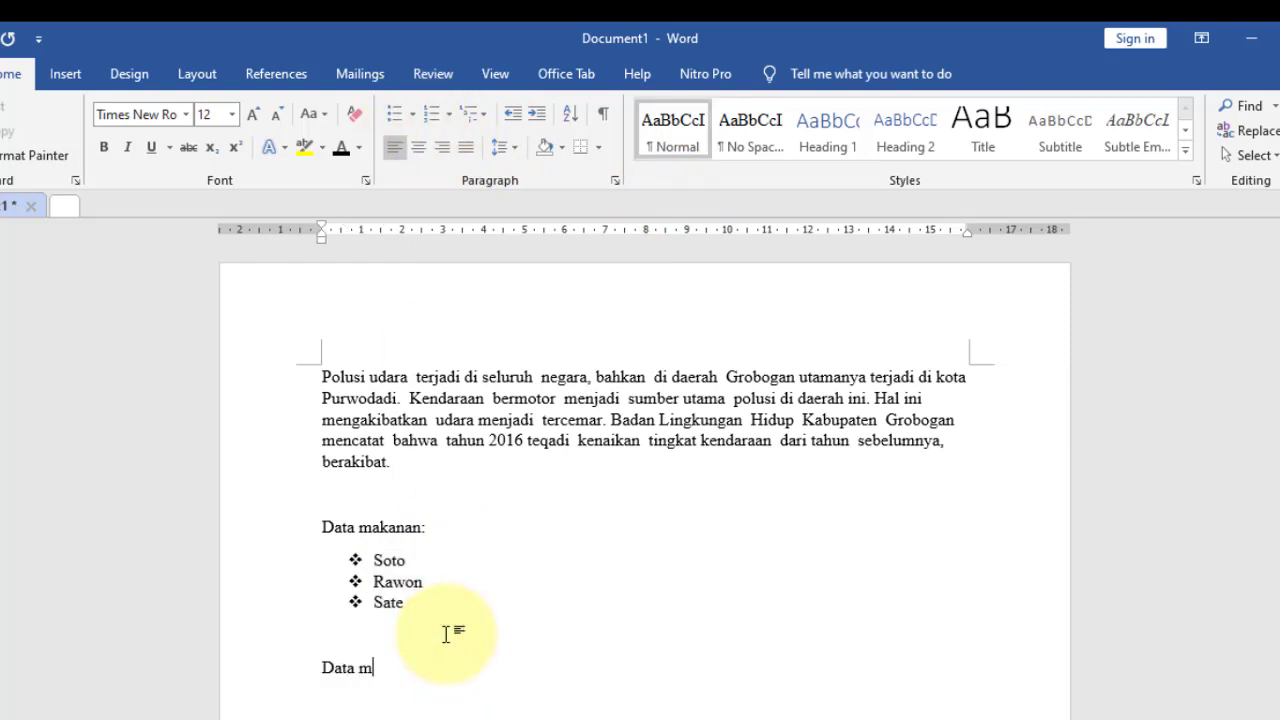
pyautogui.write(':')
pyautogui.press('Return')
pyautogui.write('Es degan')
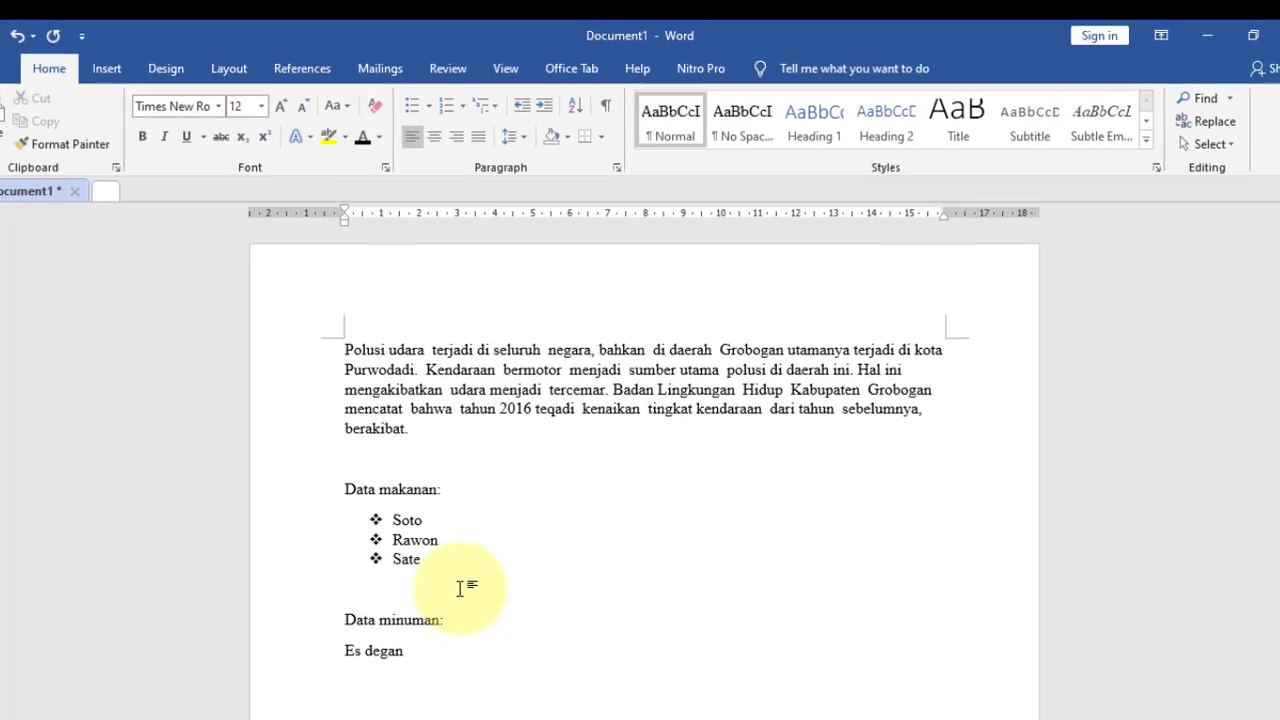
pyautogui.press('Return')
pyautogui.write('Es kop')
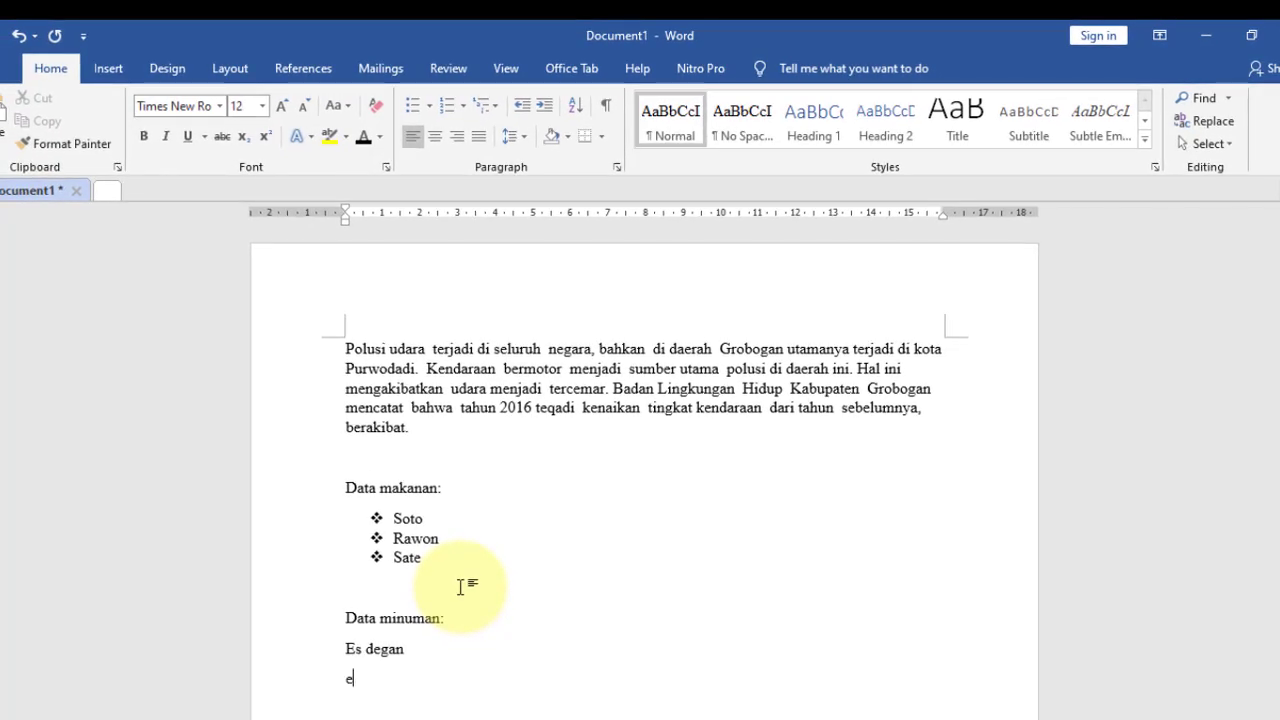
pyautogui.write('yor')
pyautogui.press('Return')
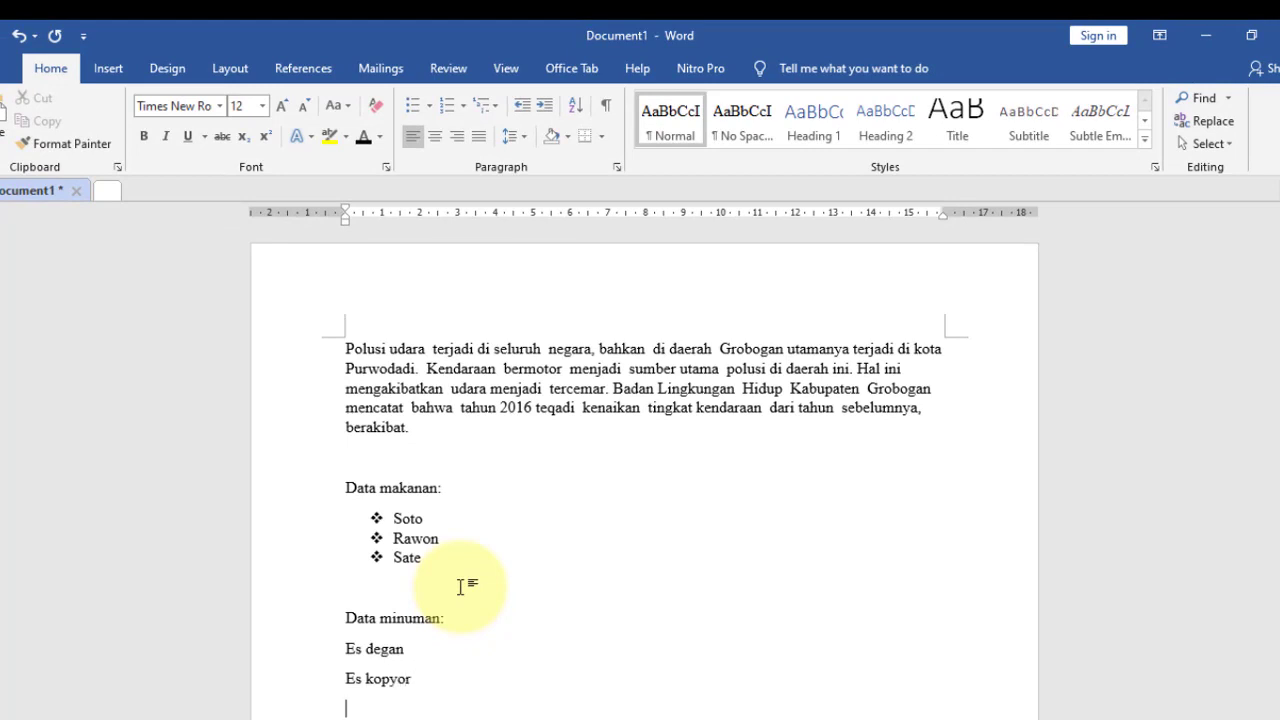
pyautogui.write('est')
pyautogui.press('BackSpace')
pyautogui.write('the')
pyautogui.press('Return')
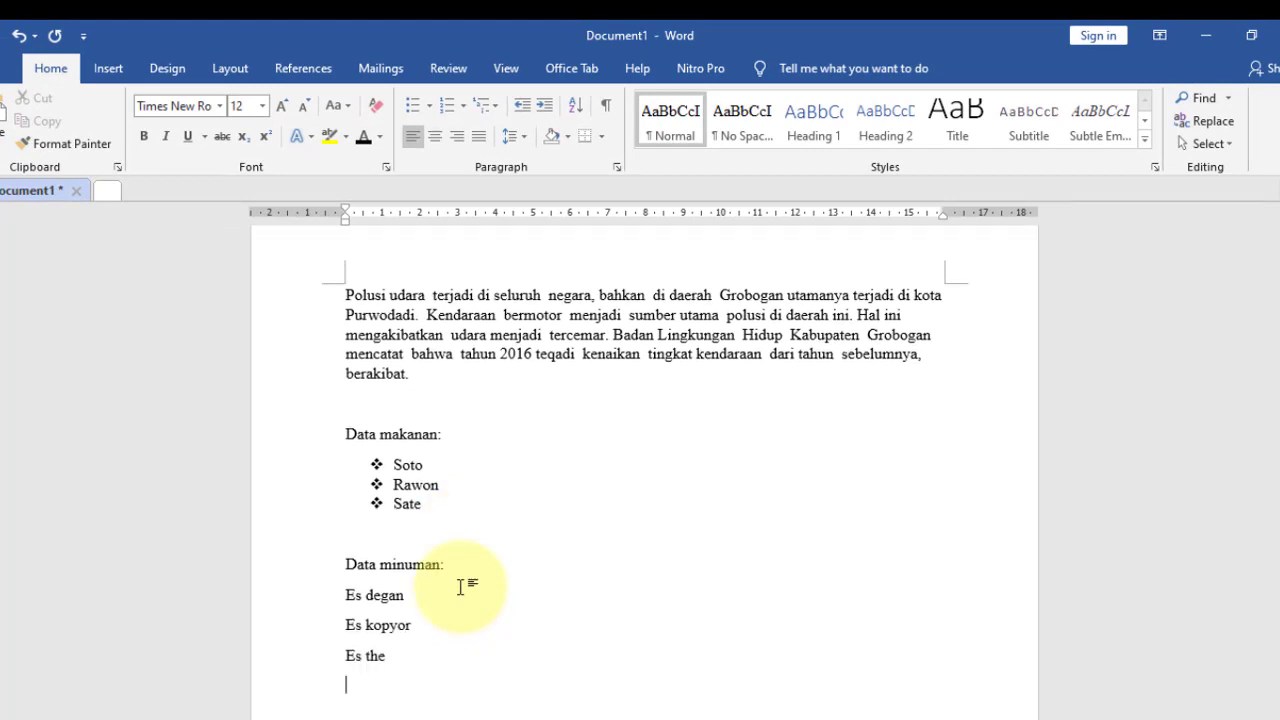
# Correct the last line of the drinks list to "Es teh".
pyautogui.moveTo(342, 592); pyautogui.dragTo(392, 666)
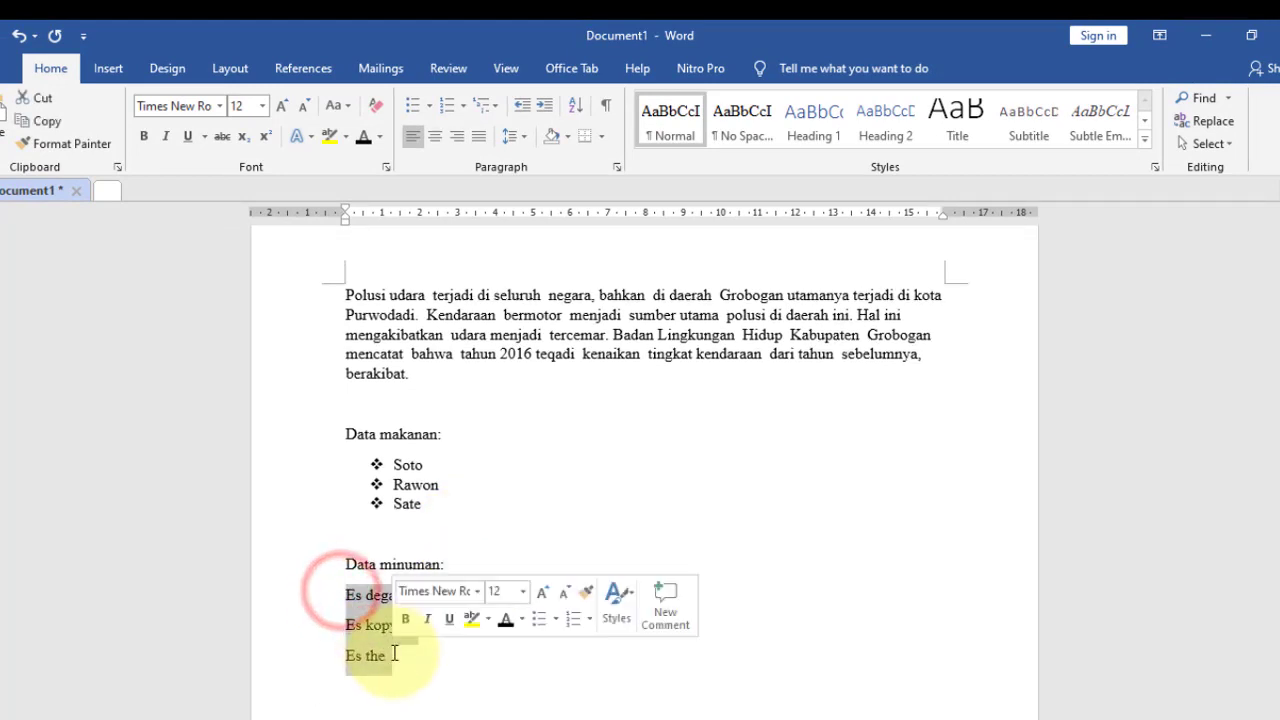
pyautogui.click(408, 652)
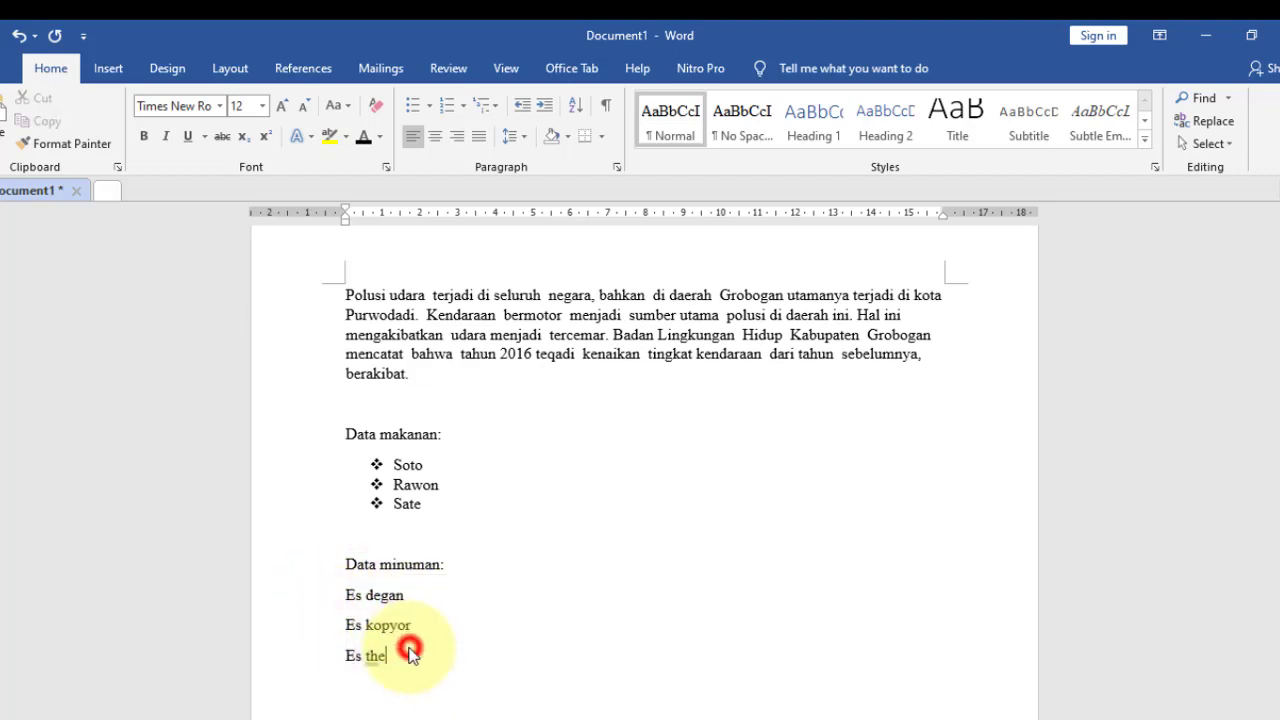
pyautogui.press('BackSpace')
pyautogui.press('BackSpace')
pyautogui.write('eh')
# Number the three drink lines under "Data minuman:" in the 1. 2. 3. format.
pyautogui.moveTo(300, 600); pyautogui.dragTo(306, 663)
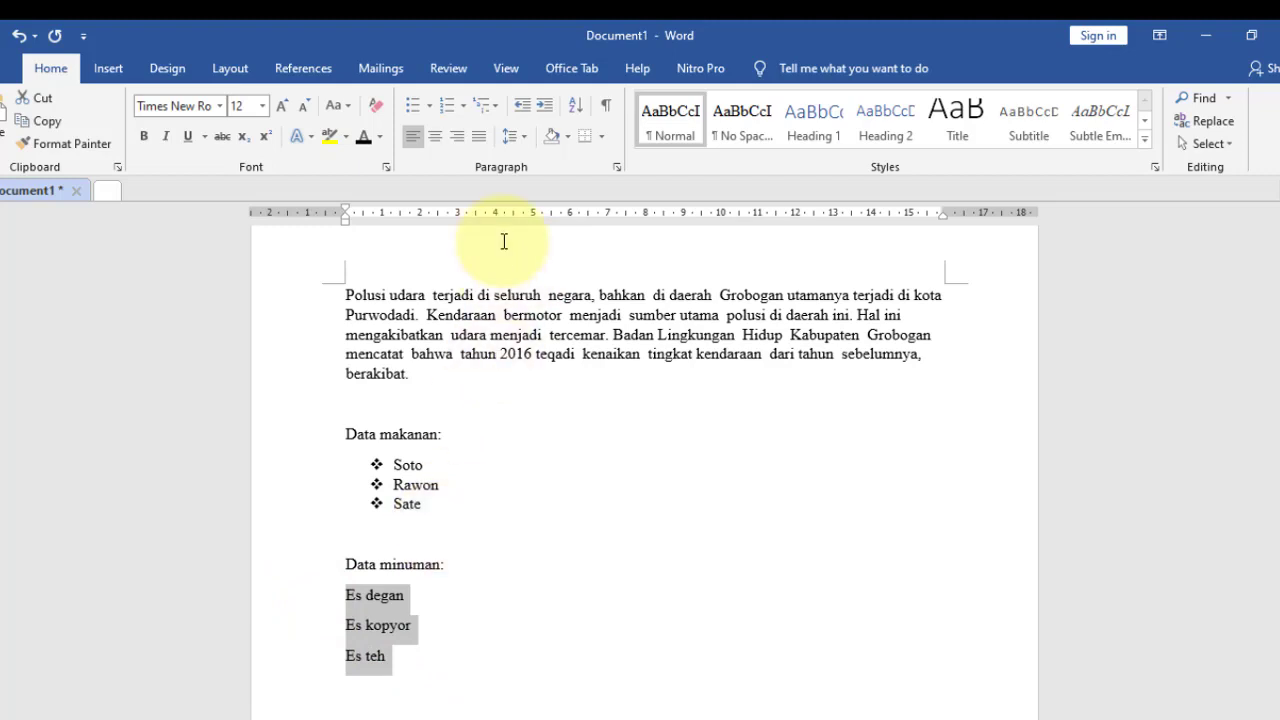
pyautogui.click(467, 109)
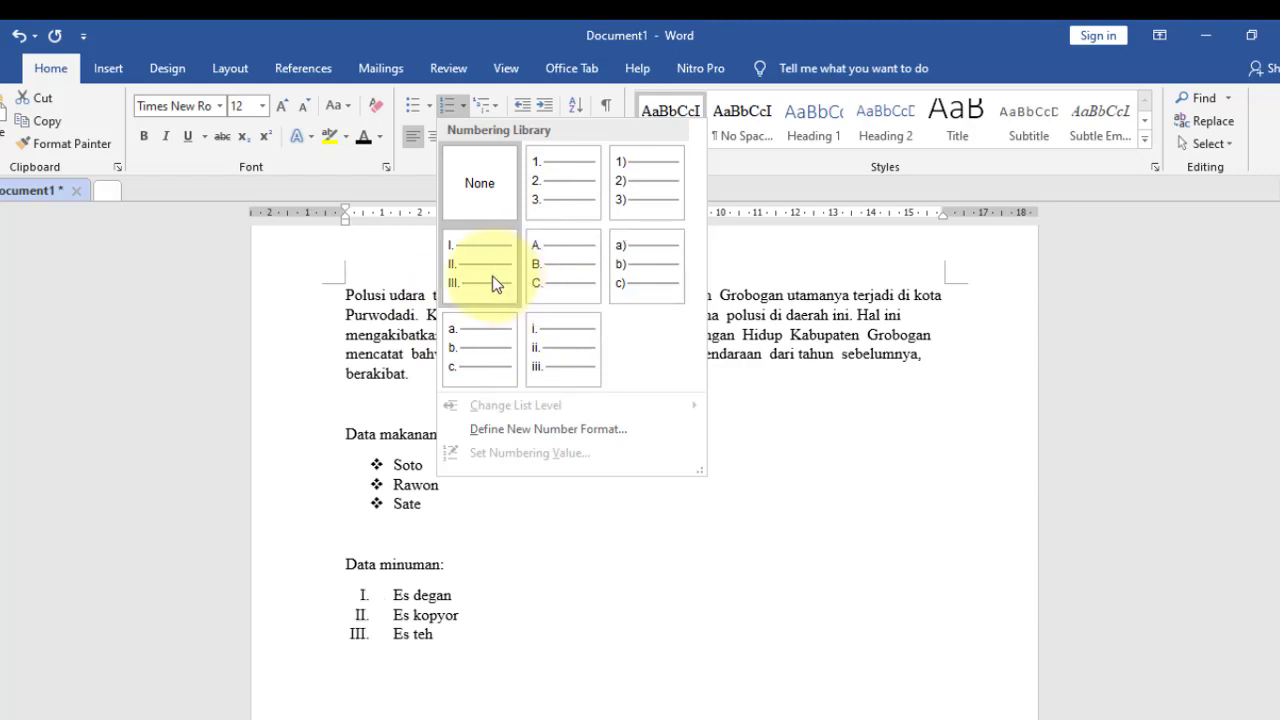
pyautogui.click(586, 200)
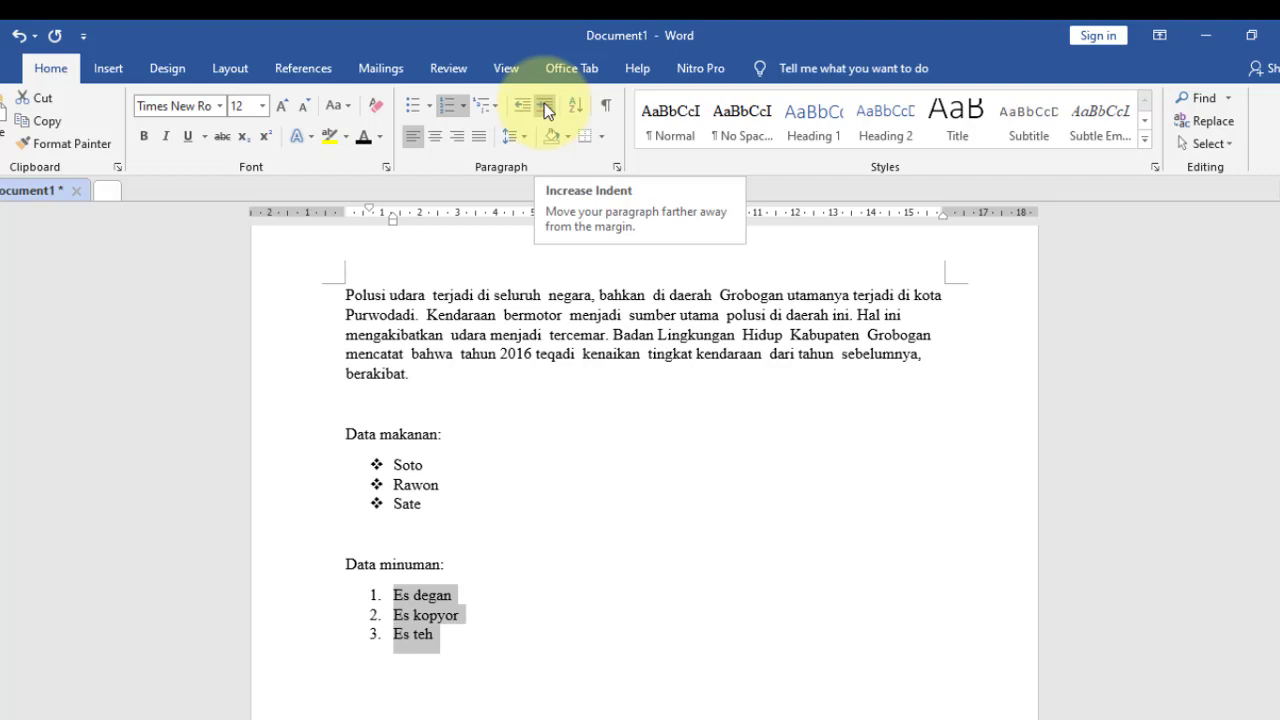
# Check the paragraph command list in the PDF, then review the Sort Text options for the drinks list without sorting.
pyautogui.hotkey('alt', 'Tab')
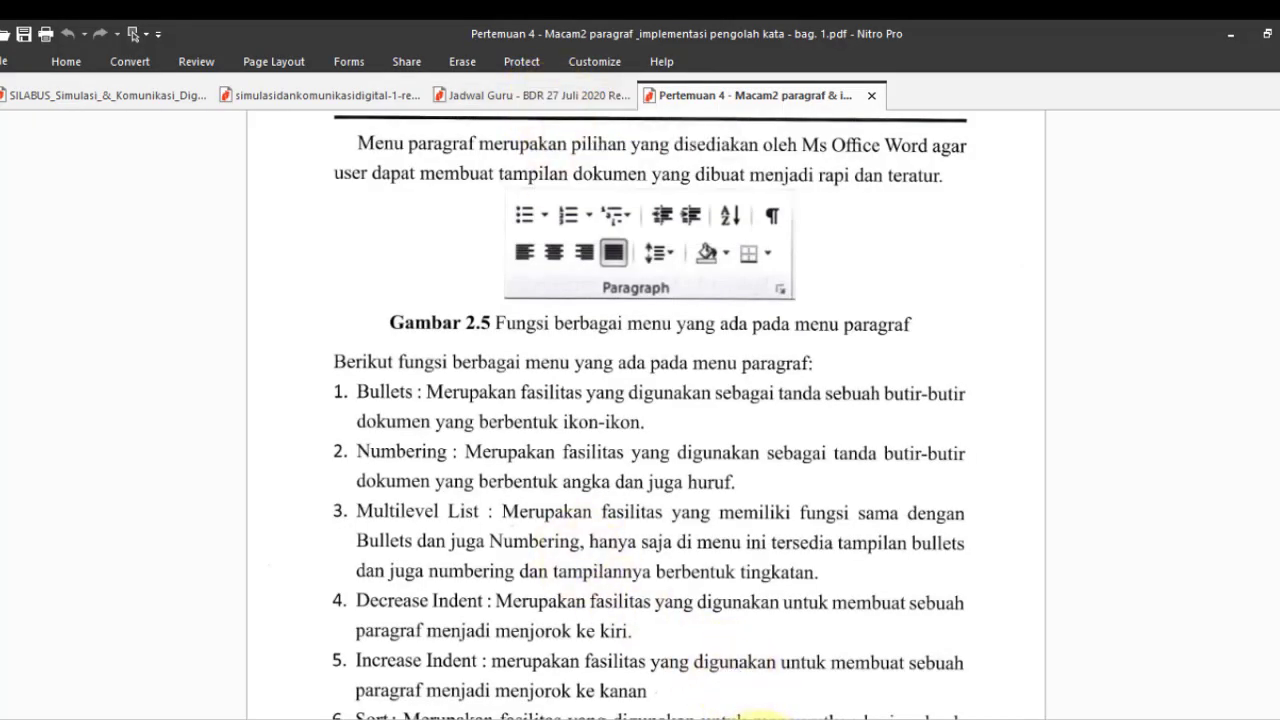
pyautogui.hotkey('alt', 'Tab')
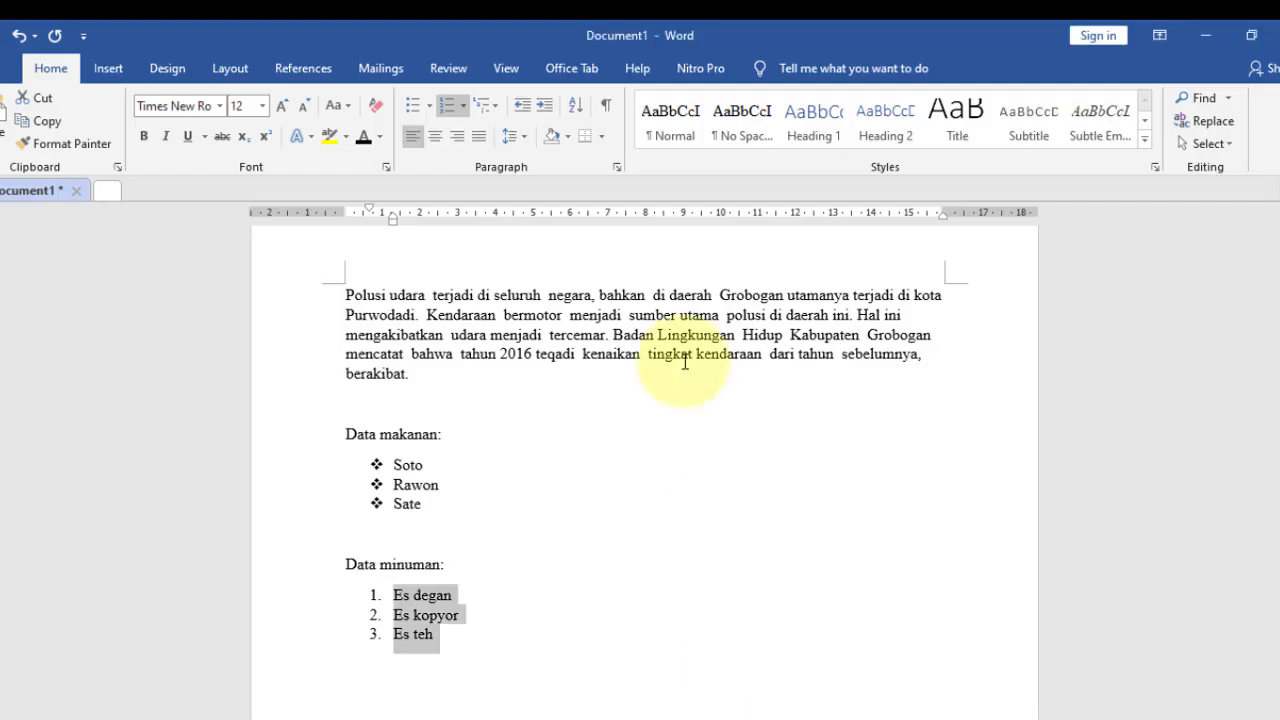
pyautogui.click(576, 110)
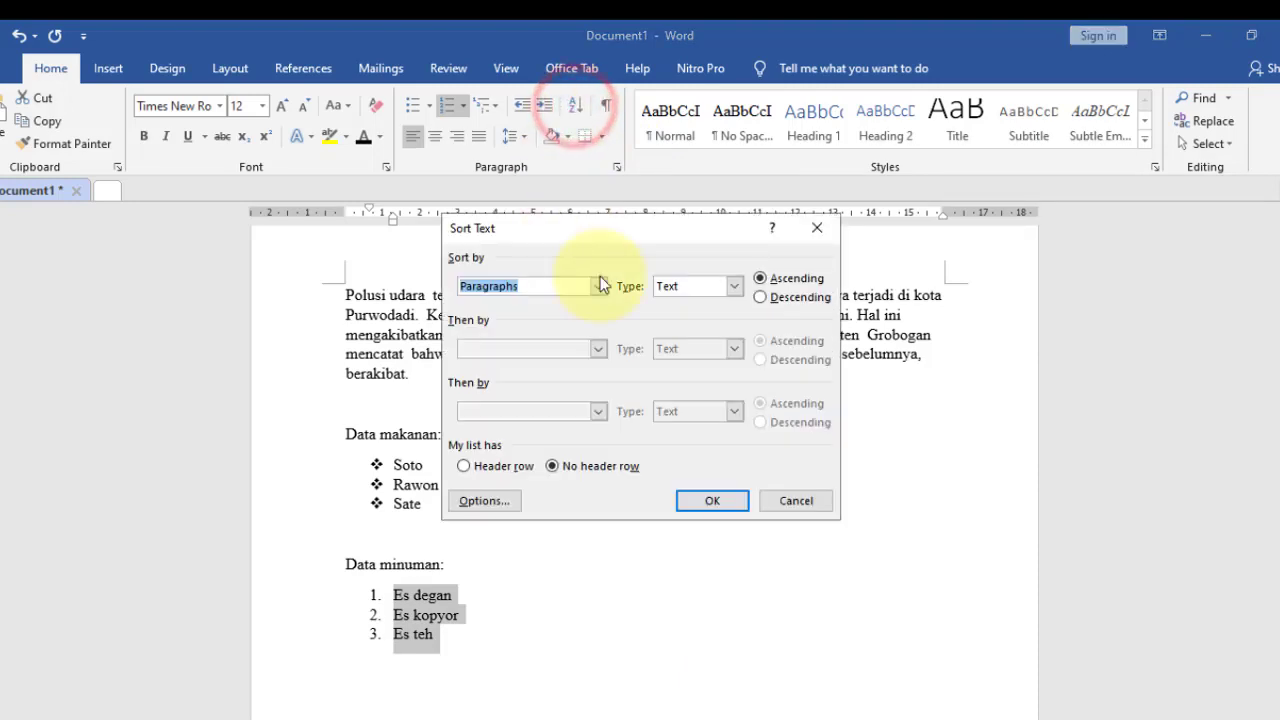
pyautogui.click(808, 505)
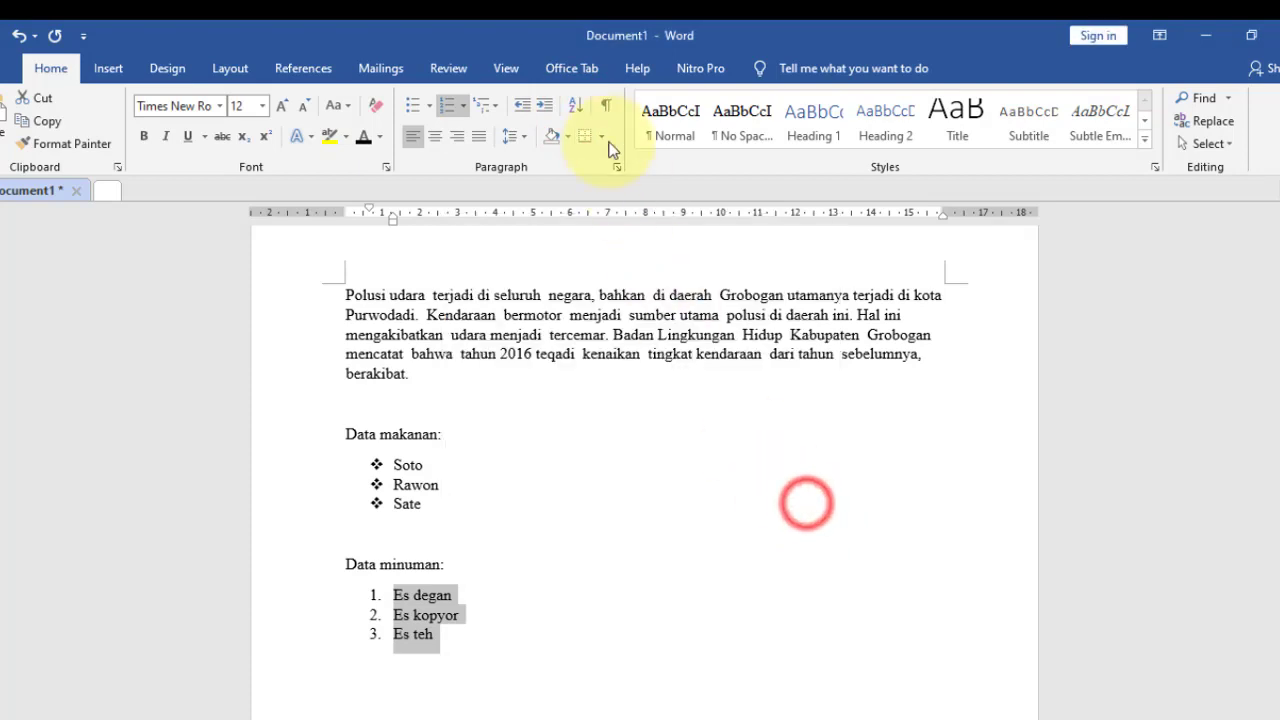
pyautogui.click(577, 110)
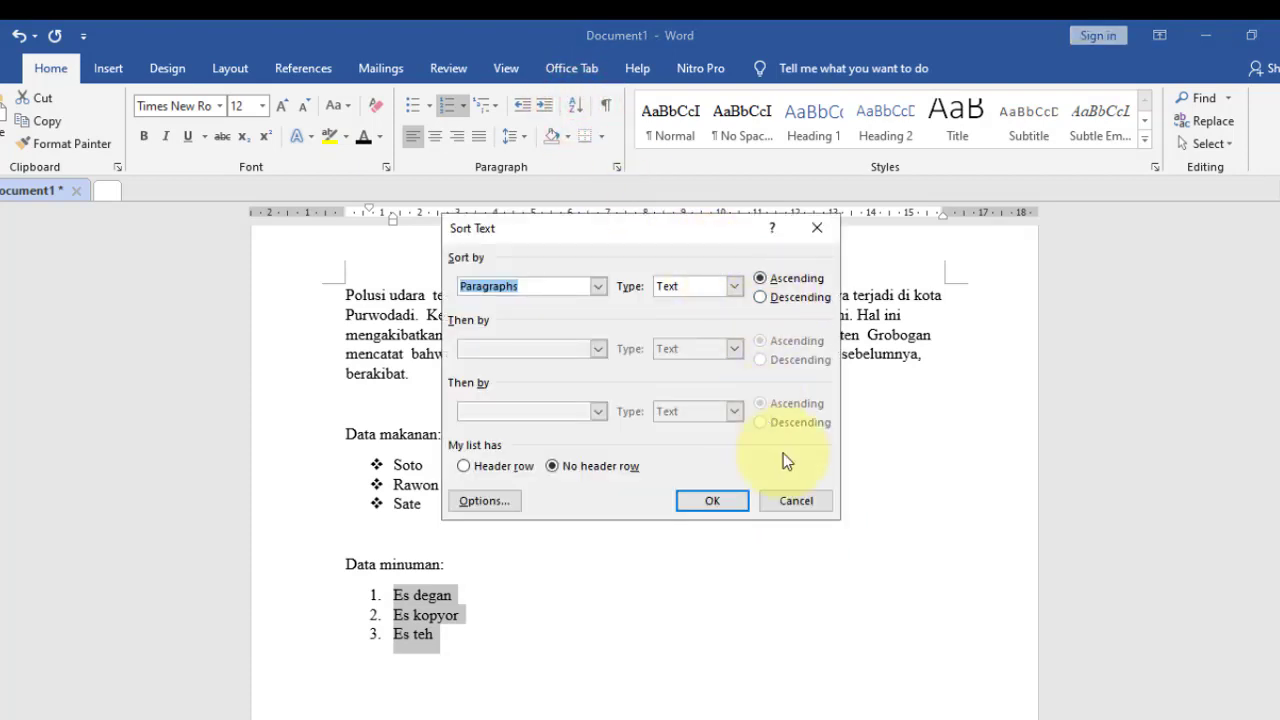
pyautogui.click(815, 503)
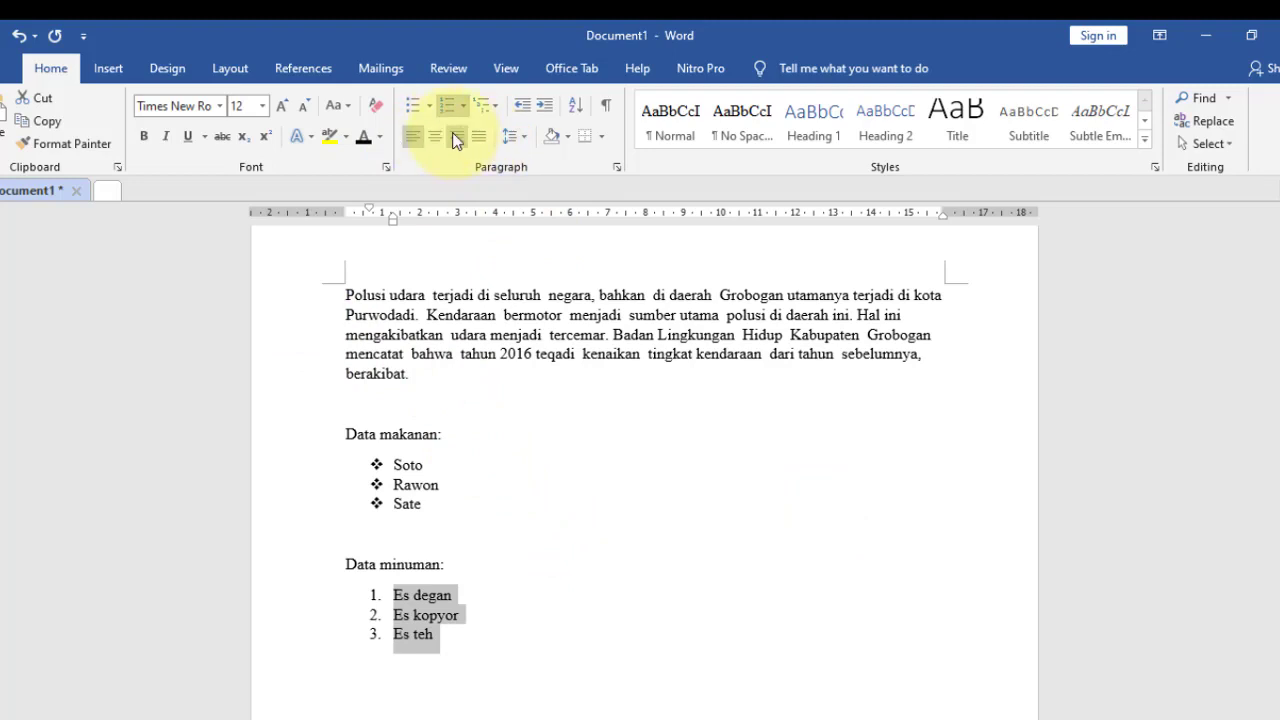
# Center the "Polusi udara" paragraph, then align it to the right margin.
pyautogui.click(282, 317)
pyautogui.moveTo(279, 297); pyautogui.dragTo(297, 378)
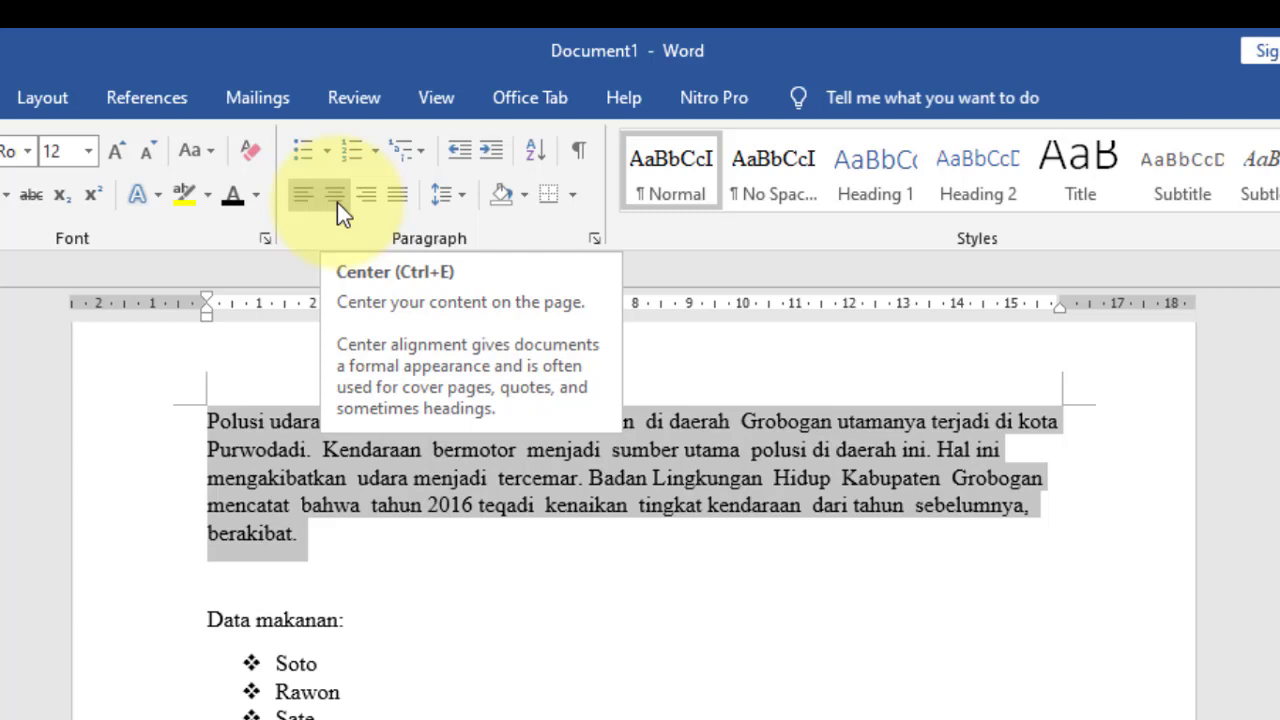
pyautogui.click(337, 202)
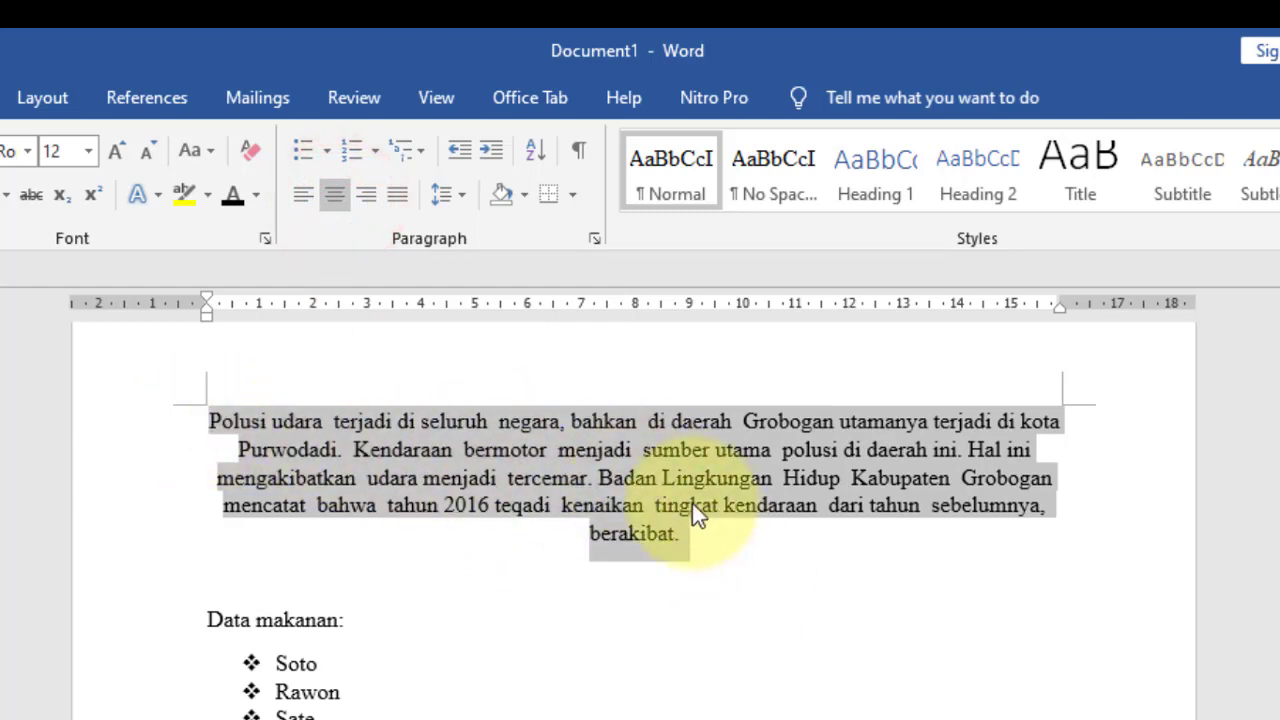
pyautogui.click(367, 192)
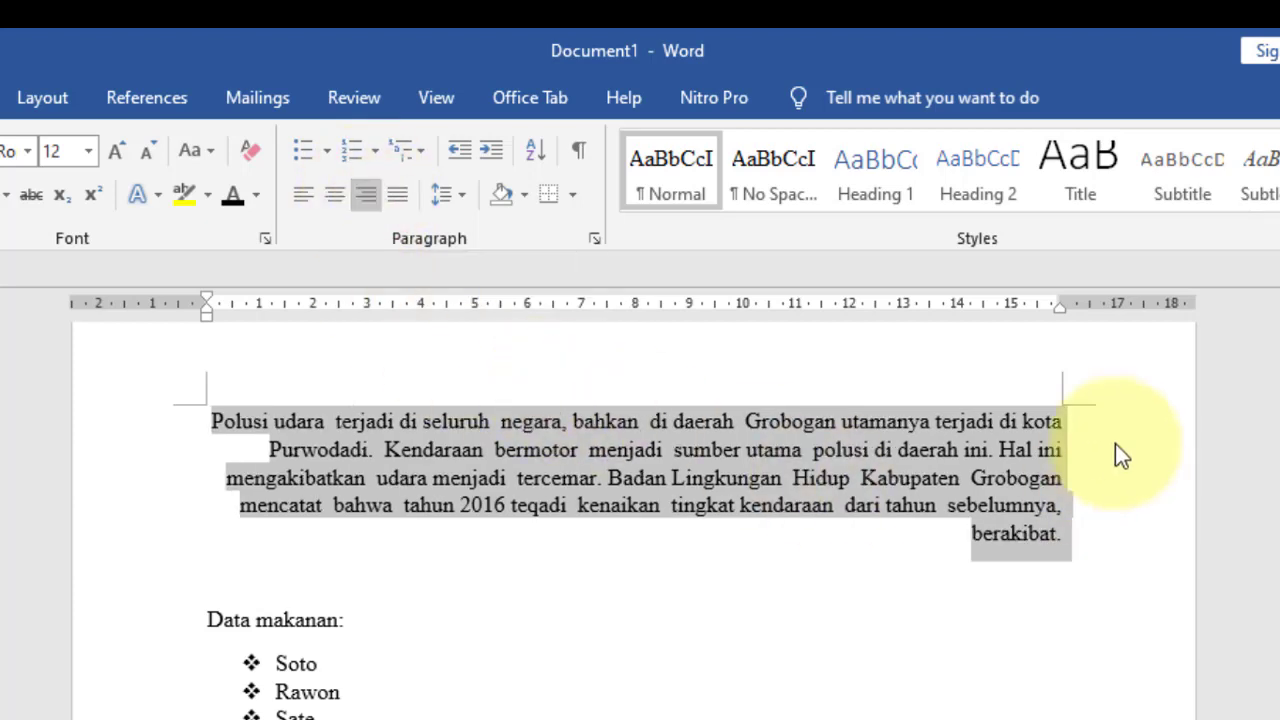
# Justify the whole "Polusi udara" paragraph.
pyautogui.click(1066, 491)
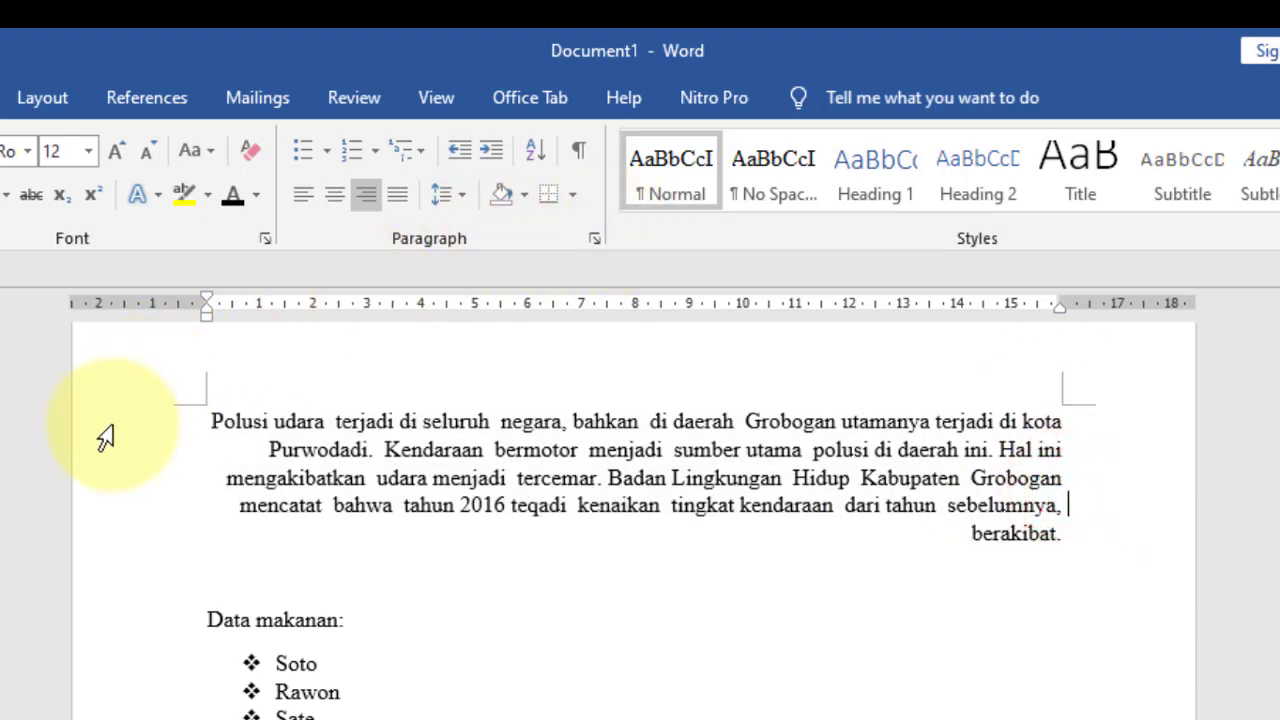
pyautogui.moveTo(112, 428); pyautogui.dragTo(117, 534)
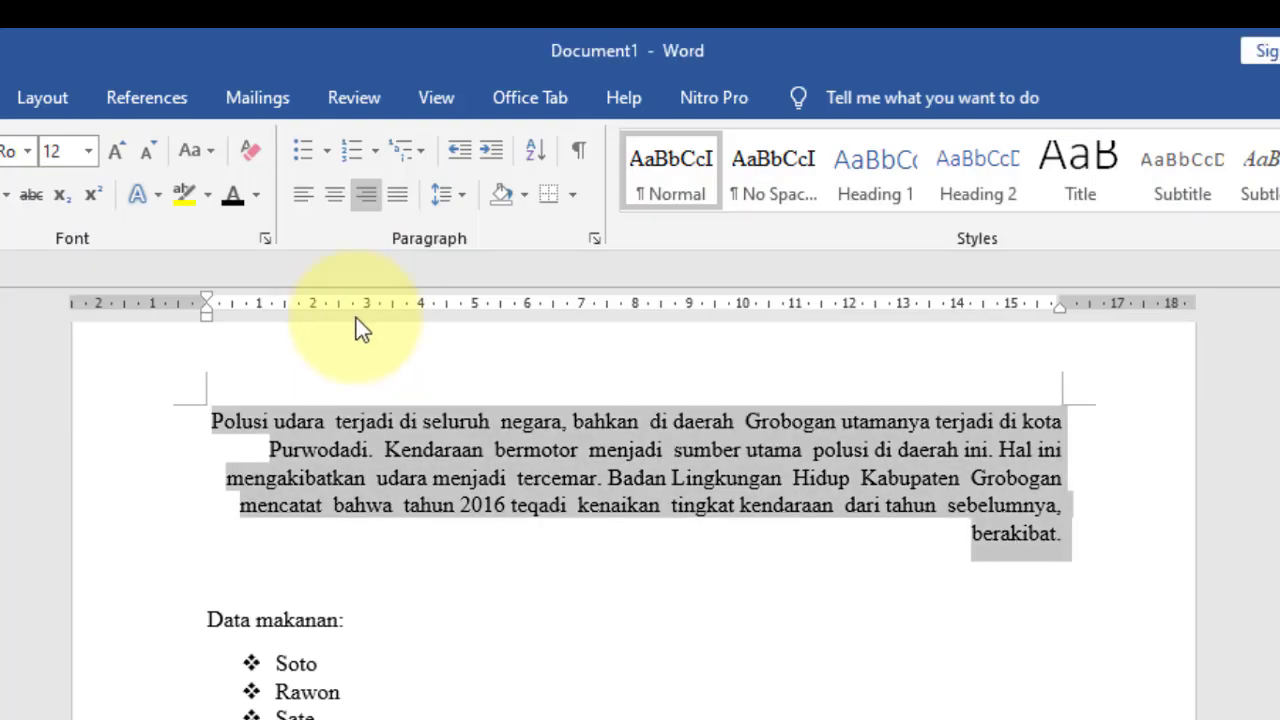
pyautogui.click(397, 198)
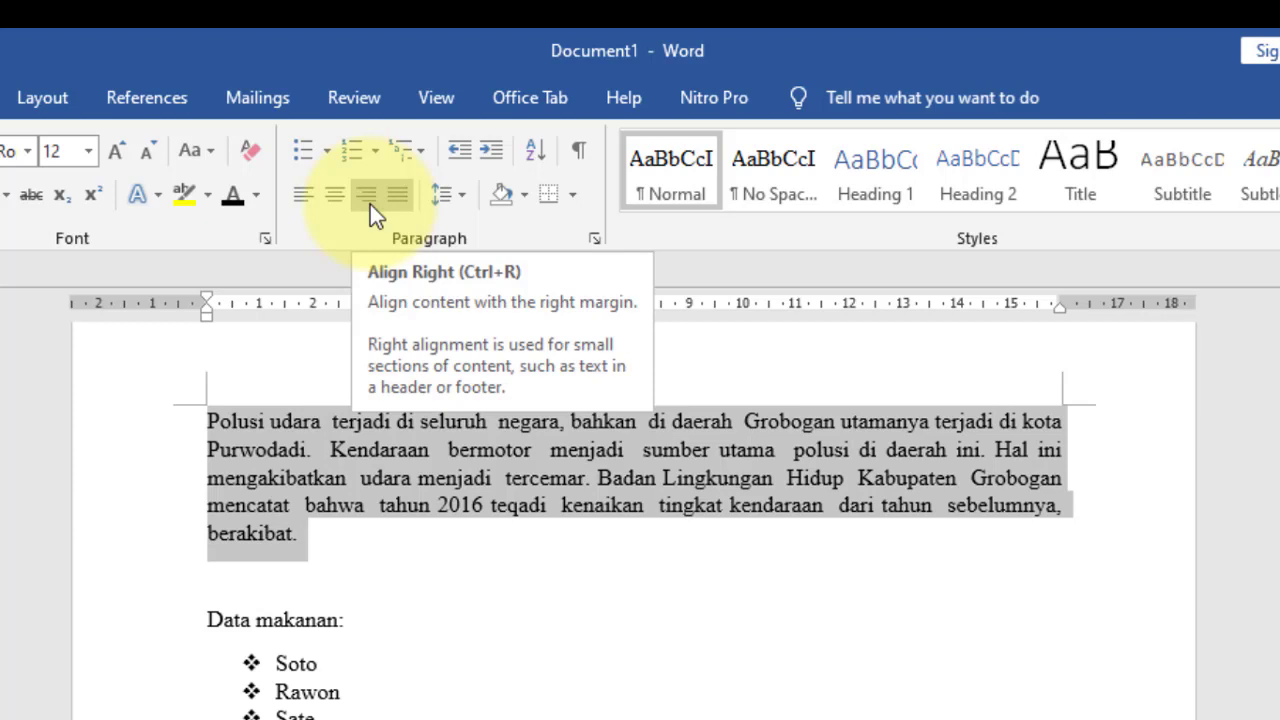
# Review the line spacing, shading and border choices for the "Polusi udara" paragraph without applying any.
pyautogui.click(442, 203)
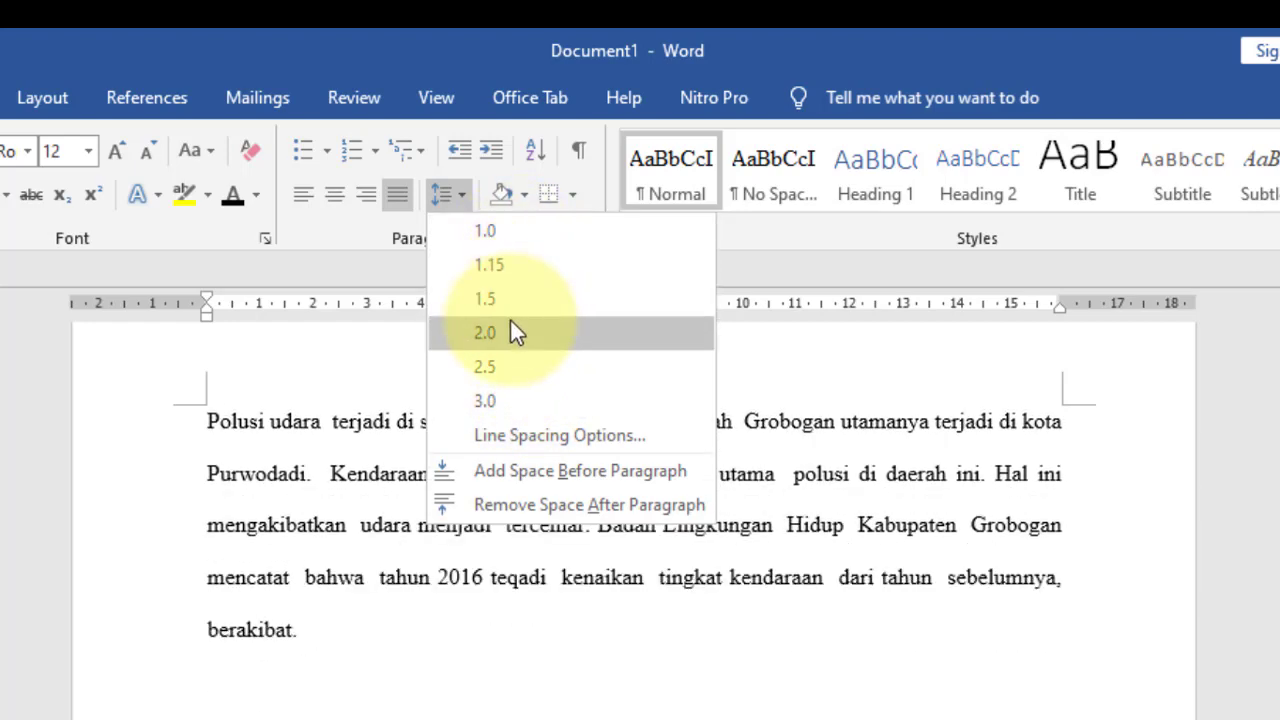
pyautogui.click(522, 194)
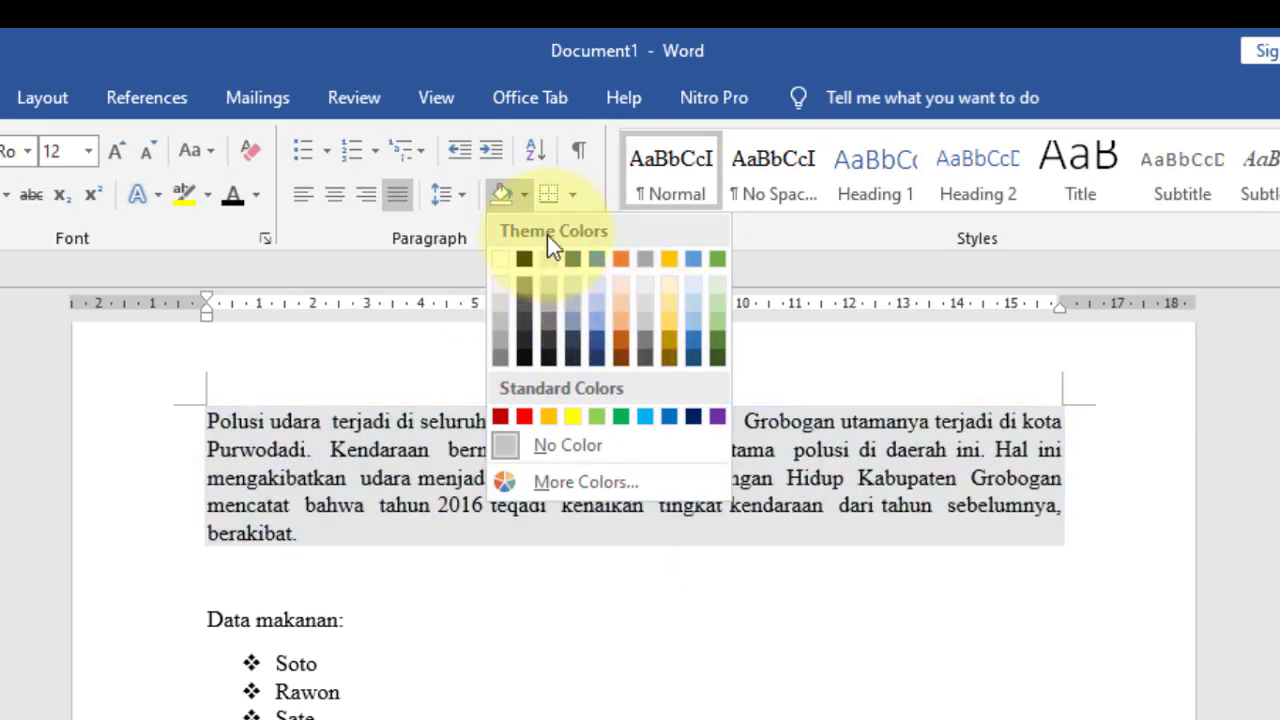
pyautogui.click(574, 195)
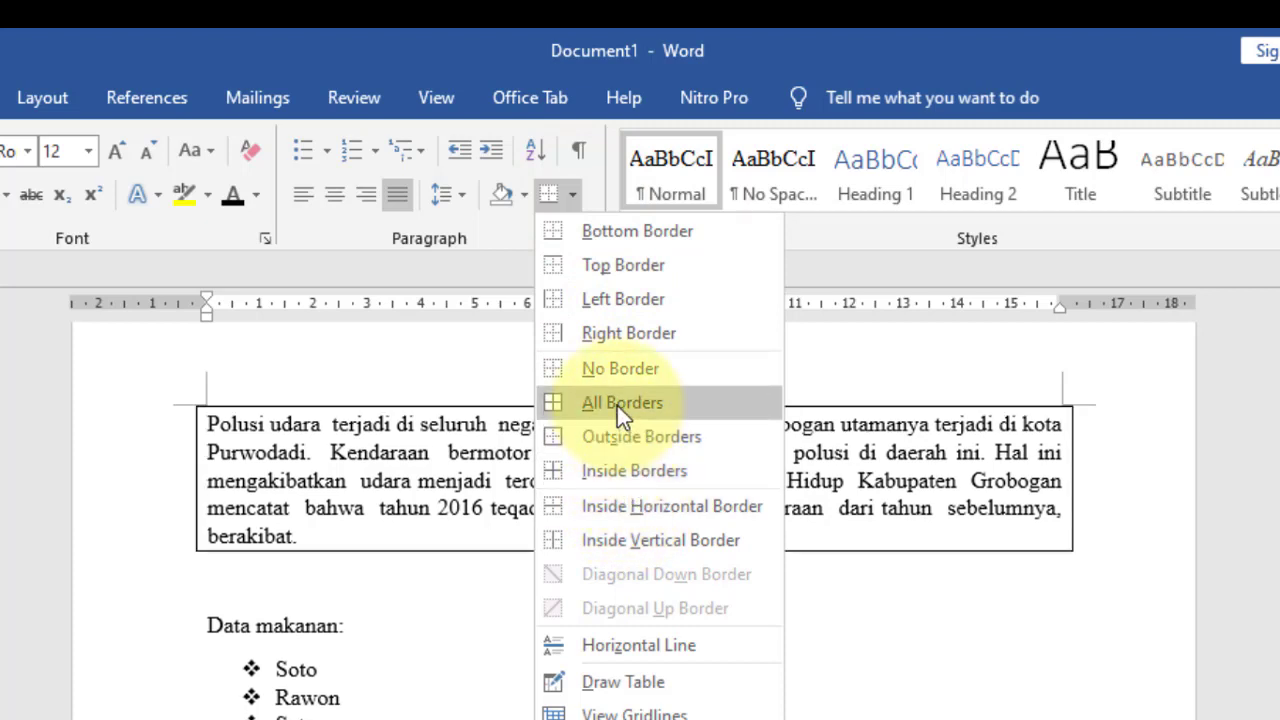
pyautogui.click(415, 612)
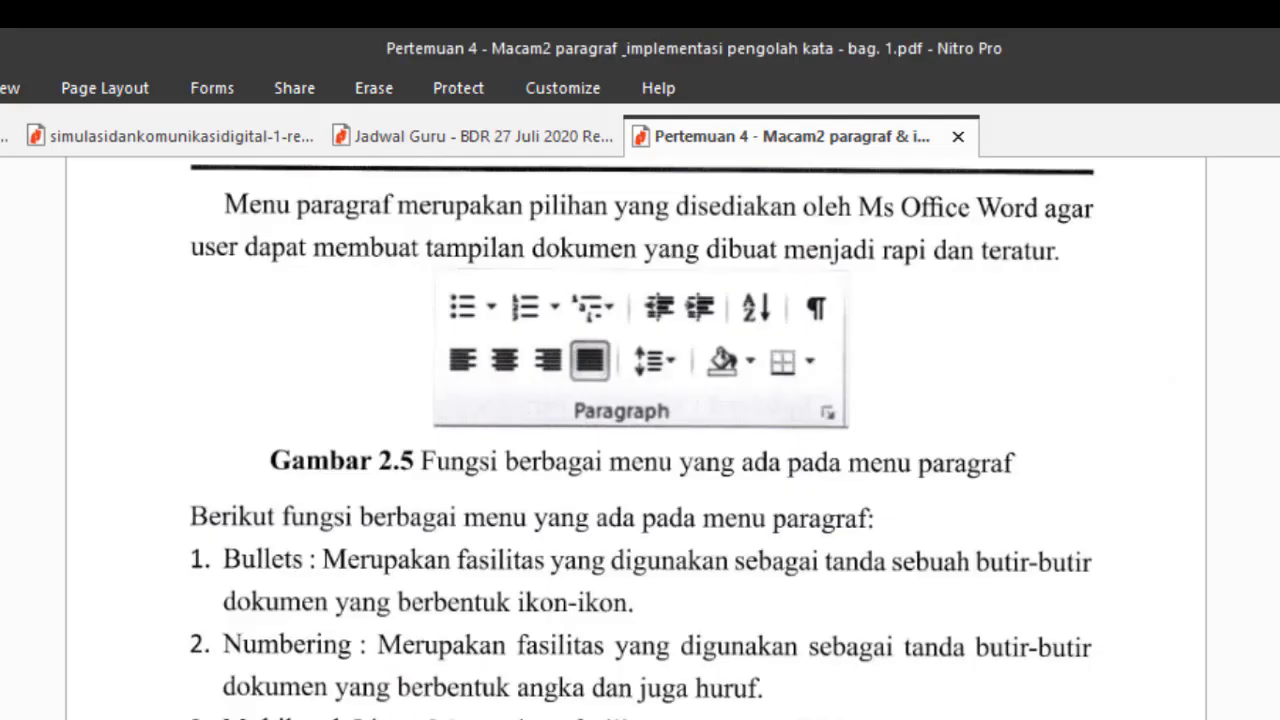
# In the PDF lesson in Nitro Pro, go through the paragraph command list down to the Page Layout section.
pyautogui.scroll(-5, 640, 440)
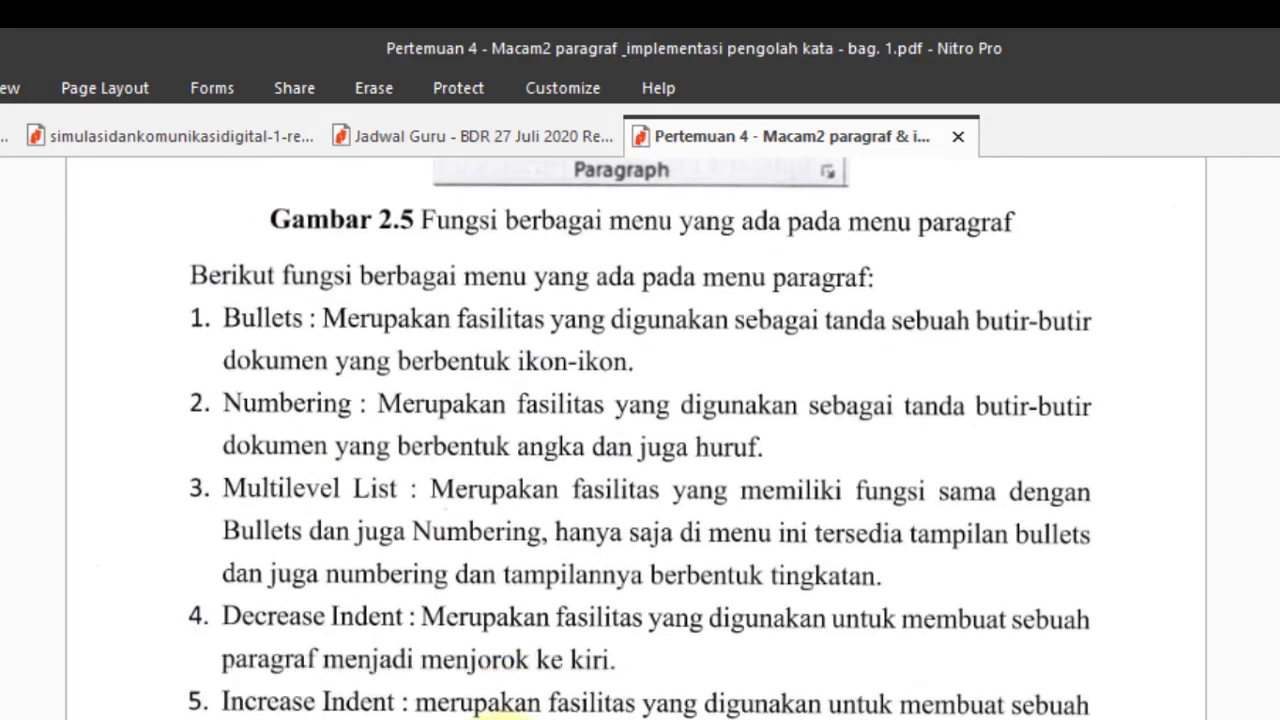
pyautogui.scroll(-3, 410, 445)
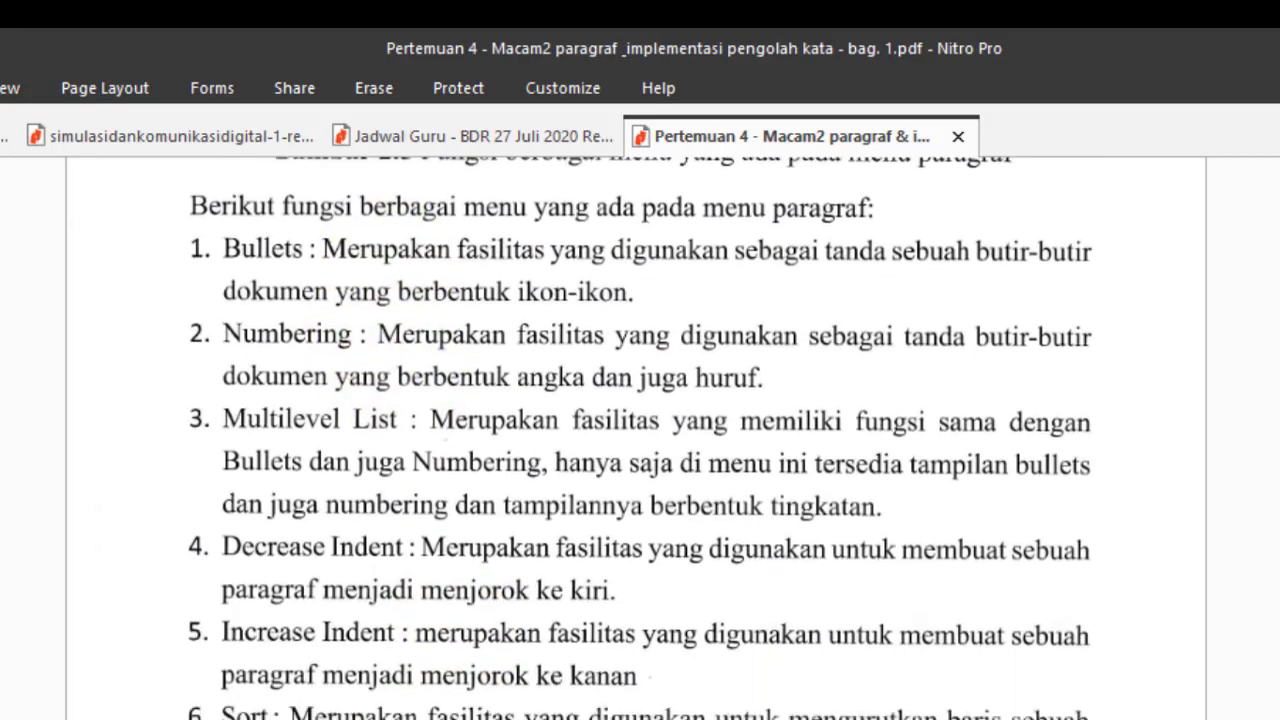
pyautogui.scroll(-15, 587, 513)
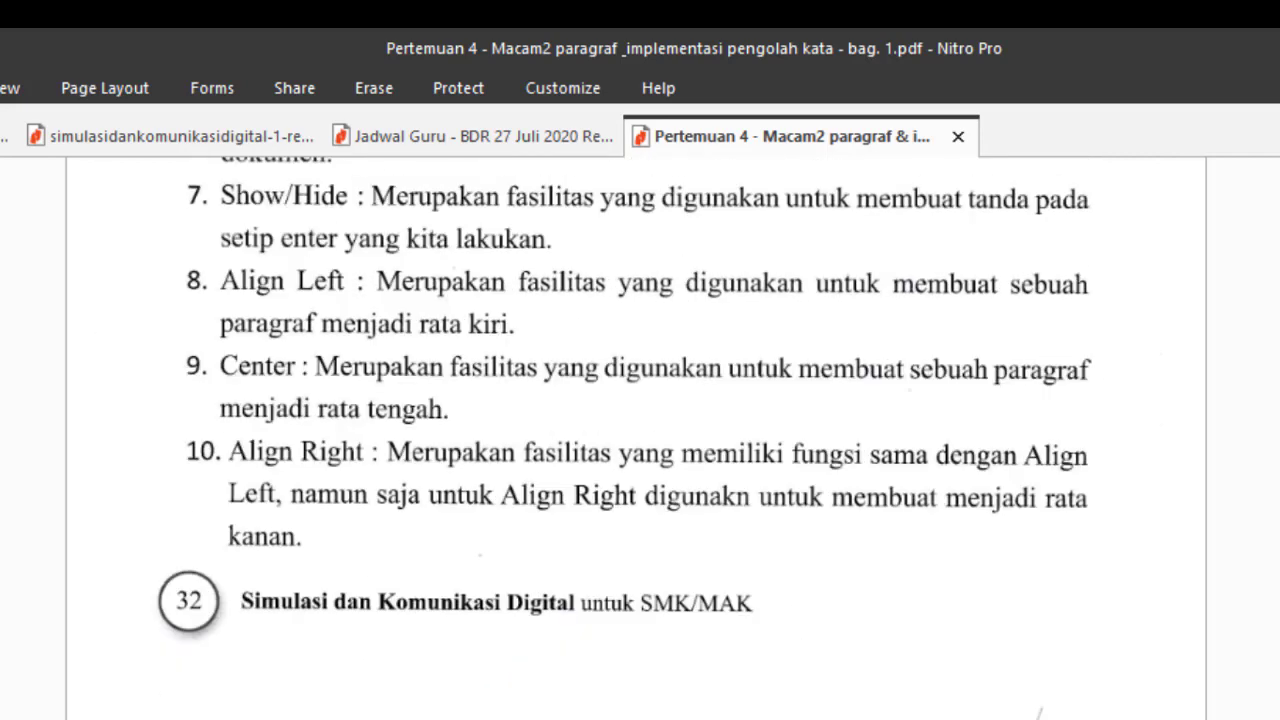
pyautogui.scroll(-10, 587, 513)
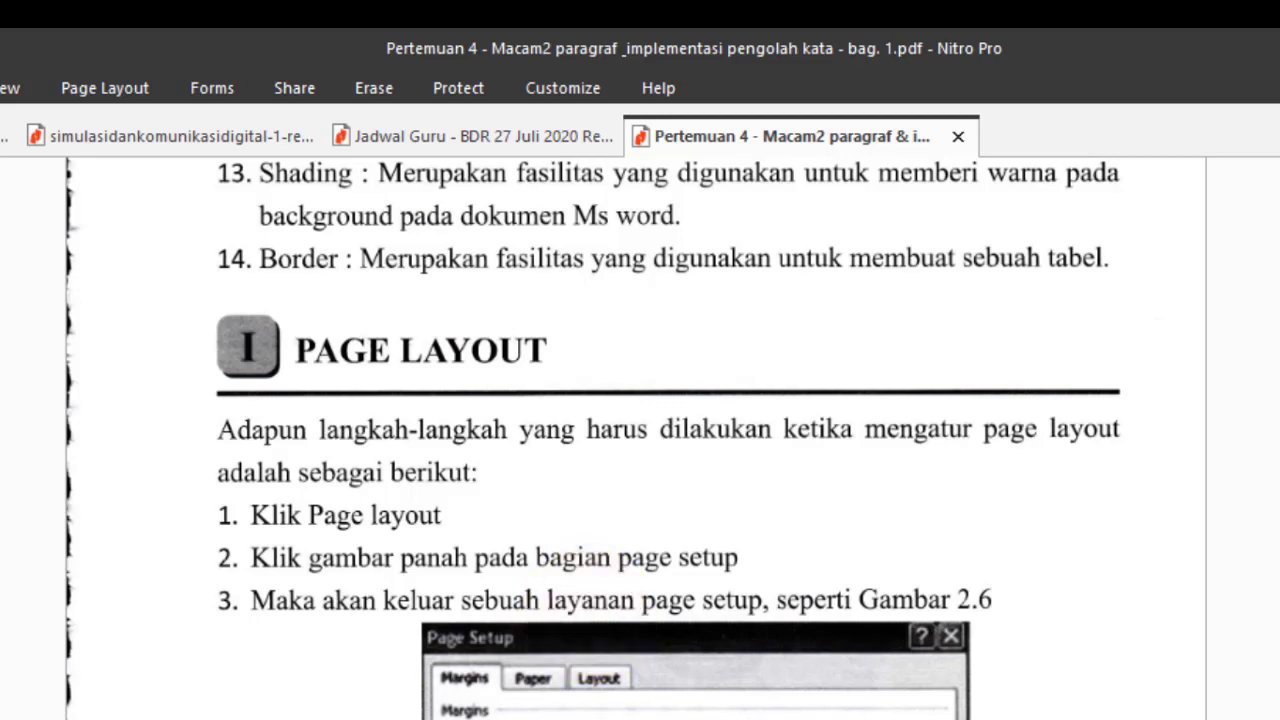
# Switch back to Word and delete all the sample text so the document is blank.
pyautogui.hotkey('alt', 'Tab')
pyautogui.click(526, 719)
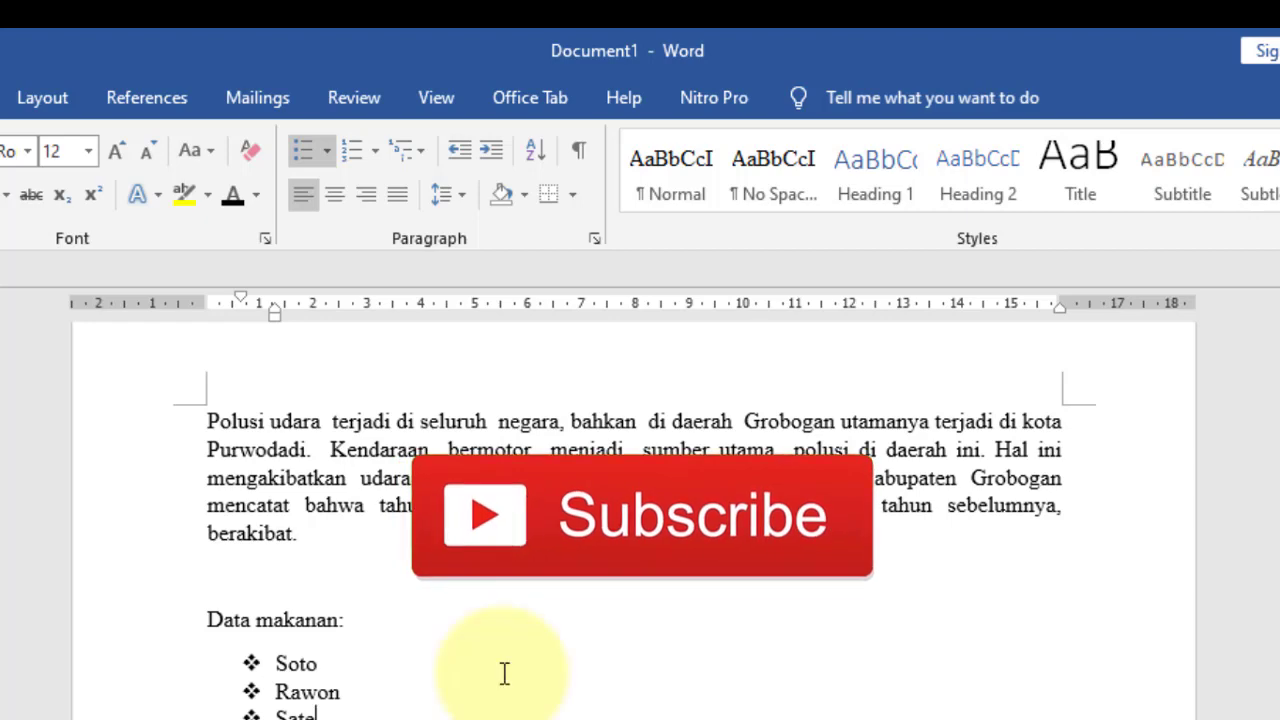
pyautogui.moveTo(350, 719); pyautogui.dragTo(208, 415)
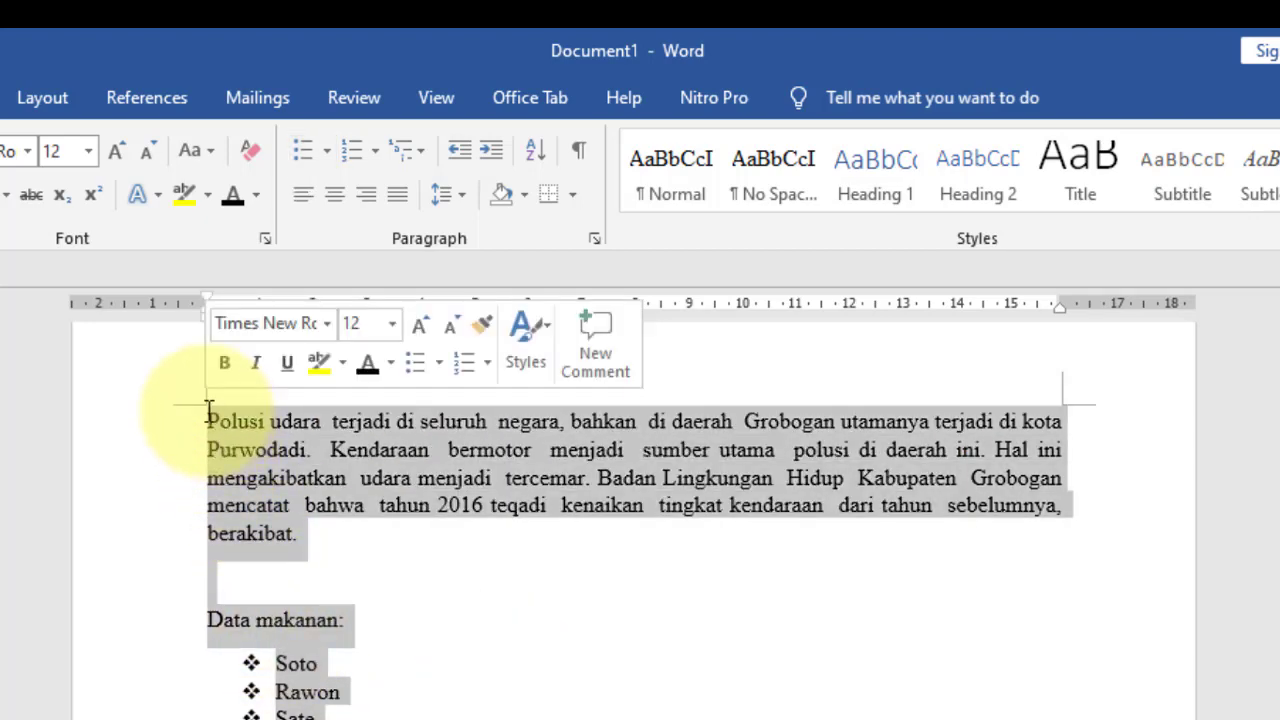
pyautogui.press('Delete')
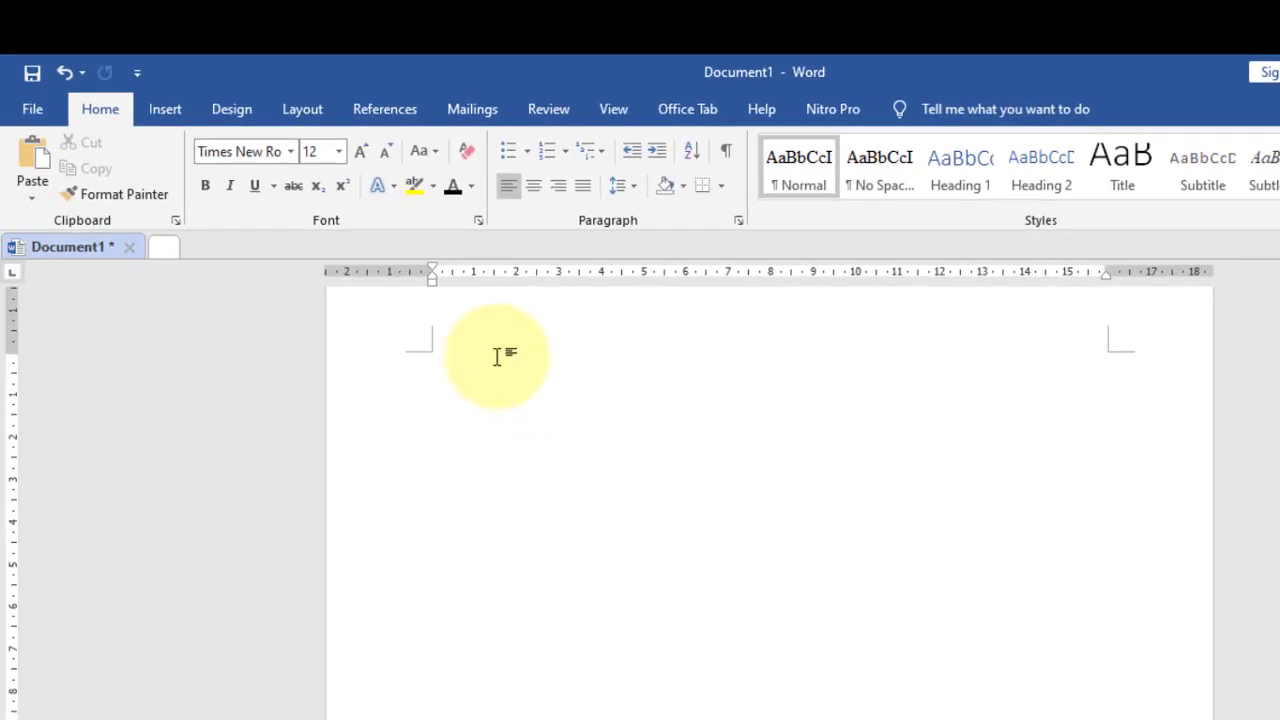
# Open the full Page Setup settings, review the margin fields, and preview Landscape orientation before returning to Portrait.
pyautogui.click(303, 118)
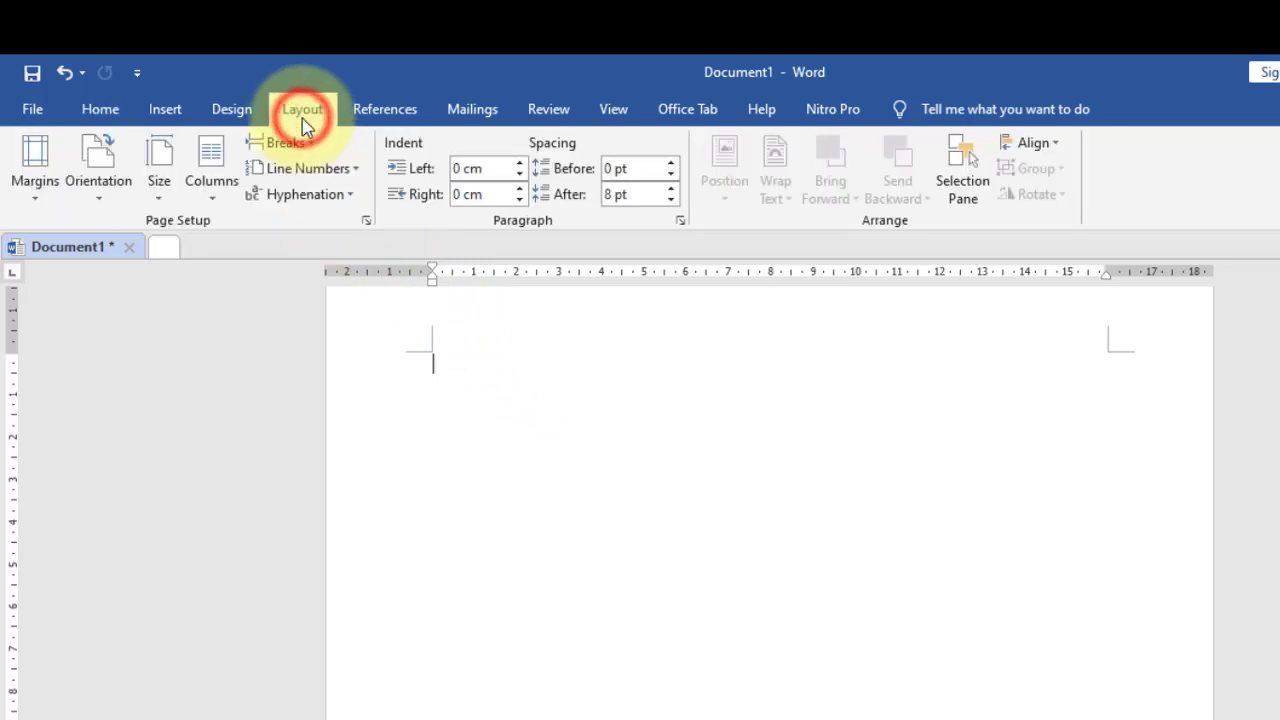
pyautogui.click(366, 220)
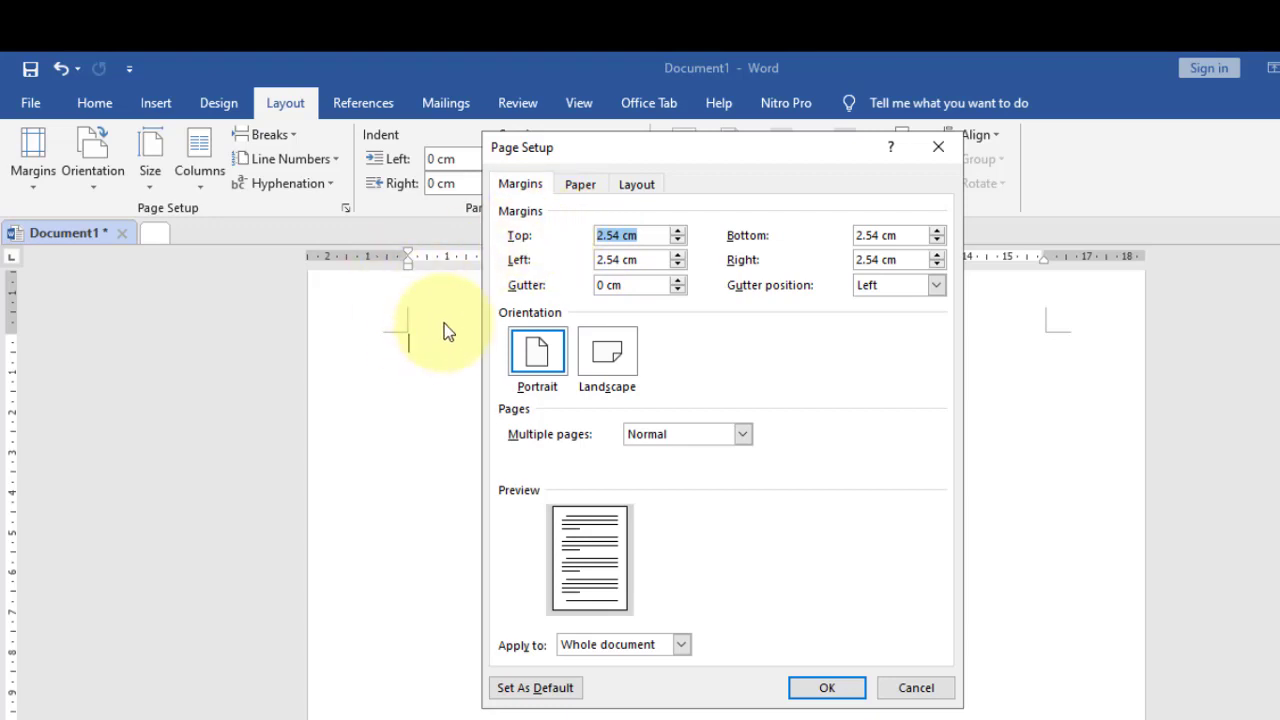
pyautogui.click(658, 261)
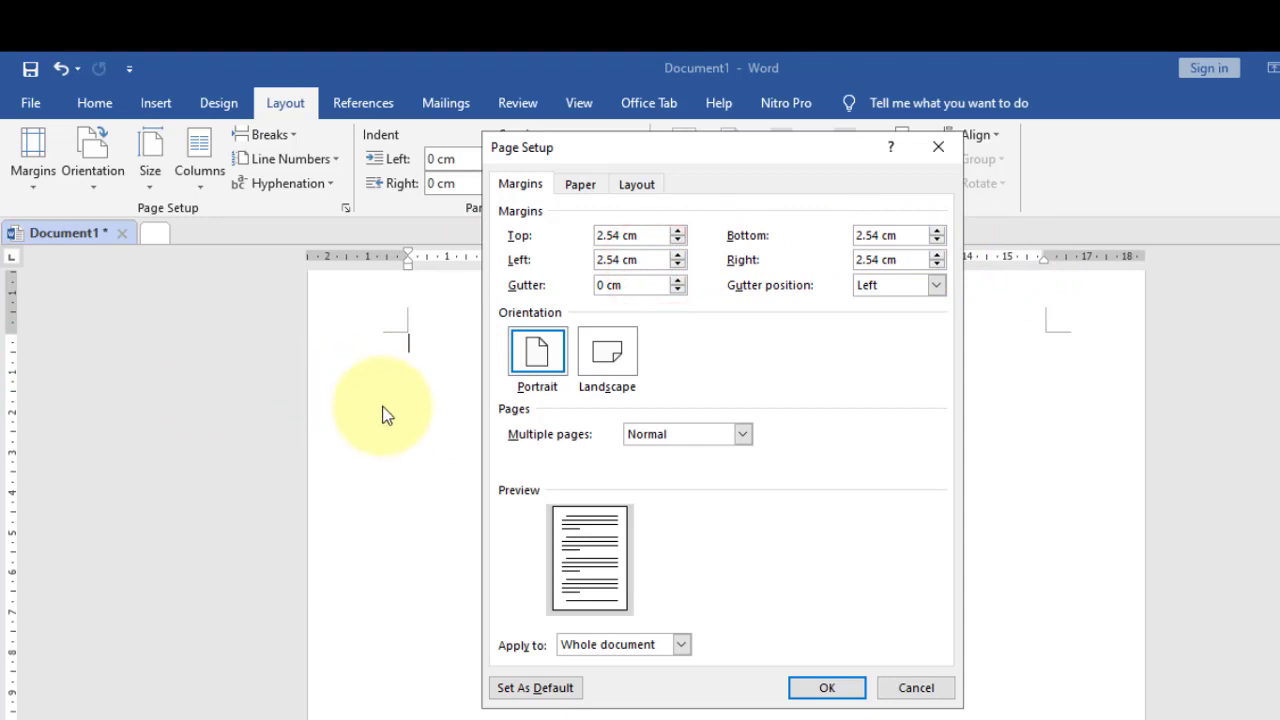
pyautogui.click(885, 234)
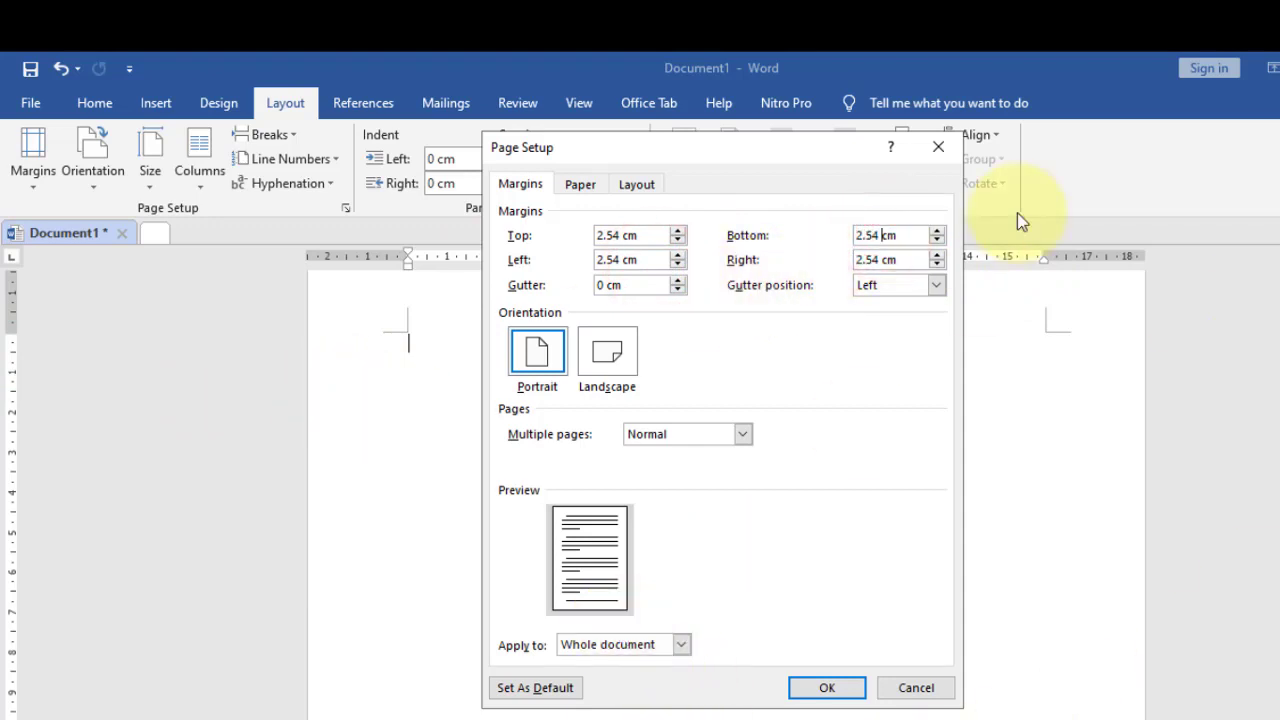
pyautogui.click(900, 260)
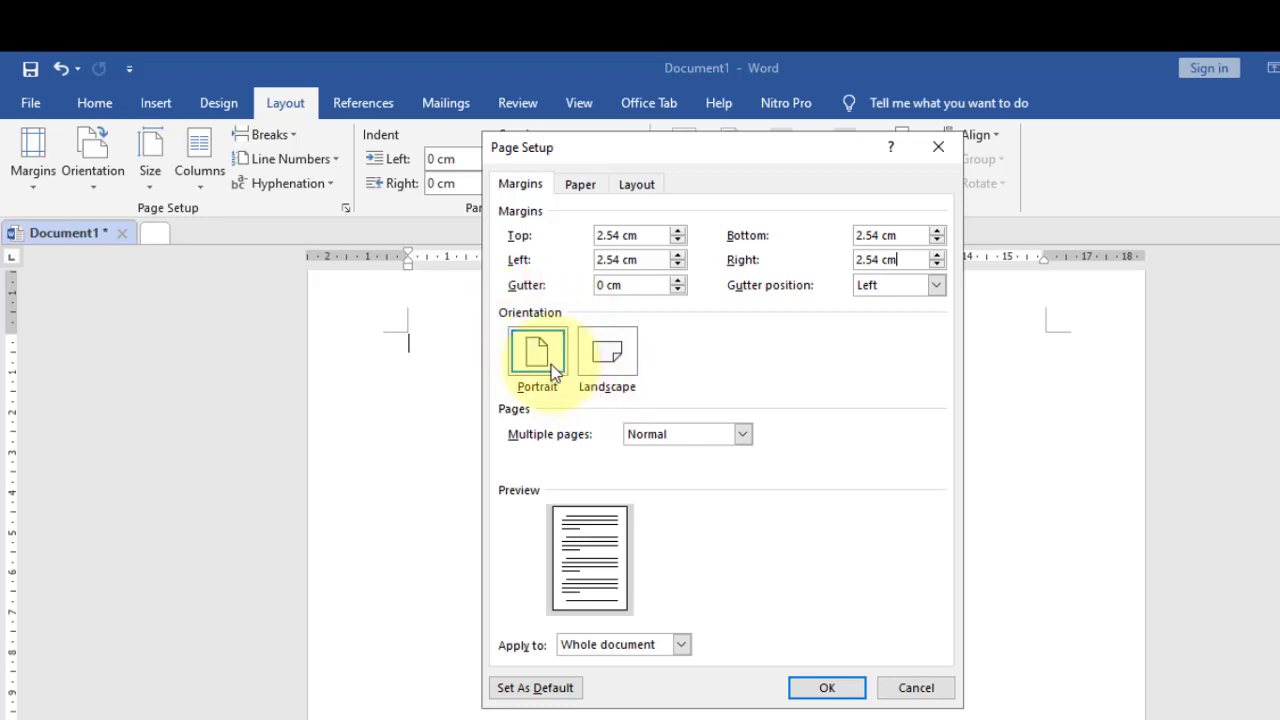
pyautogui.click(605, 355)
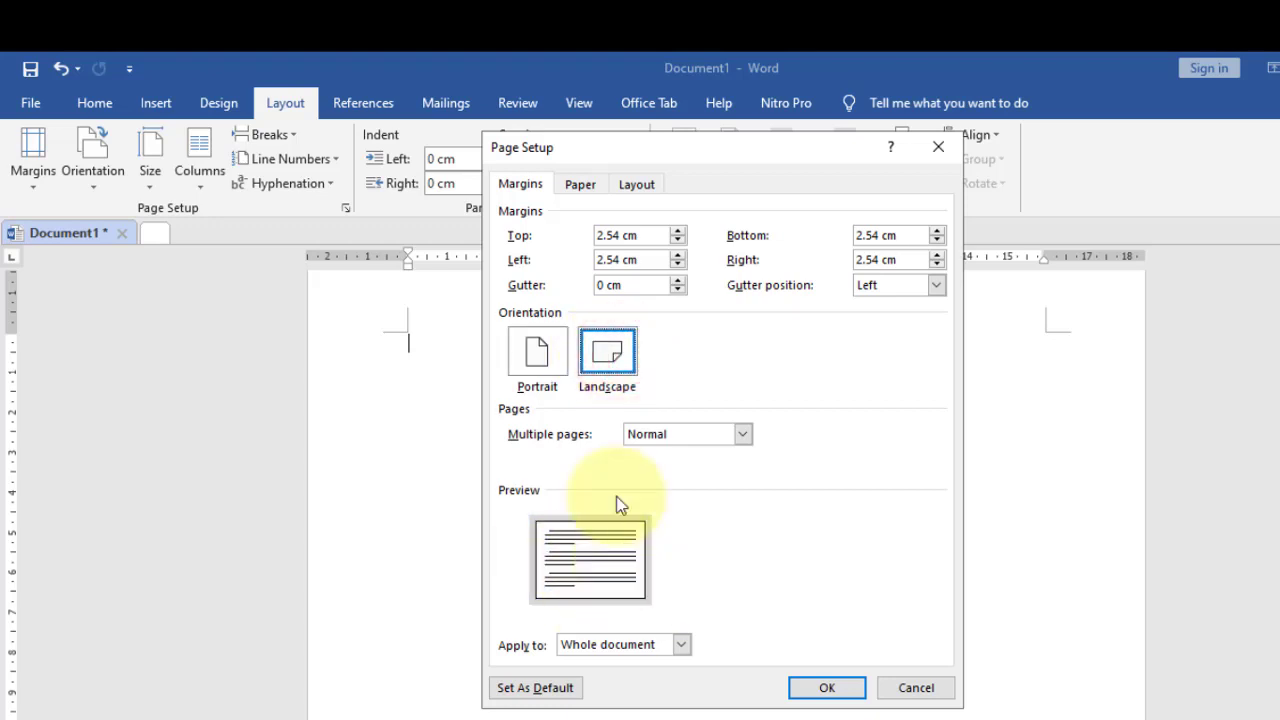
pyautogui.click(537, 355)
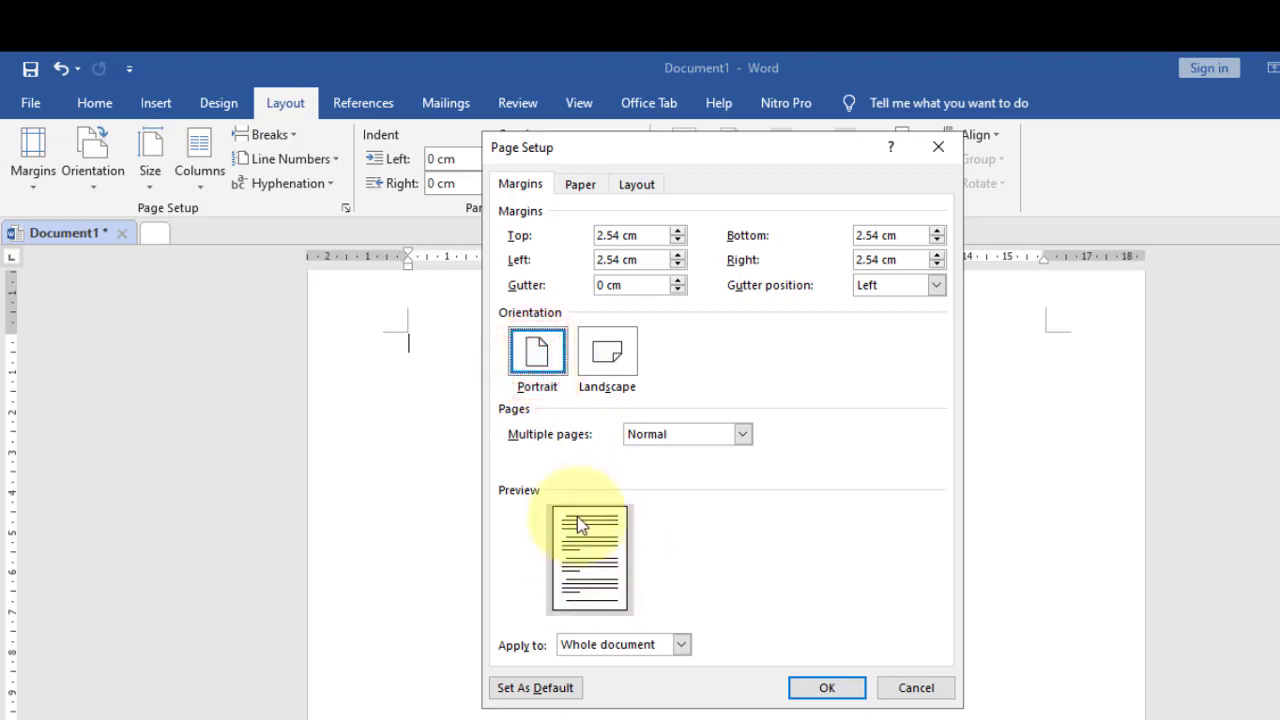
# Browse the preset paper sizes, then set the paper height to 33 cm, apply it and look over the page.
pyautogui.click(578, 186)
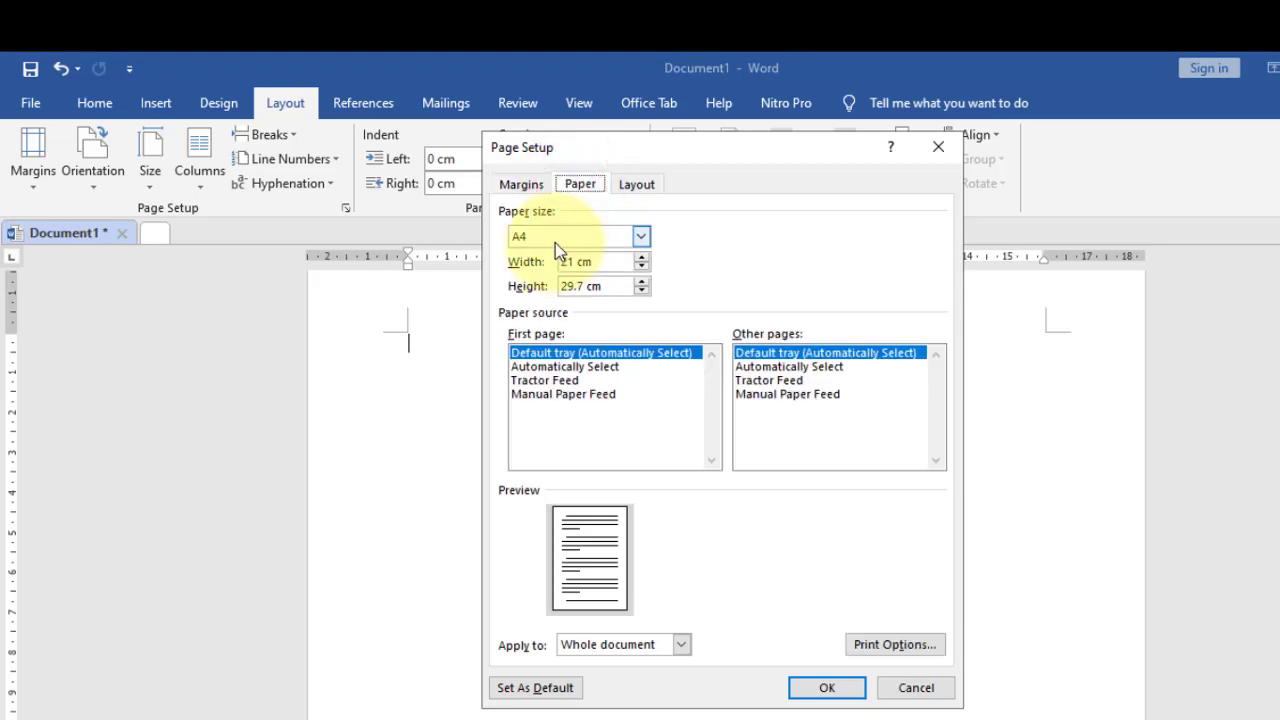
pyautogui.click(632, 237)
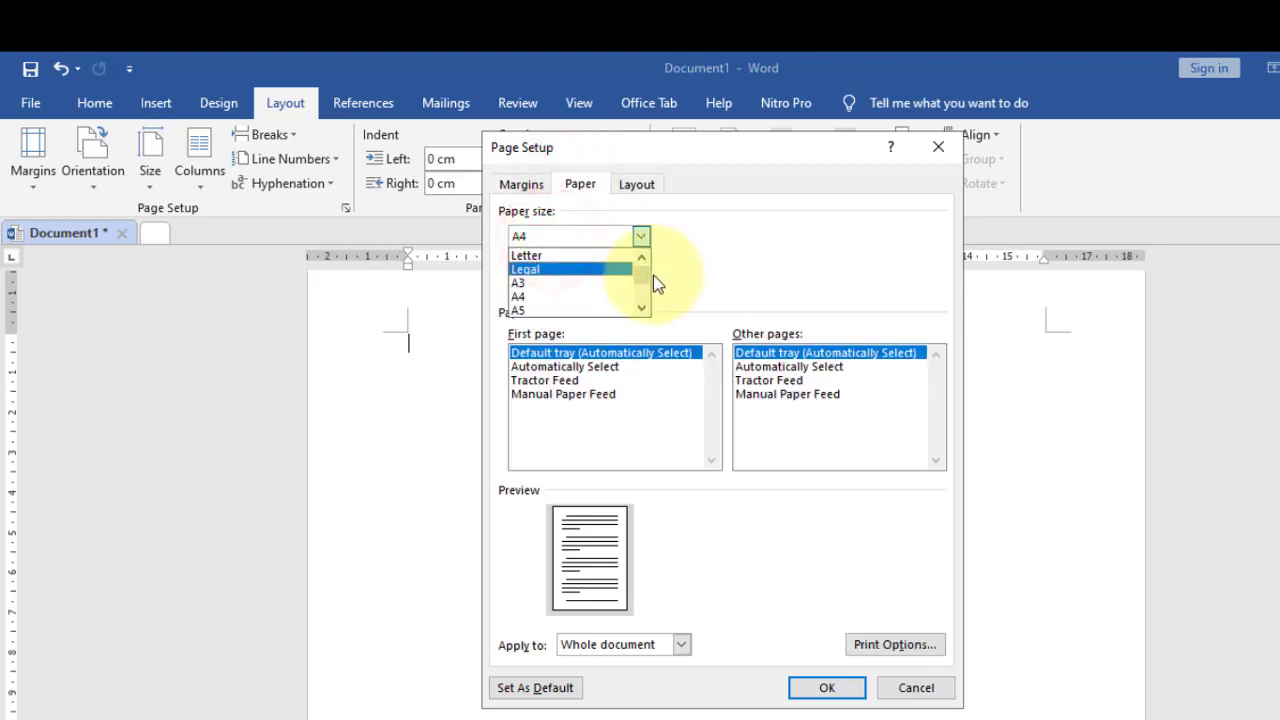
pyautogui.click(688, 277)
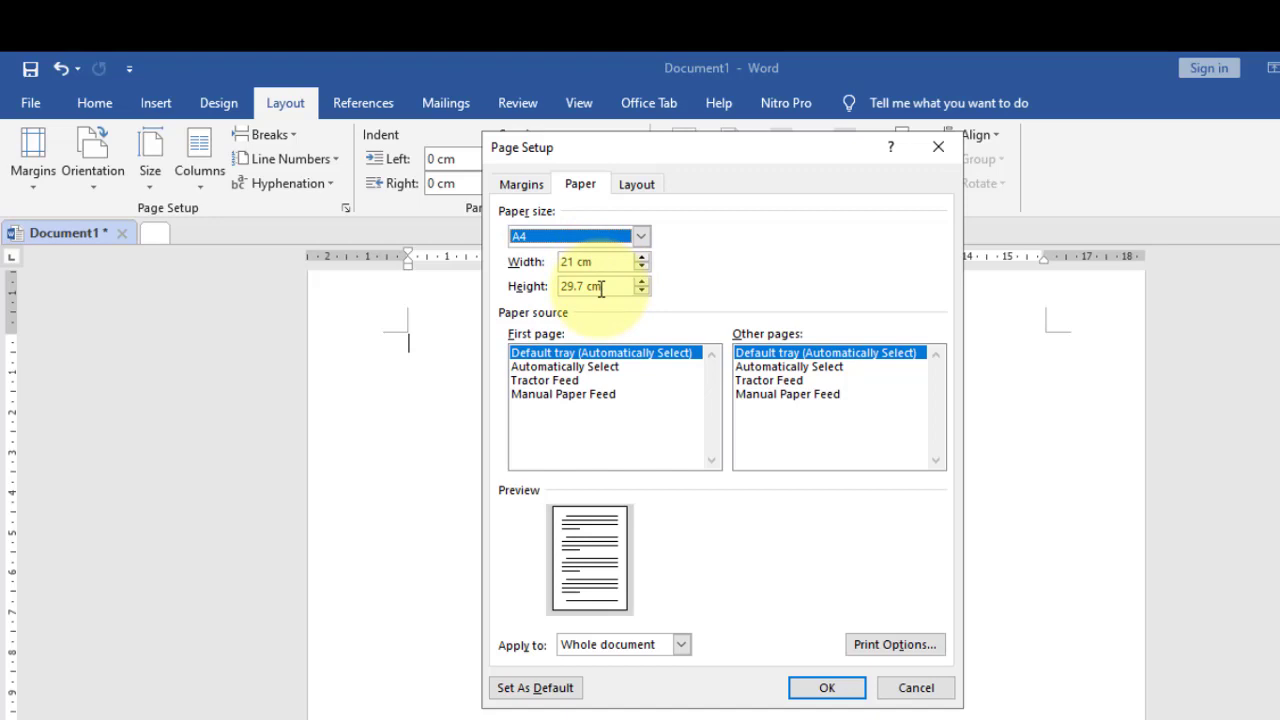
pyautogui.click(589, 236)
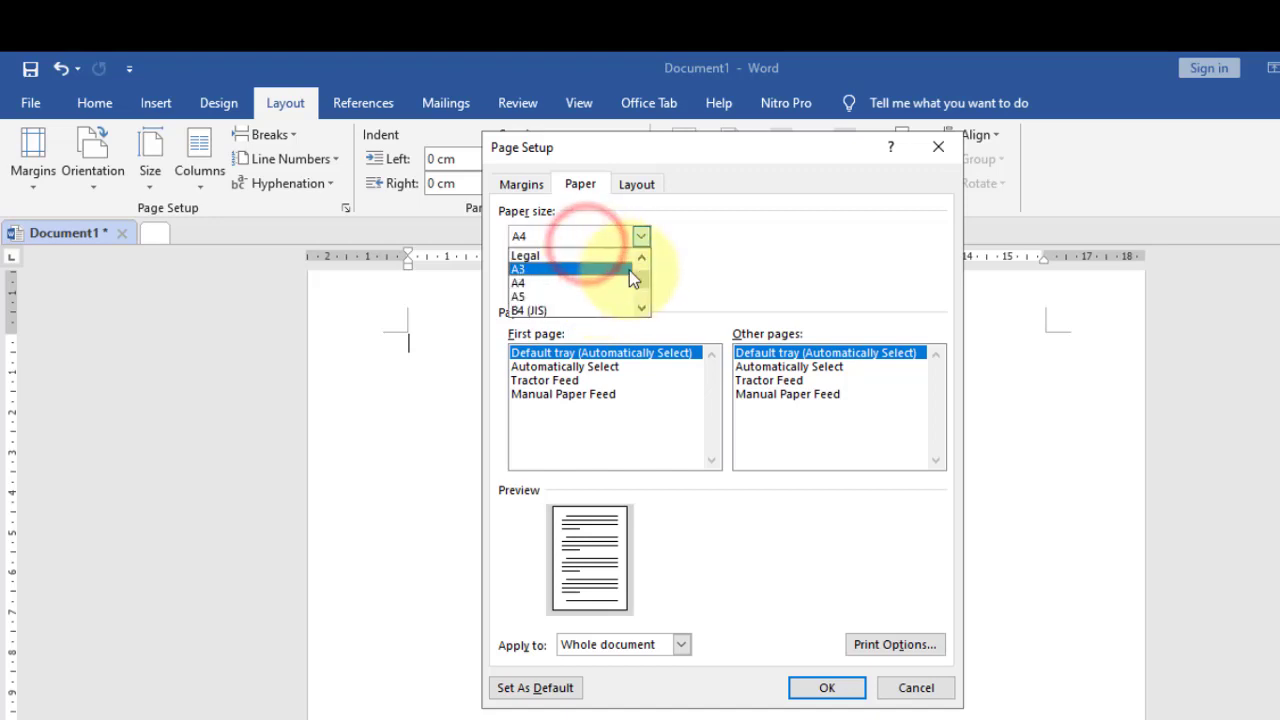
pyautogui.click(672, 276)
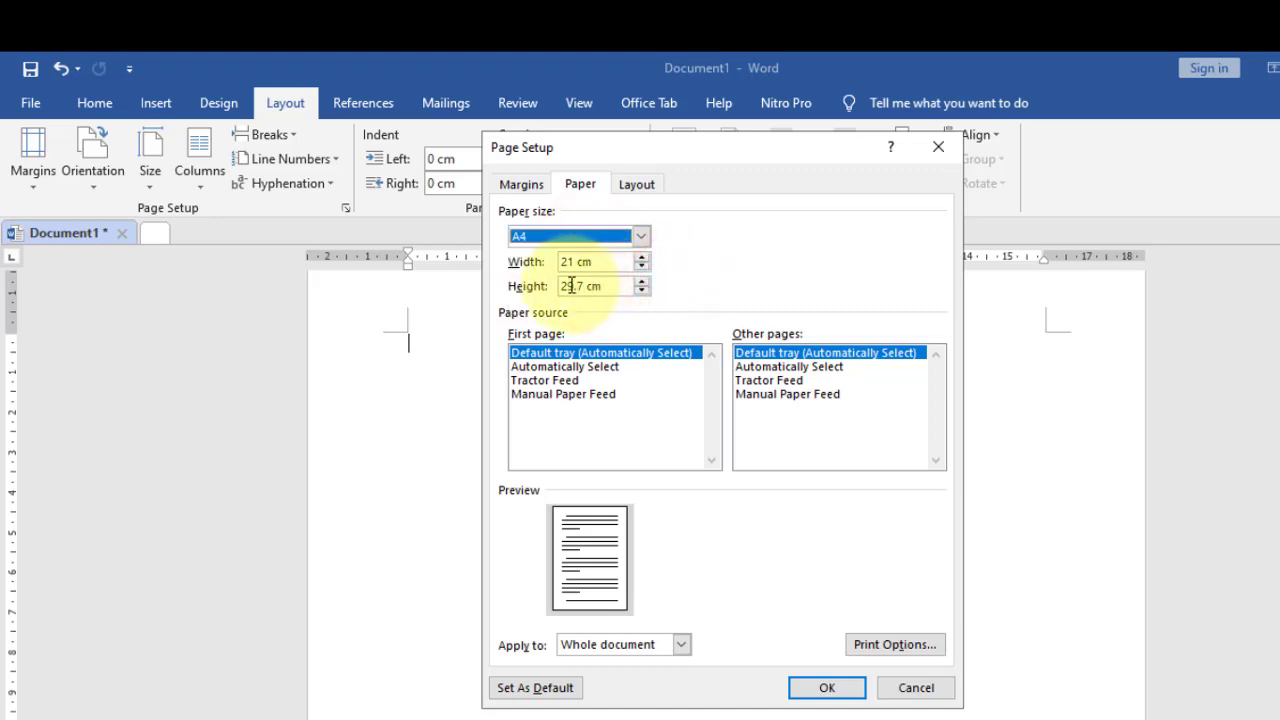
pyautogui.moveTo(585, 286); pyautogui.dragTo(562, 287)
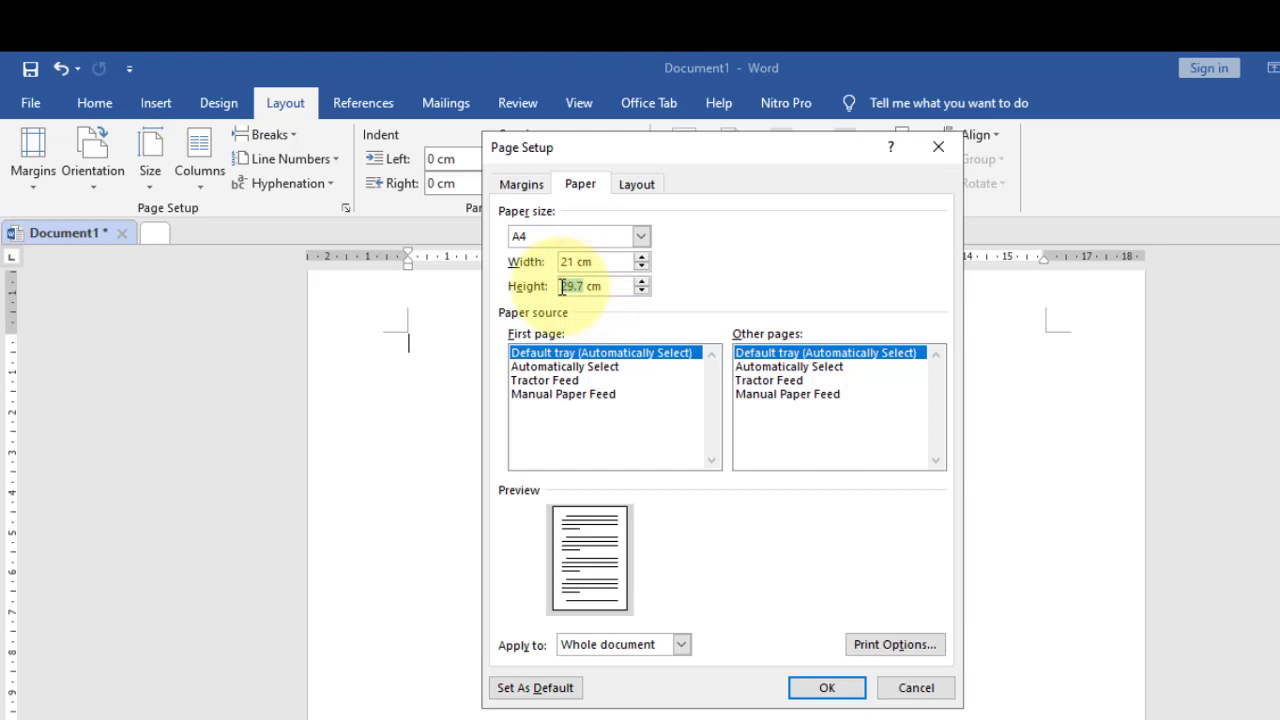
pyautogui.write('33')
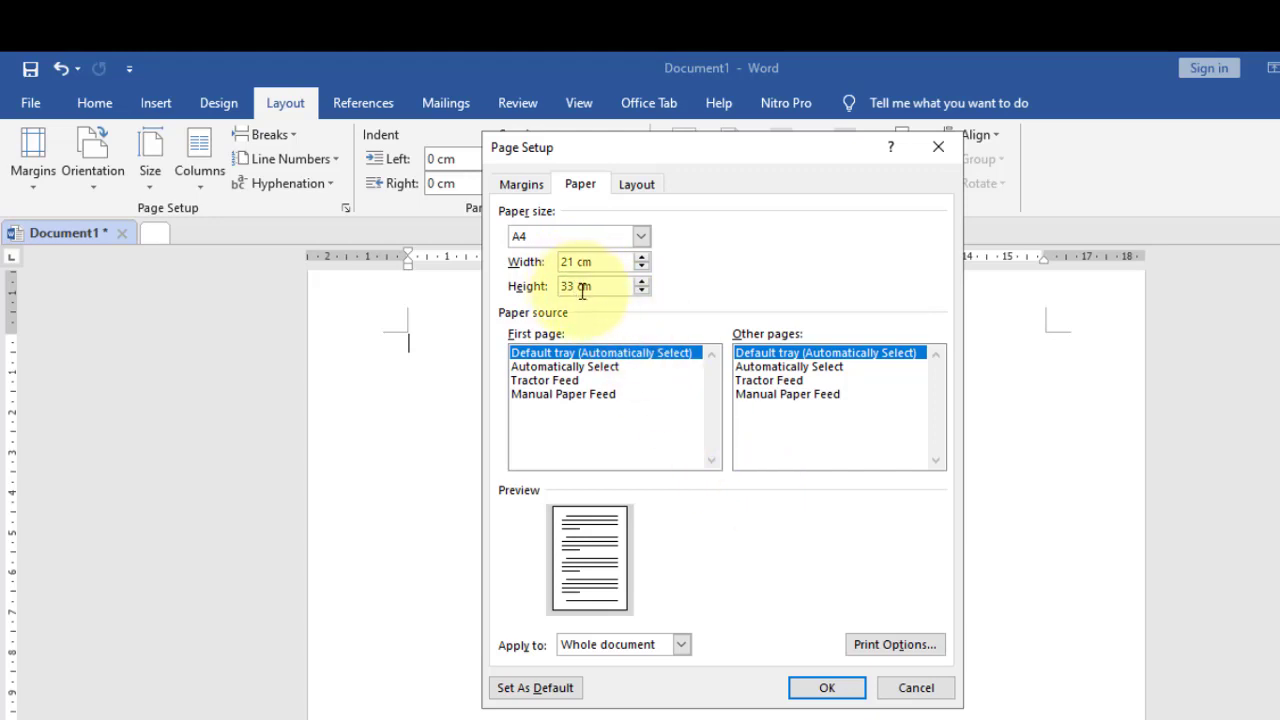
pyautogui.click(815, 686)
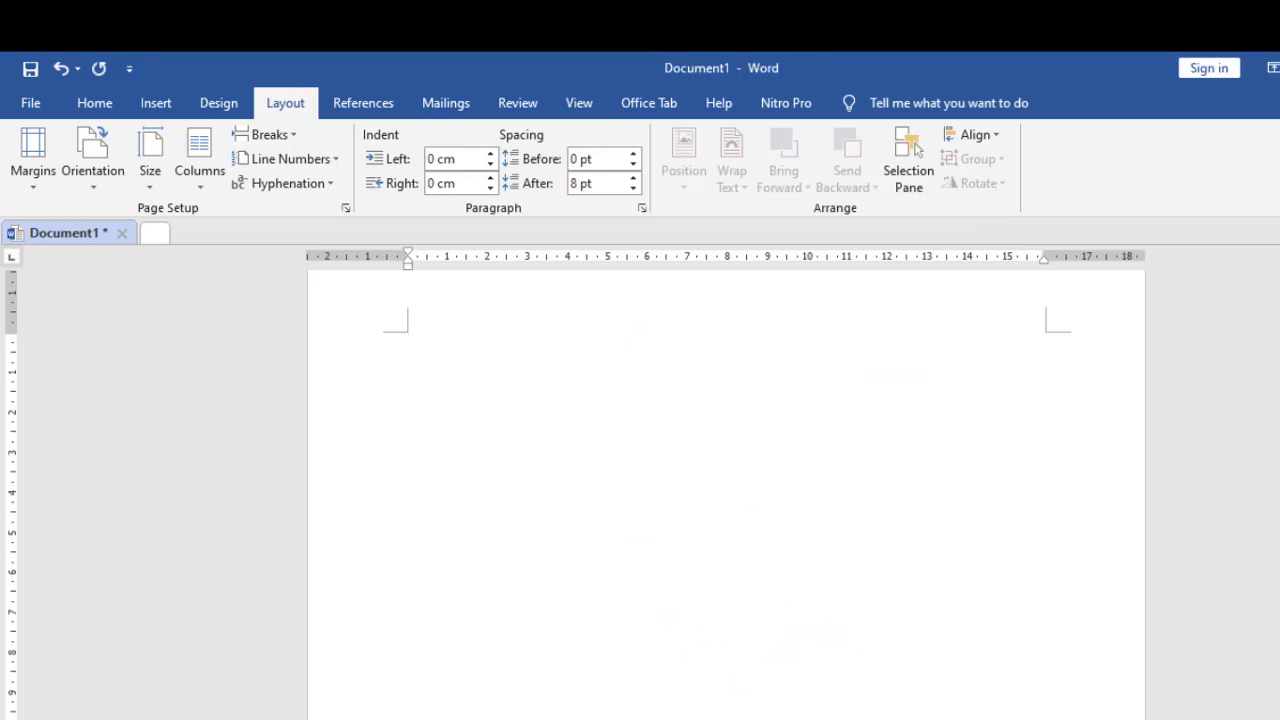
pyautogui.scroll(-13, 726, 490)
pyautogui.scroll(11, 726, 490)
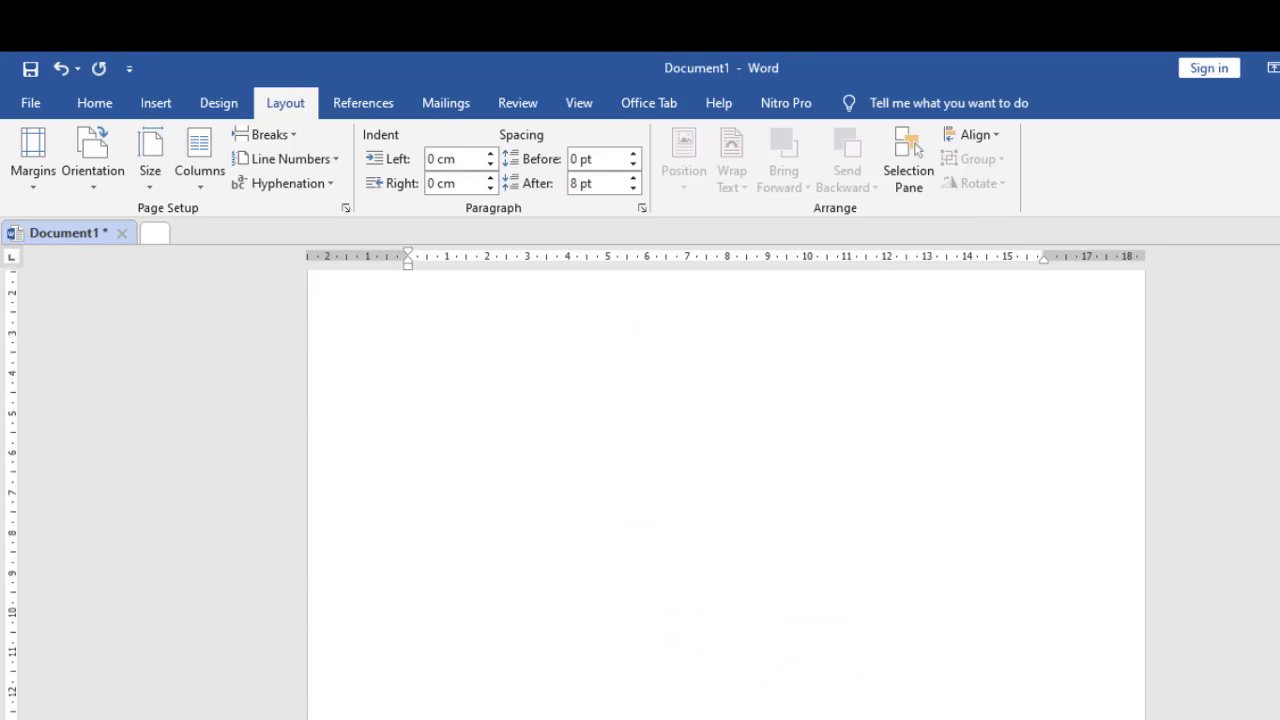
pyautogui.scroll(1, 726, 490)
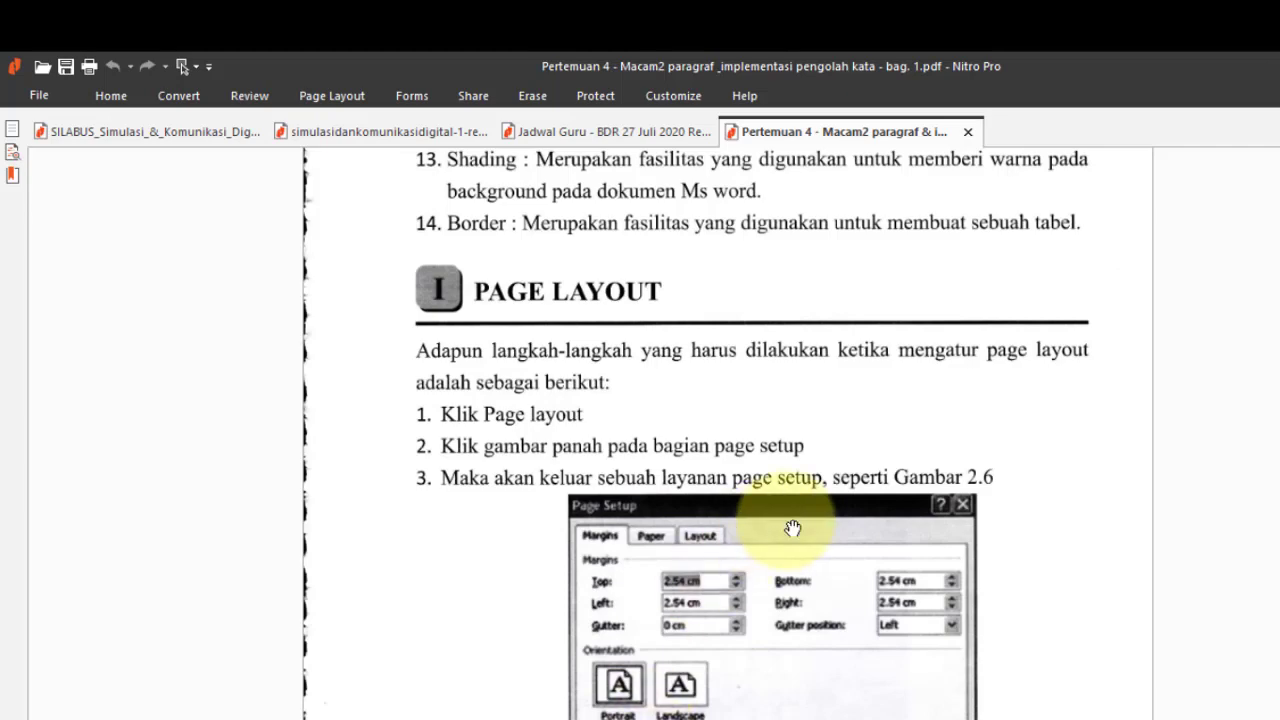
# In the PDF lesson, review the Page Setup figure and page layout steps 4 to 7, up to the Tabel section.
pyautogui.scroll(-4, 846, 523)
pyautogui.scroll(-6, 886, 700)
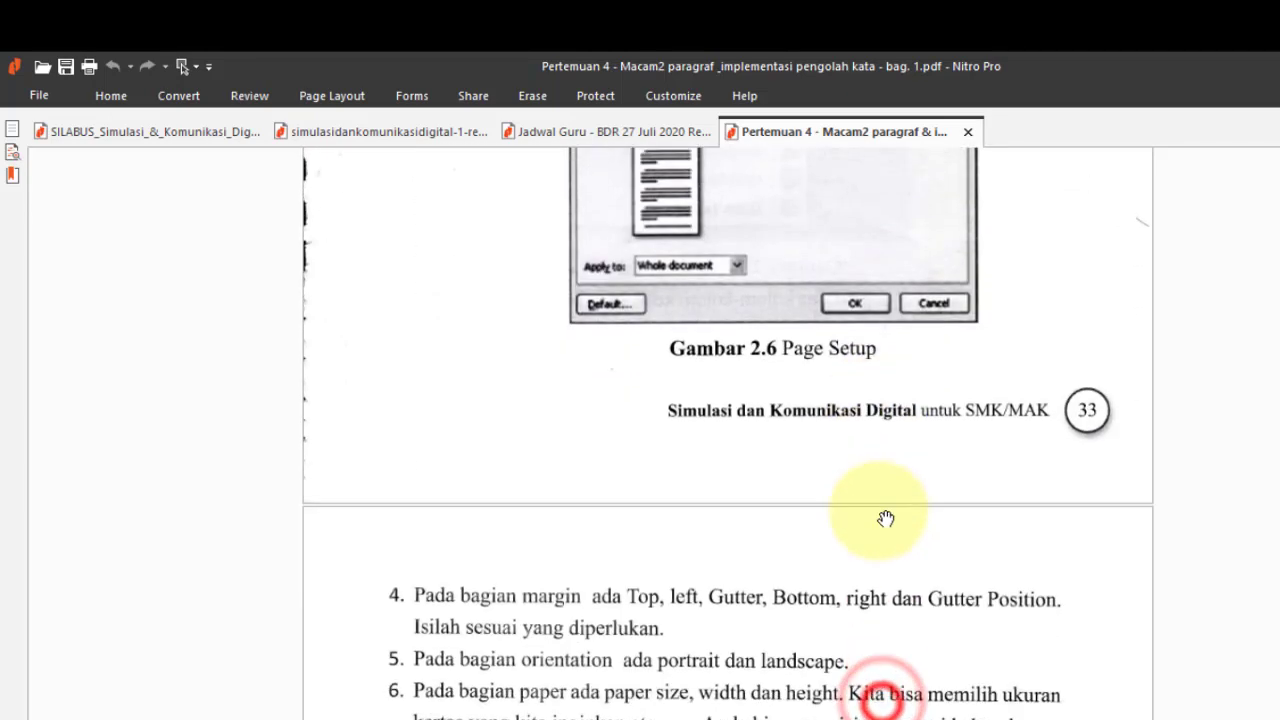
pyautogui.moveTo(809, 609); pyautogui.dragTo(771, 523)
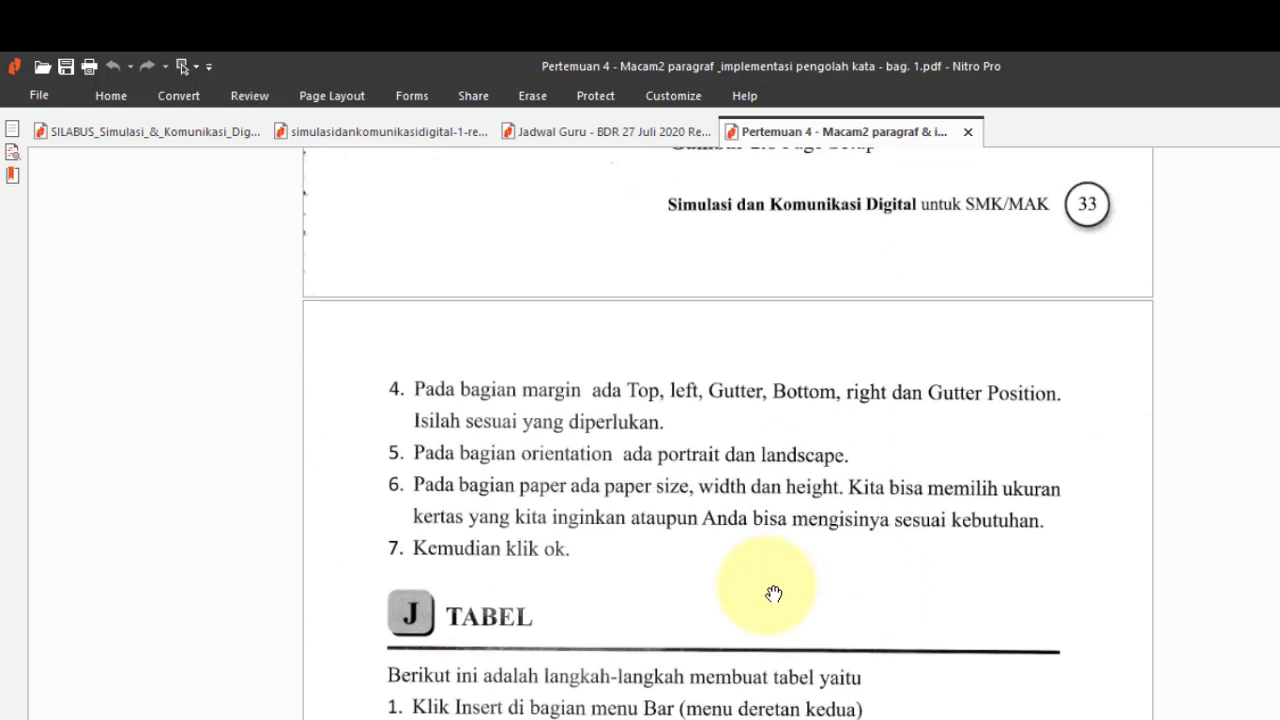
pyautogui.moveTo(749, 572); pyautogui.dragTo(771, 709)
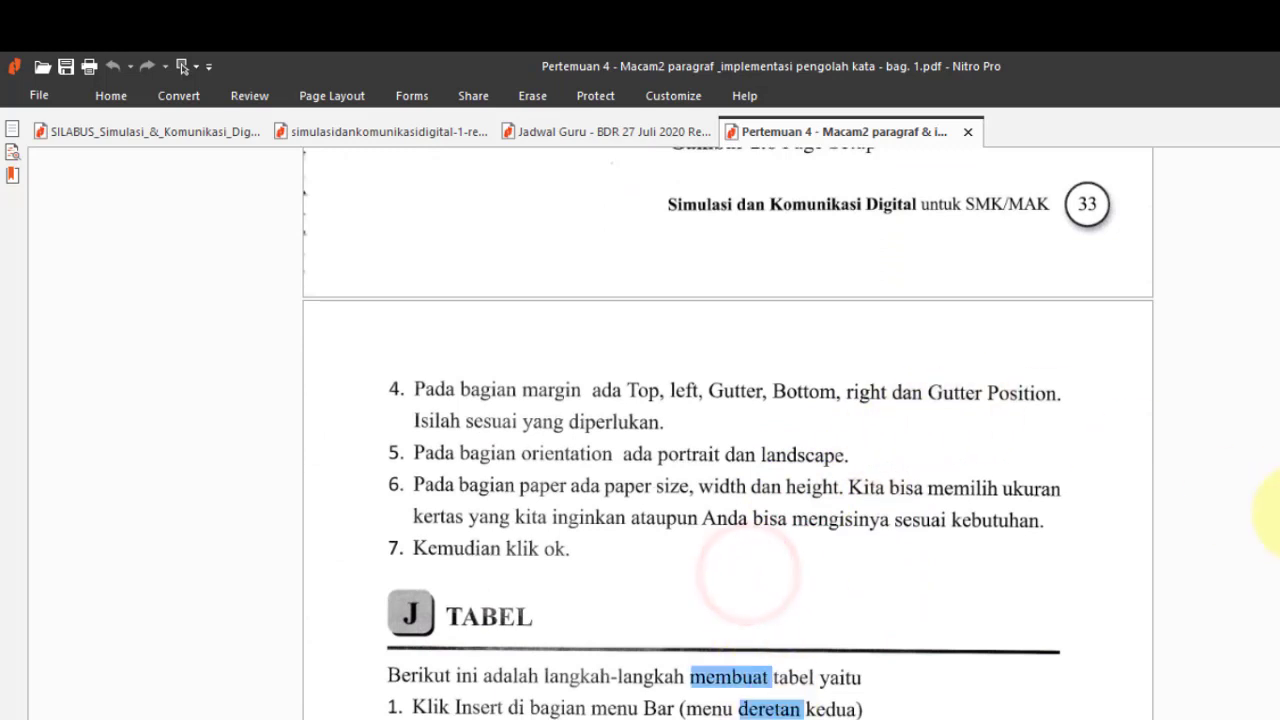
pyautogui.click(1279, 513)
pyautogui.moveTo(1267, 433); pyautogui.dragTo(1045, 700)
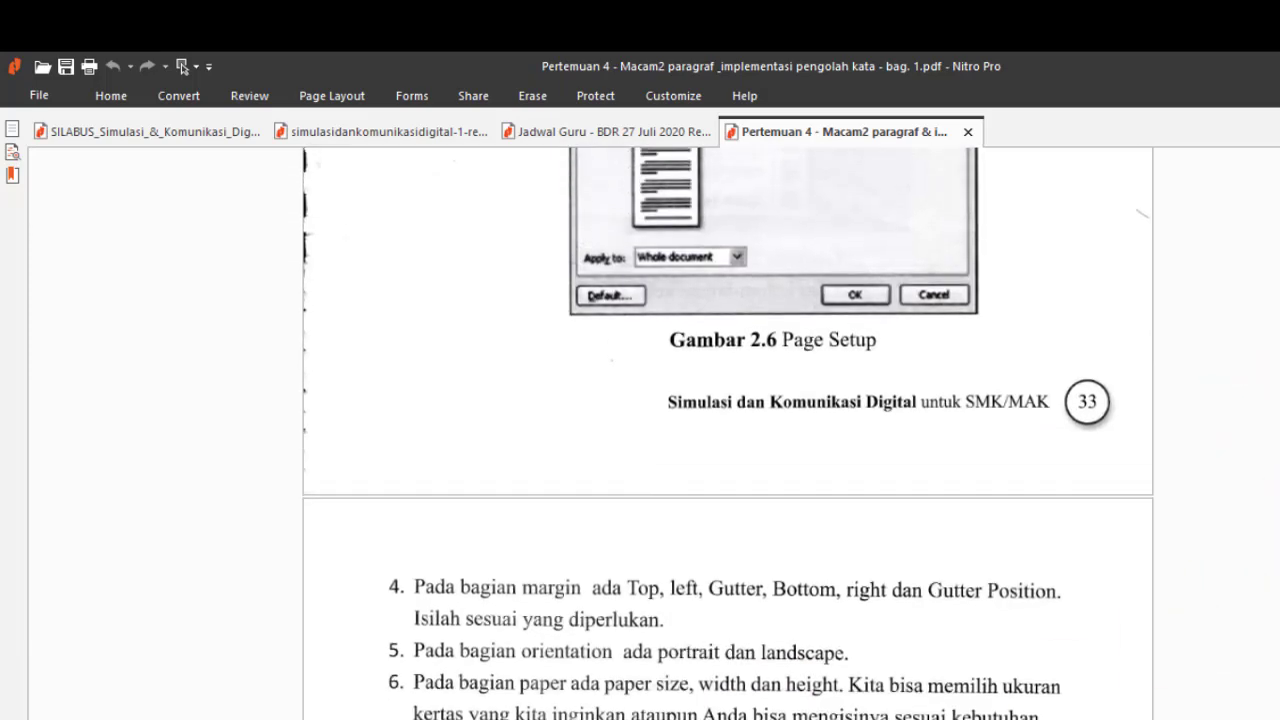
# Return to the blank Word document and bring up the font and paragraph formatting commands.
pyautogui.hotkey('alt', 'Tab')
pyautogui.click(670, 590)
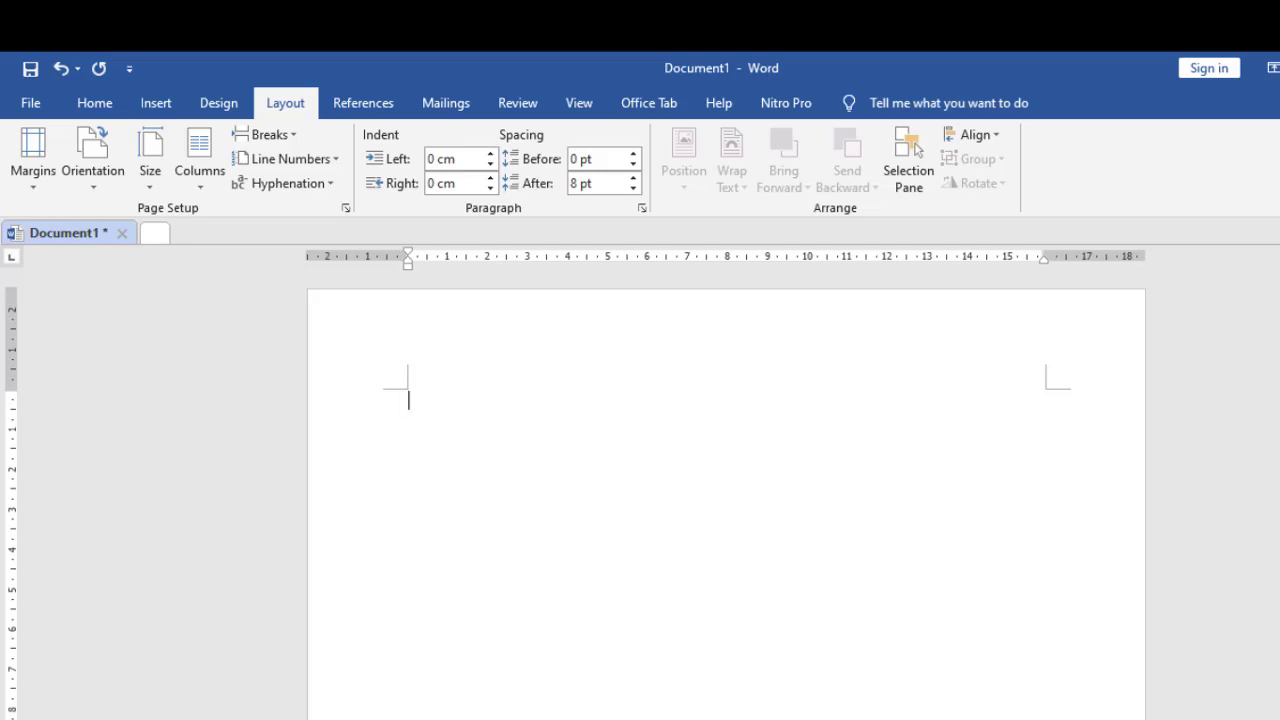
pyautogui.click(95, 103)
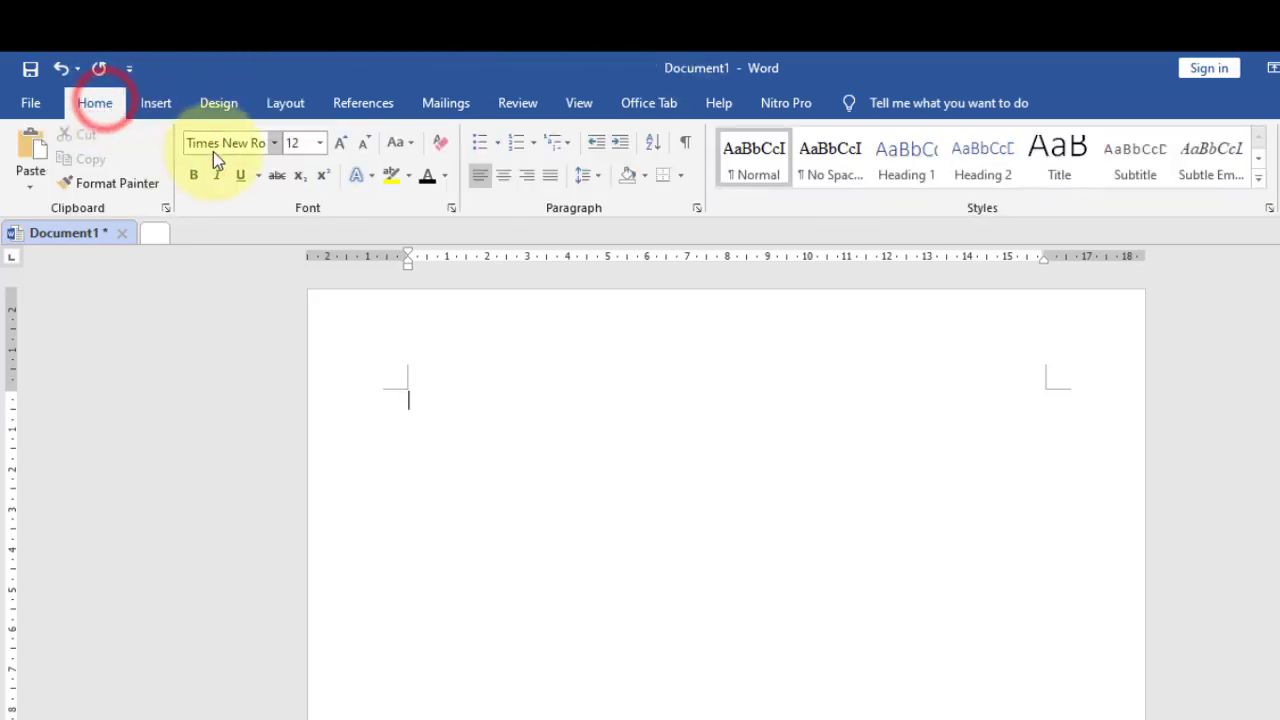